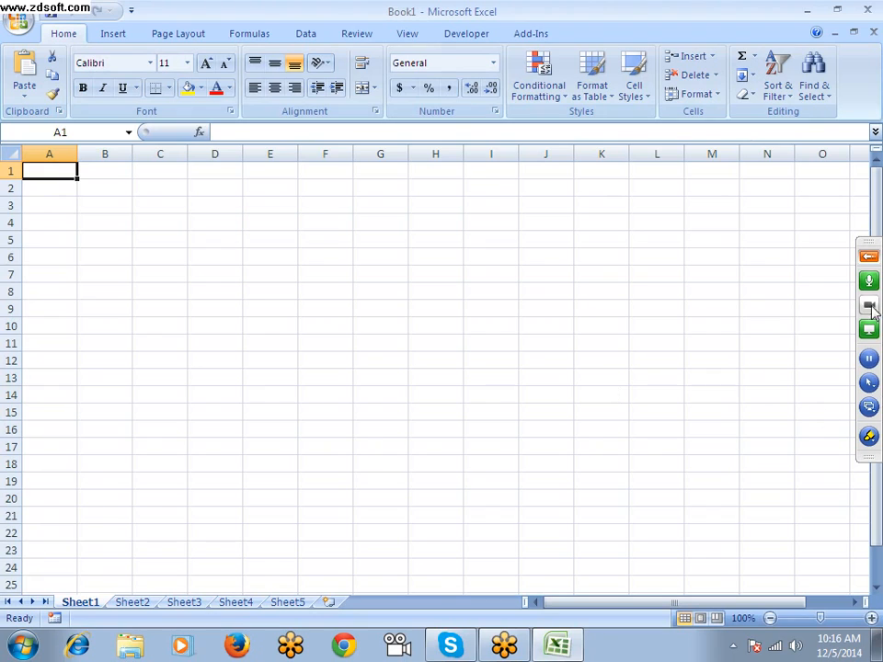
Expand the GoToMeeting control panel and review the microphone and speakers setup through Sound Check
left_click(869, 256)
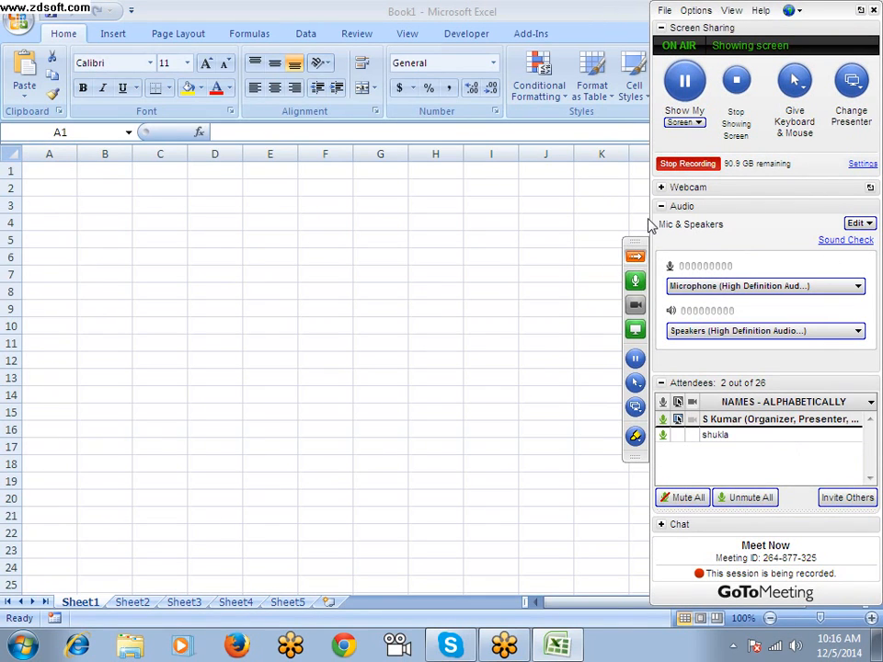
left_click(732, 644)
left_click(539, 439)
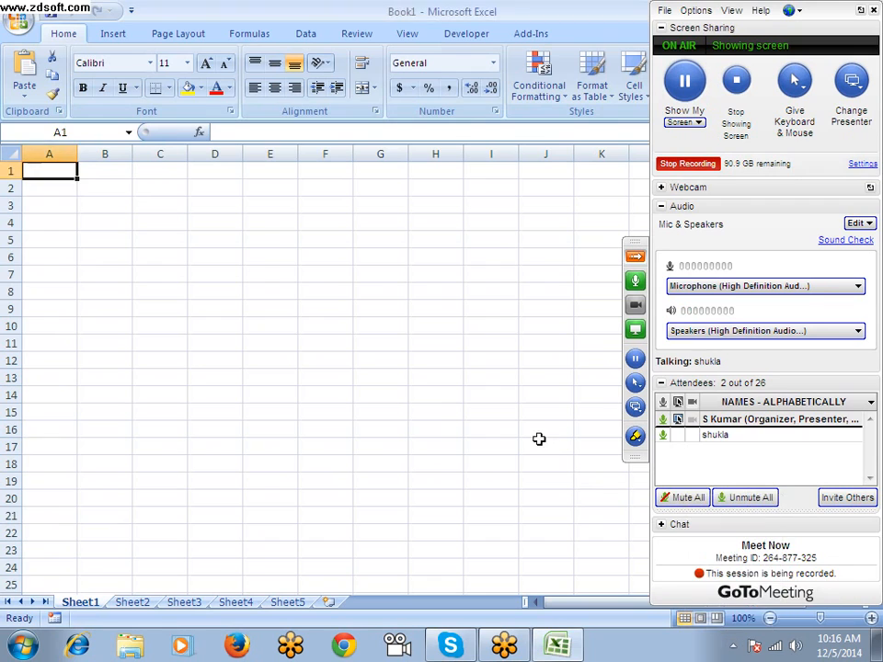
left_click(859, 241)
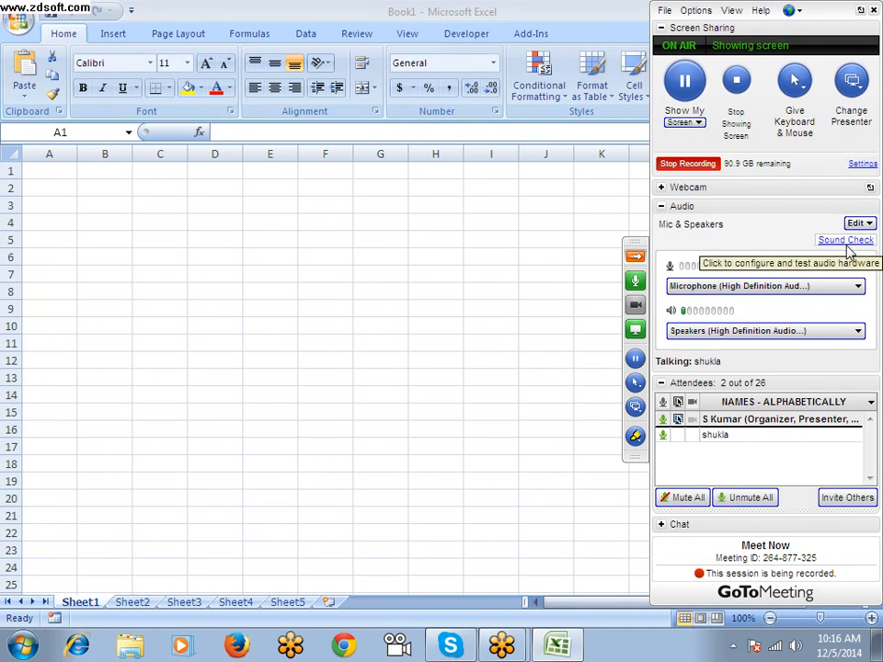
left_click(850, 241)
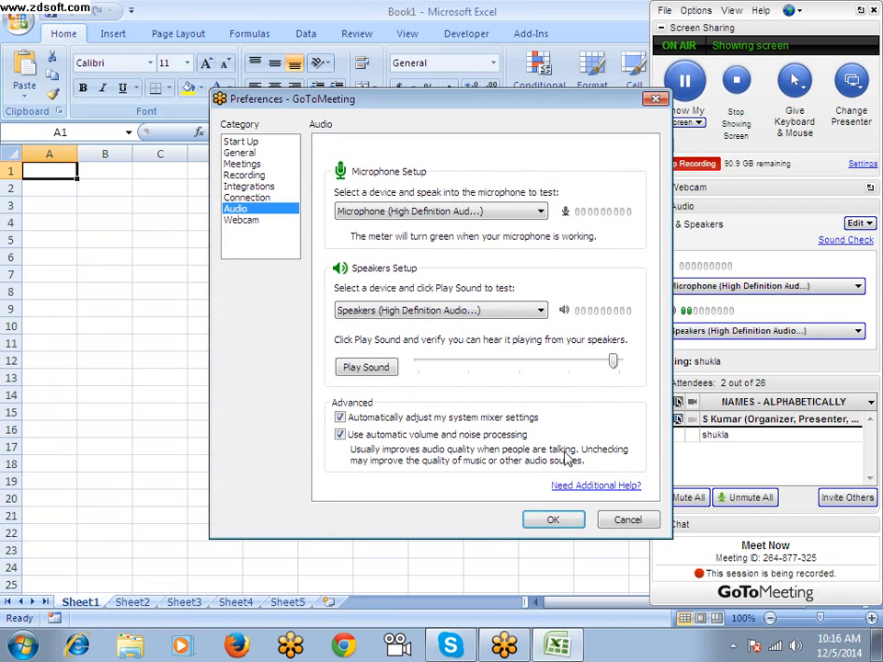
left_click(554, 520)
Set the meeting's built-in audio conferencing to Provide both and use Mic & Speakers for audio
left_click(856, 224)
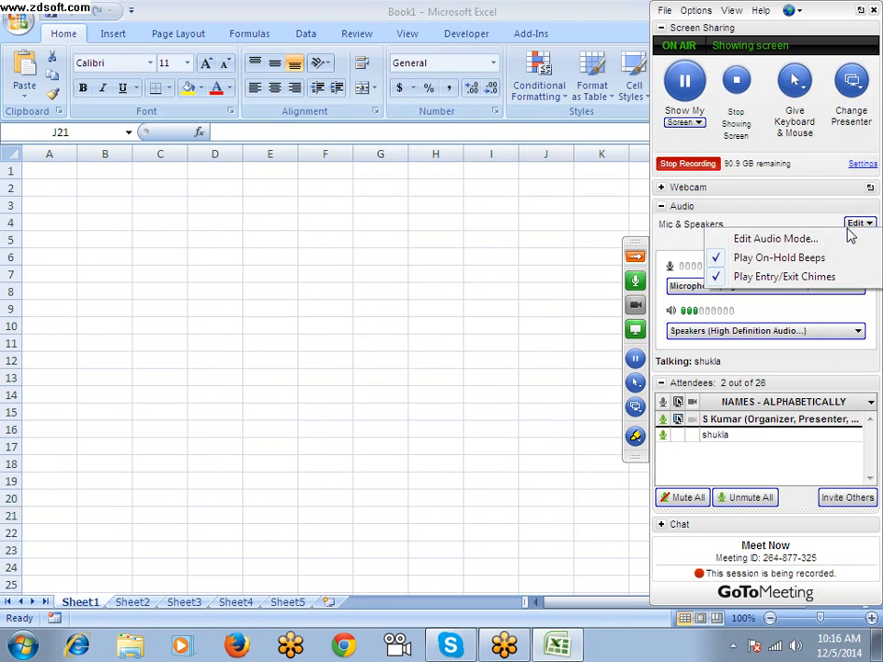
left_click(769, 243)
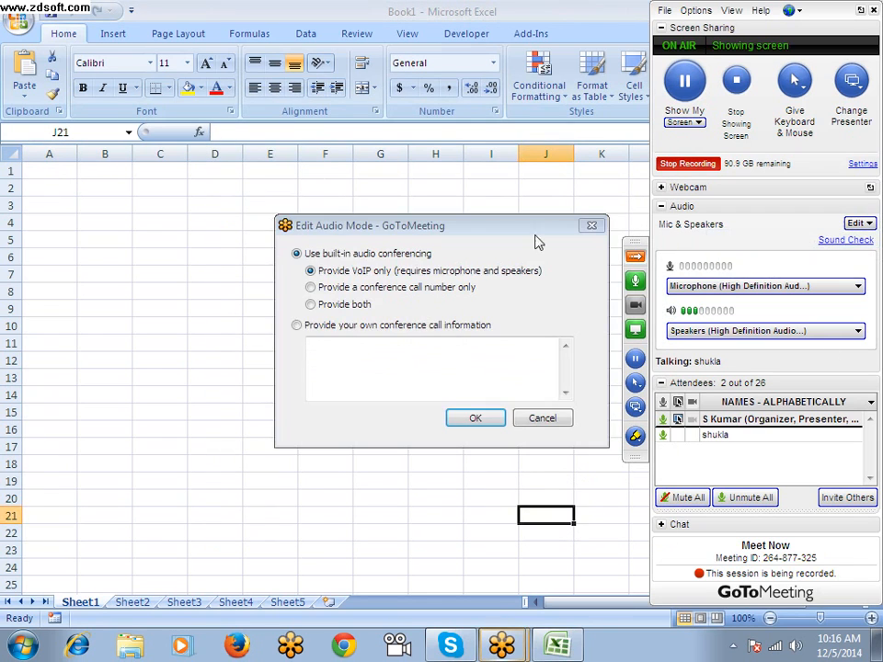
left_click(360, 307)
left_click(490, 419)
left_click(497, 380)
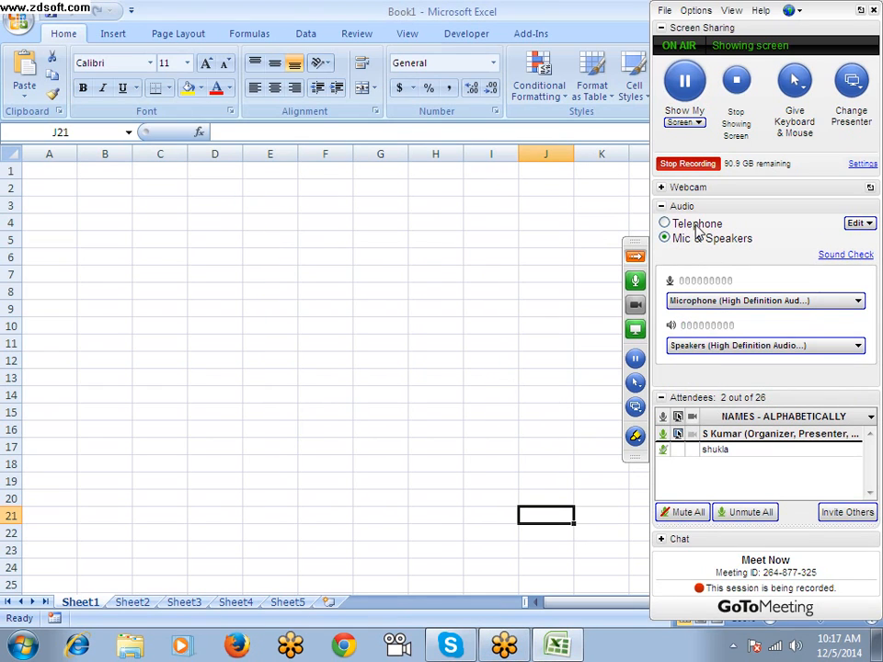
left_click(694, 230)
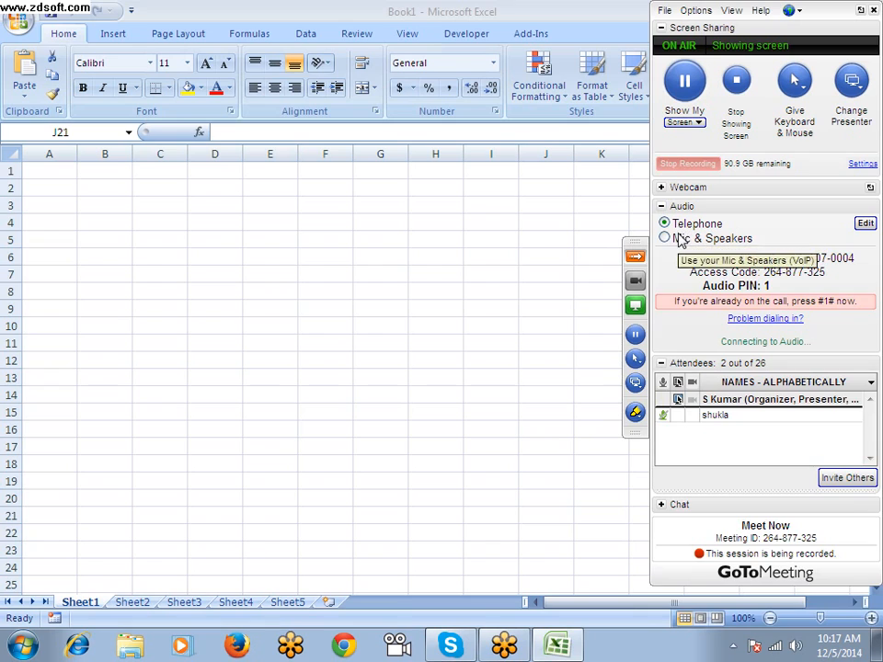
left_click(680, 240)
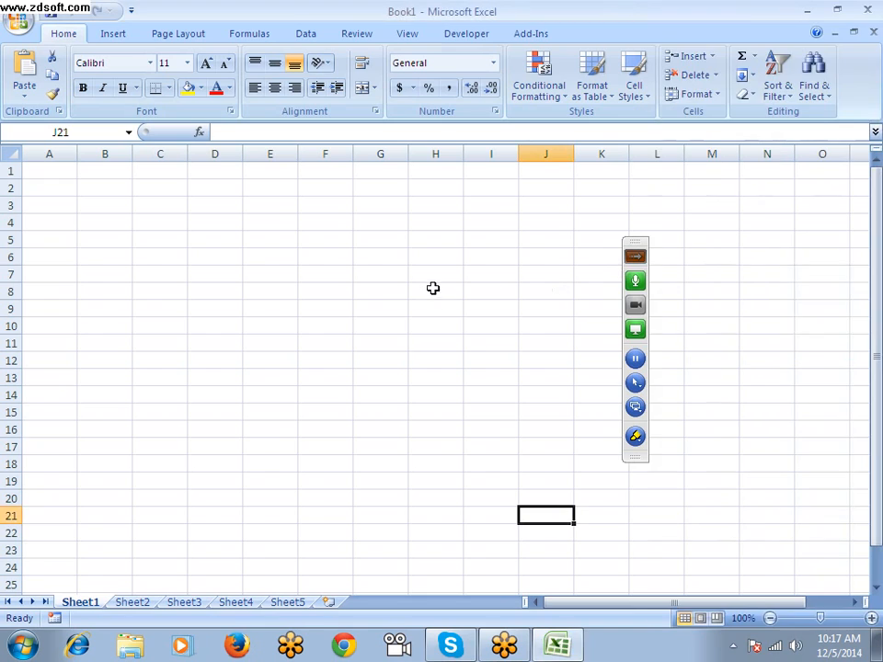
Examine the extent of Sheet1 by jumping to the last row and the last column, returning to A1
left_click(248, 269)
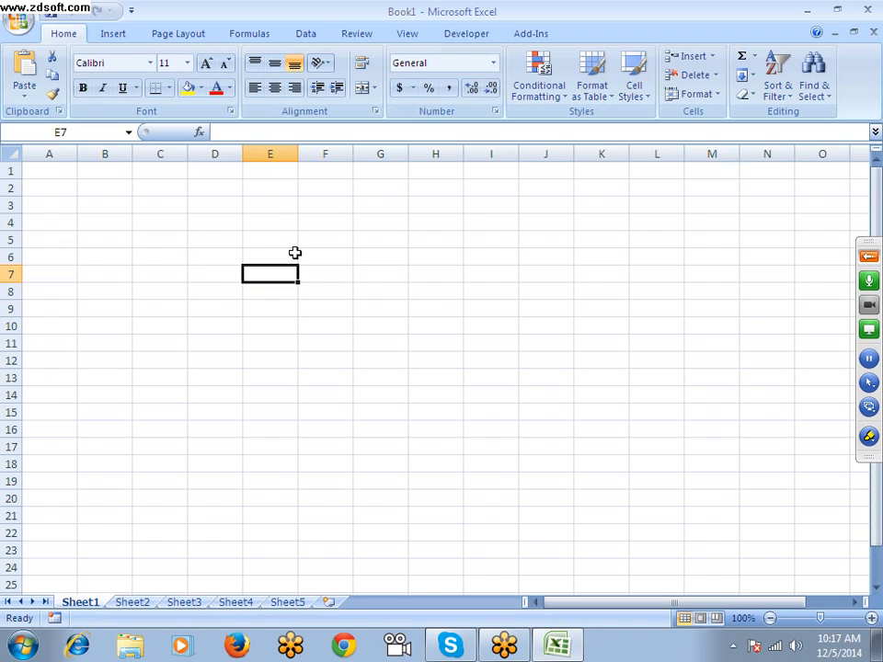
key("Left")
key("Left")
key("Left")
key("ctrl+Up")
key("Left")
key("ctrl+Down")
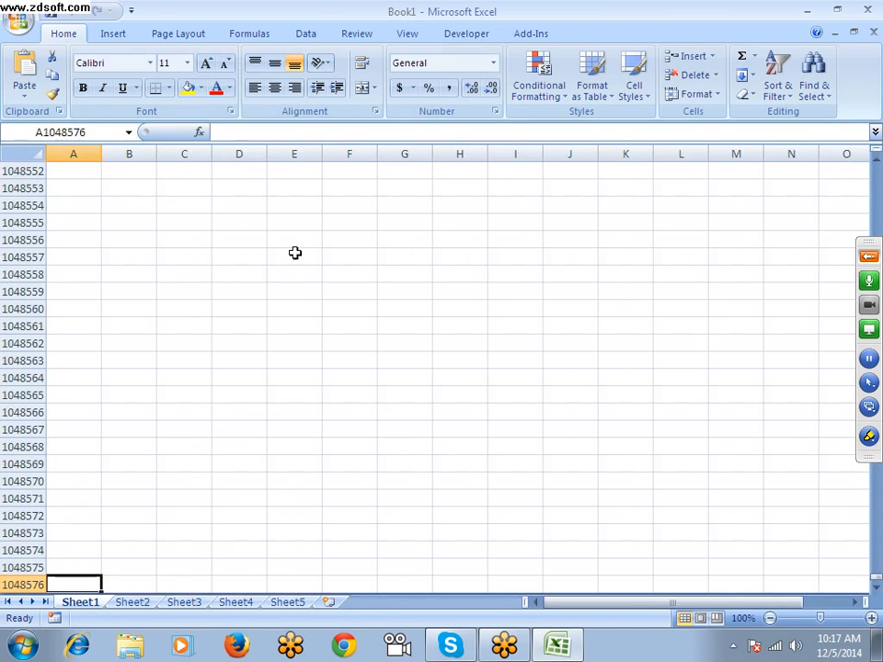
key("ctrl+Up")
key("ctrl+Right")
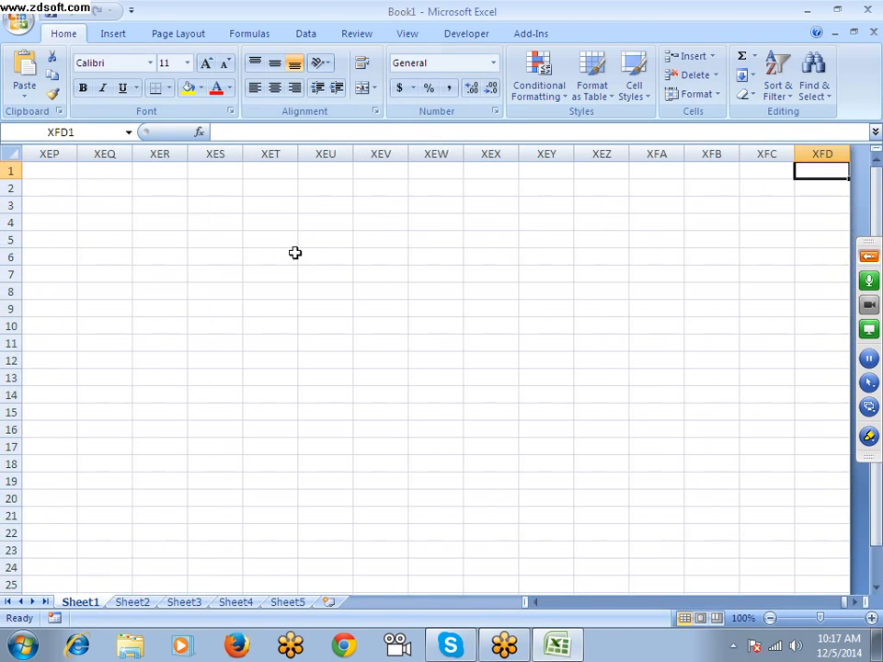
key("ctrl+Left")
left_click(868, 257)
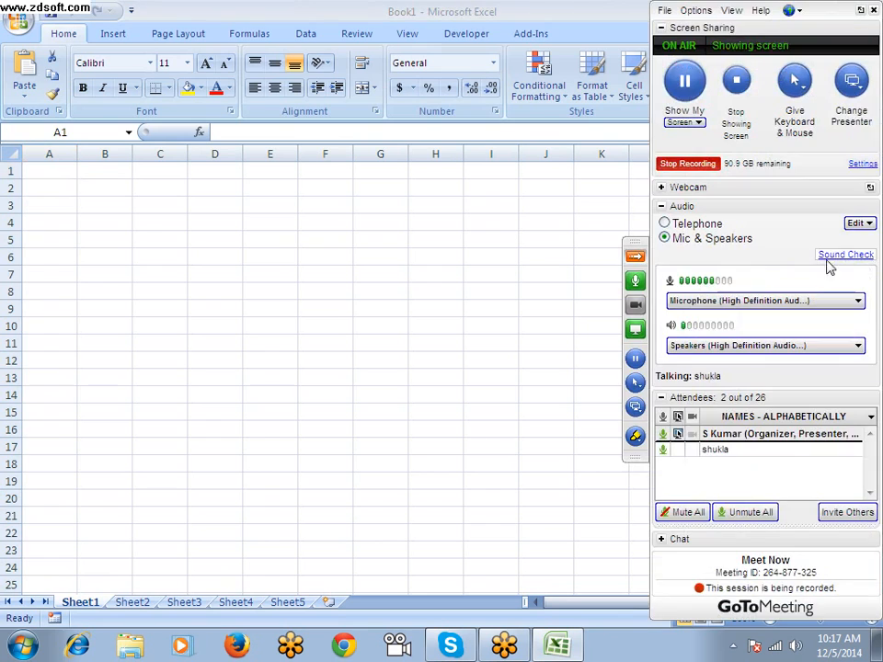
left_click(637, 263)
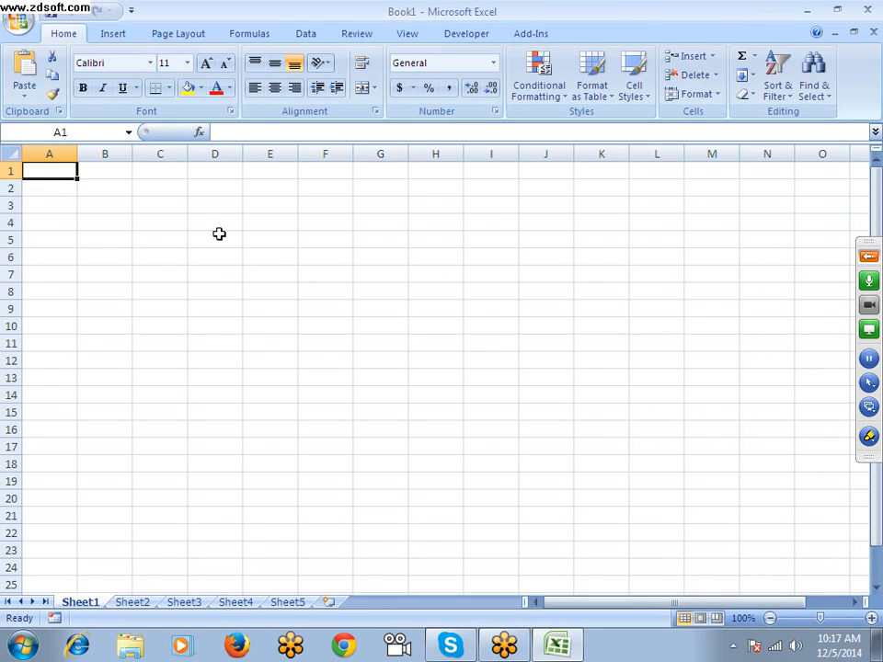
Jump to the bottom of column A and back to cell A1
key("Right")
key("Right")
key("Left")
key("Left")
key("ctrl+Down")
key("ctrl+Up")
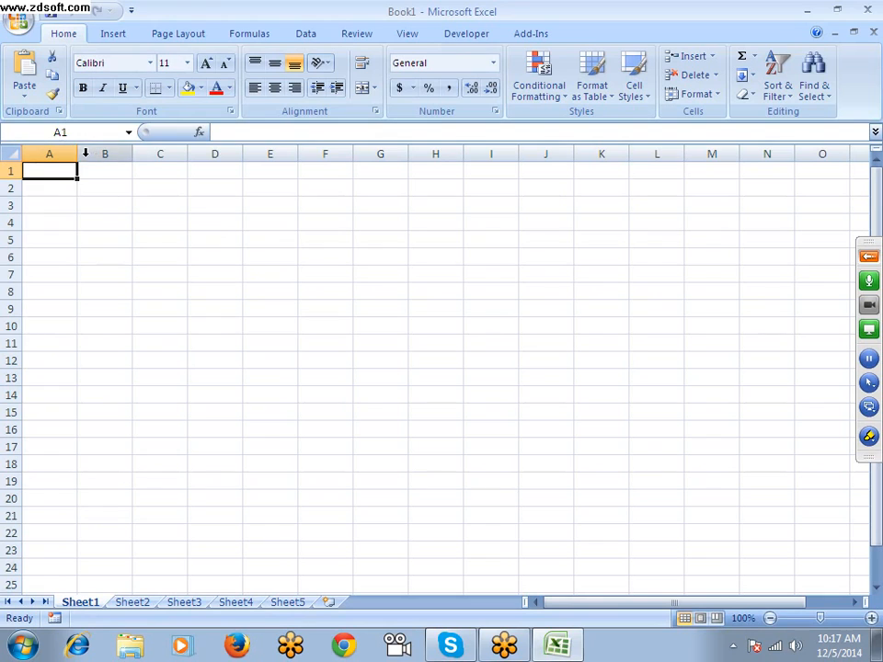
Narrow column A and reduce the height of row 1
left_click_drag(77, 154, 20, 172)
left_click_drag(109, 184, 643, 460)
left_click(103, 217)
type("sfsdfsd")
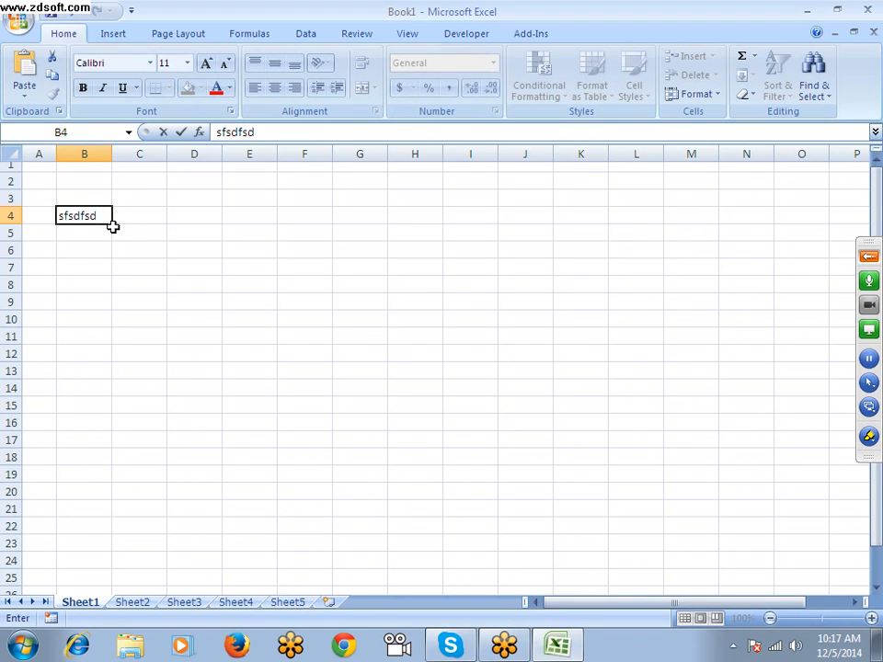
key("Escape")
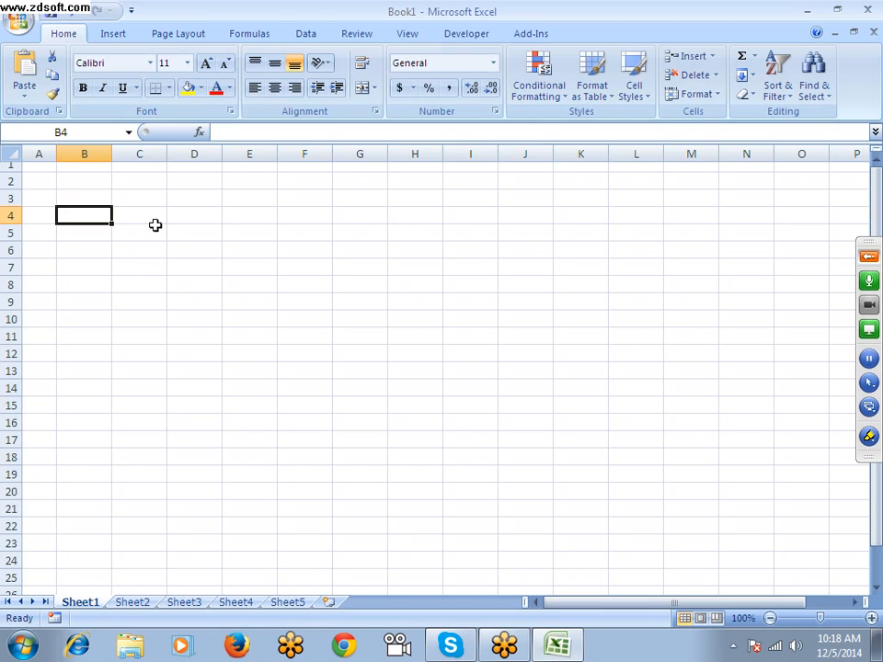
Widen column A, increase the height of row 1, and select cell A1
key("Up")
key("Up")
key("Up")
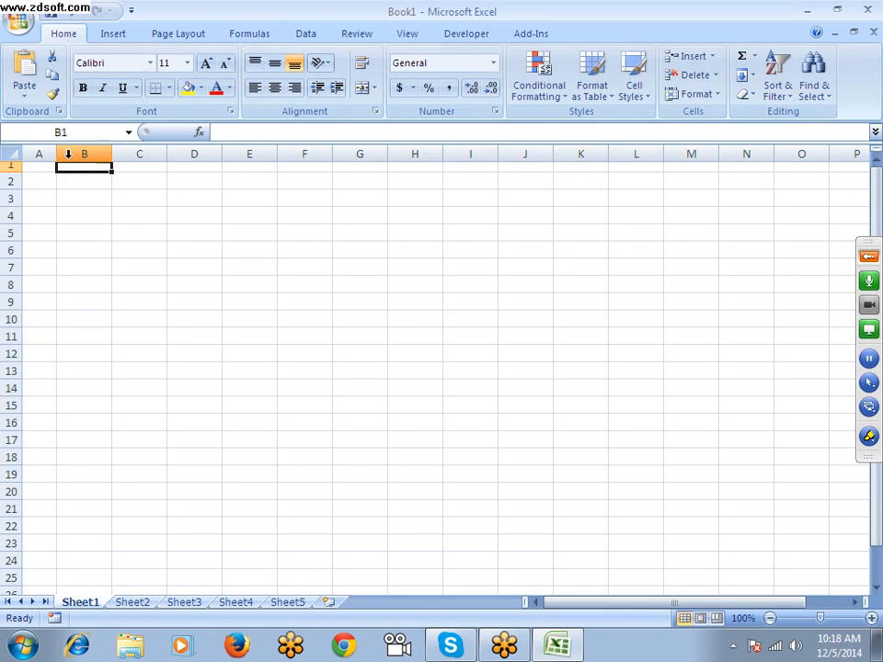
left_click_drag(57, 153, 80, 154)
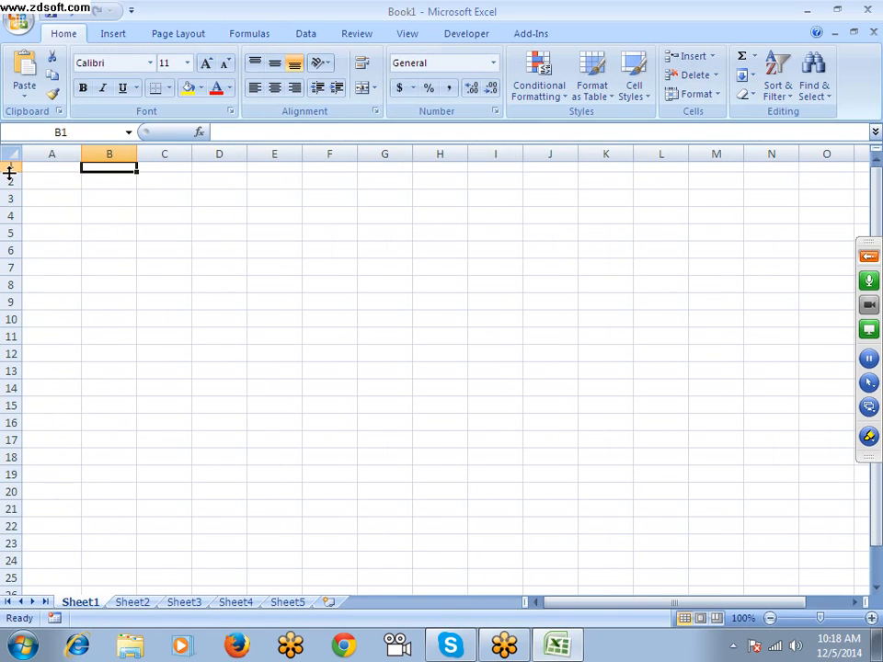
left_click_drag(9, 173, 10, 180)
left_click(40, 176)
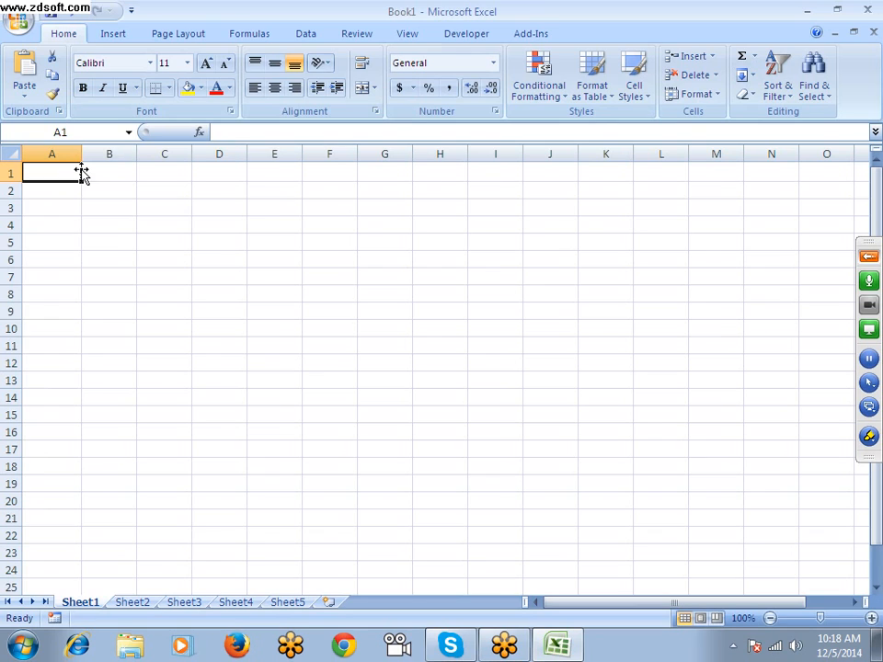
Open Excel Help and switch it to offline content
key("F1")
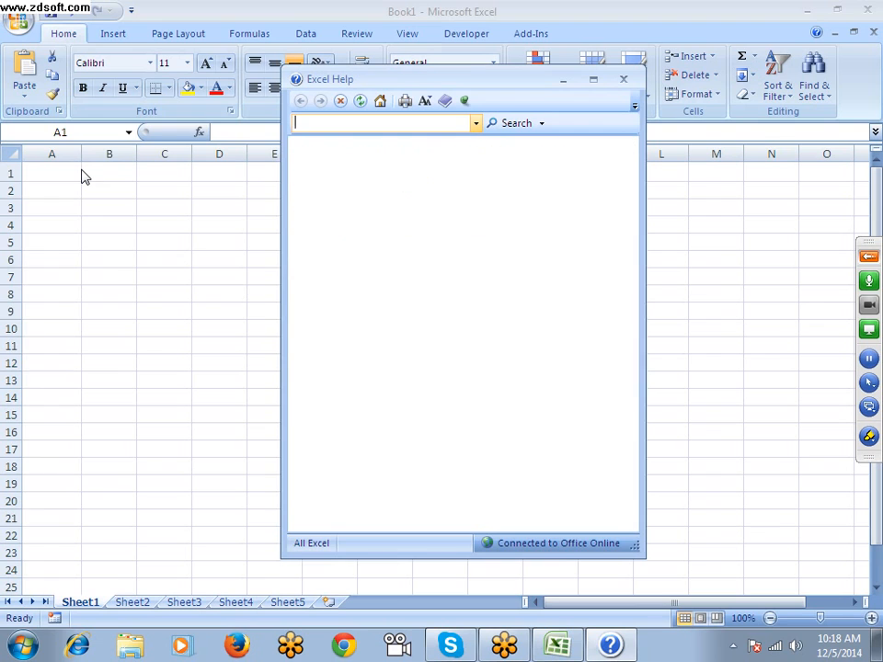
left_click(550, 545)
left_click(538, 505)
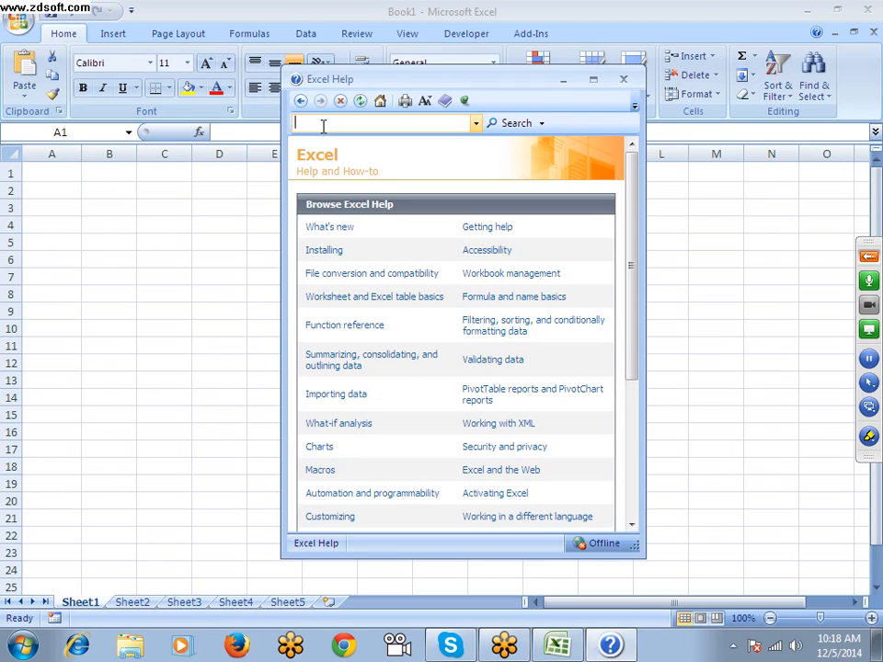
Search Help for "limits" and open the article Excel specifications and limits in a maximized window
left_click(325, 125)
type("limits")
key("Return")
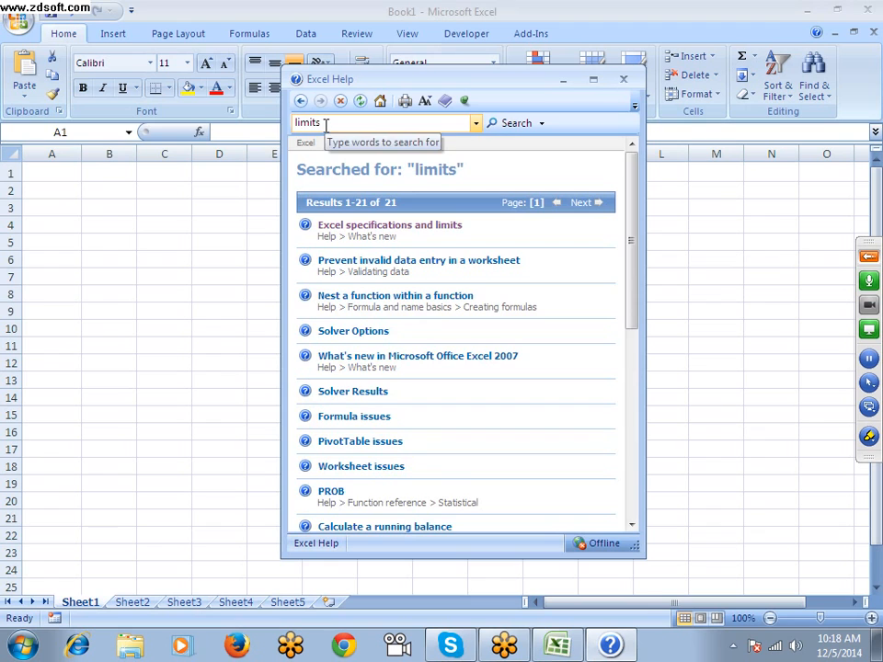
left_click(402, 231)
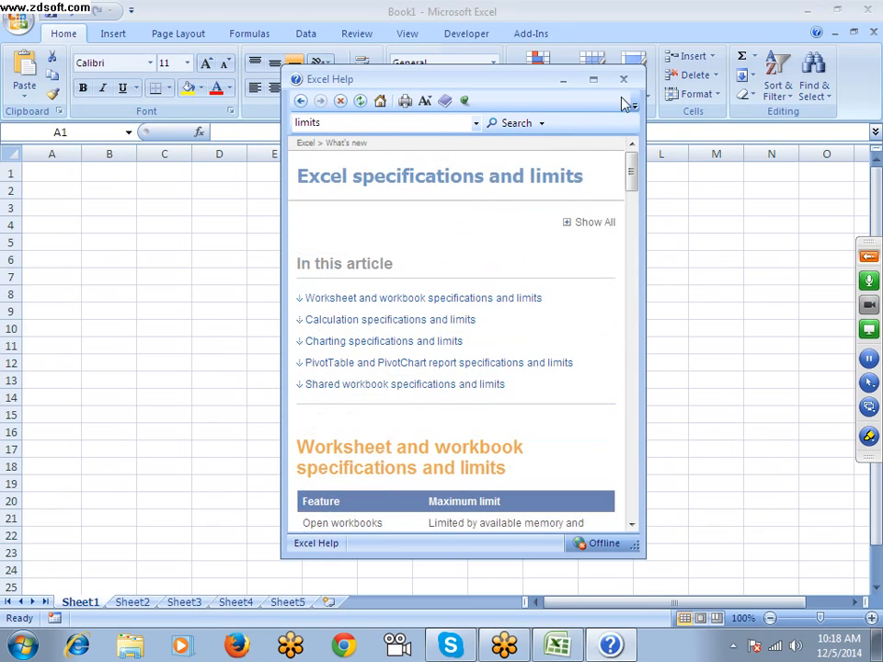
left_click(594, 81)
scroll(317, 322, "down", 5)
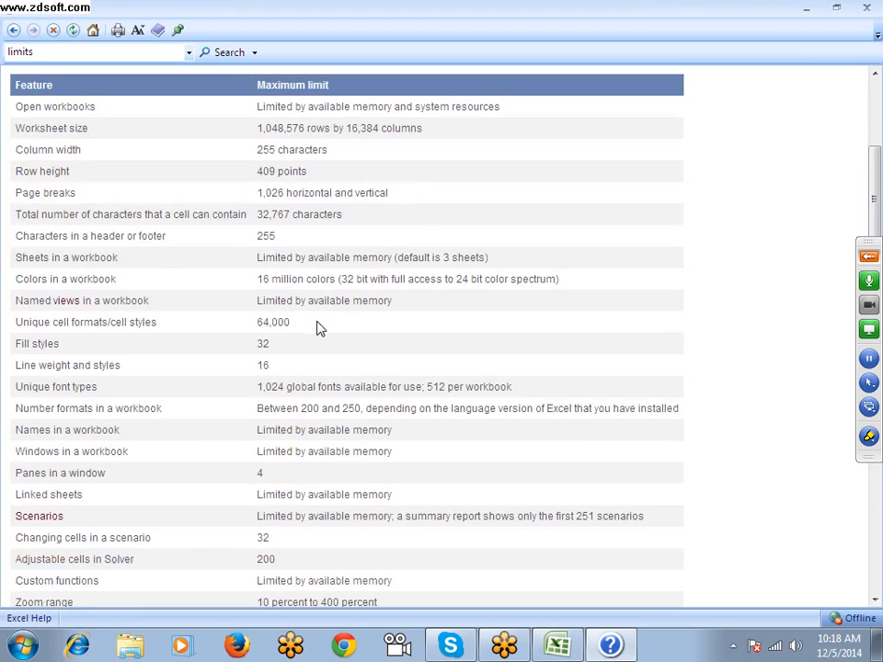
Examine the maximum limits in the worksheet and workbook table, from open workbooks down to unique font types
triple_click(66, 109)
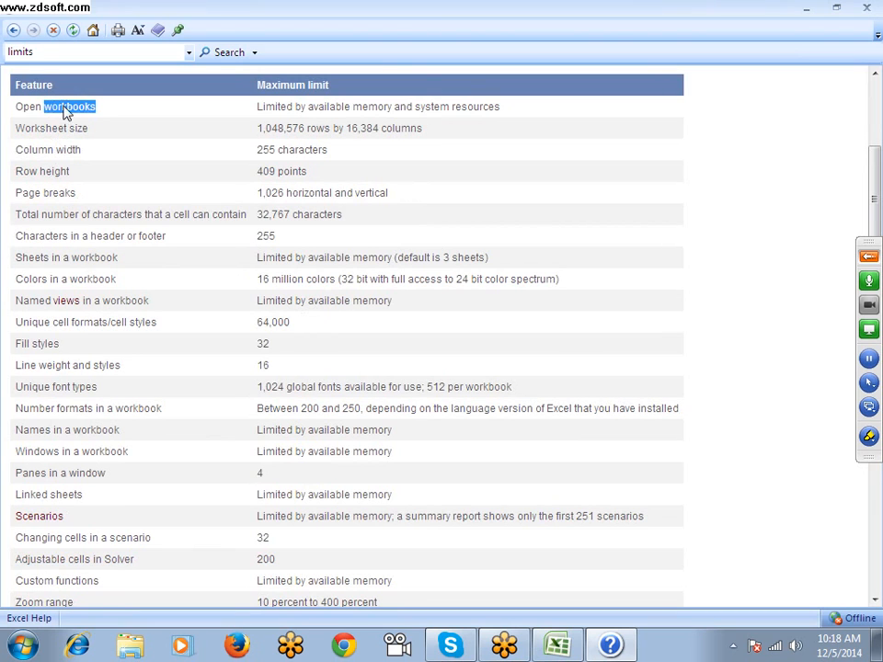
left_click(567, 649)
left_click(563, 647)
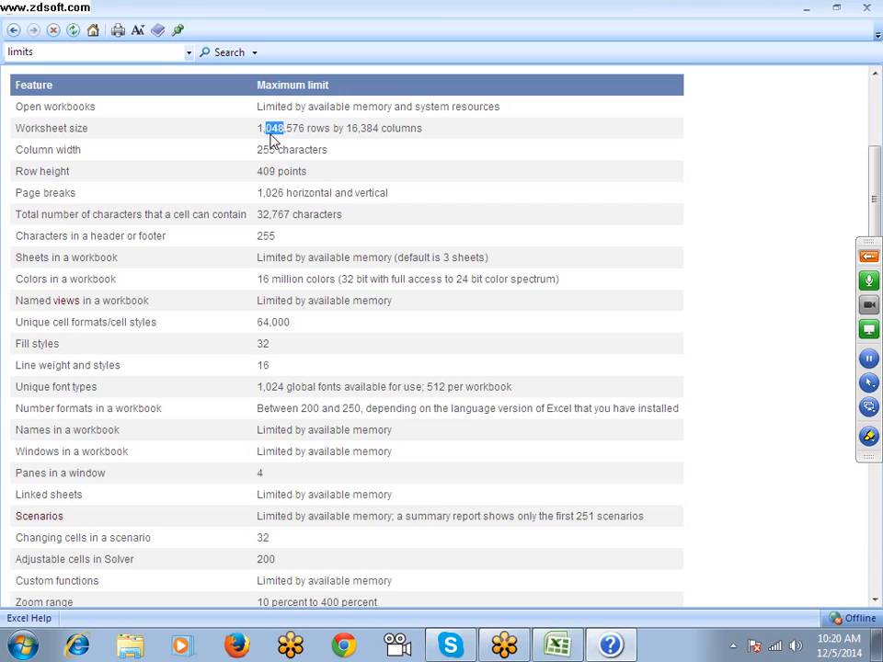
double_click(355, 131)
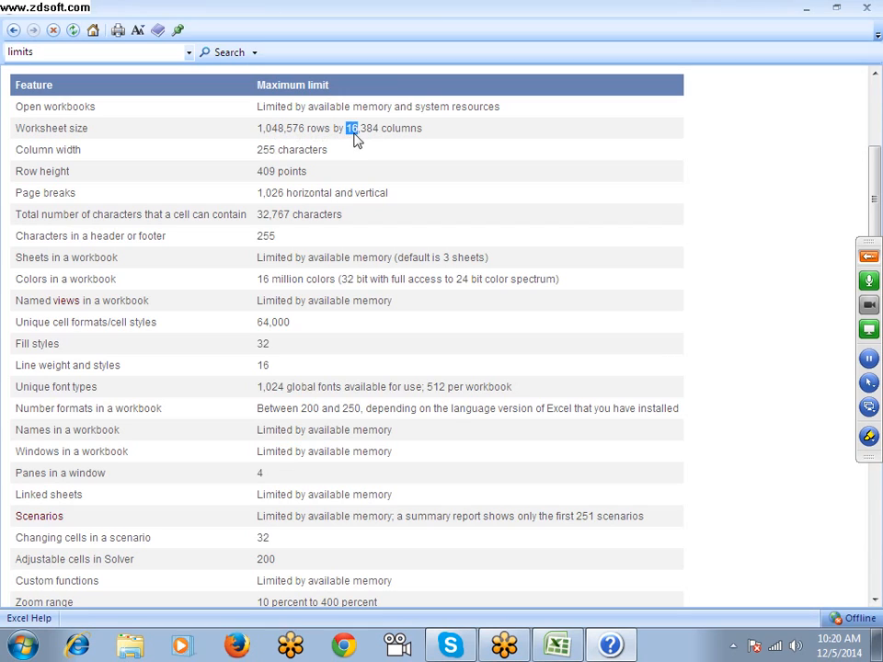
double_click(262, 150)
double_click(263, 173)
double_click(268, 191)
double_click(267, 217)
left_click(268, 233)
double_click(268, 235)
left_click_drag(257, 261, 262, 276)
left_click(259, 276)
double_click(264, 301)
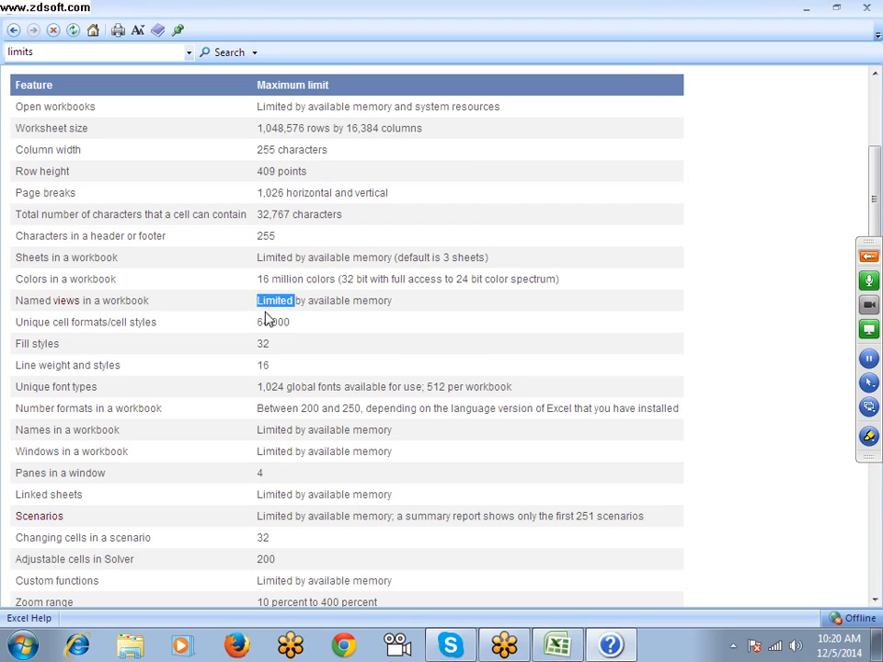
left_click(270, 347)
double_click(272, 352)
left_click(278, 379)
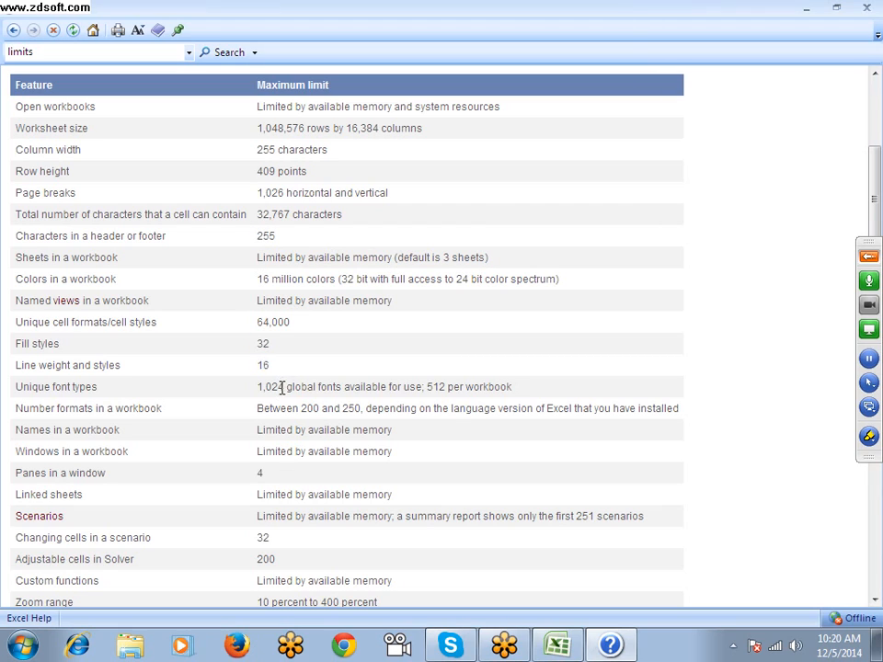
double_click(278, 388)
Look over the rest of the worksheet and workbook limits and return to the worksheet size entry
scroll(279, 380, "up", 5)
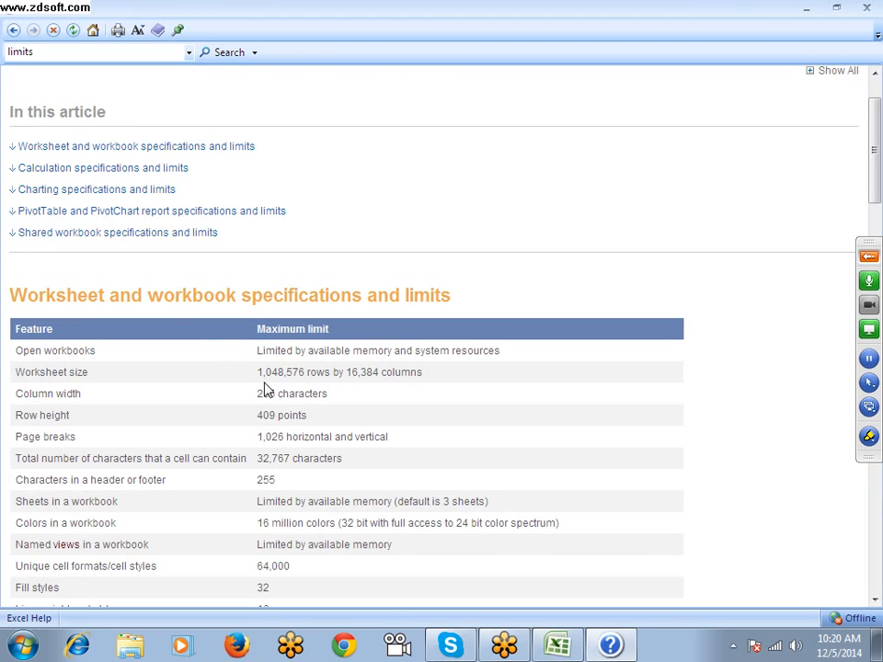
scroll(264, 387, "down", 6)
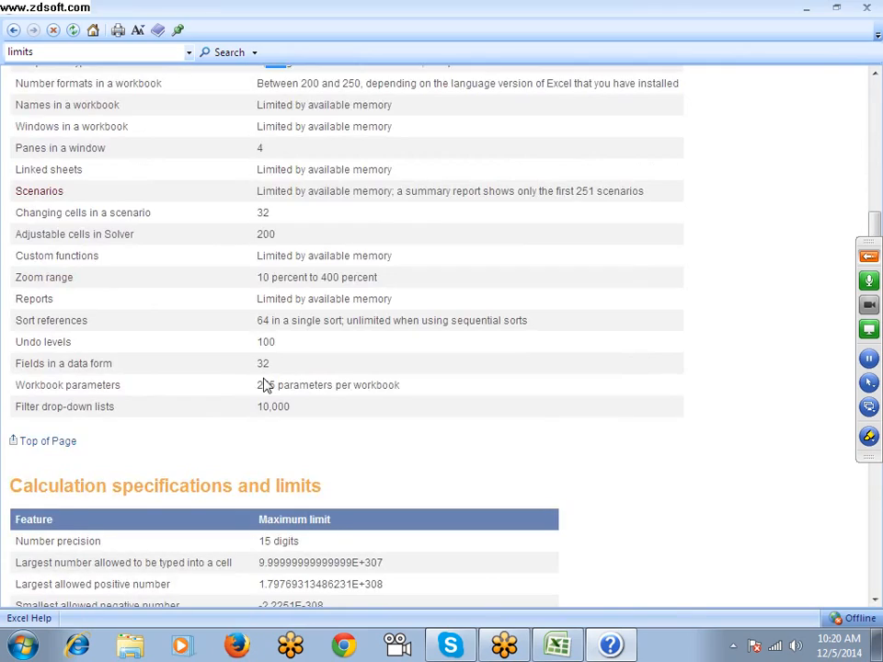
scroll(264, 384, "up", 4)
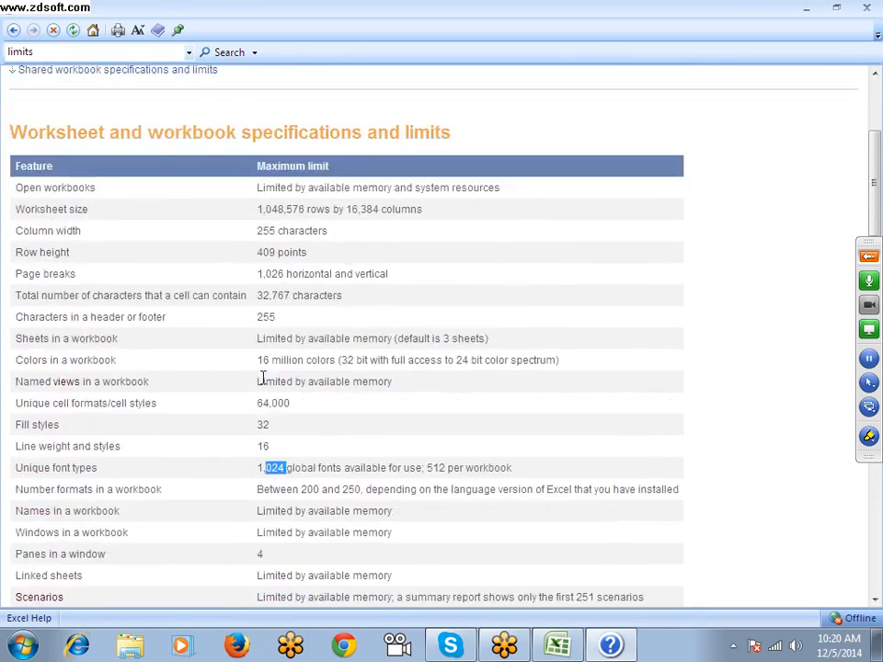
scroll(263, 381, "down", 6)
scroll(264, 378, "up", 10)
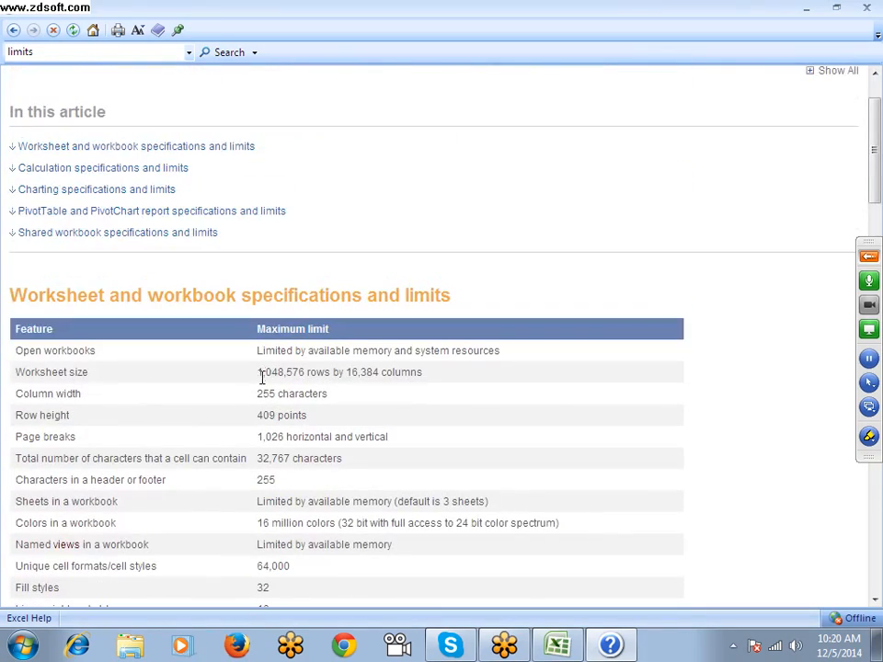
left_click_drag(261, 372, 266, 372)
Minimize Help, return to the Book1 workbook, and widen column A across most of the visible sheet
left_click(805, 9)
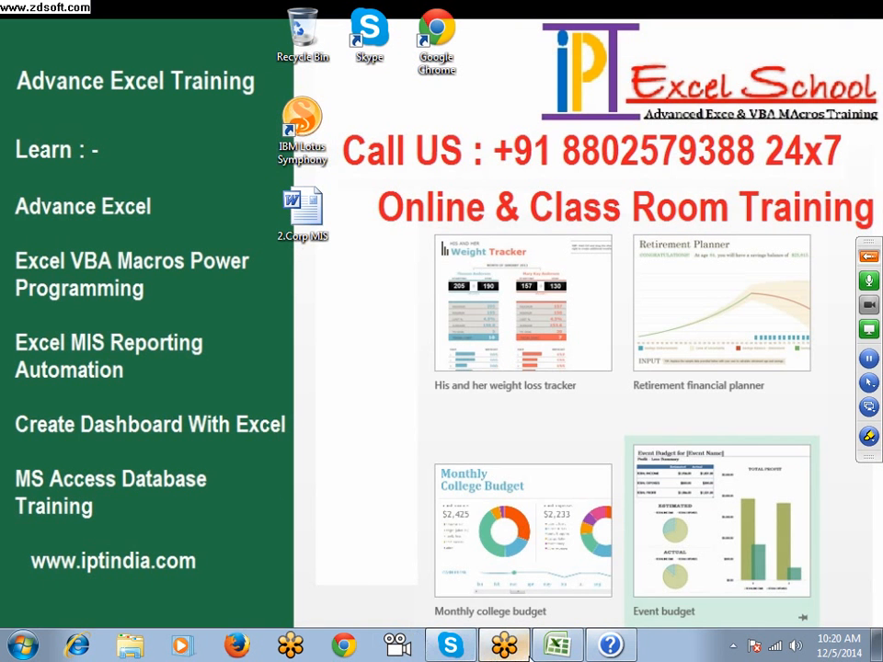
left_click(557, 645)
left_click_drag(81, 155, 777, 162)
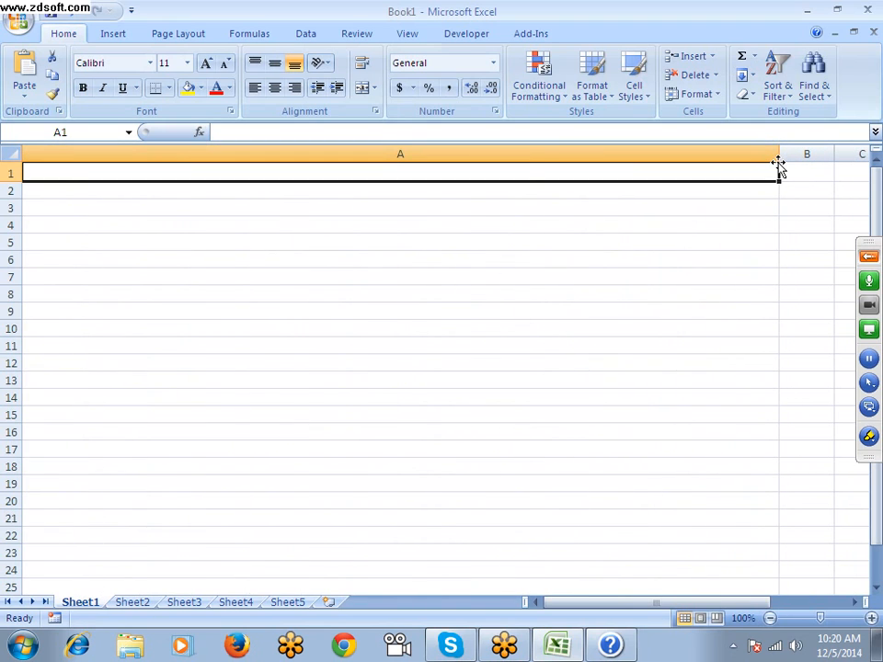
Narrow column A until it is slightly wider than the other columns on Sheet1
left_click_drag(779, 160, 85, 151)
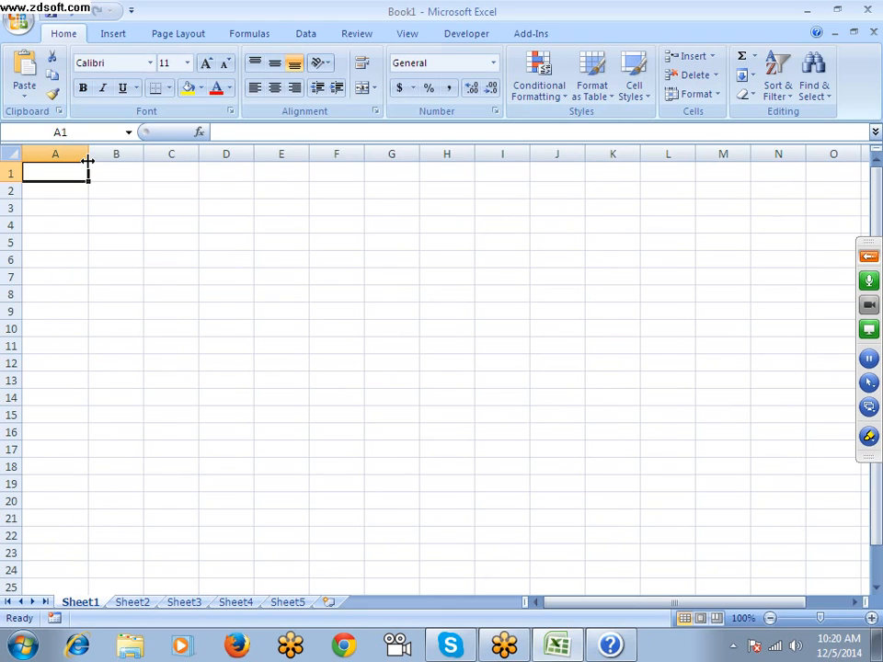
mouse_move(92, 154)
left_mouse_down()
mouse_move(276, 153)
mouse_move(92, 153)
left_mouse_up()
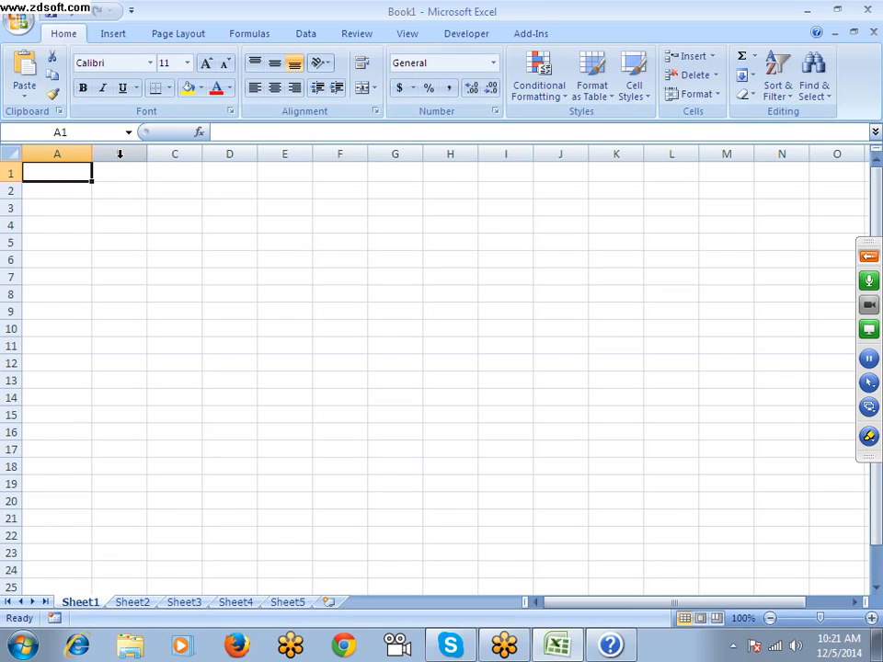
Enter the formula =SUM(A2) in cell A3 and reselect that cell
key("Down")
key("Down")
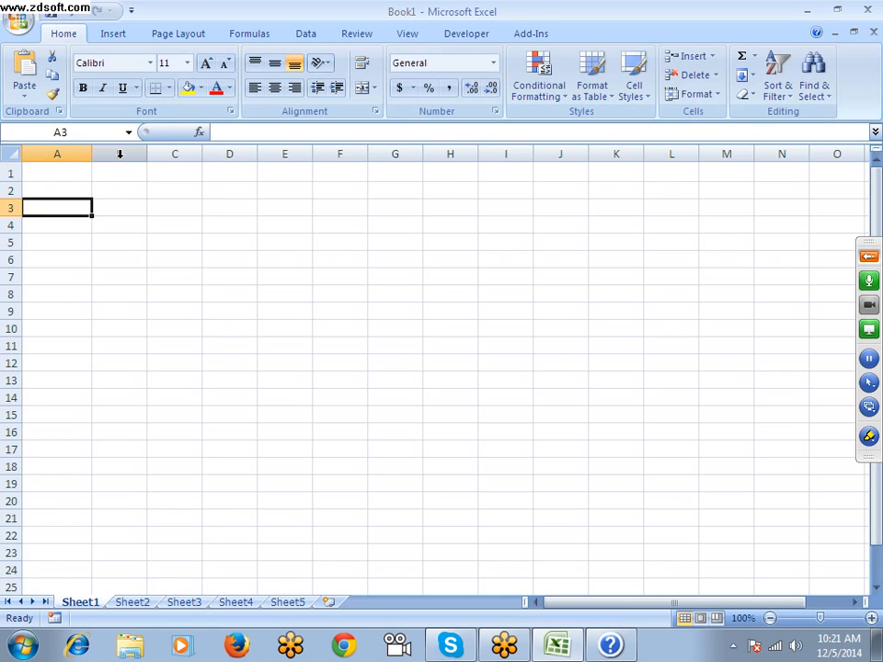
type("=sum")
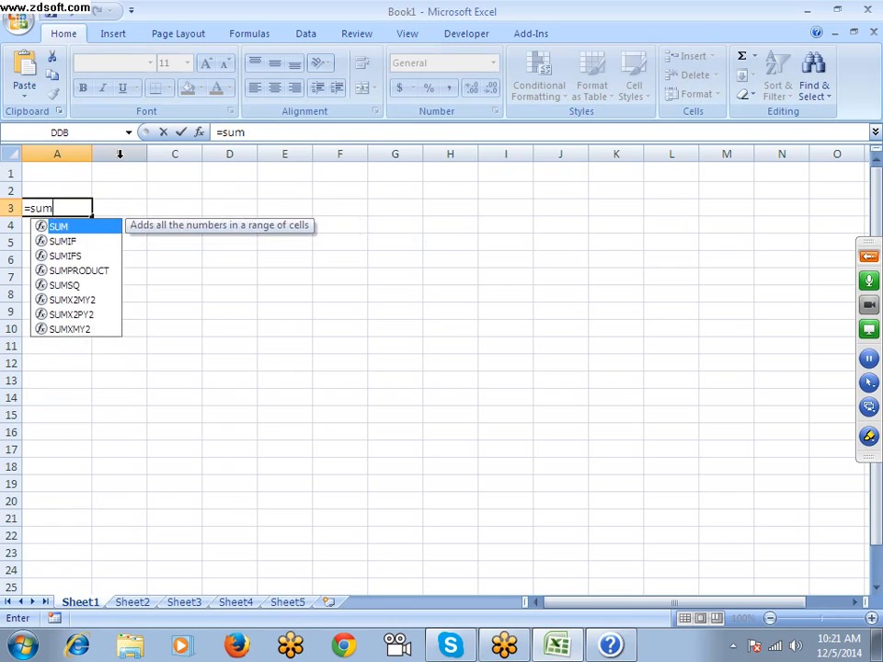
key("Tab")
key("Up")
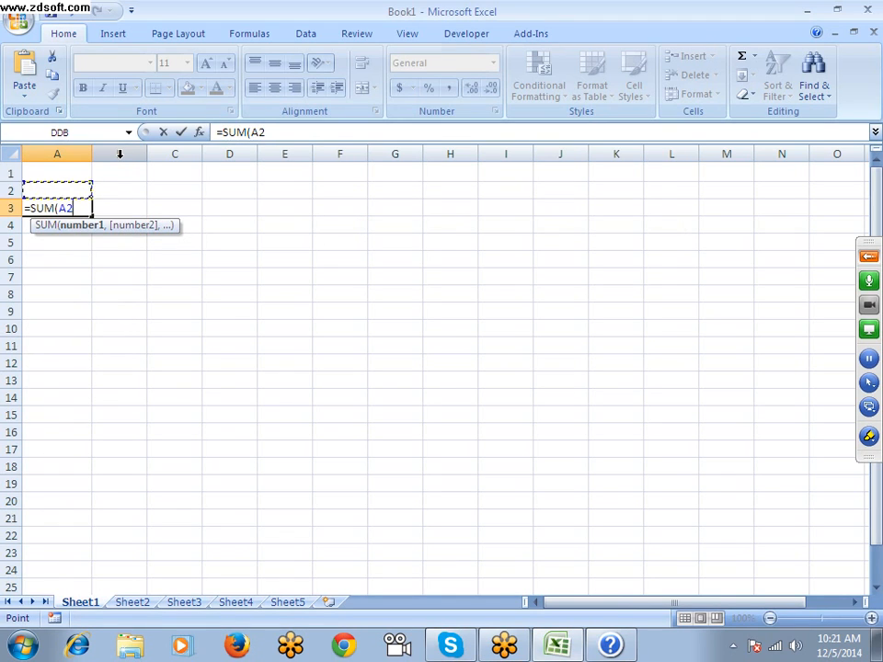
key("Return")
key("Up")
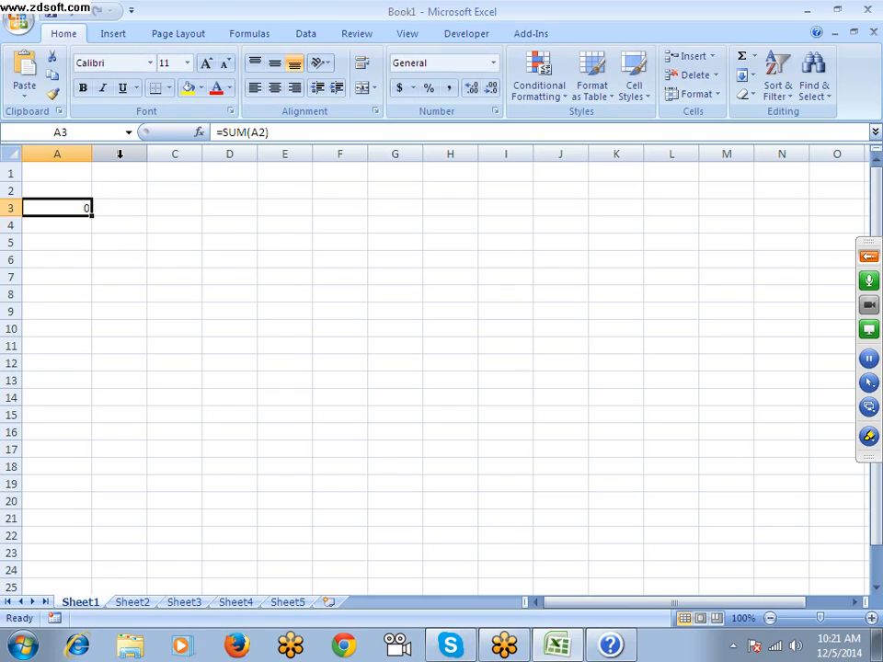
Inspect the SUM formula in cell A3 by highlighting its text, and leave the cell without changing it
key("F2")
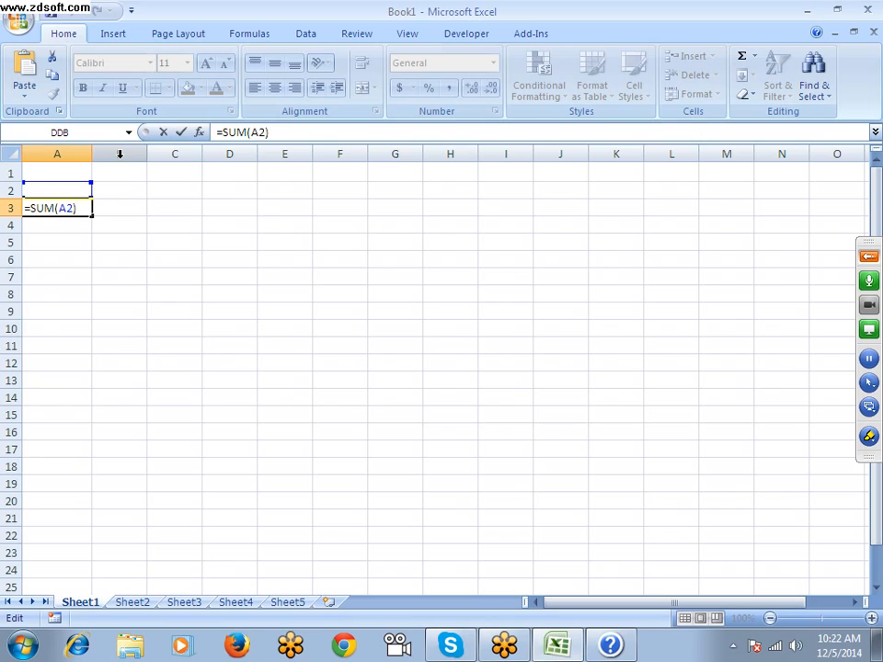
key("Left")
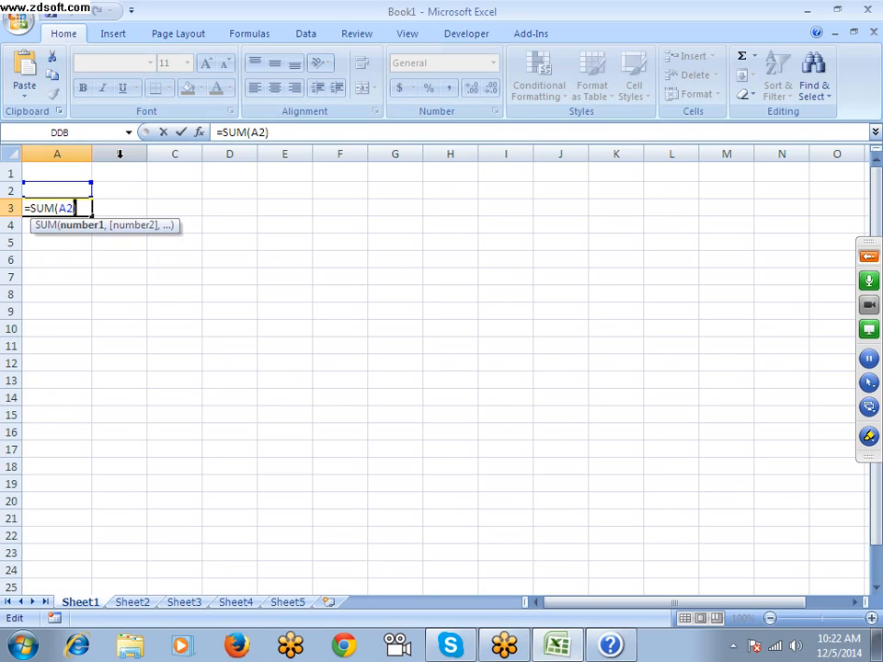
key("shift+Left")
key("shift+Left")
key("shift+Left")
key("shift+Left")
key("shift+Left")
key("shift+Left")
key("shift+Left")
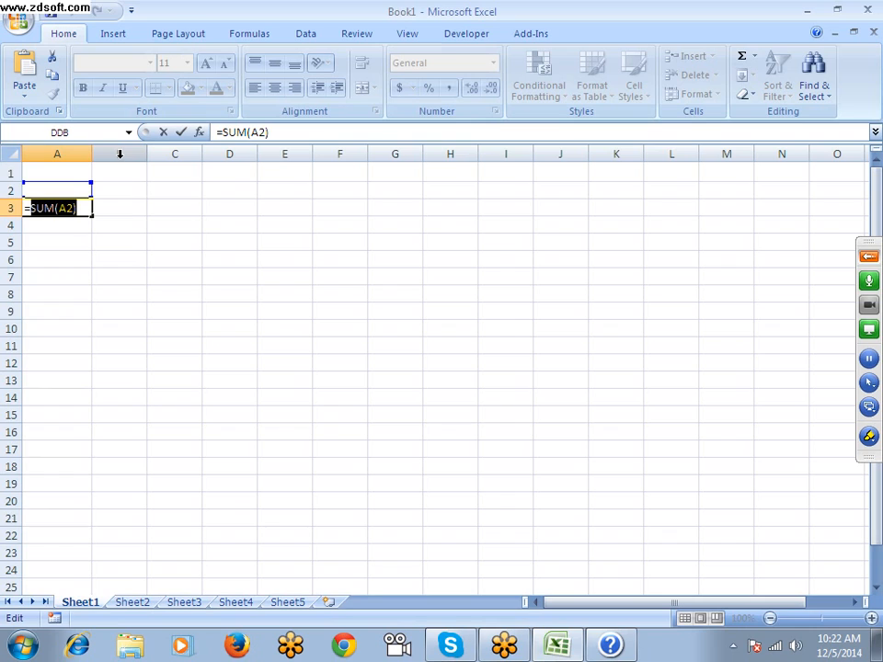
key("shift+Left")
key("Right")
key("Escape")
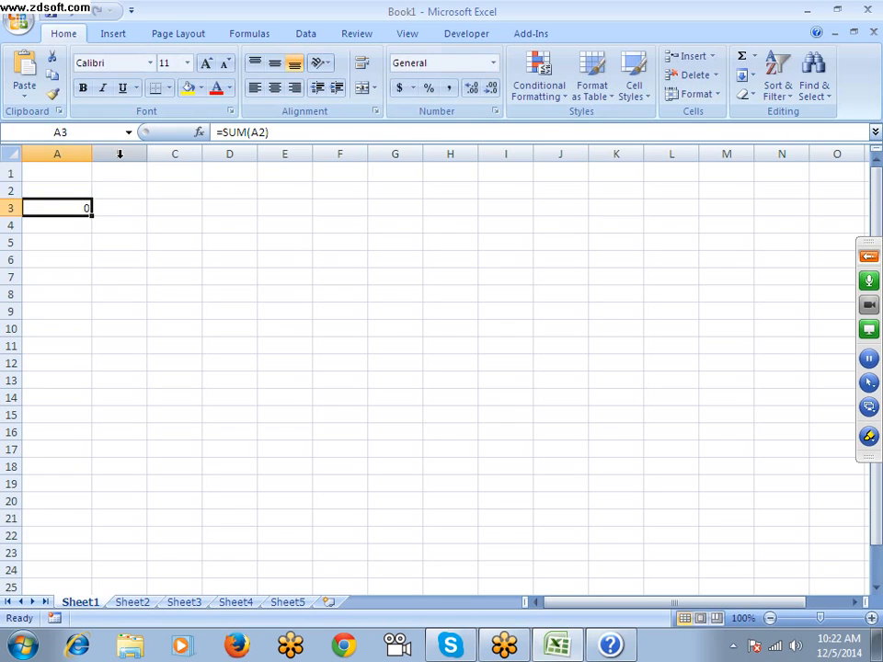
Enter the value 12 in cell B3
key("Right")
type("12")
key("Right")
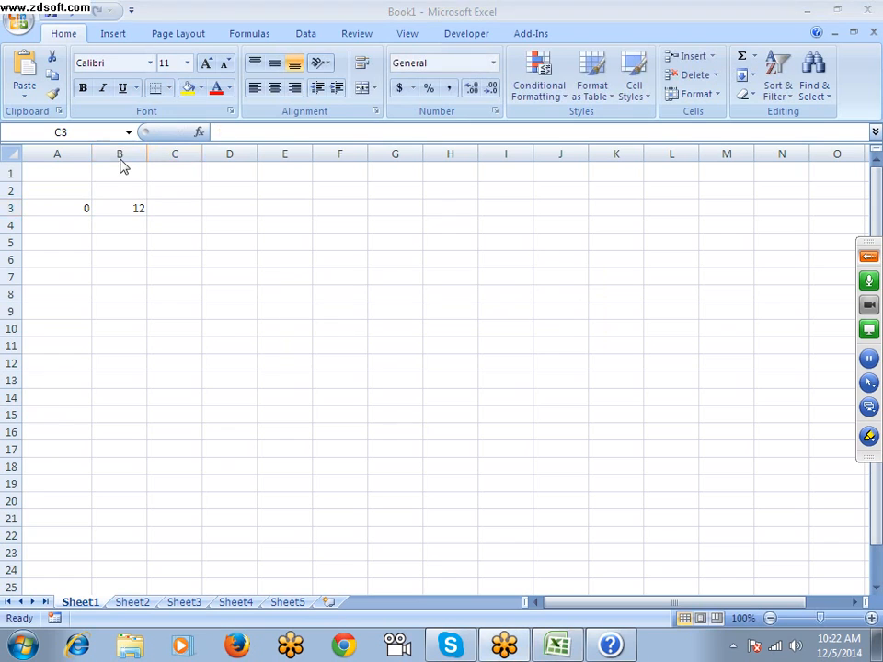
Highlight the maximum number of characters a cell can contain in the Help limits table, and close Help
left_click(611, 645)
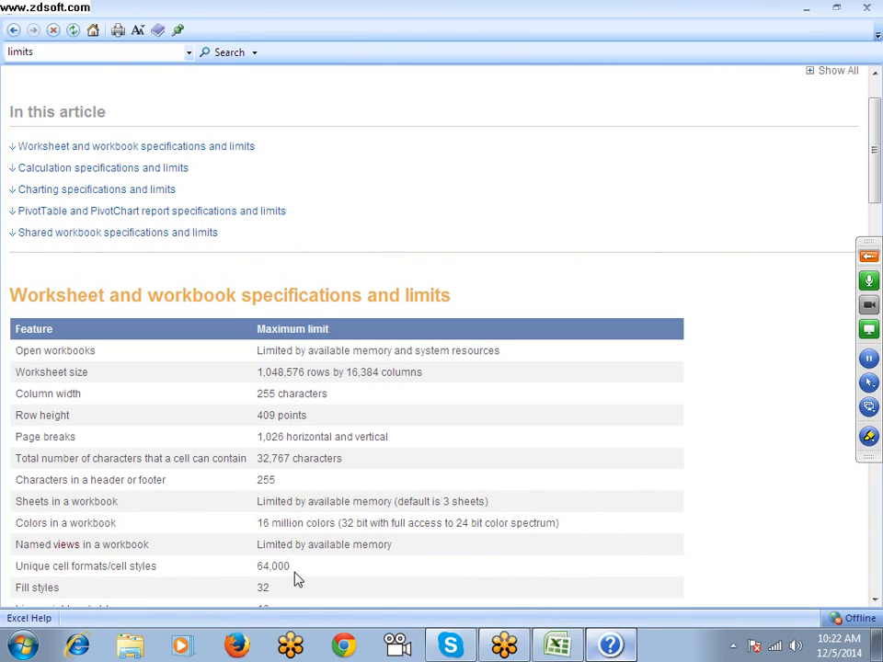
scroll(271, 559, "down", 3)
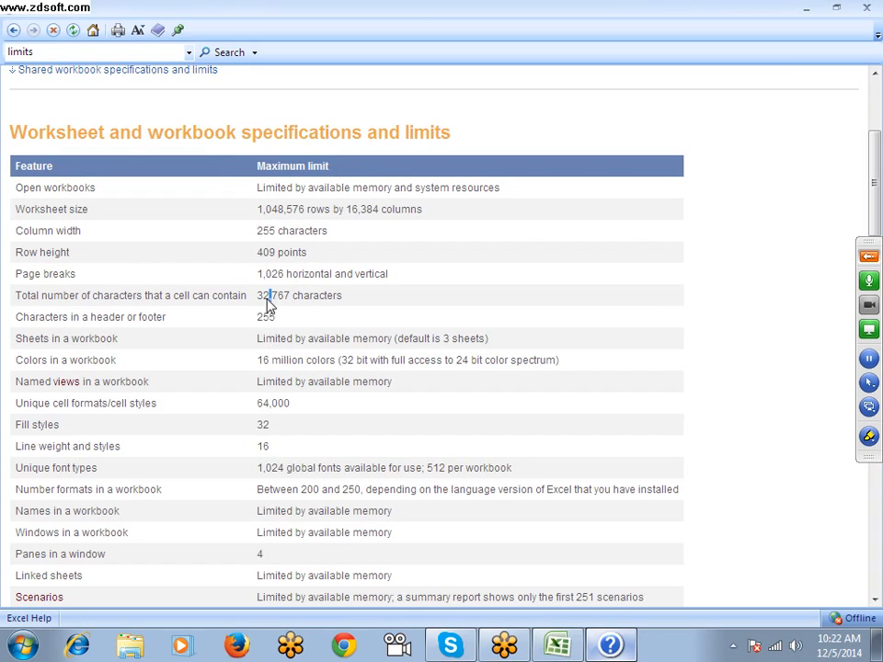
left_click_drag(256, 295, 290, 296)
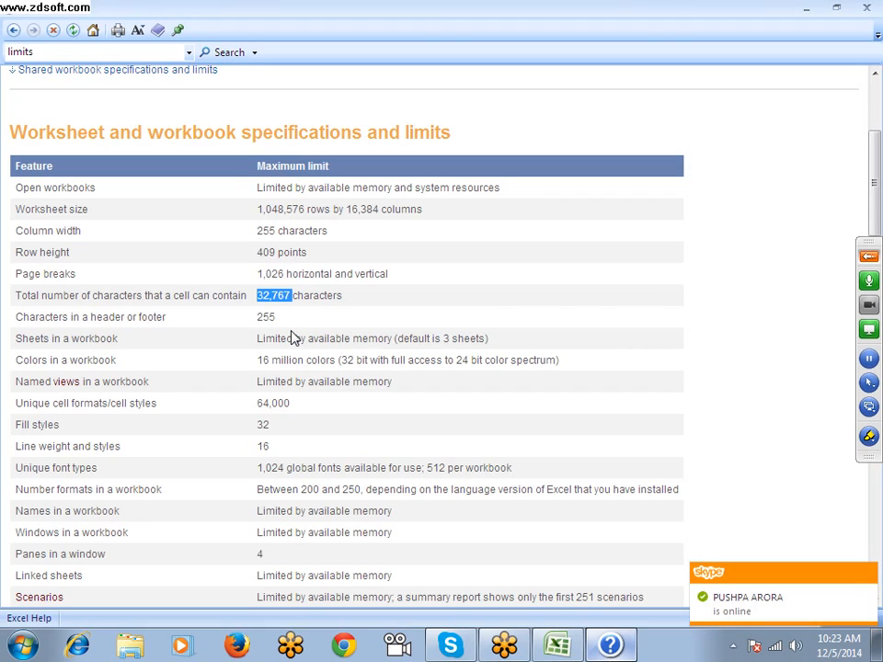
left_click(541, 294)
left_click(866, 8)
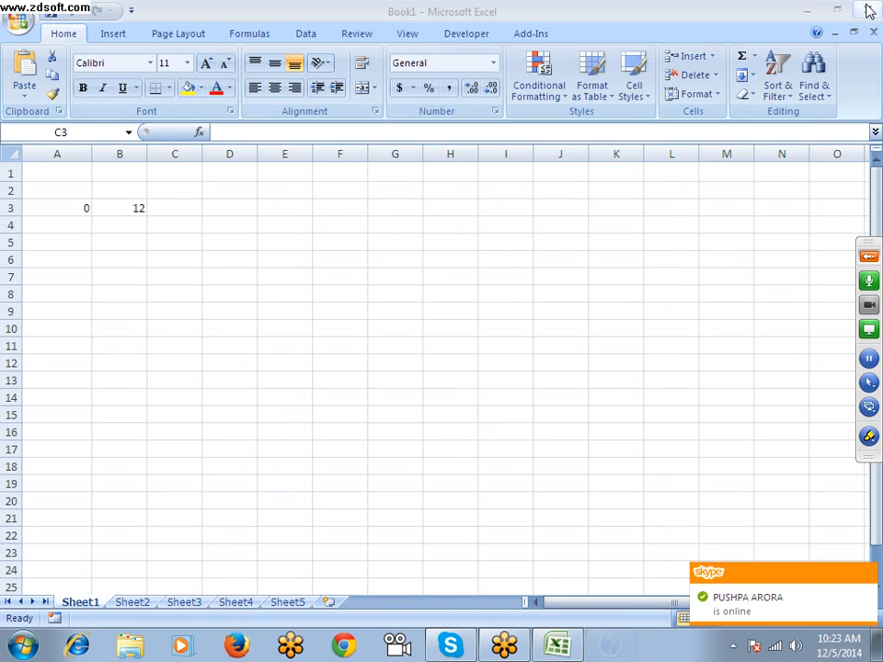
Clear the contents of A2:B5 and select cell B4
left_click_drag(83, 210, 151, 237)
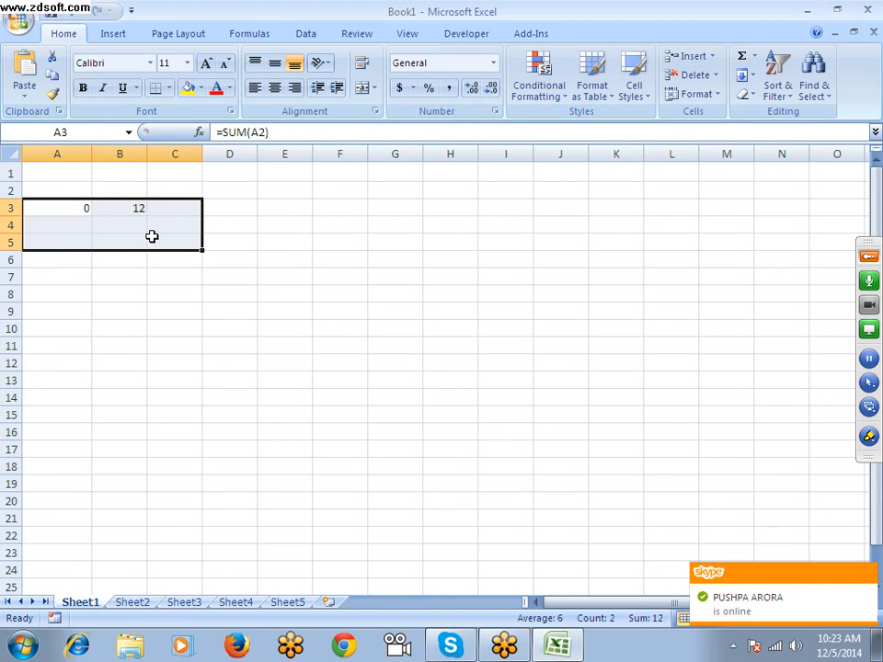
left_click(118, 291)
left_click_drag(74, 190, 138, 247)
key("Delete")
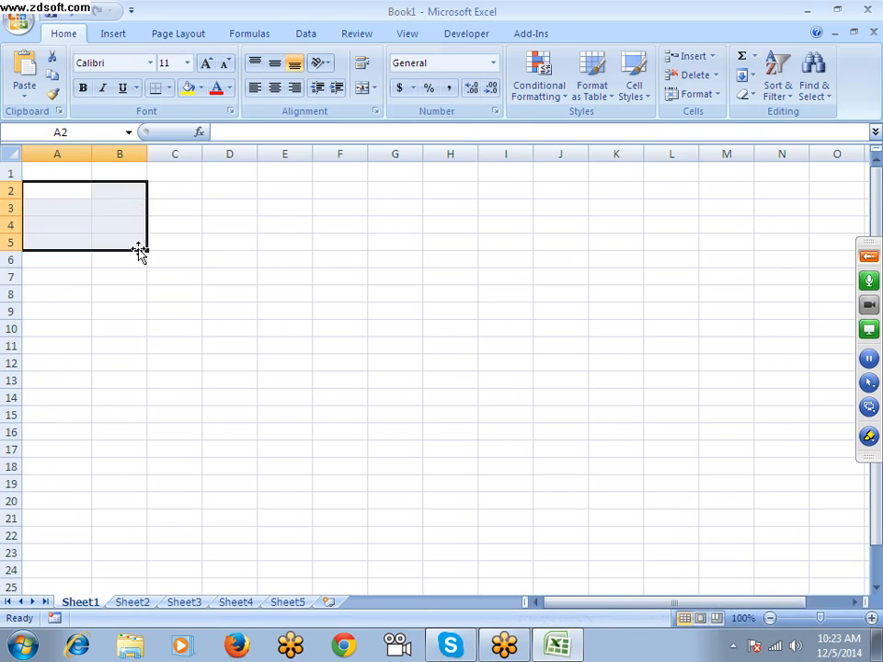
left_click(90, 193)
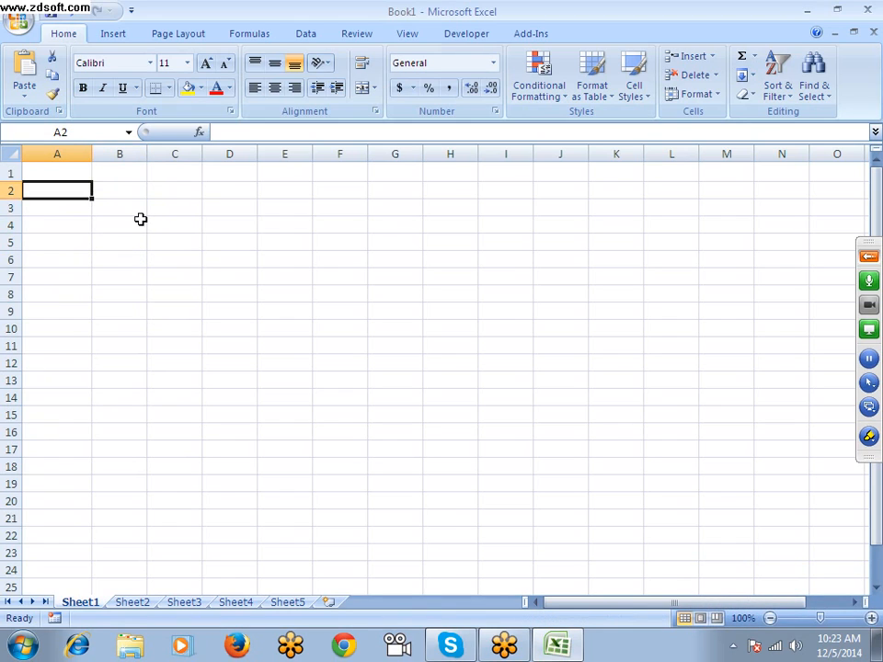
left_click(139, 221)
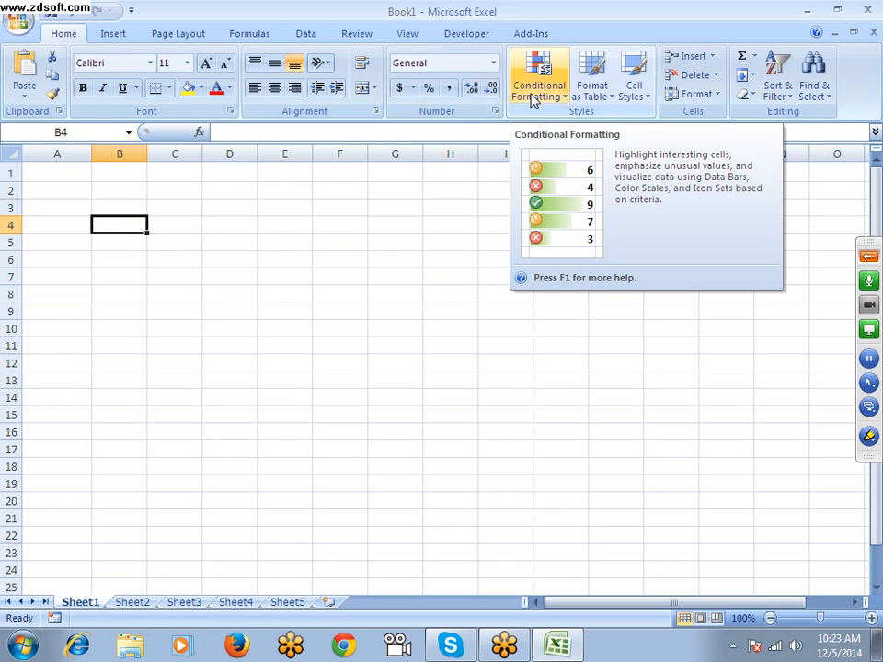
Open the context help for Conditional Formatting, look over the article on adding, changing, or clearing conditional formats, and close it
key("F1")
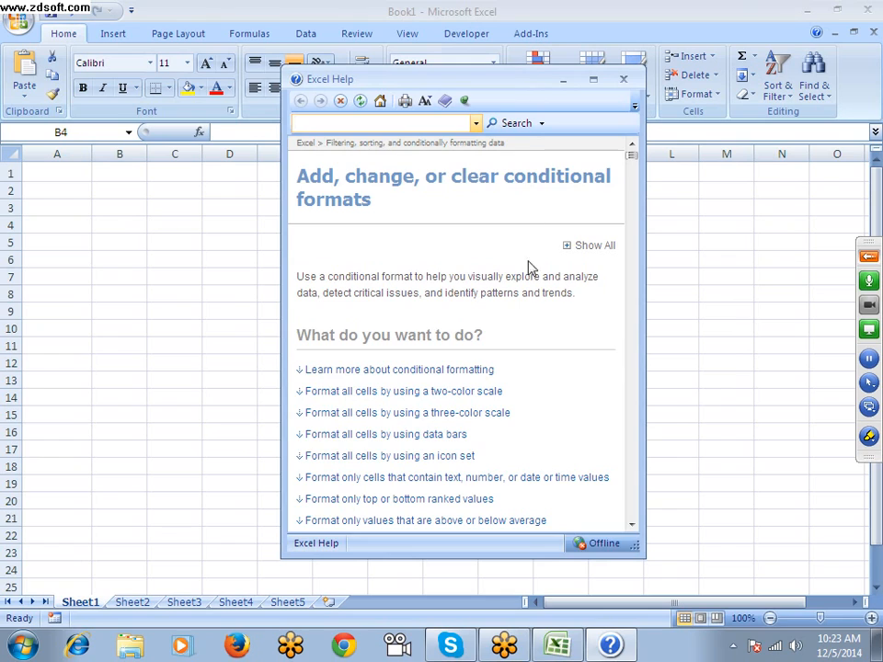
scroll(538, 304, "down", 10)
scroll(538, 298, "down", 15)
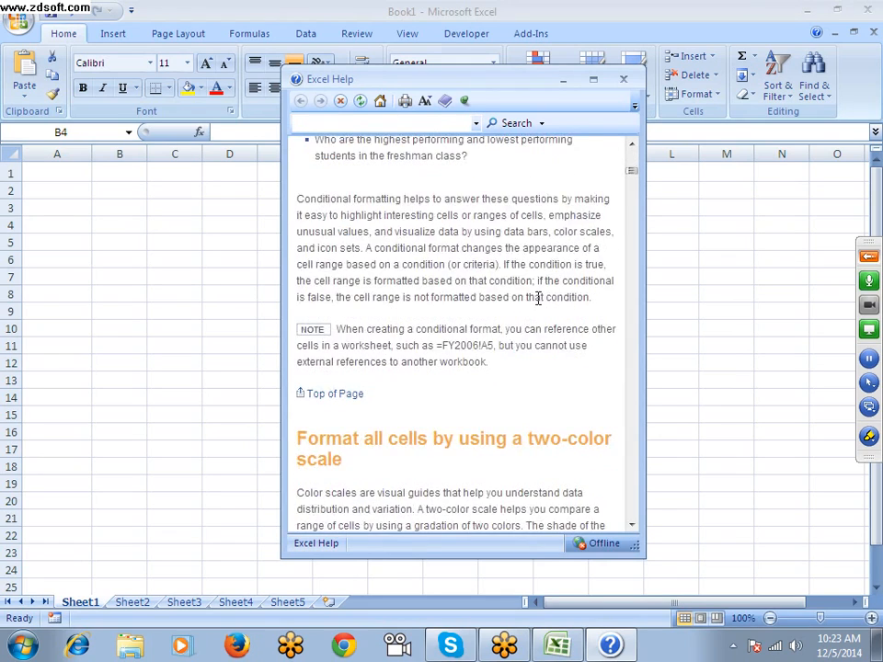
scroll(538, 300, "down", 15)
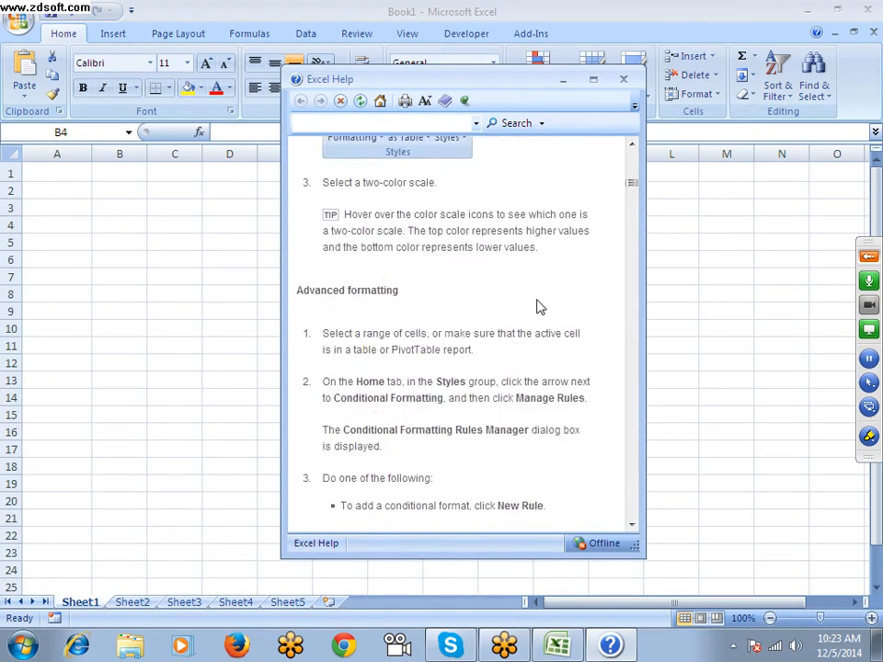
scroll(538, 301, "down", 12)
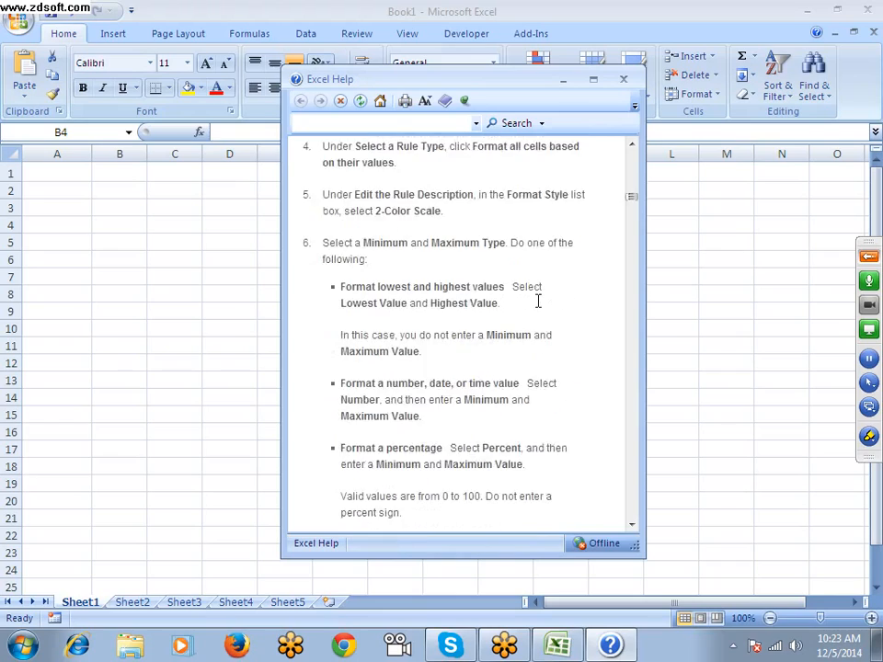
scroll(538, 300, "up", 4)
scroll(538, 301, "up", 4)
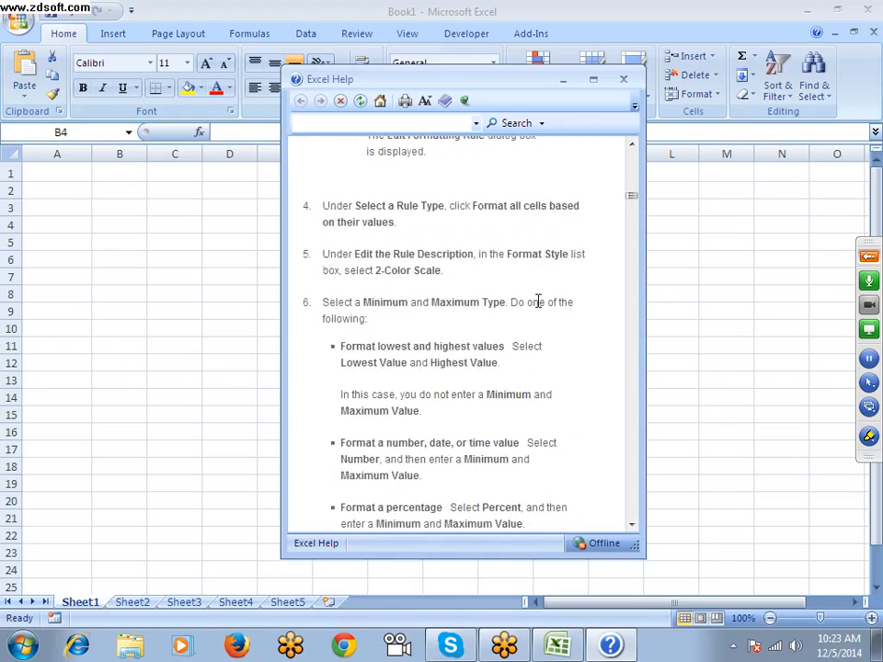
scroll(538, 301, "down", 13)
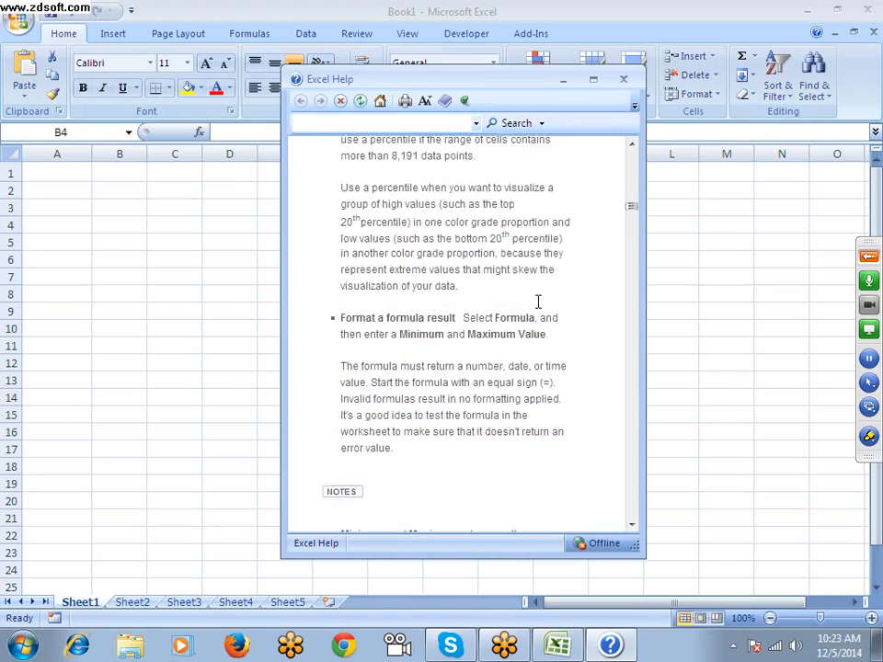
scroll(538, 301, "up", 15)
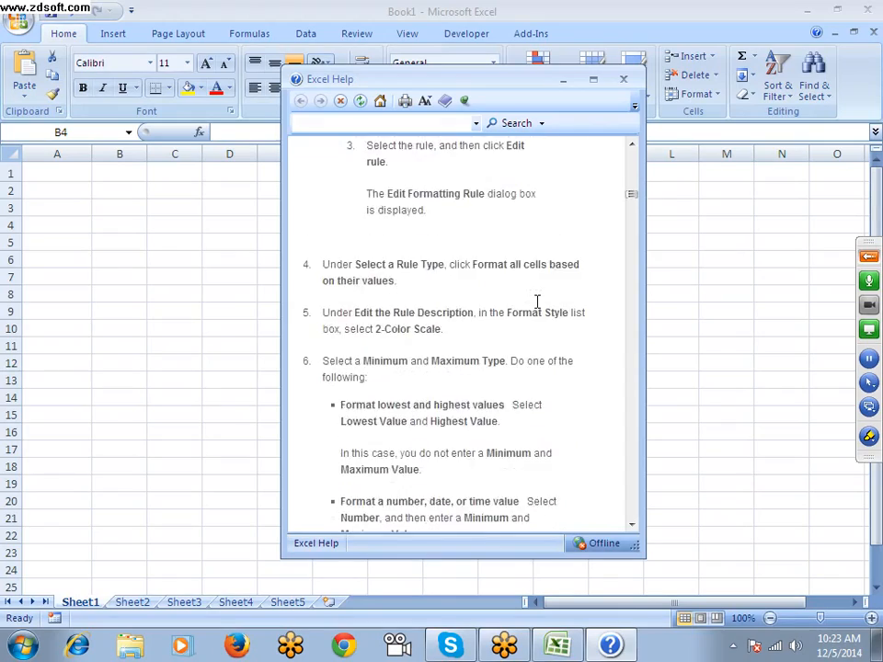
scroll(538, 301, "up", 20)
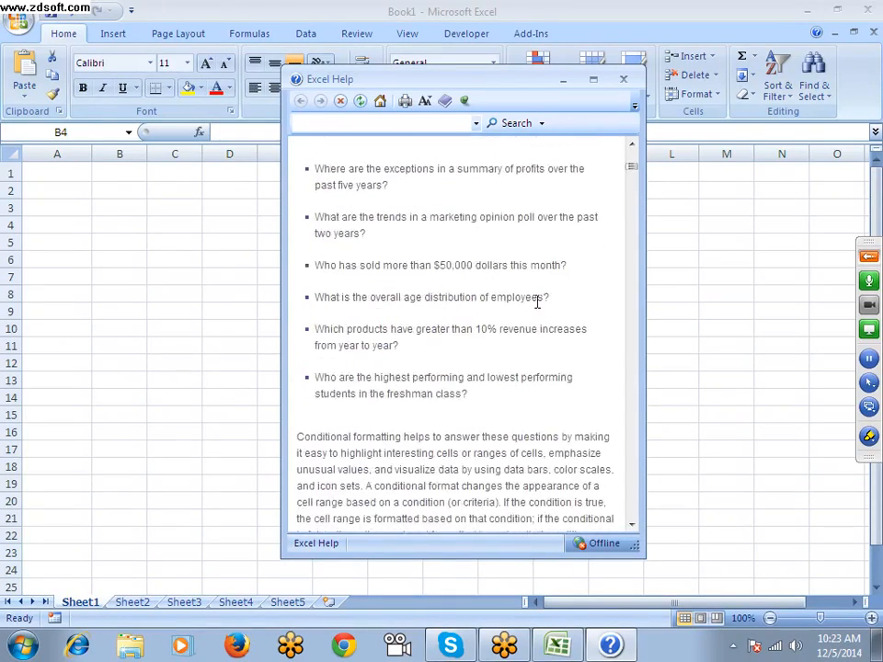
left_click(624, 79)
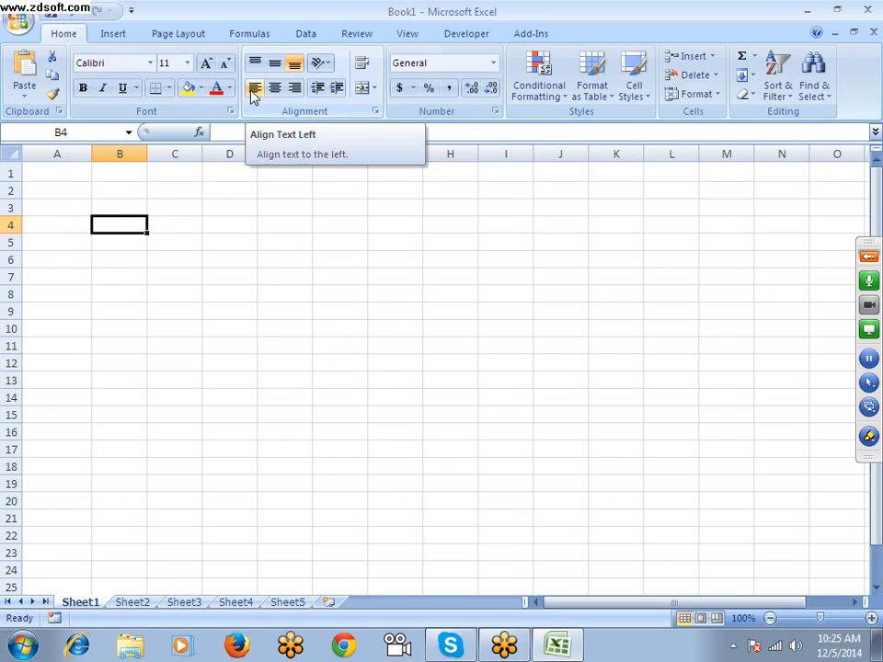
Request context help for the Align Text Left command and close the Help window
key("F1")
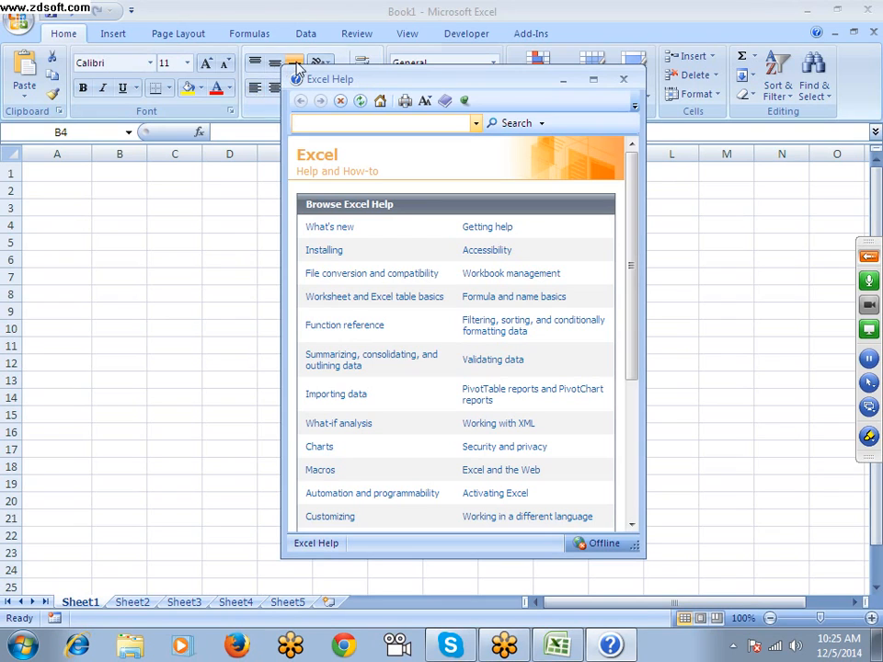
left_click(624, 80)
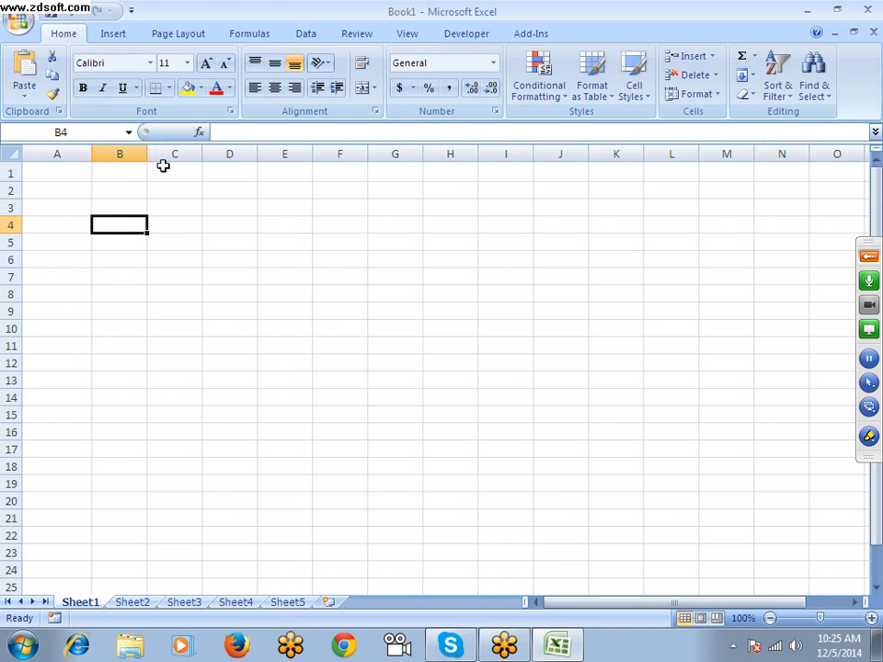
Copy the range A2:A3 and paste it starting at cell C1
left_click_drag(61, 188, 81, 209)
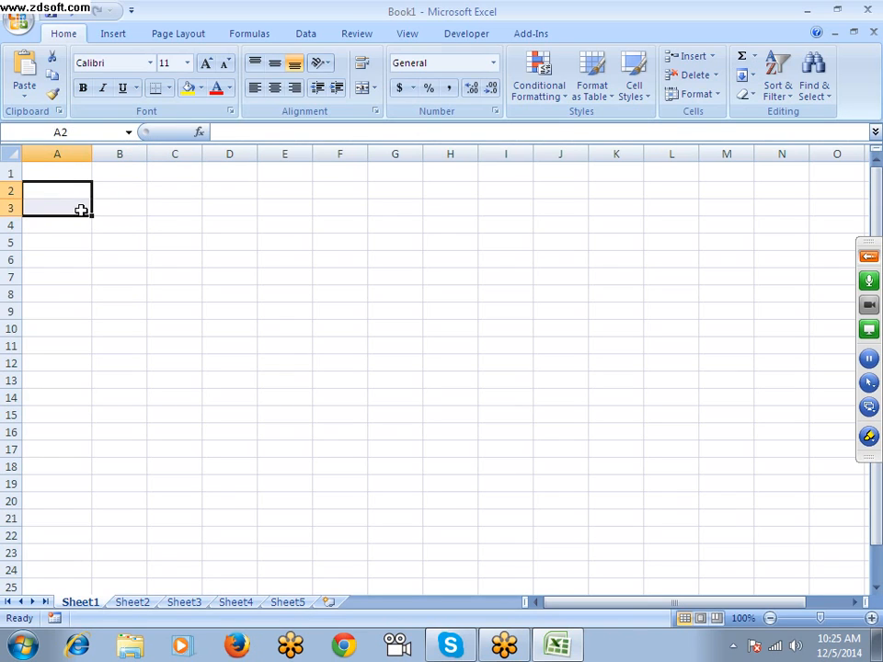
left_click(52, 79)
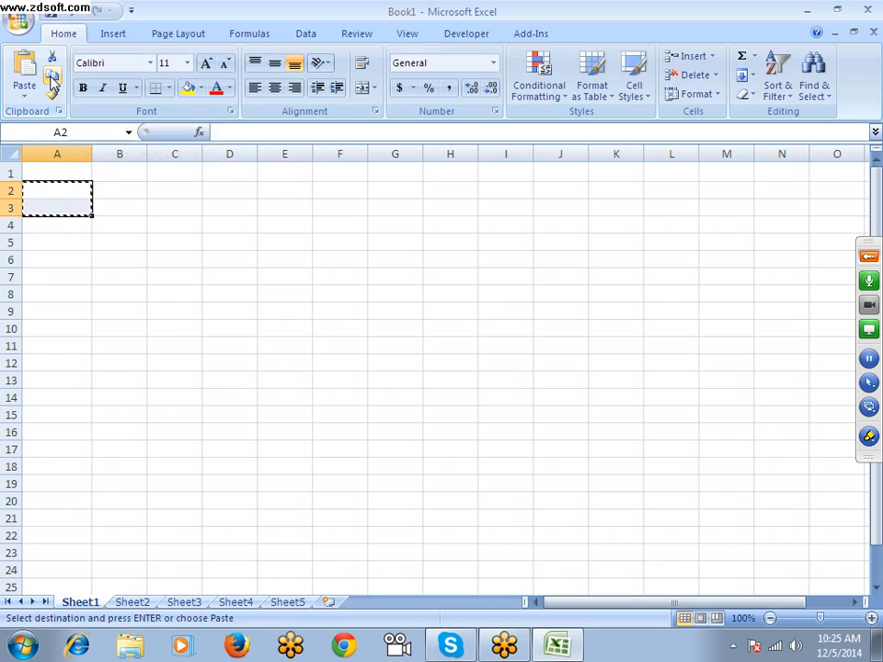
left_click(176, 174)
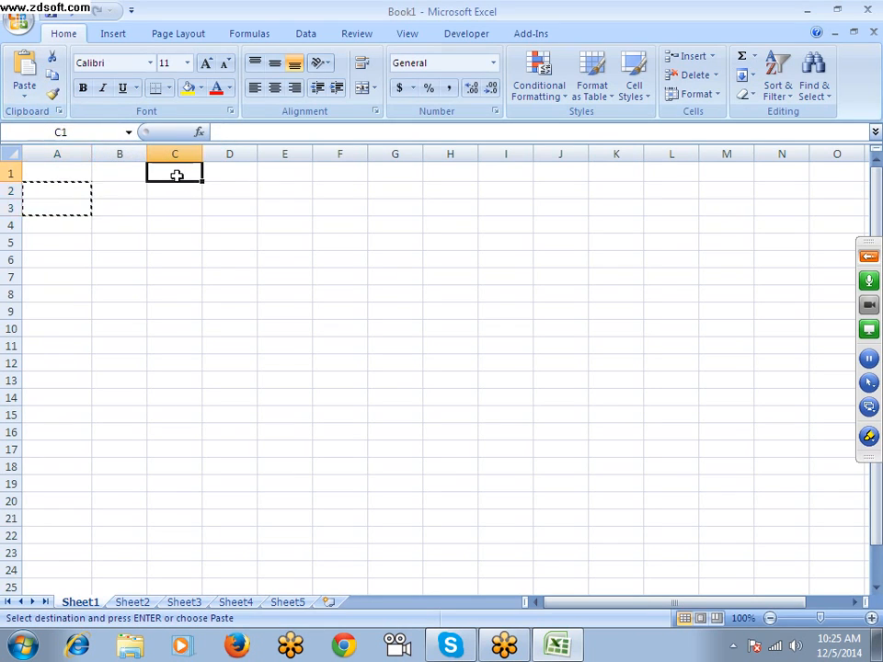
left_click(24, 75)
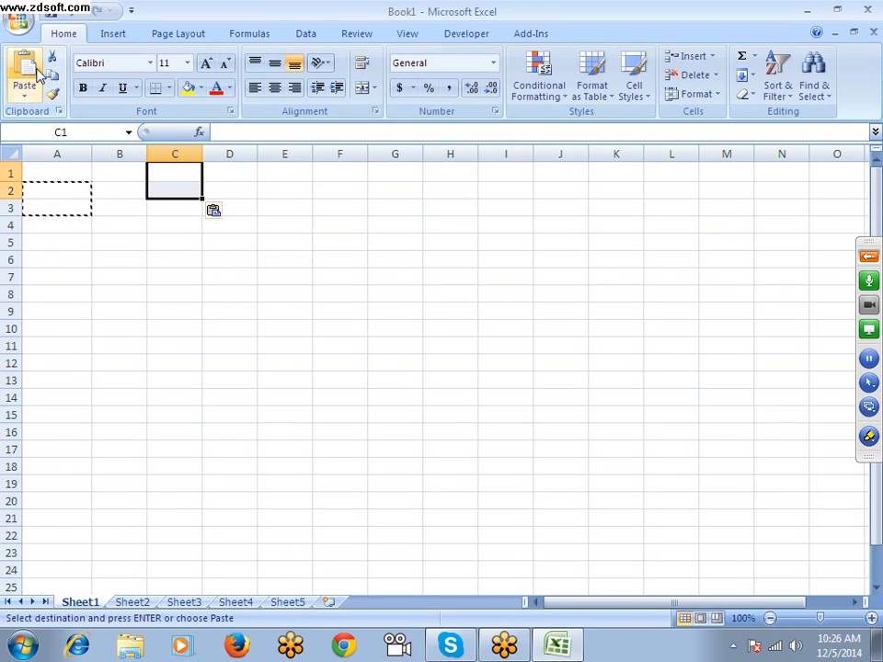
Enter a backtick in cell B5, and copy A2:A3 and cancel the copy
left_click(121, 240)
type("`")
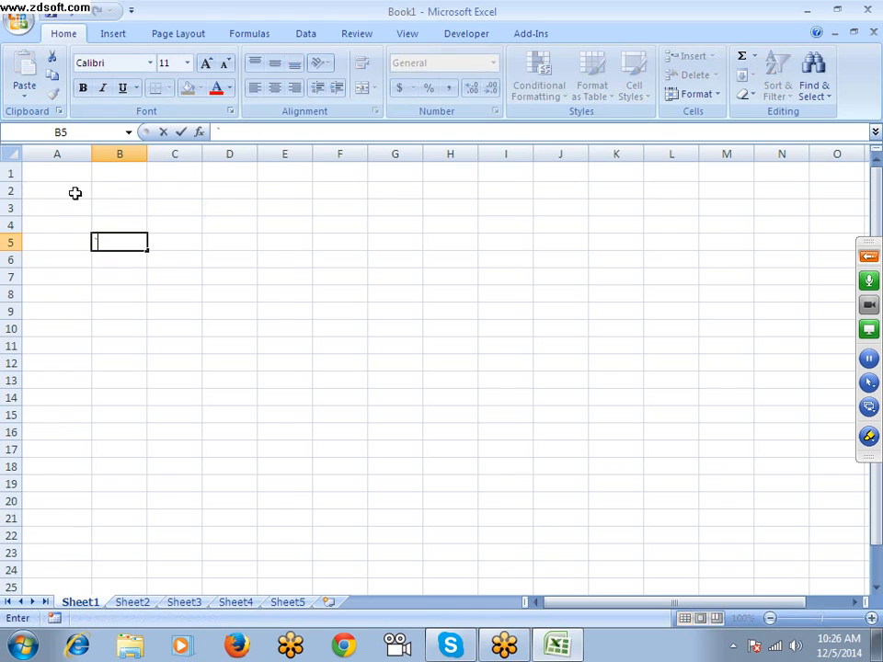
left_click_drag(65, 189, 84, 208)
key("ctrl+c")
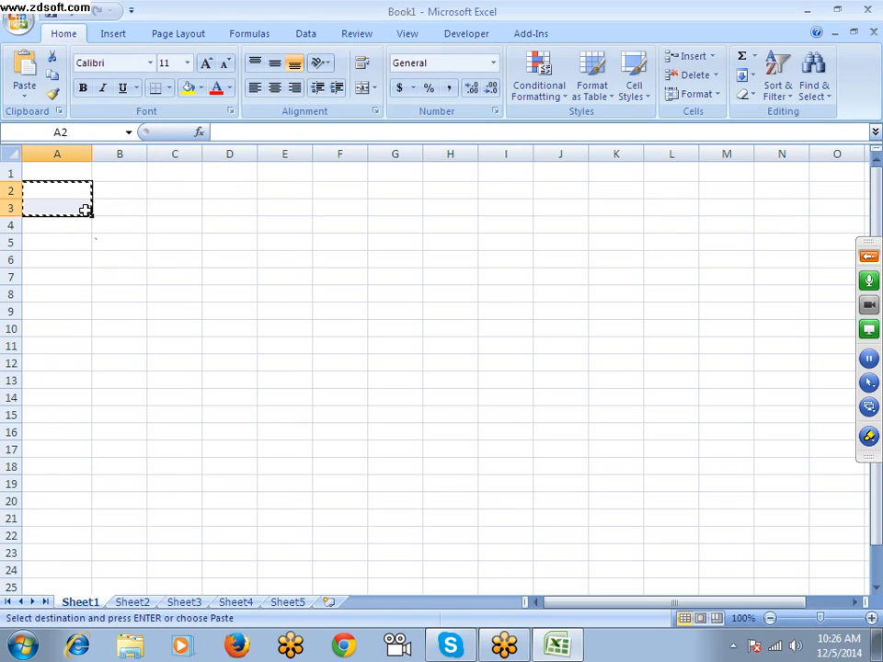
key("Escape")
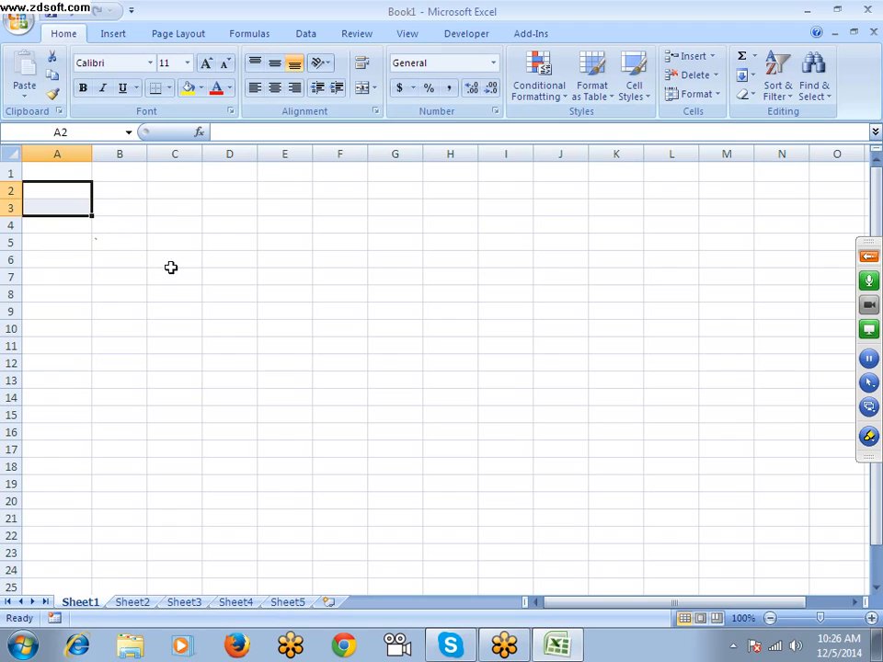
Select the range A2:B4, and copy cell A2 alone and cancel the copy
left_click(155, 210)
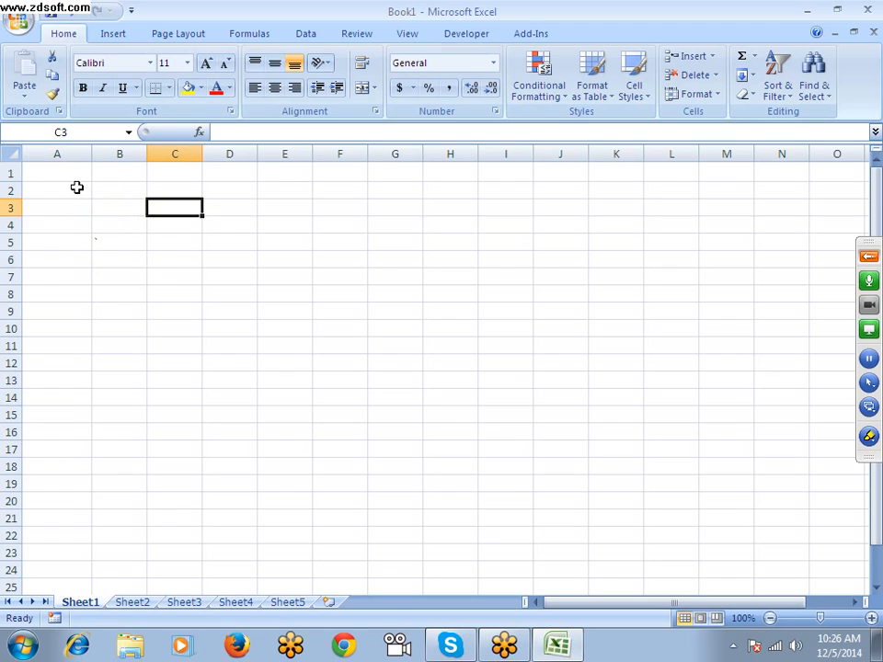
left_click_drag(74, 186, 138, 229)
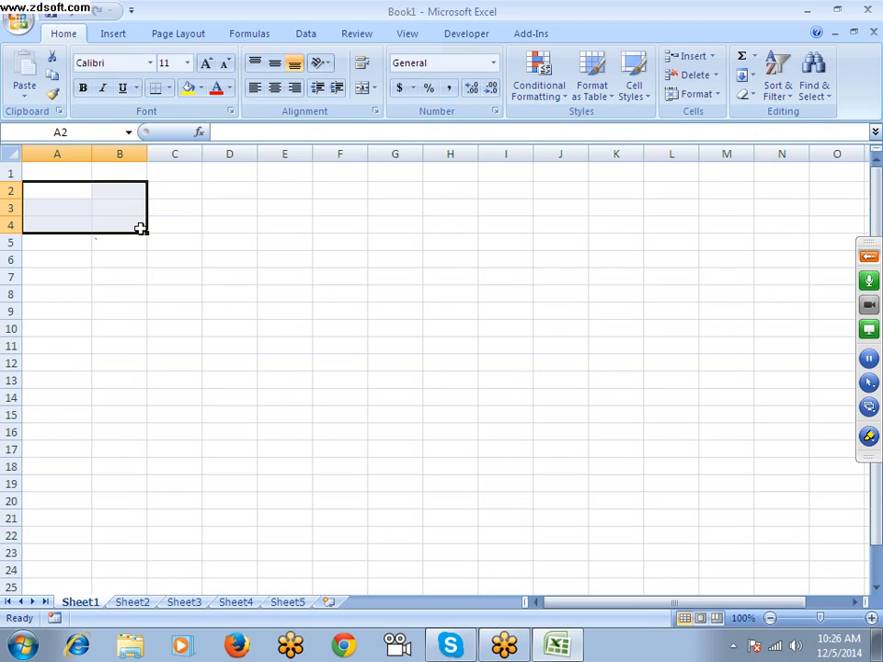
key("Down")
key("Up")
key("Up")
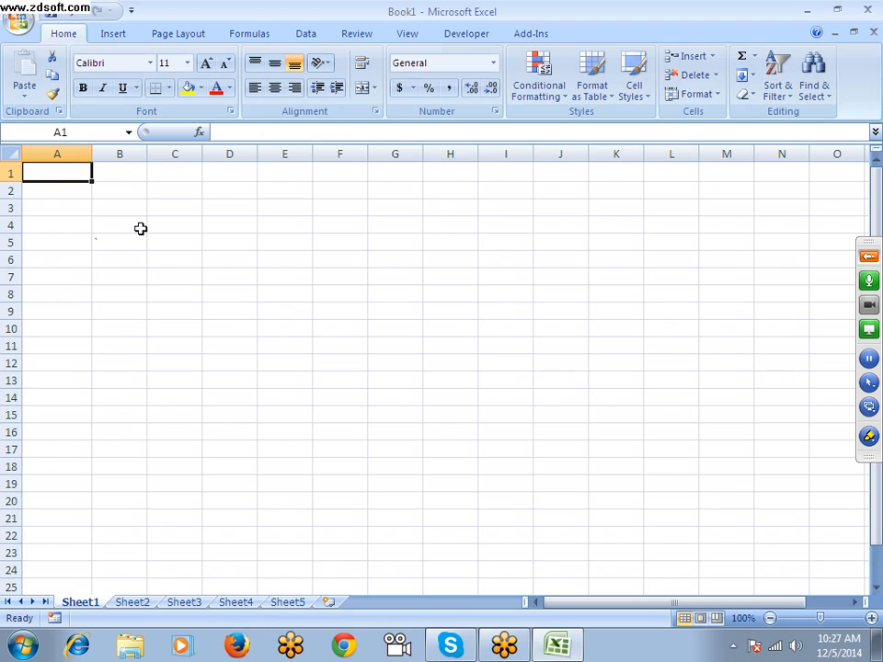
key("Return")
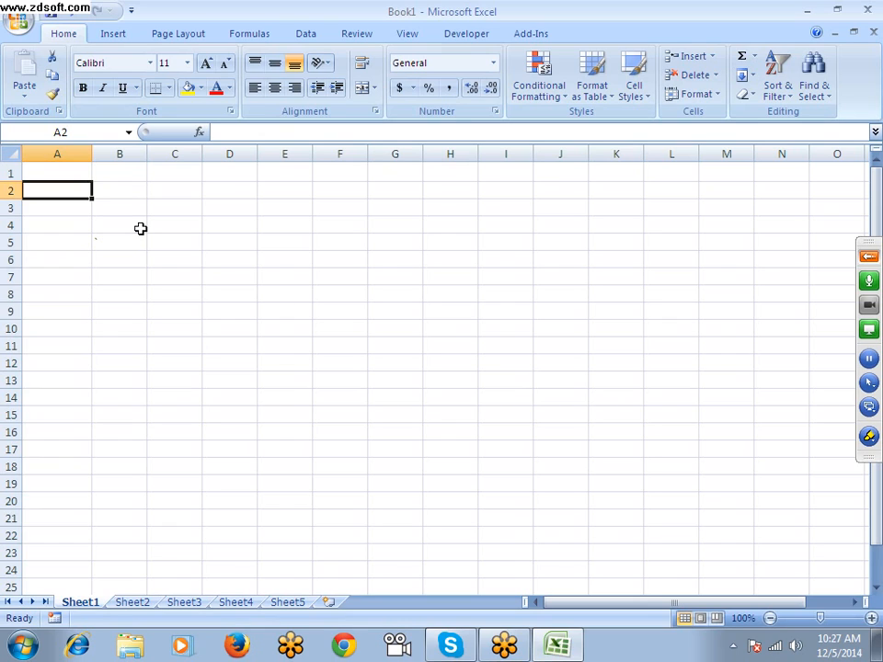
key("ctrl+c")
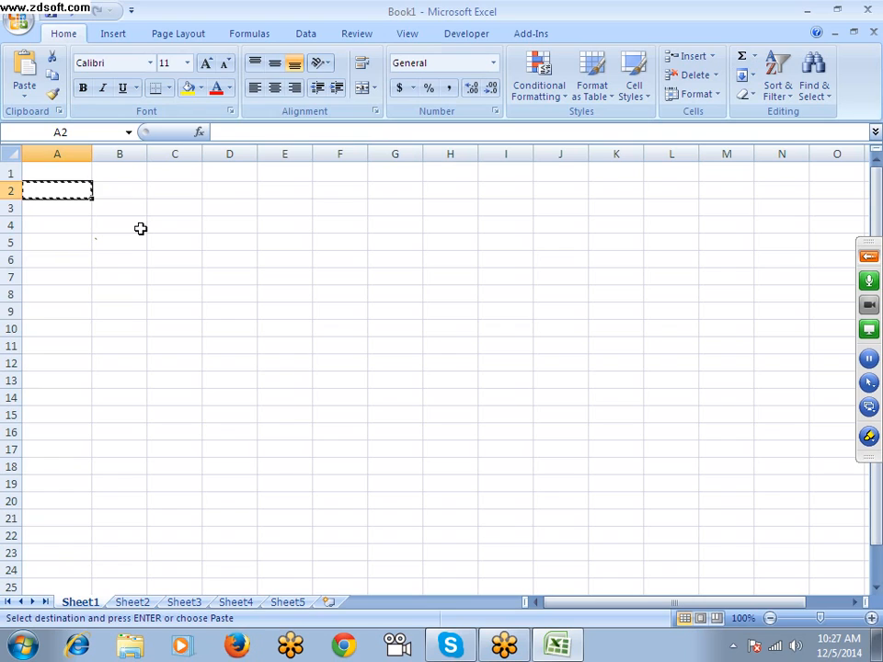
key("Escape")
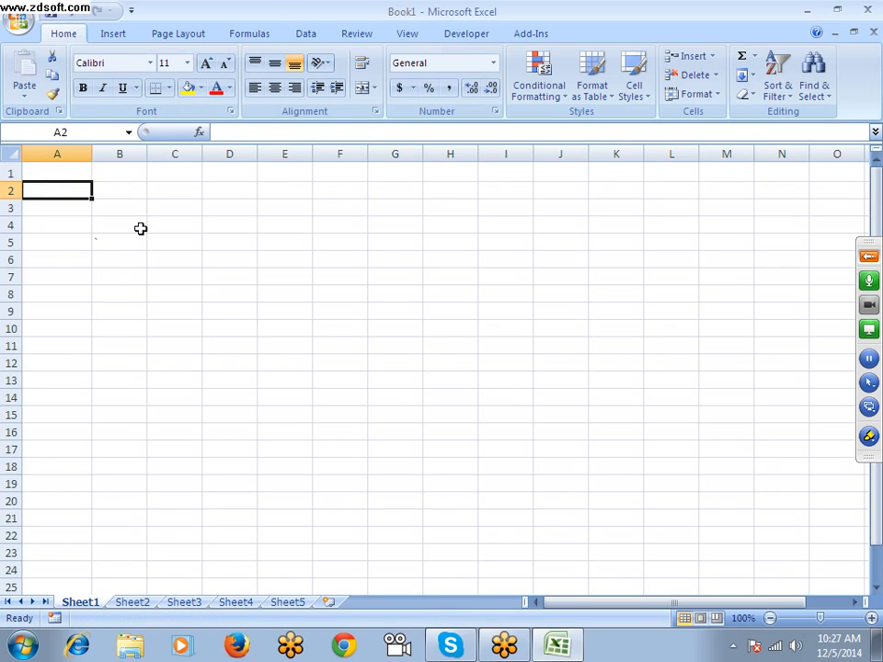
Move the active cell one cell at a time around A1:C3, finishing on A2
key("Down")
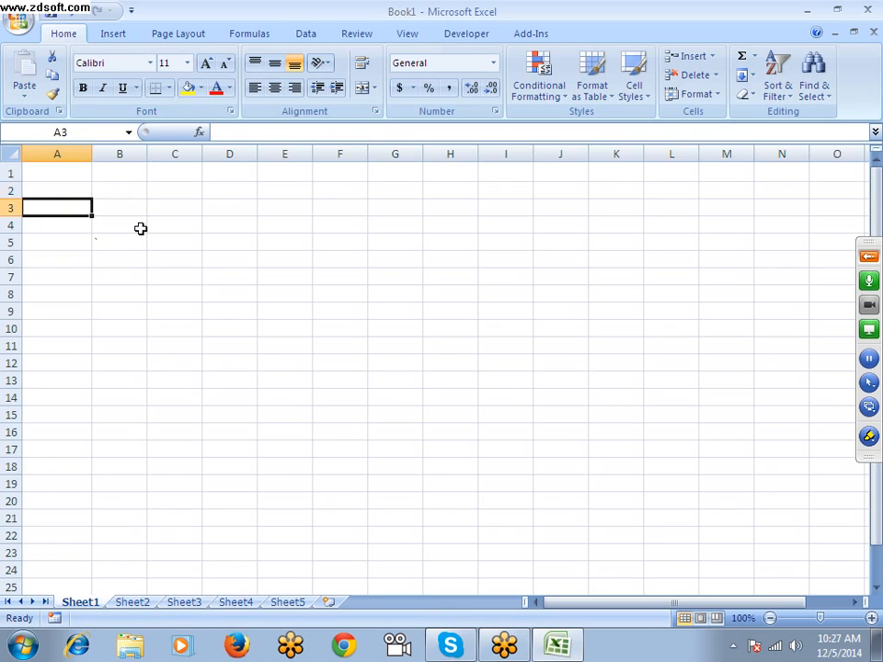
key("Up")
key("Up")
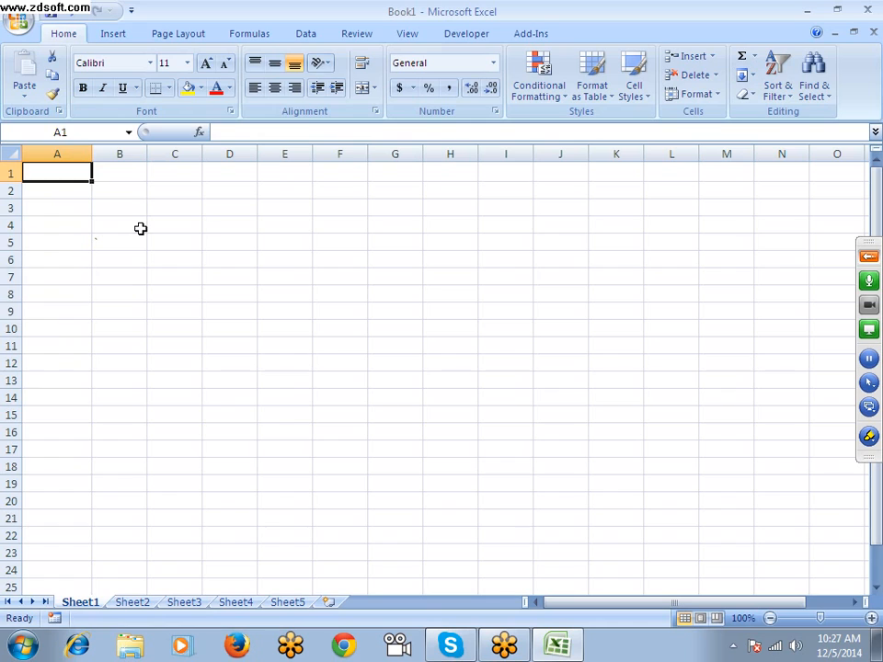
key("Right")
key("Right")
key("Down")
key("Down")
key("Left")
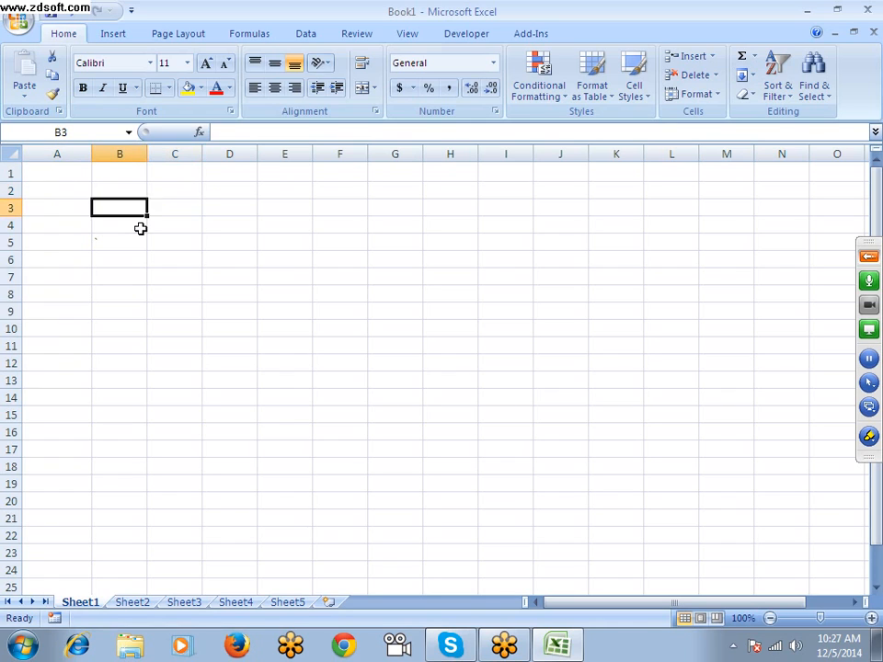
key("Up")
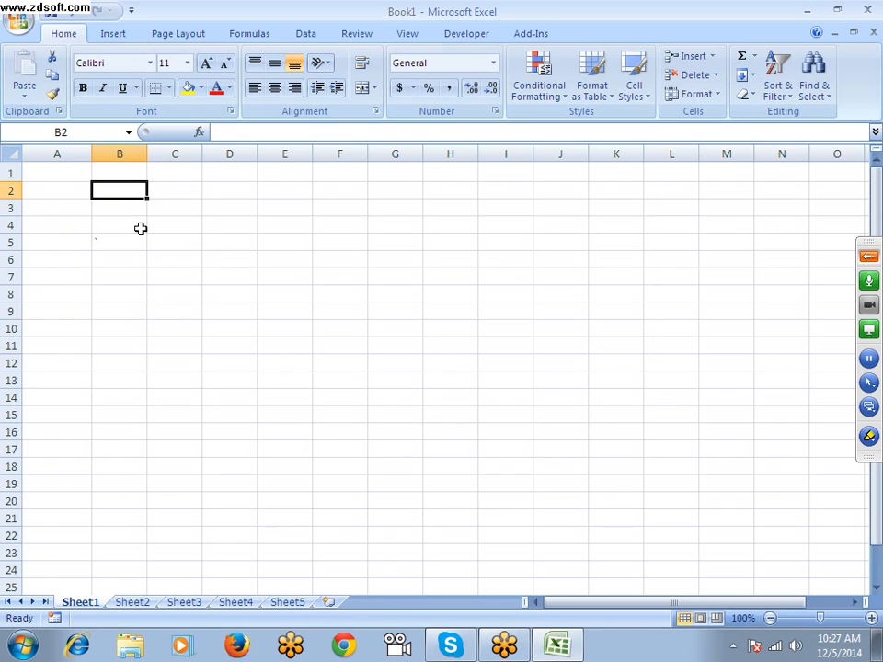
key("Left")
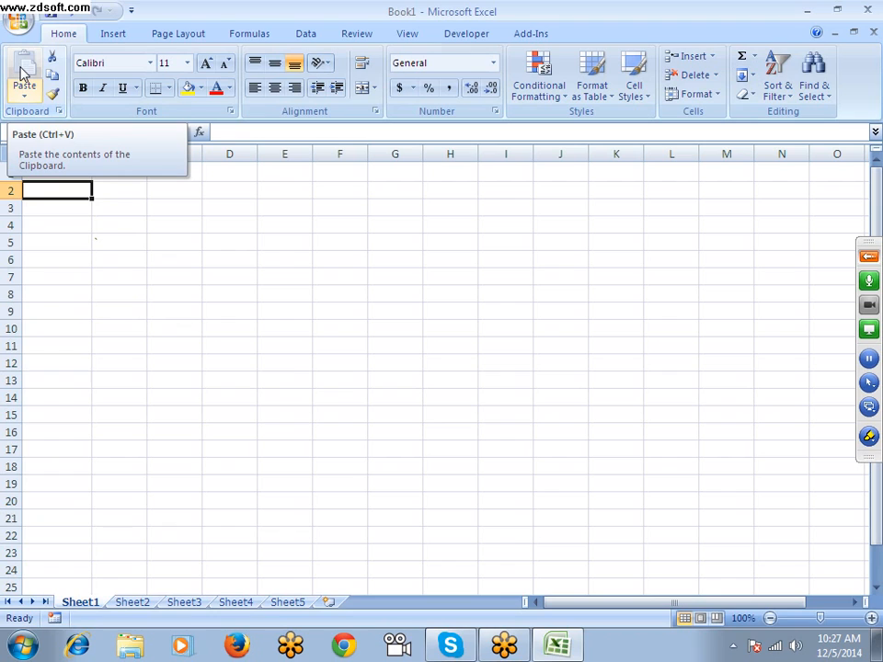
Show the Sort & Filter options and close them without choosing any
left_click(772, 92)
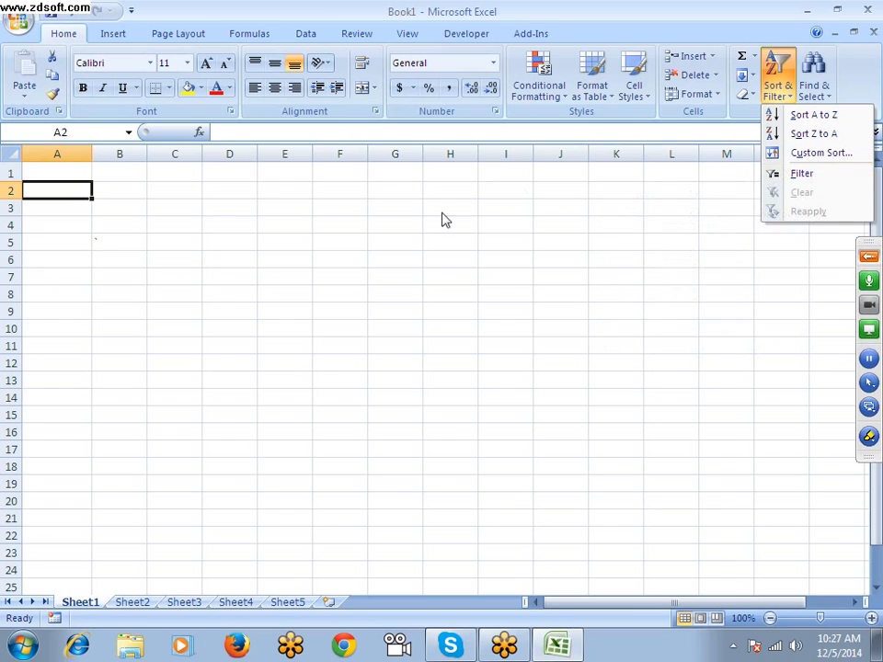
left_click(412, 224)
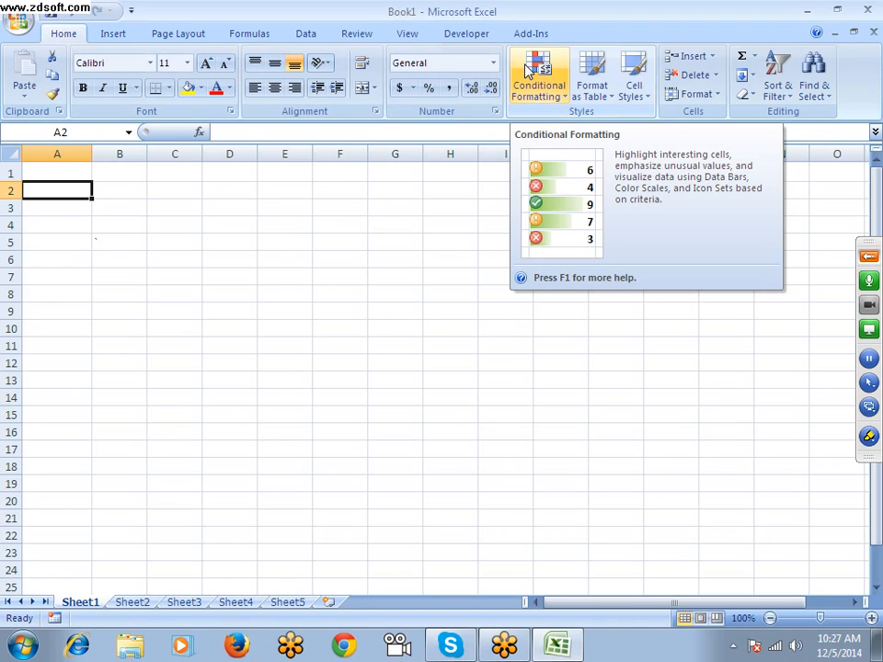
Search Excel Help for SHORTCUT and open the article "Excel shortcut and function keys"
left_click(209, 189)
key("F1")
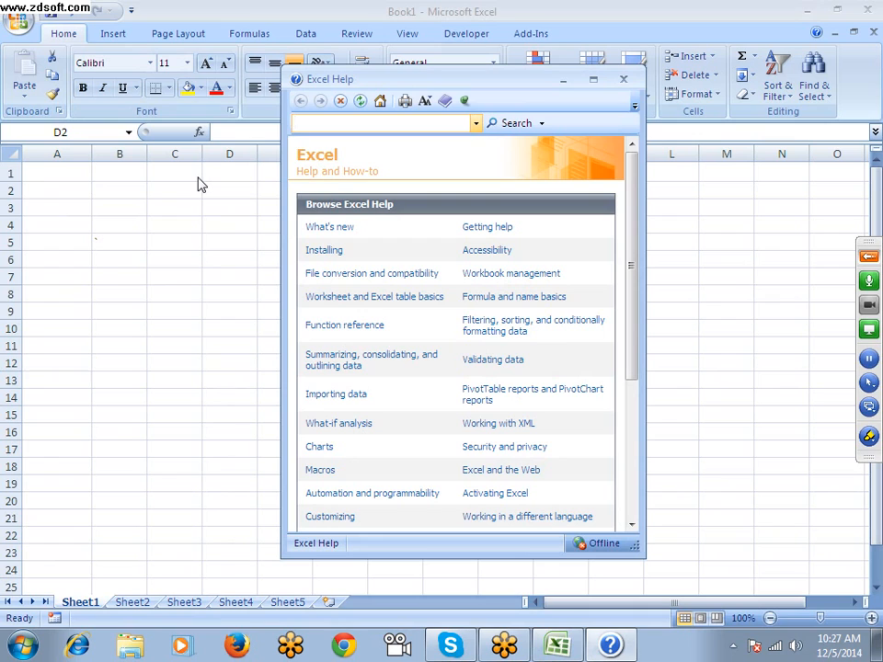
type("SHORTCUT")
key("Return")
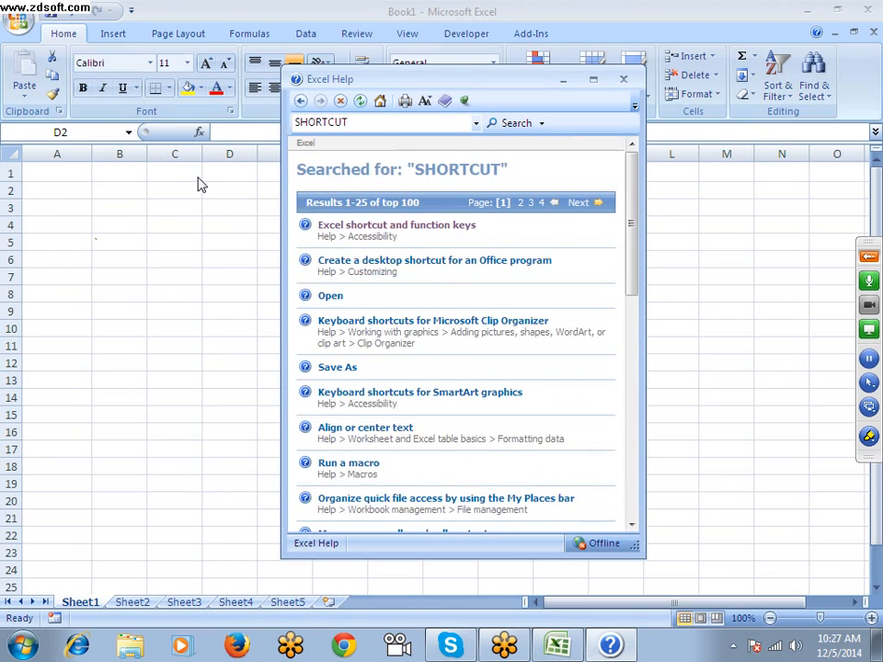
left_click(341, 226)
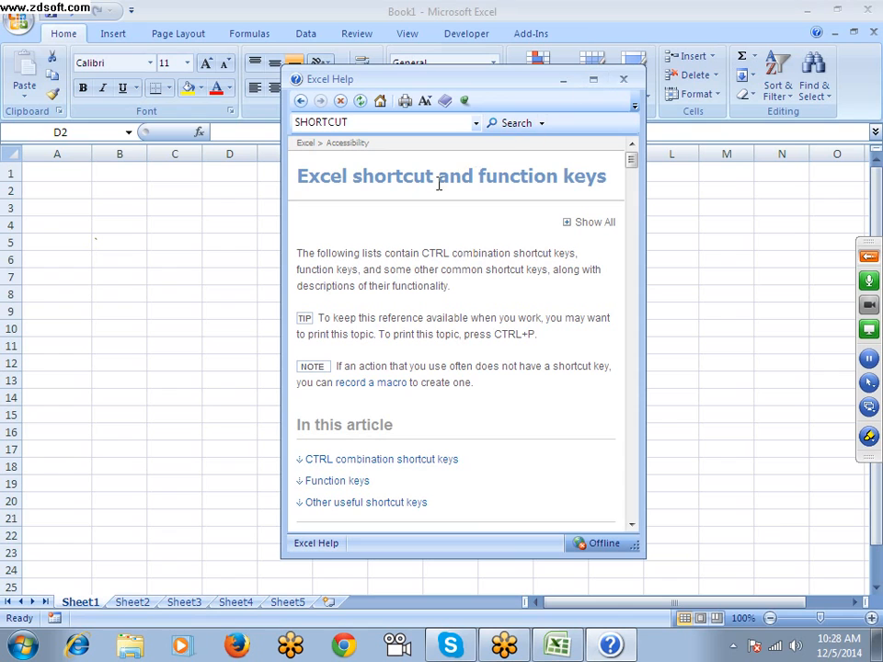
Maximize the Help window and highlight the Currency format description in the CTRL combination shortcut keys table
left_click(594, 93)
scroll(401, 248, "down", 7)
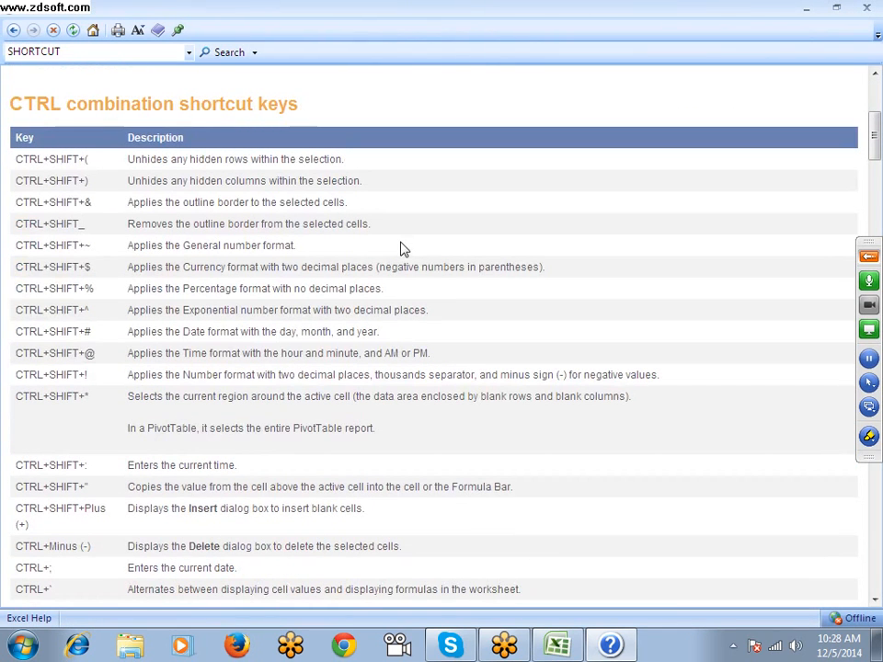
double_click(151, 179)
triple_click(116, 226)
left_click(130, 227)
triple_click(143, 267)
Look through the article's CTRL combination, function key and other useful shortcut lists, and close Help
scroll(143, 266, "down", 20)
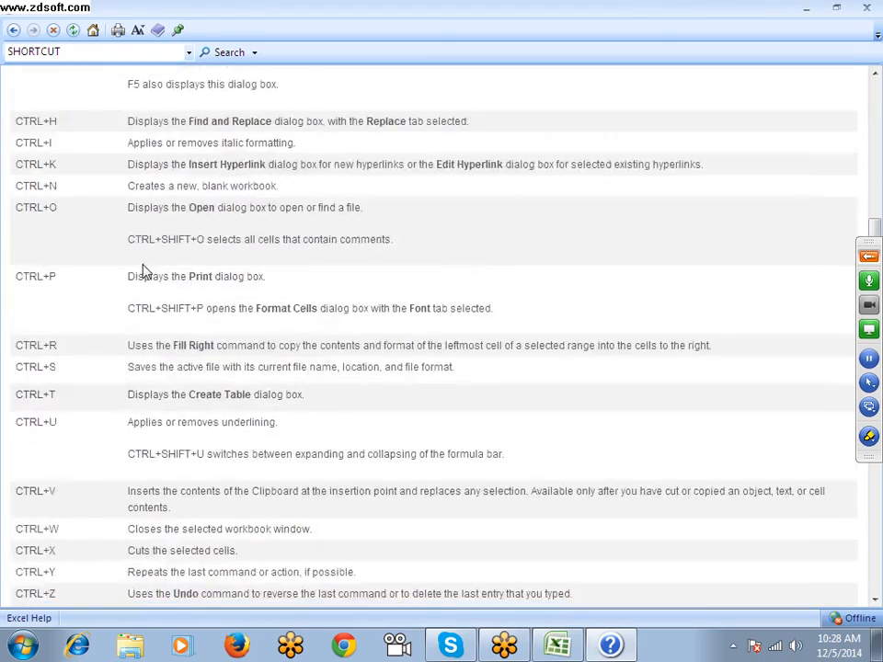
scroll(143, 267, "down", 20)
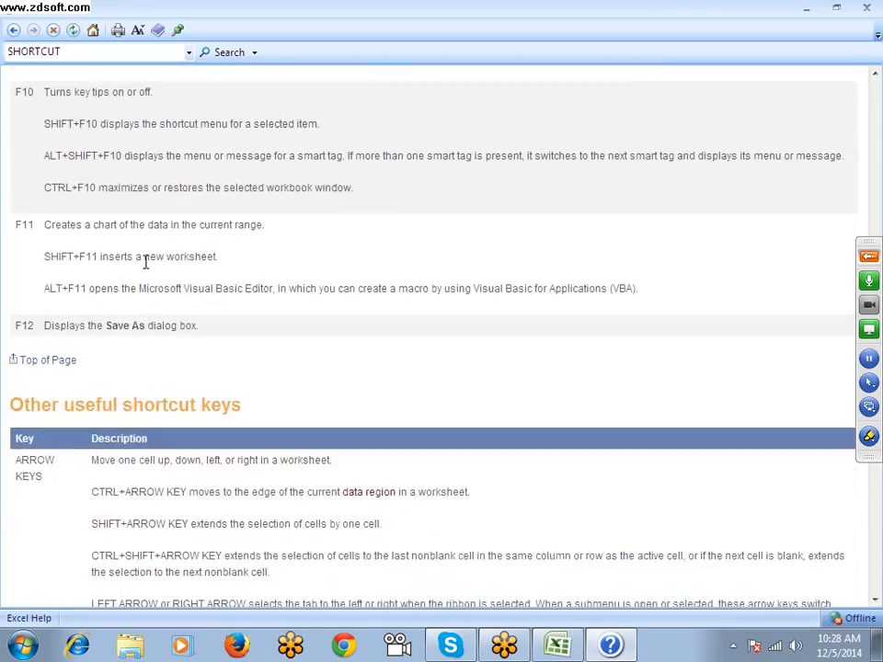
scroll(147, 267, "down", 20)
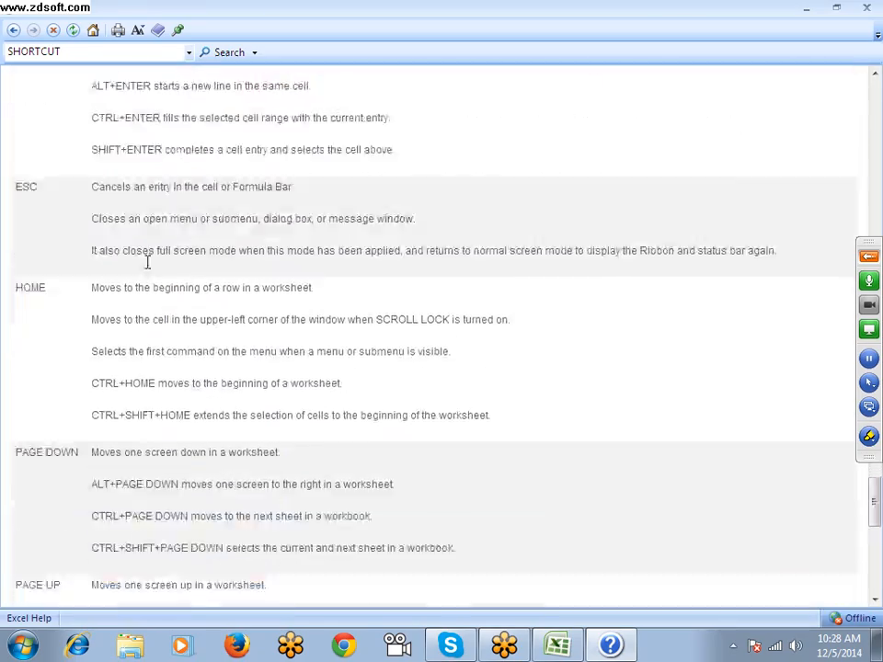
scroll(147, 265, "up", 20)
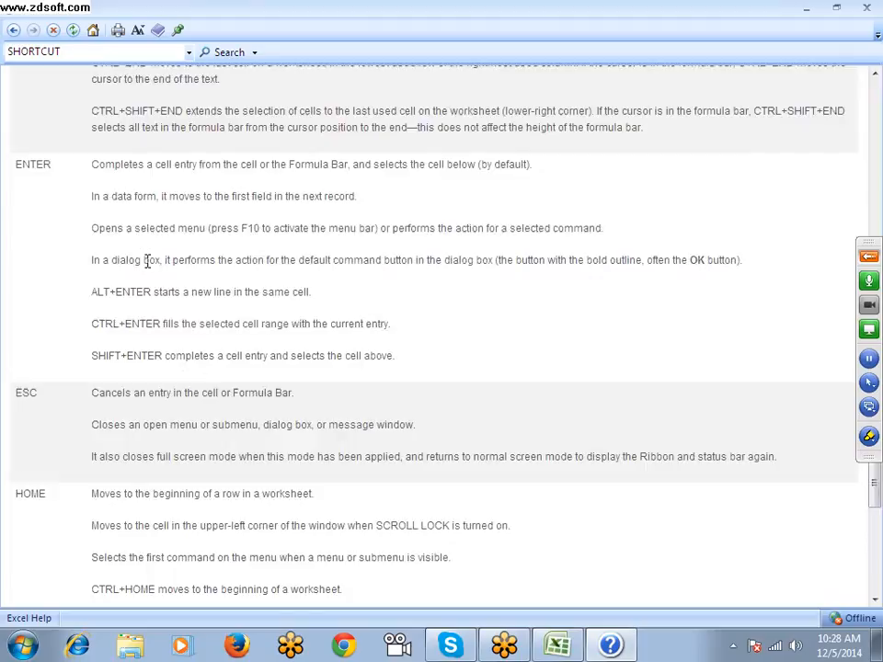
scroll(147, 265, "up", 20)
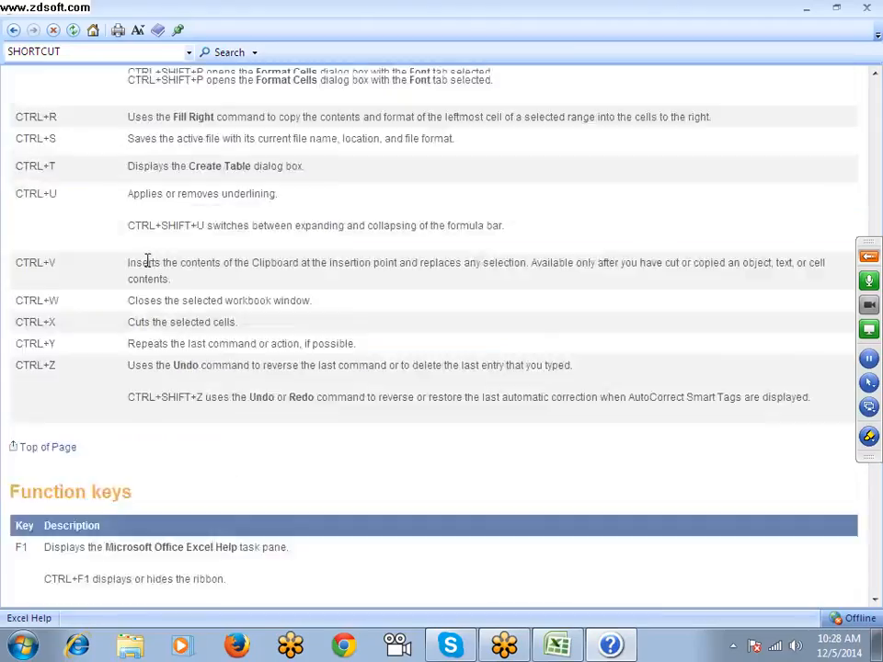
scroll(147, 265, "up", 6)
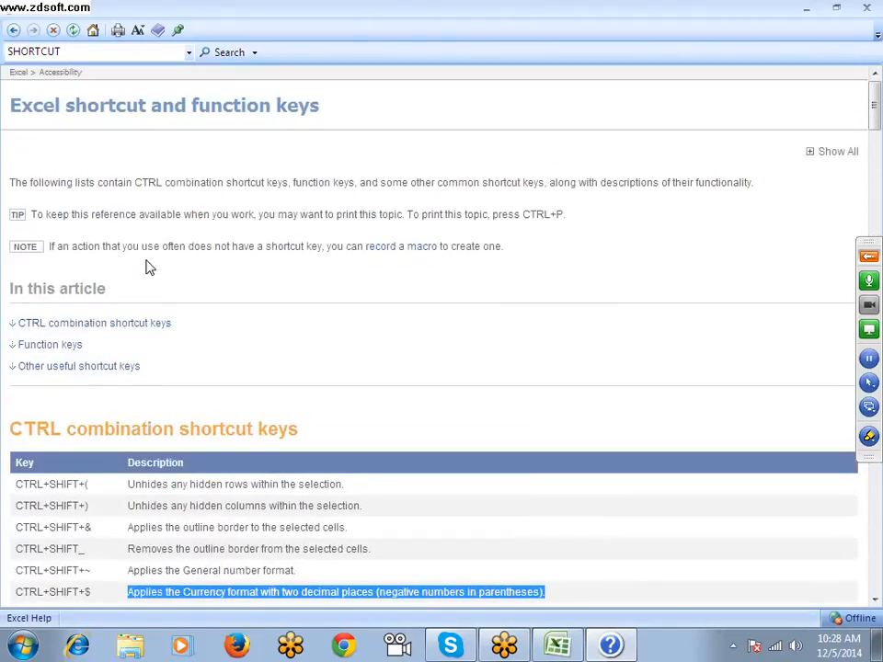
scroll(147, 265, "down", 1)
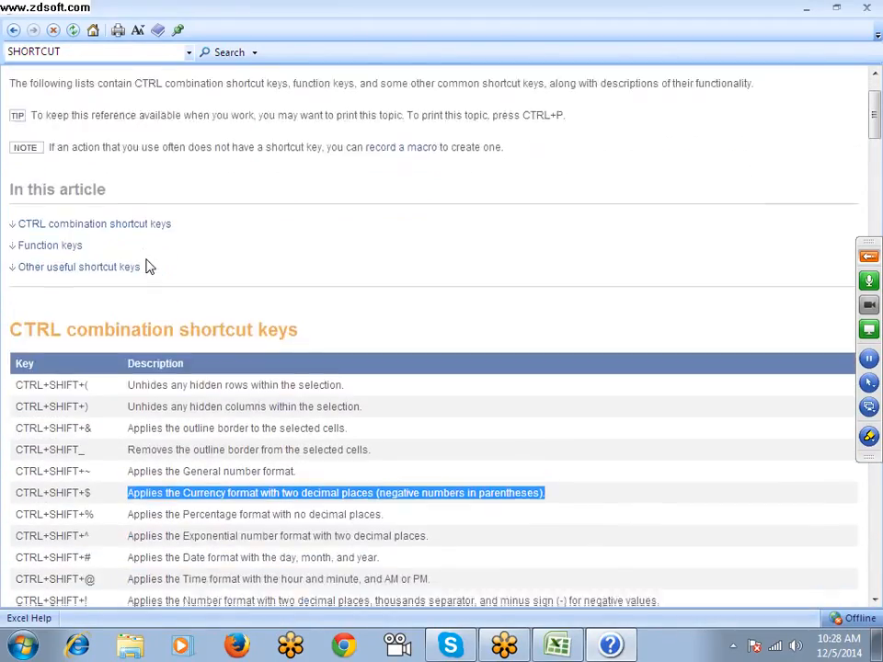
scroll(147, 264, "up", 1)
scroll(147, 265, "down", 6)
scroll(147, 265, "up", 5)
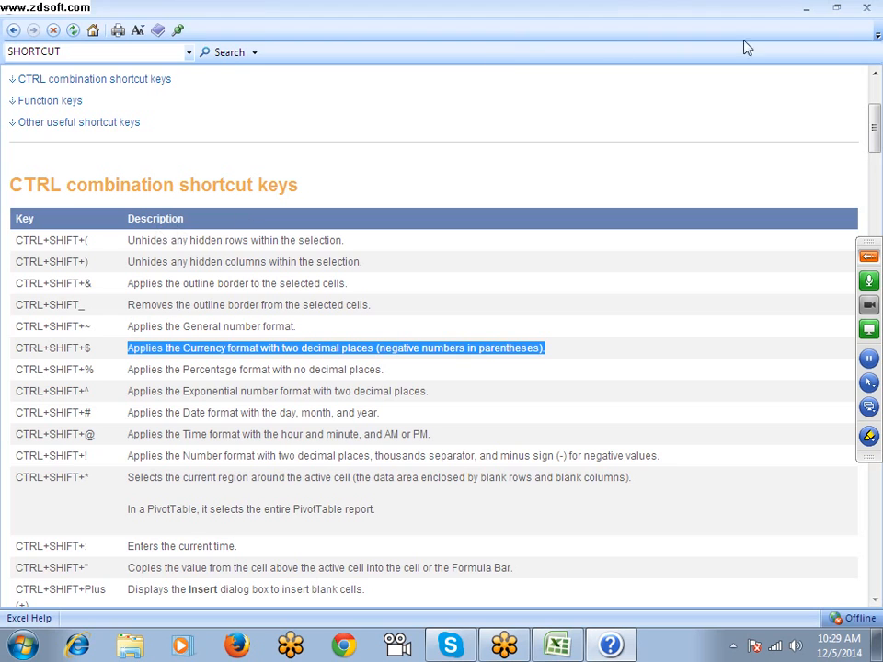
left_click(868, 11)
Select the range C4:G12 on Sheet1
left_click(365, 226)
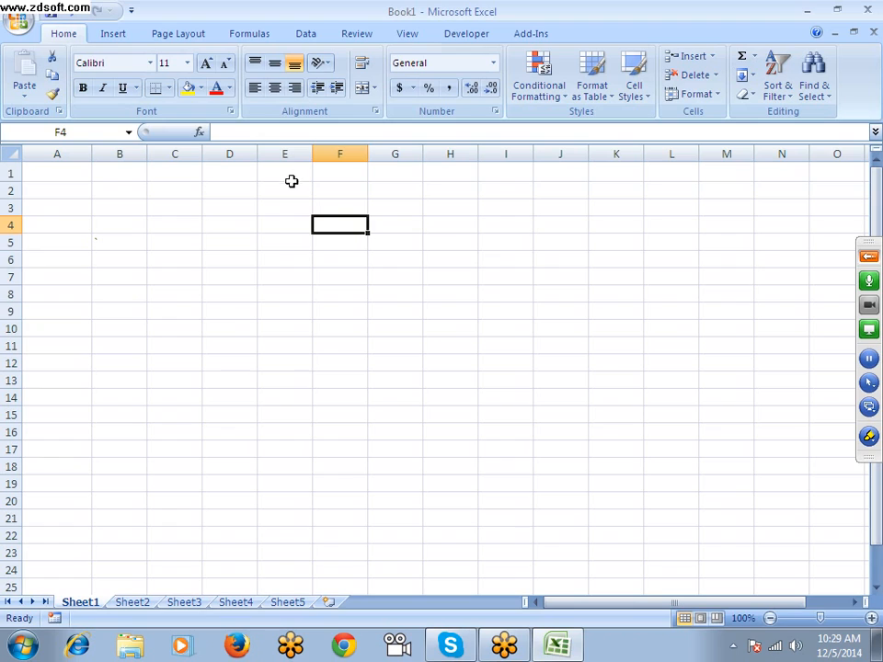
left_click(279, 219)
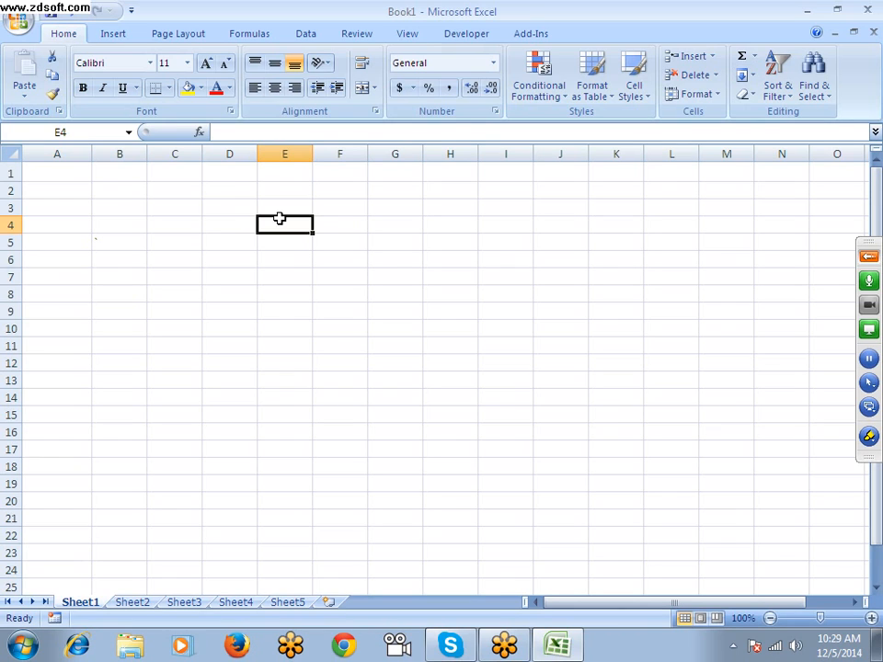
left_click_drag(156, 230, 391, 362)
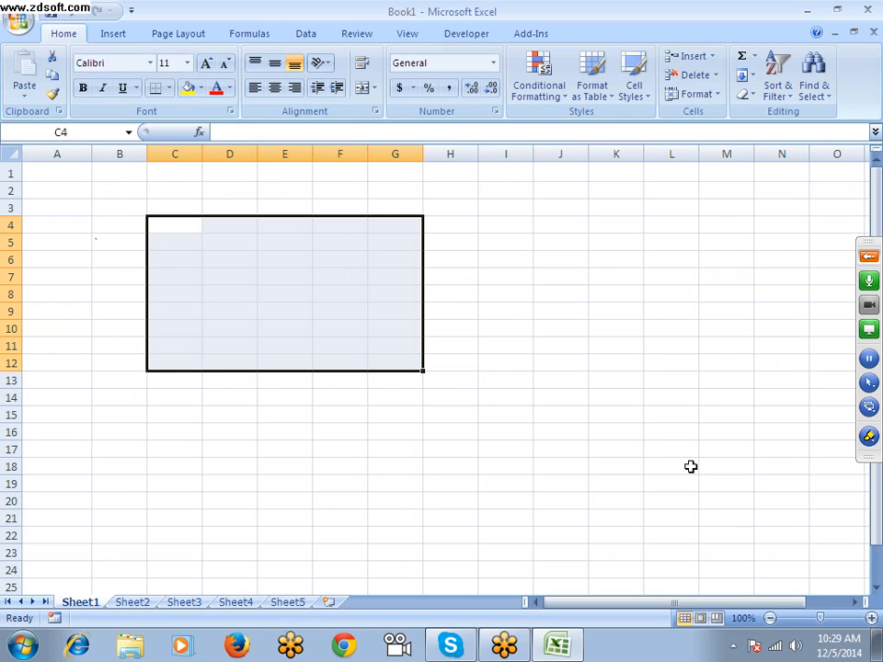
Fill the selected range C4:G12 with the dark tan theme colour, fourth shade below white-to-orange row's third colour
key("alt")
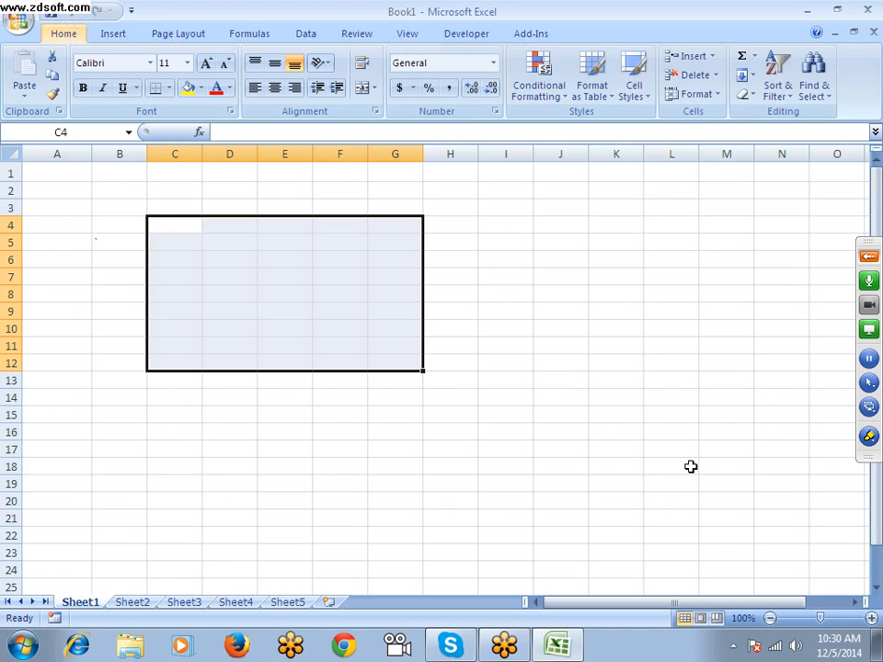
key("h")
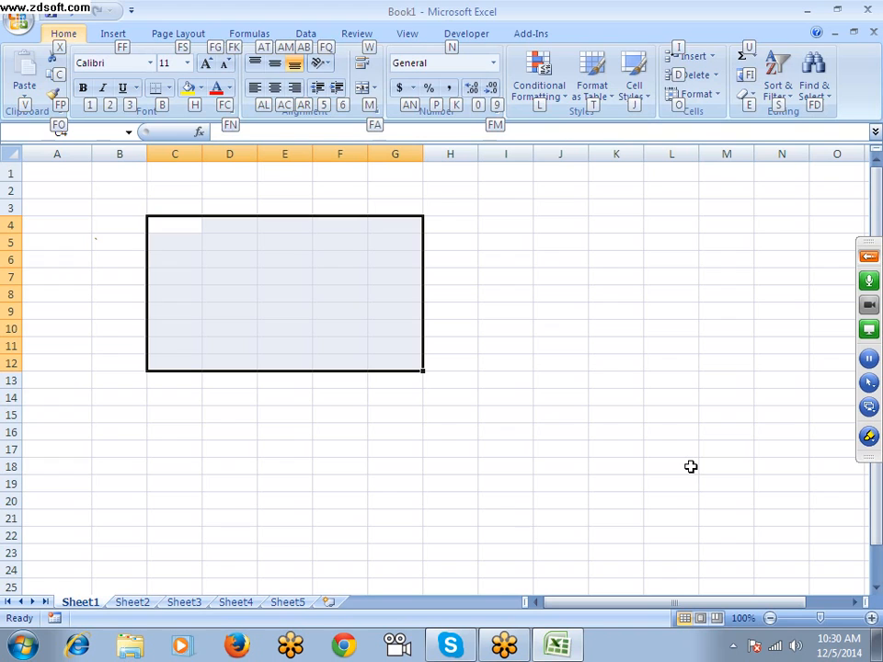
key("h")
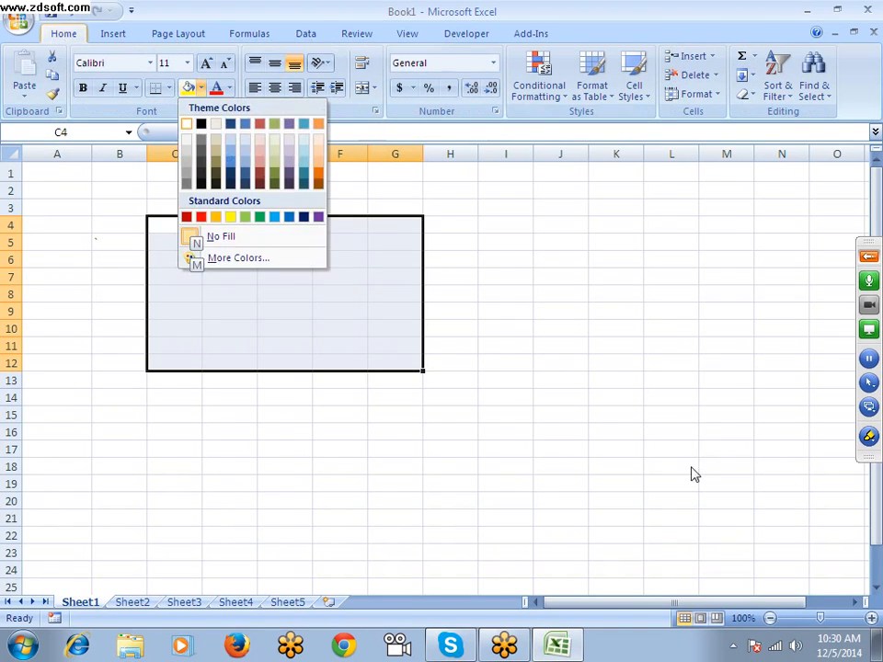
key("Down")
key("Down")
key("Down")
key("Right")
key("Right")
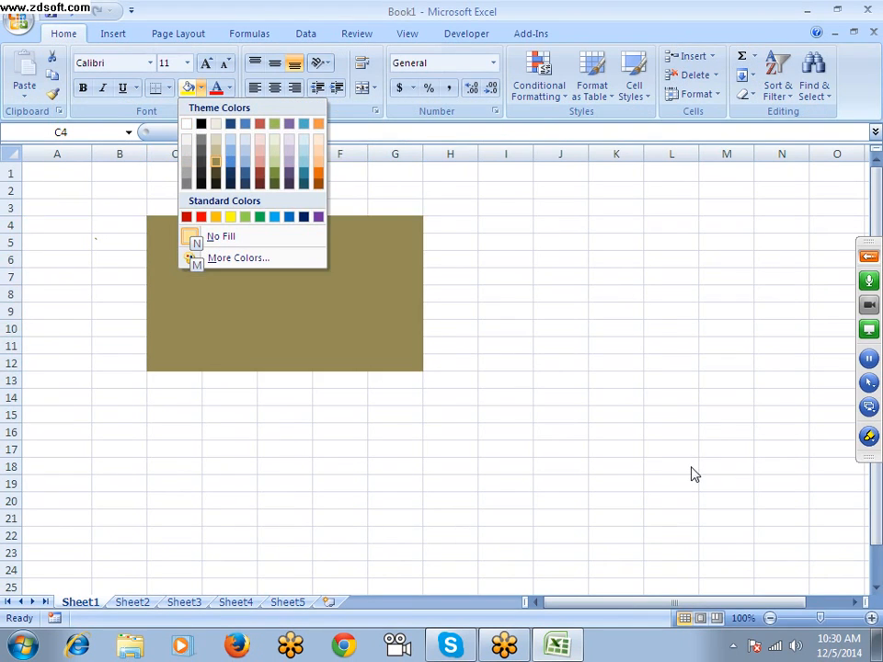
key("Return")
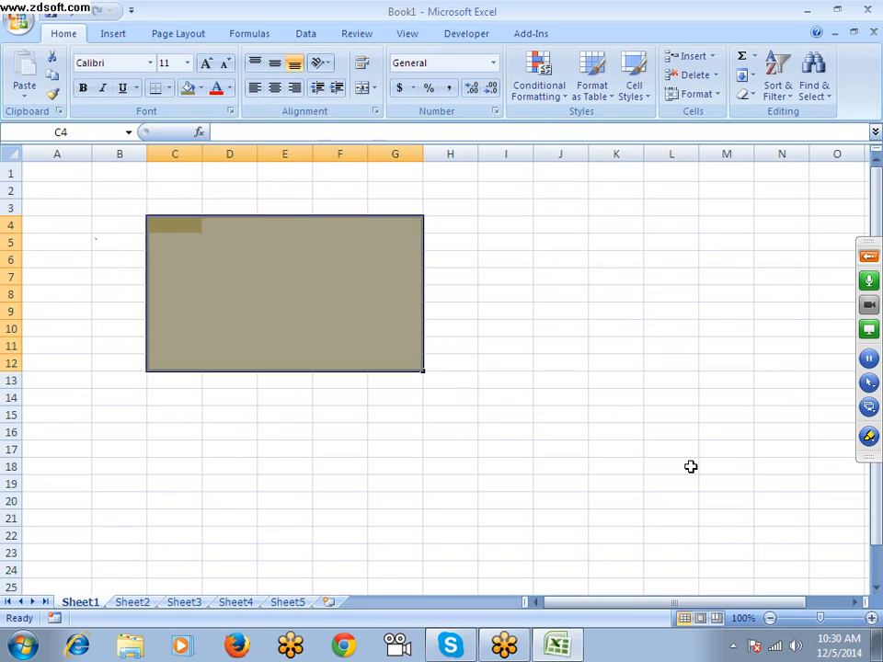
Apply All Borders to the range C15:G21 below the filled block
key("Down")
key("Down")
key("Down")
key("Down")
key("Down")
key("Down")
key("Down")
key("Down")
key("Down")
key("Down")
key("Down")
key("shift+Right")
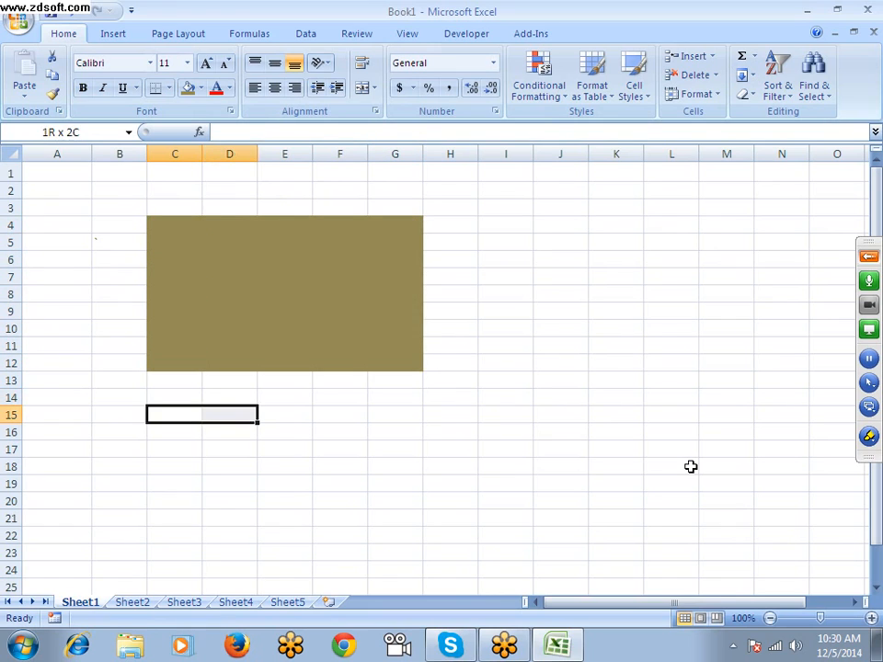
key("shift+Right")
key("shift+Right")
key("shift+Right")
key("shift+Right")
key("shift+Left")
key("shift+Down")
key("shift+Down")
key("shift+Down")
key("shift+Down")
key("shift+Down")
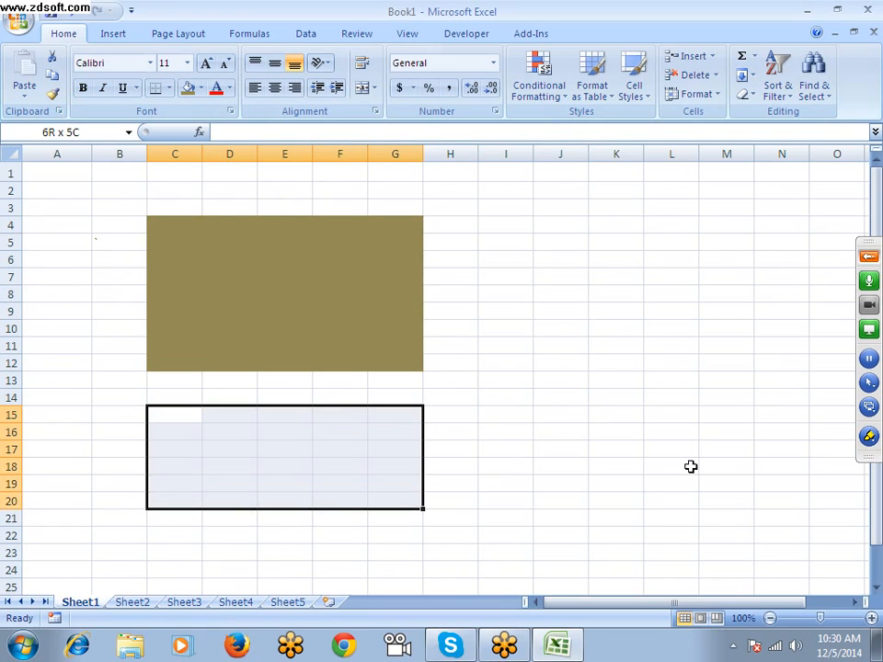
key("shift+Down")
key("alt")
key("h")
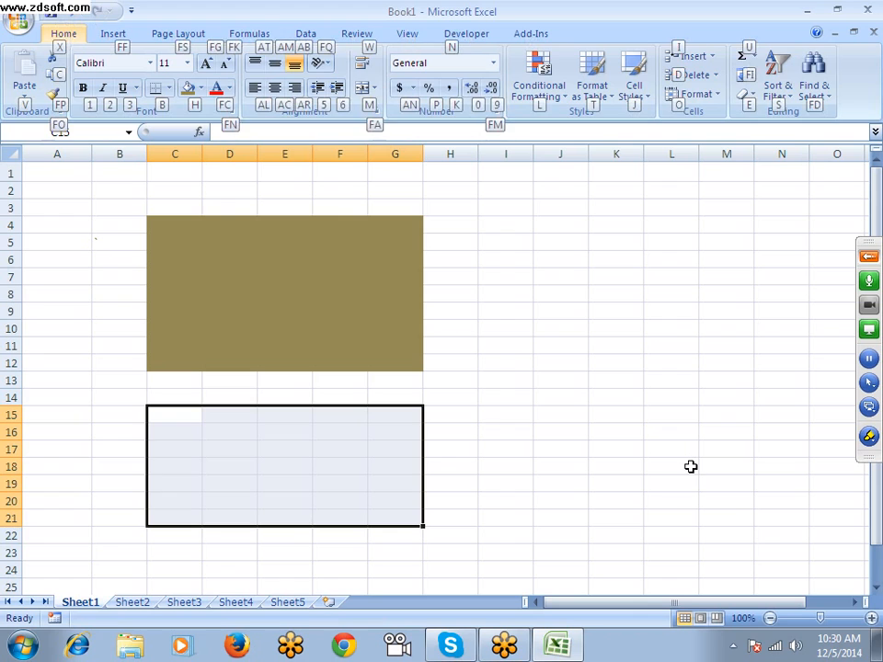
key("b")
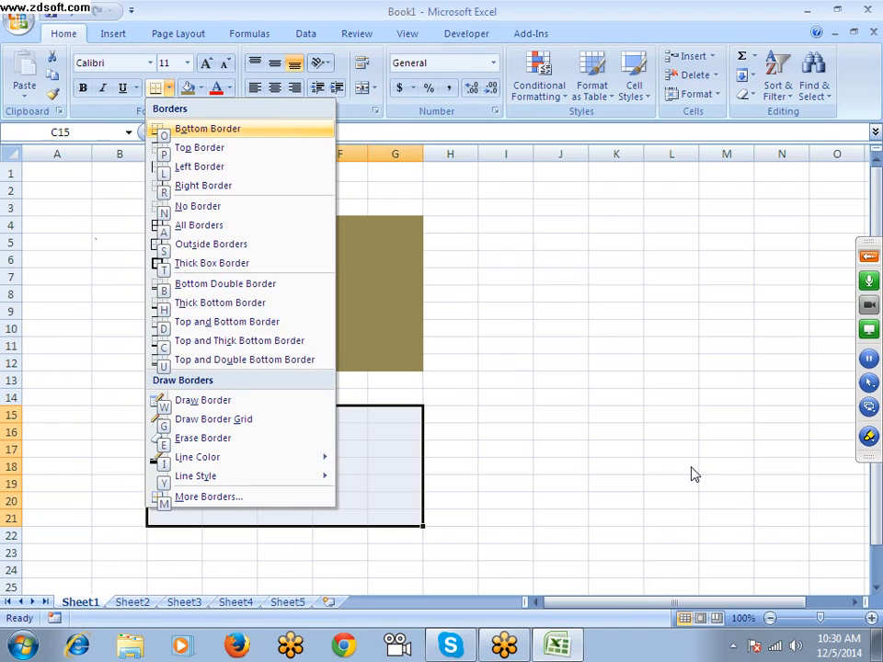
key("Down")
key("Down")
key("Down")
key("Down")
key("Down")
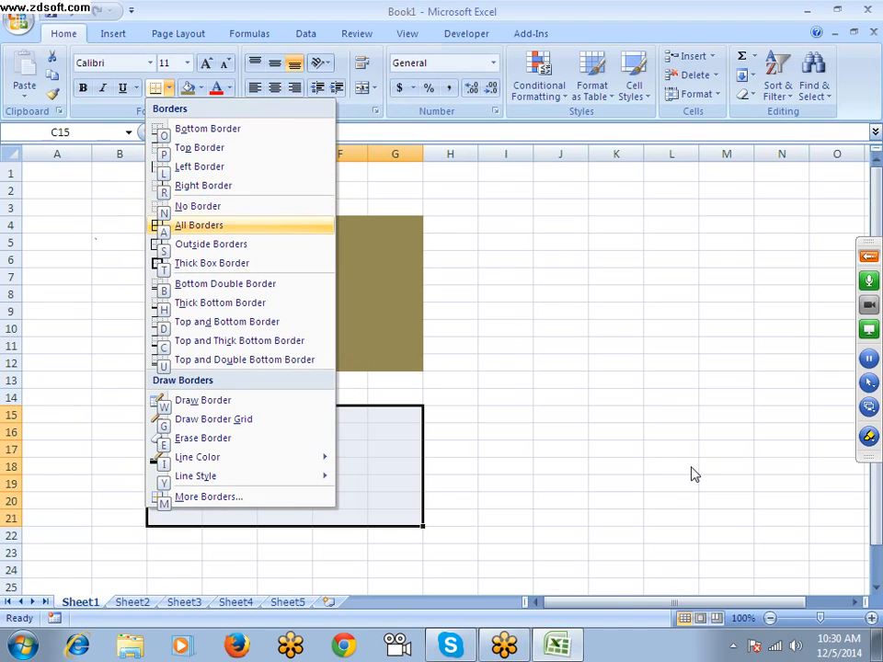
key("Return")
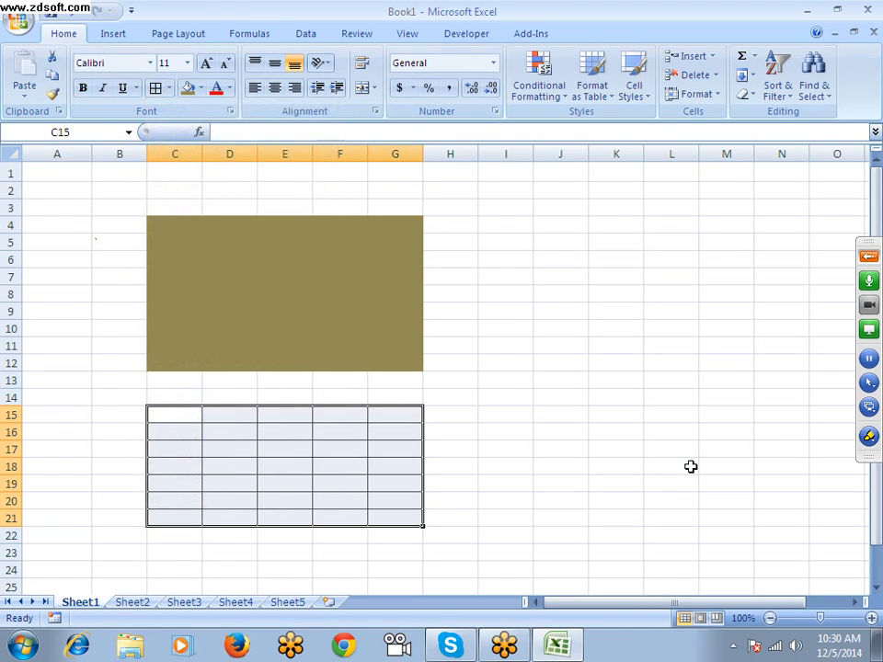
Apply All Borders to the range C36:H44 further down Sheet1
scroll(394, 242, "down", 12)
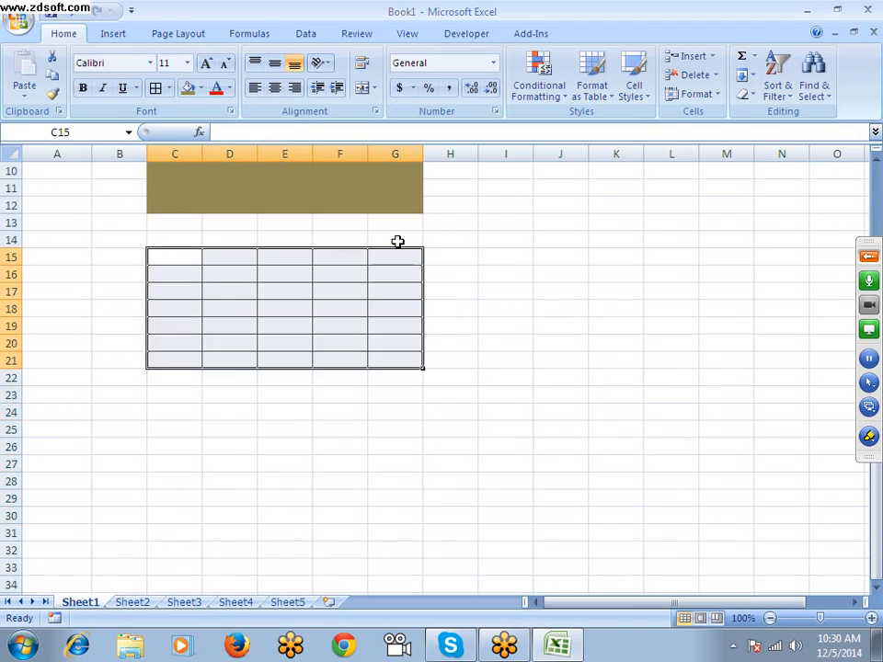
scroll(215, 229, "up", 1)
left_click(215, 227)
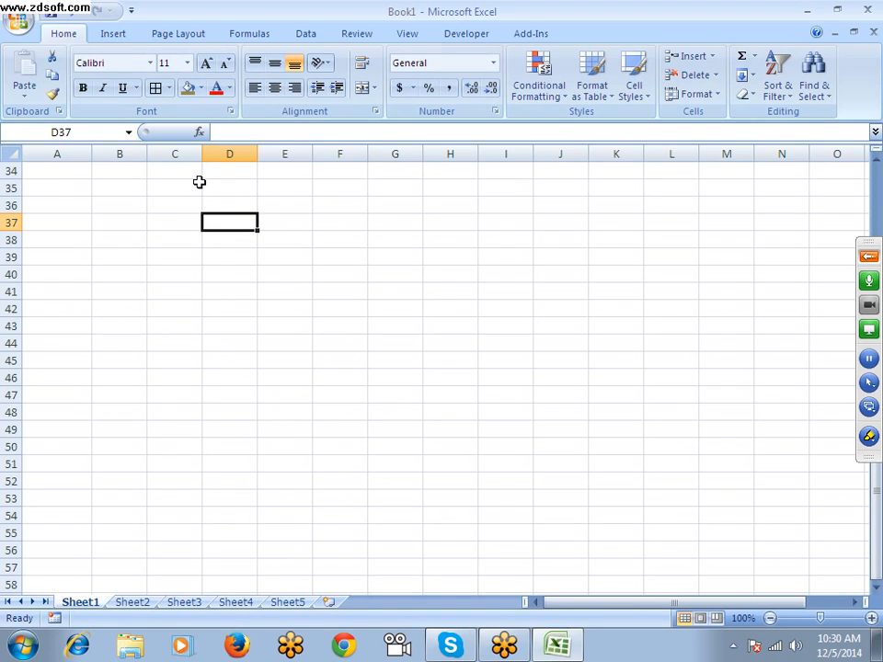
left_click_drag(199, 202, 442, 341)
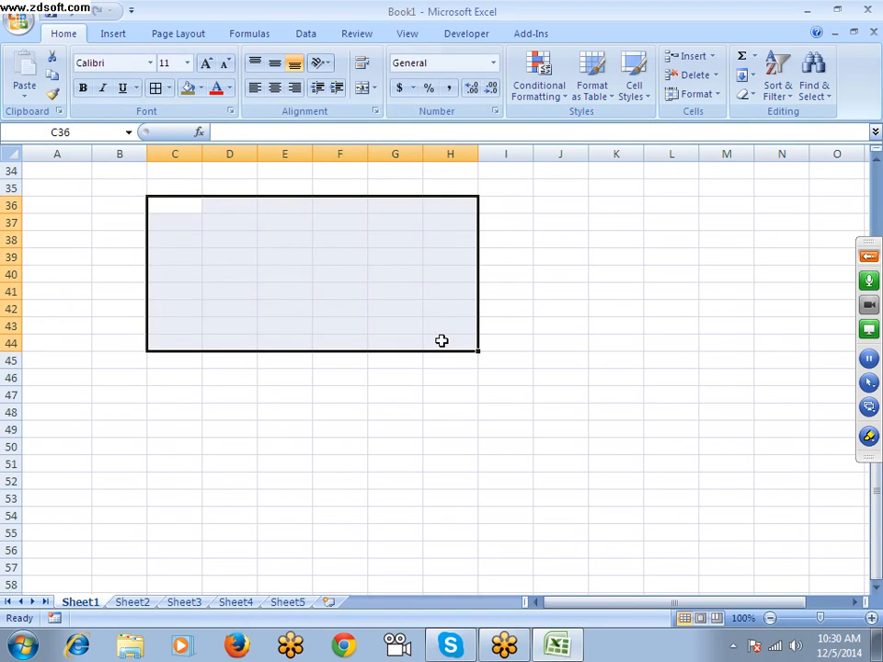
key("alt")
key("h")
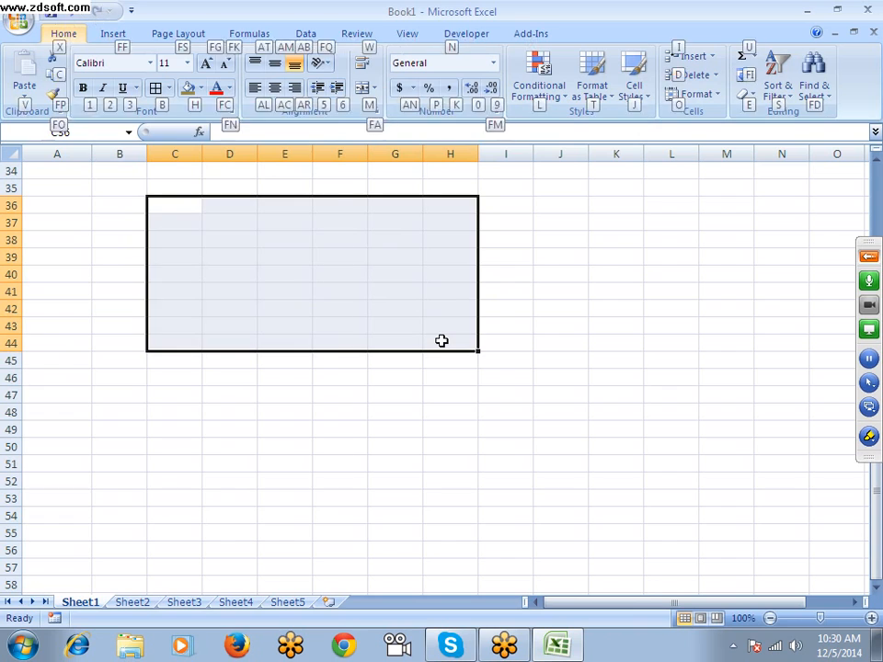
key("b")
key("a")
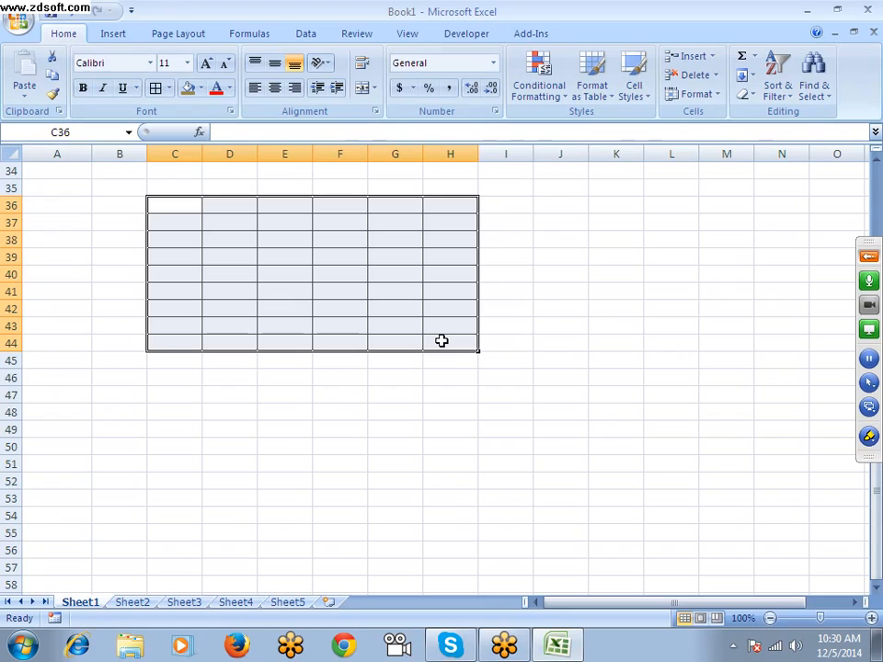
With cell A41 active, examine the keyboard access hints for the Insert, Page Layout, Data and Formulas commands
key("Down")
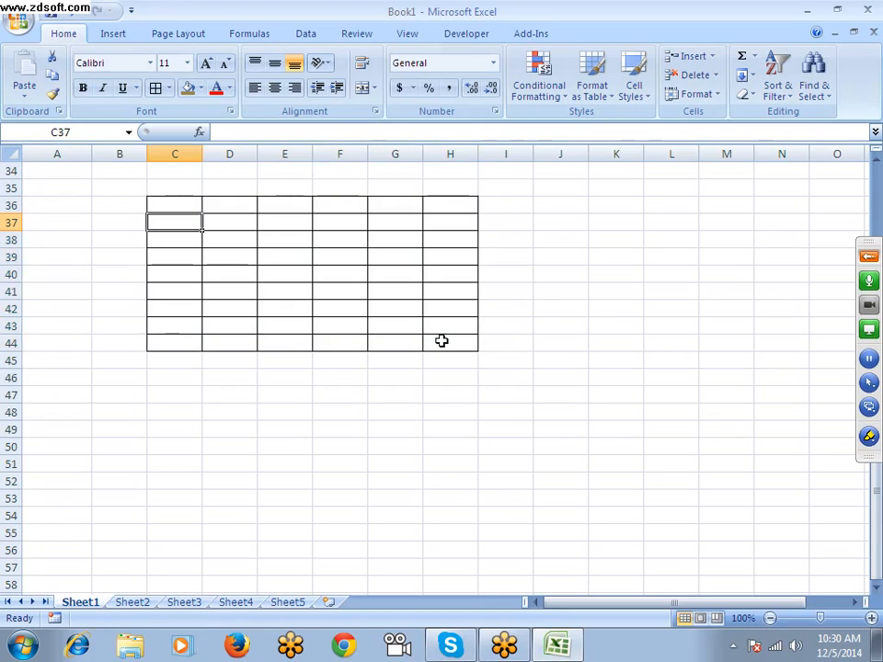
key("Down")
key("Left")
key("Left")
key("Down")
key("Down")
key("Down")
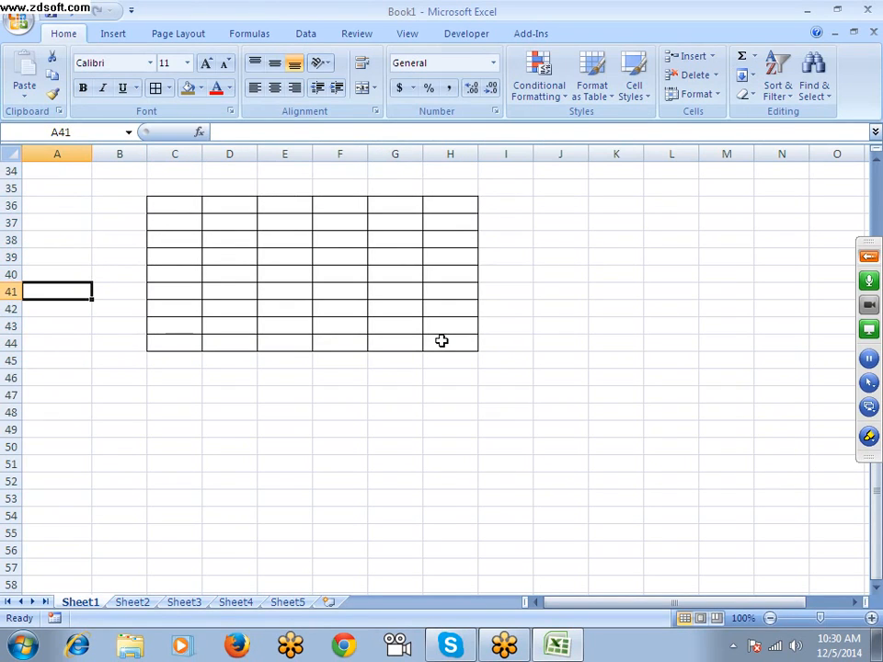
key("alt")
key("n")
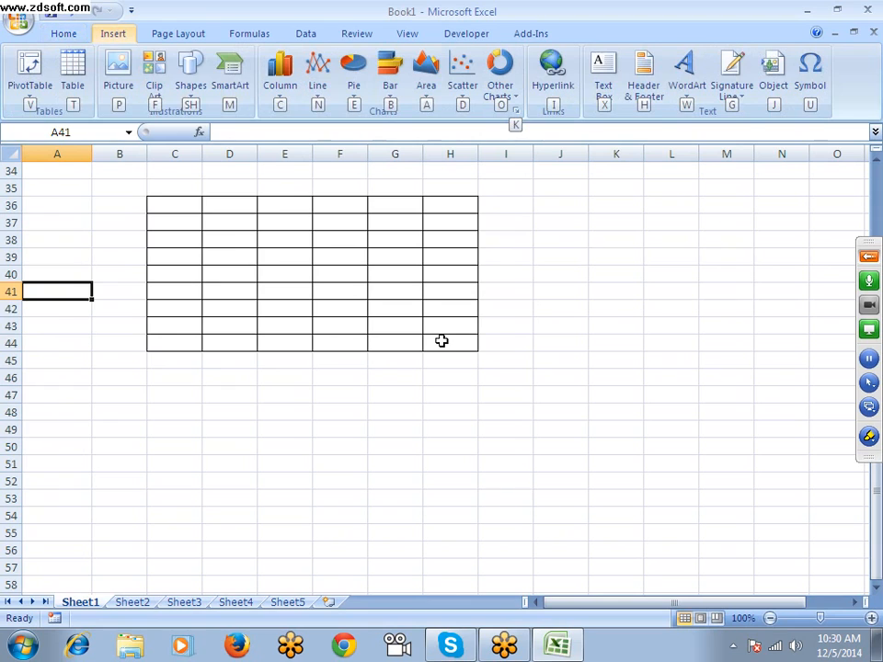
key("Escape")
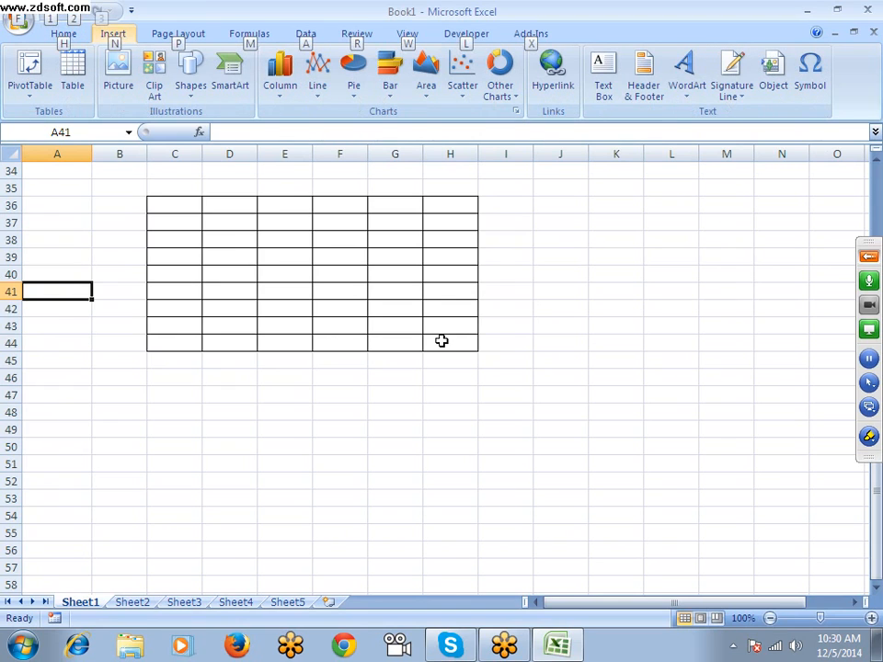
key("p")
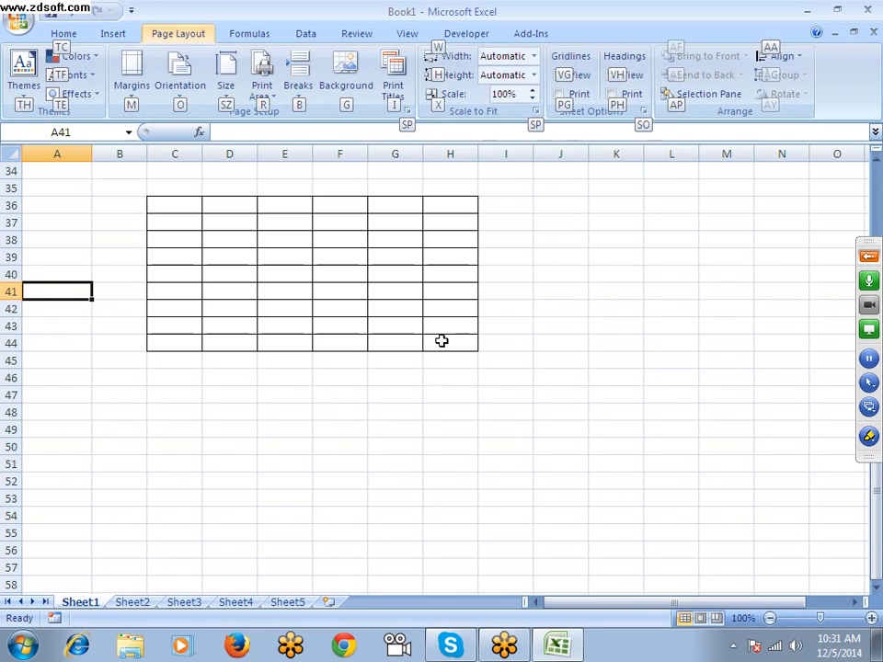
key("Escape")
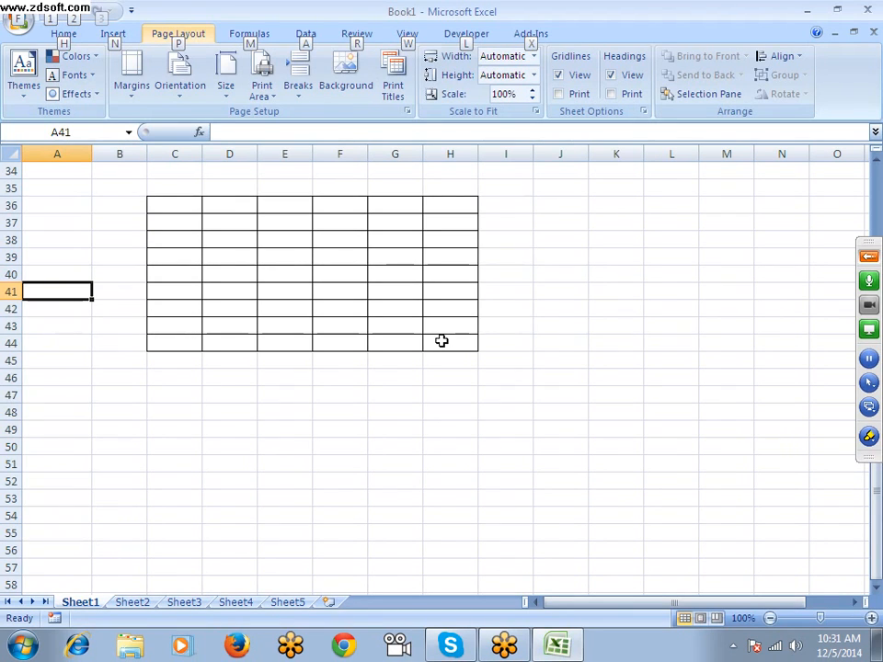
key("a")
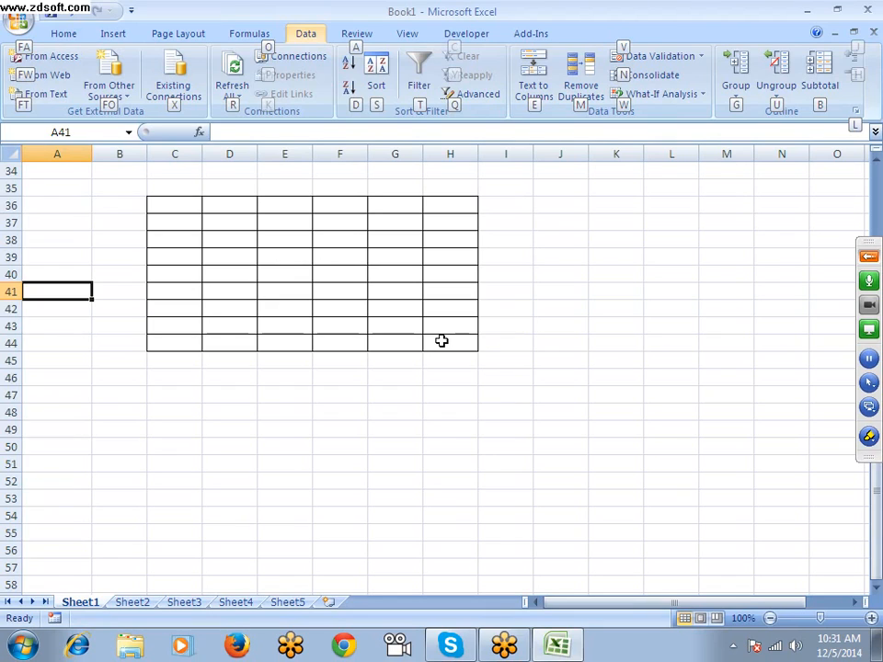
key("Escape")
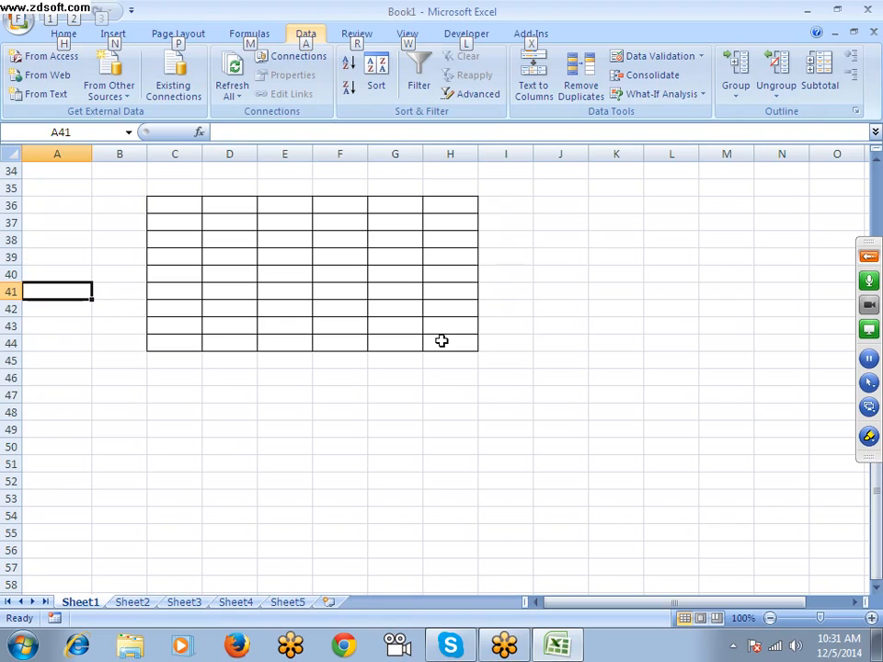
key("m")
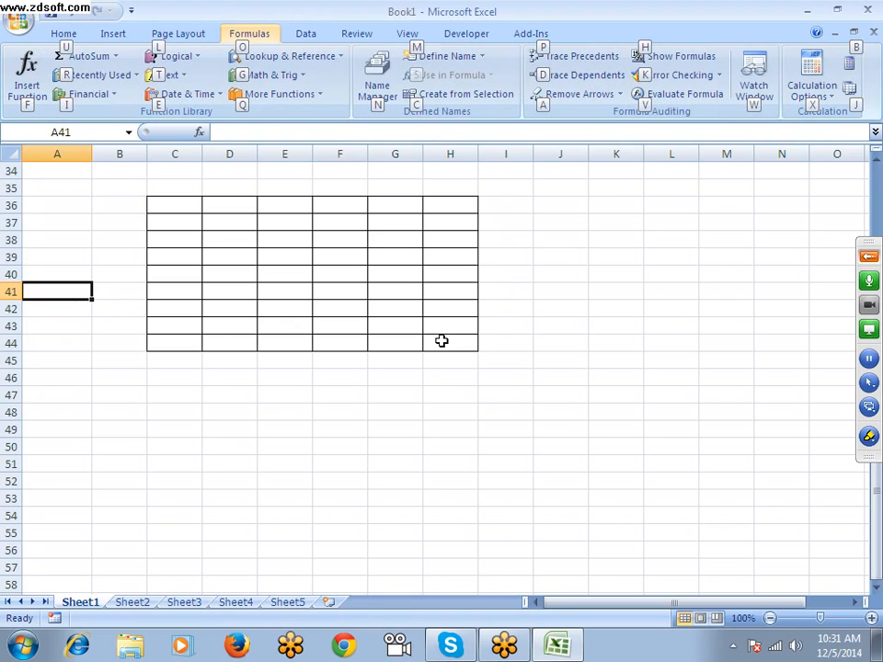
key("Escape")
key("Escape")
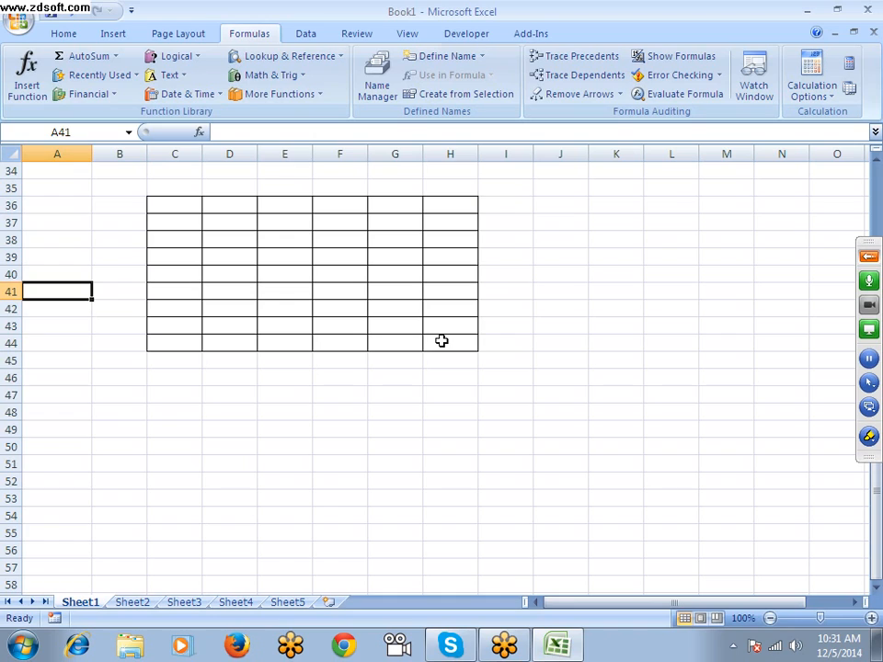
key("alt")
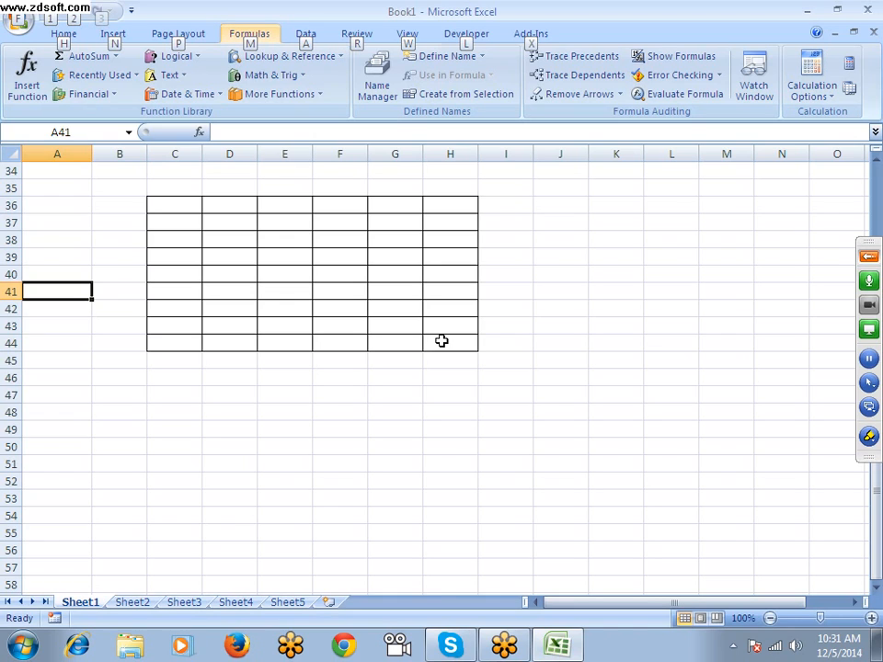
key("Escape")
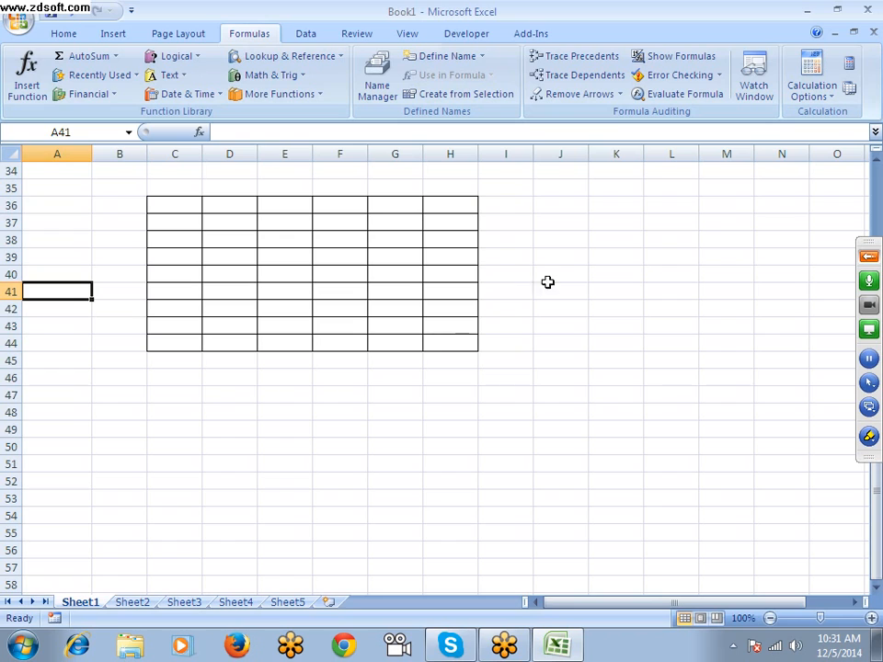
Open the Format Cells dialog for cell C48 and reposition it over the worksheet grid
left_click(427, 341)
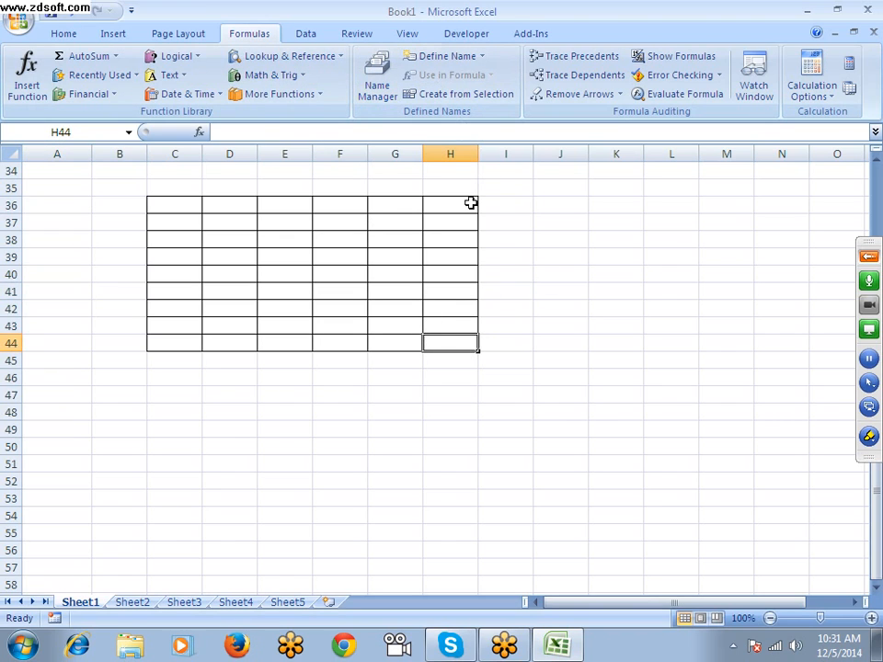
scroll(469, 202, "down", 4)
left_click(188, 208)
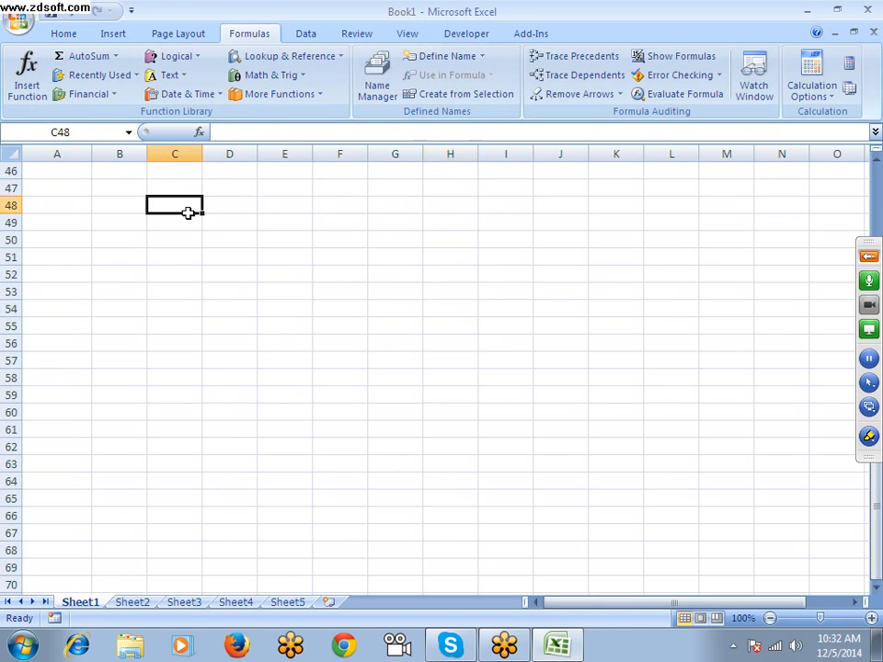
right_click(254, 208)
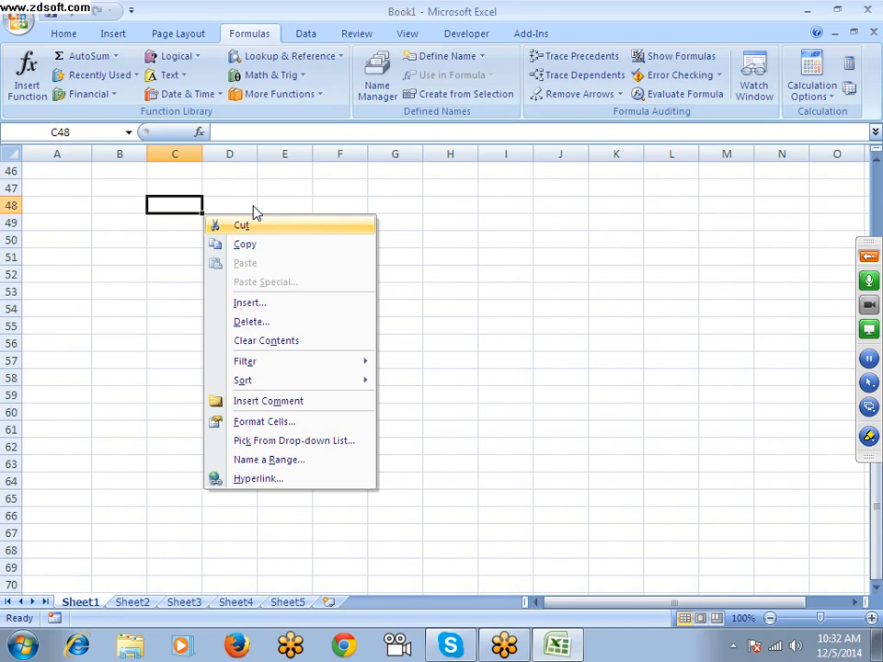
key("f")
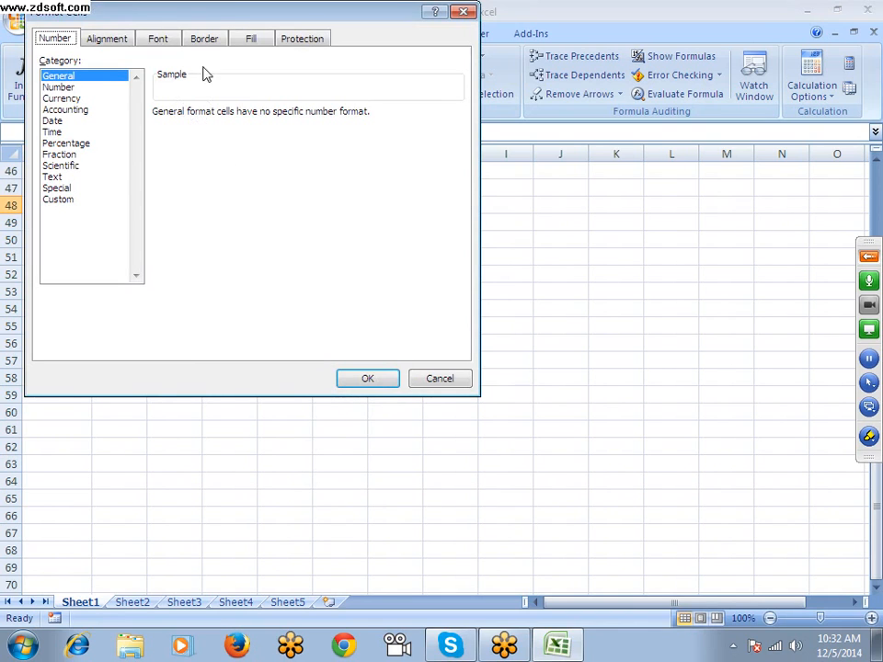
left_click_drag(231, 18, 335, 165)
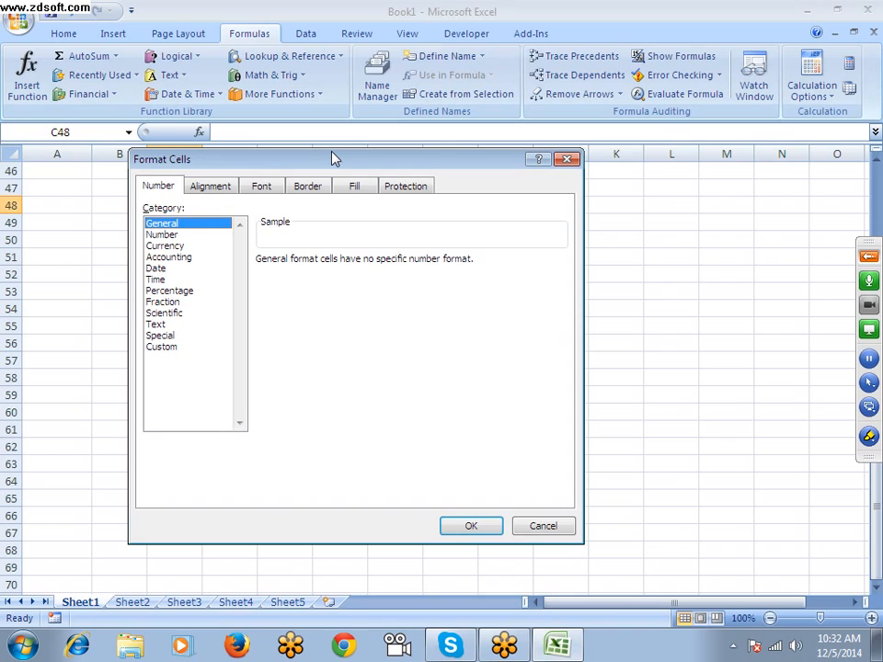
Examine the Accounting number format's decimal places and symbol settings for cell C48, and display the Alignment settings
key("Down")
key("Down")
key("Down")
key("Down")
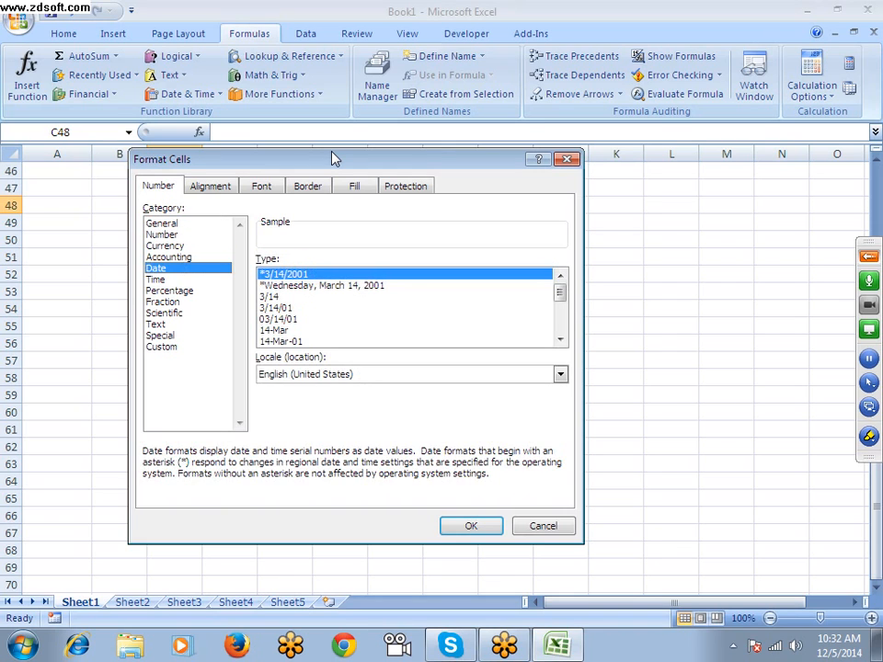
key("Up")
key("Tab")
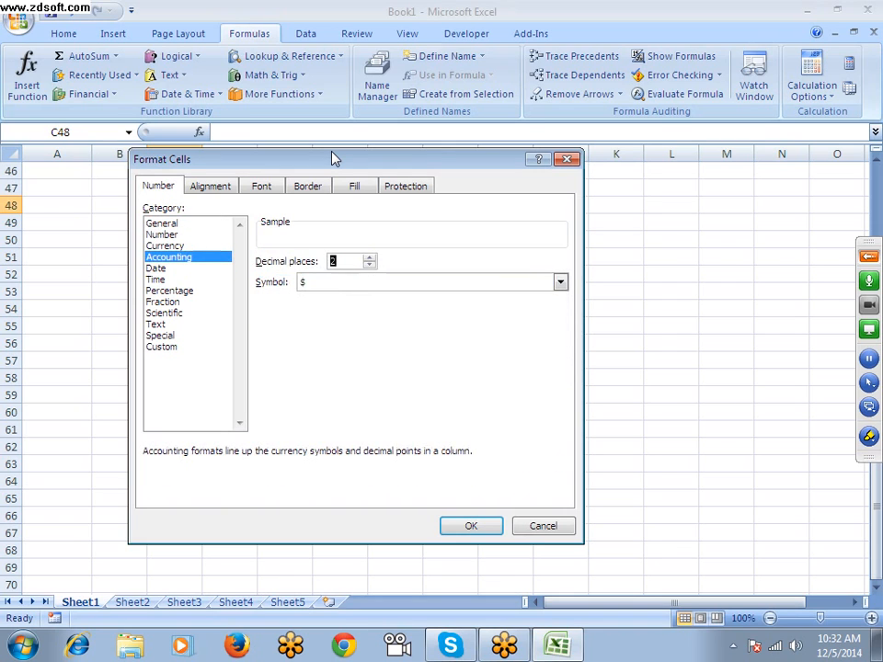
key("Tab")
key("Tab")
key("Tab")
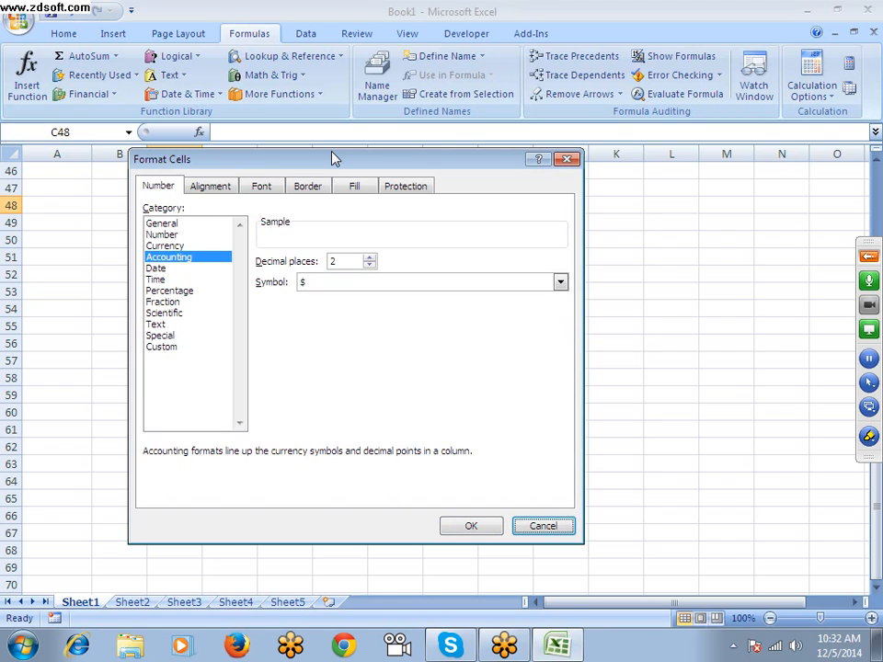
key("ctrl+Tab")
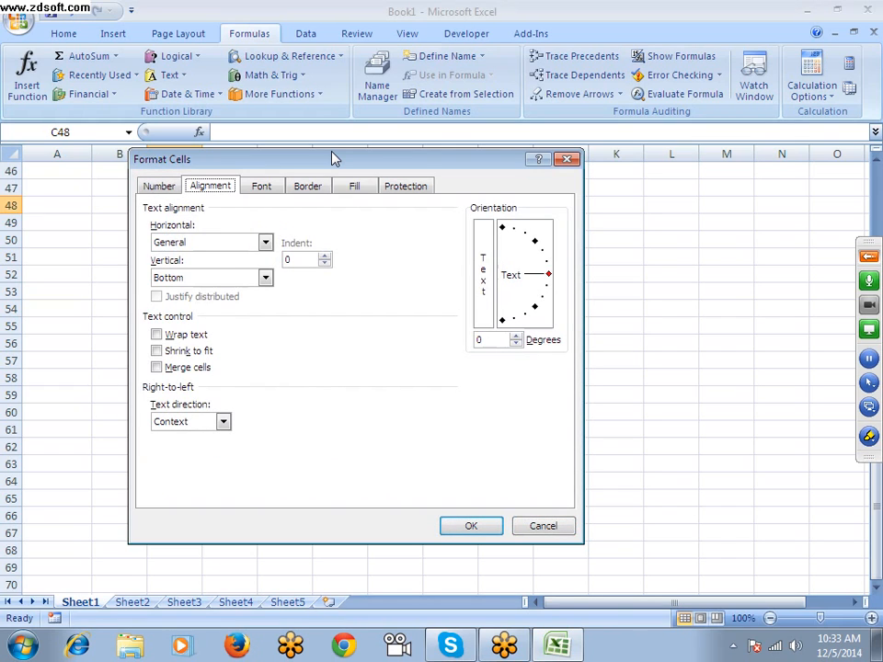
Switch to Firefox, maximize its window, open two new tabs and cycle onward from the omiga-plus tab
left_click(237, 644)
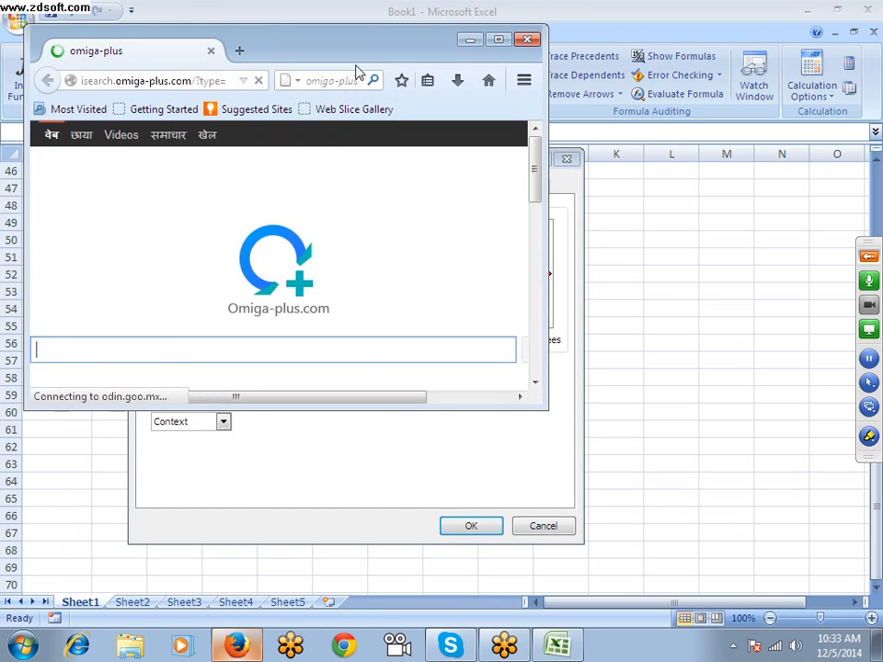
double_click(360, 50)
left_click(210, 15)
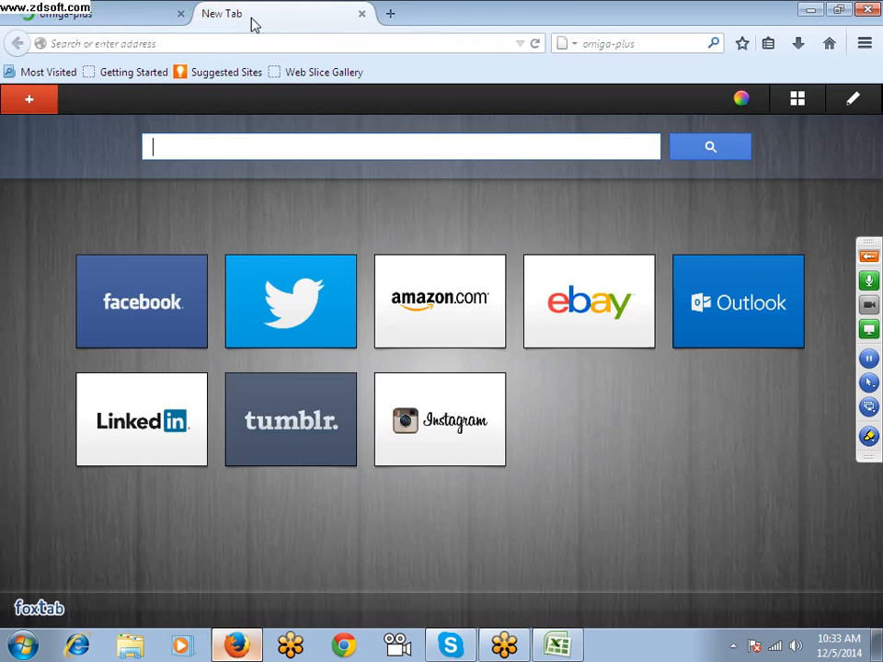
left_click(388, 13)
left_click(87, 23)
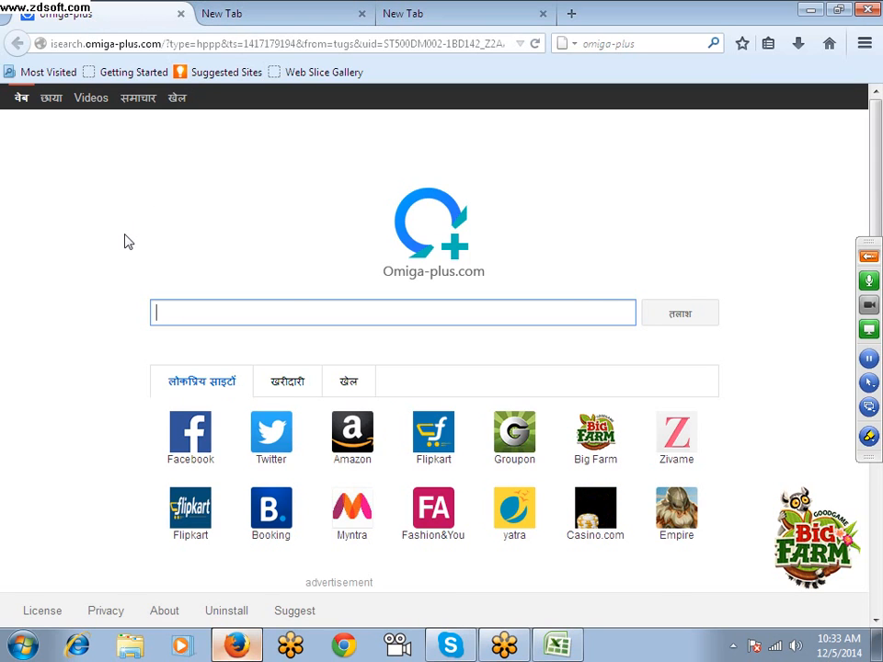
key("ctrl+Tab")
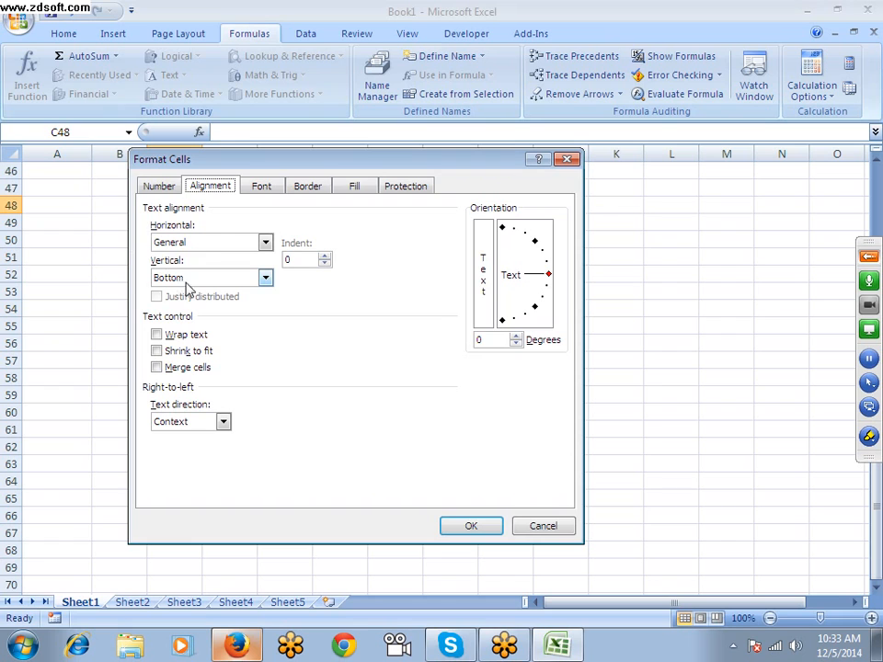
Back in Excel, cycle through the Format Cells pages from Alignment past Protection and around to Font
key("ctrl+Tab")
key("ctrl+Tab")
key("ctrl+Tab")
key("ctrl+Tab")
key("ctrl+Tab")
key("ctrl+Tab")
key("ctrl+Tab")
key("ctrl+Tab")
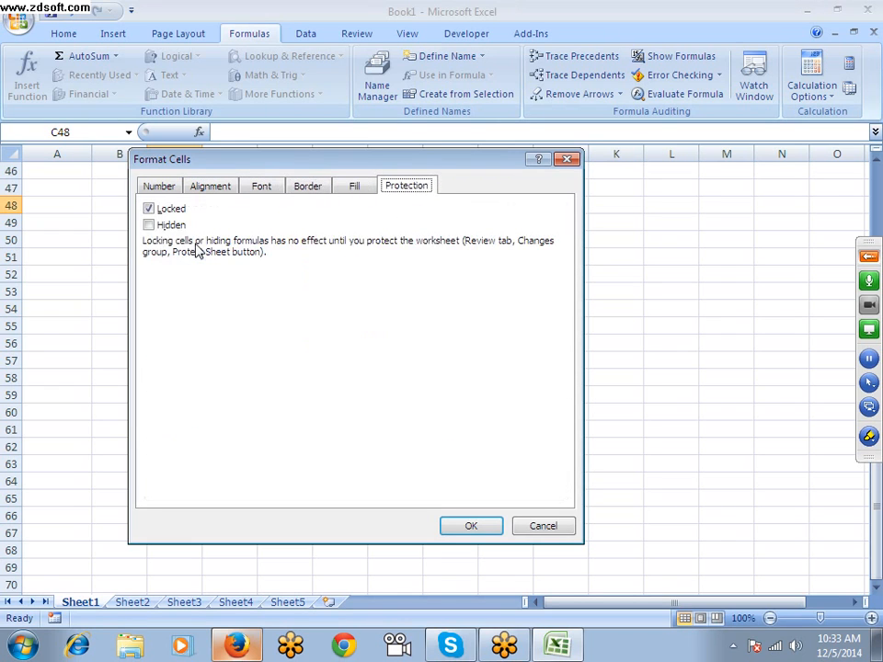
key("ctrl+Tab")
key("ctrl+Tab")
key("ctrl+Tab")
key("ctrl+Tab")
key("ctrl+Tab")
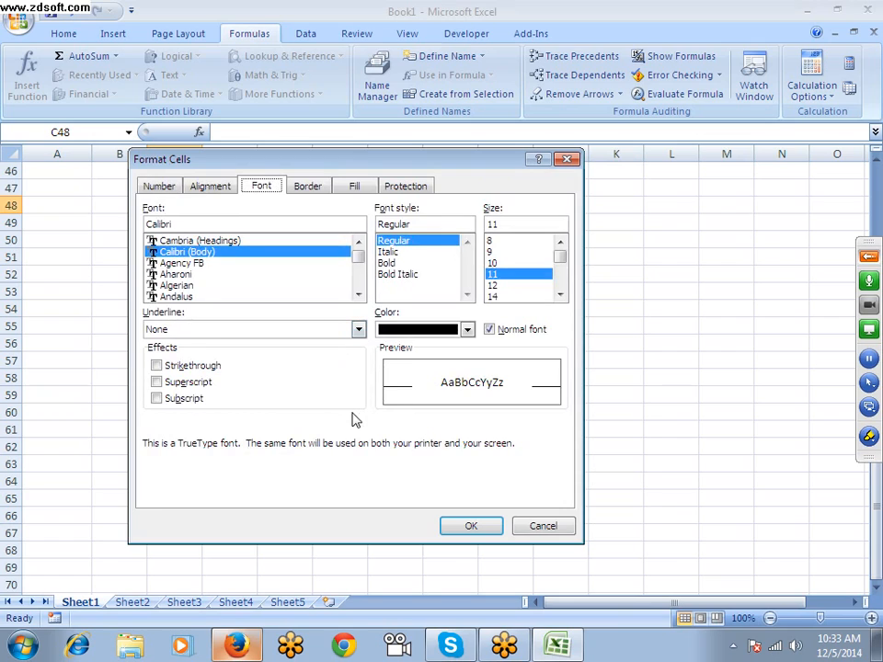
Step through the Font settings in Format Cells, from font, style and size to the Subscript effect
key("Tab")
key("Tab")
key("Tab")
key("Tab")
key("Tab")
key("Tab")
key("Tab")
key("Tab")
key("Tab")
key("Tab")
key("Tab")
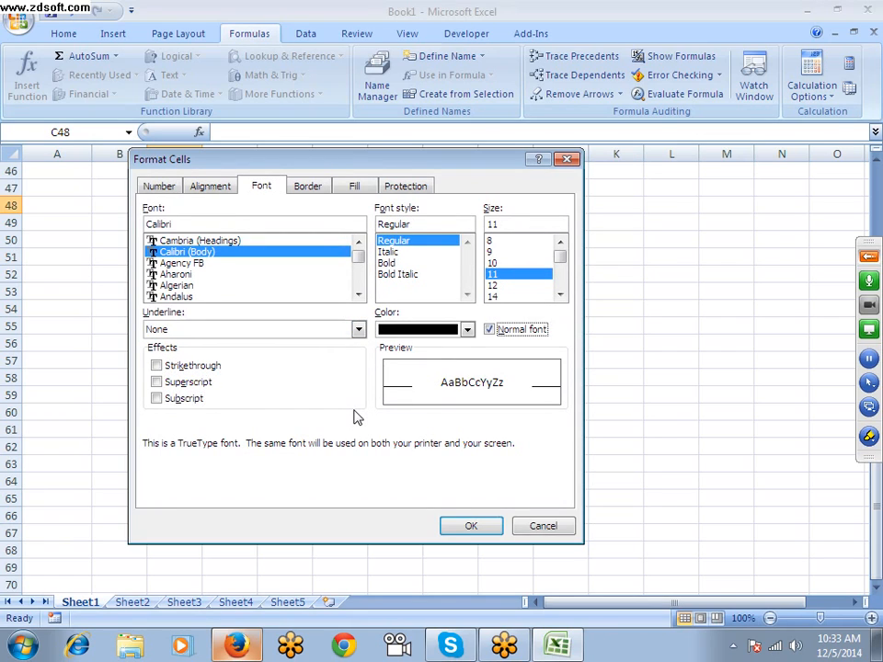
key("Tab")
key("Tab")
key("Tab")
key("Tab")
key("Tab")
key("Tab")
key("Tab")
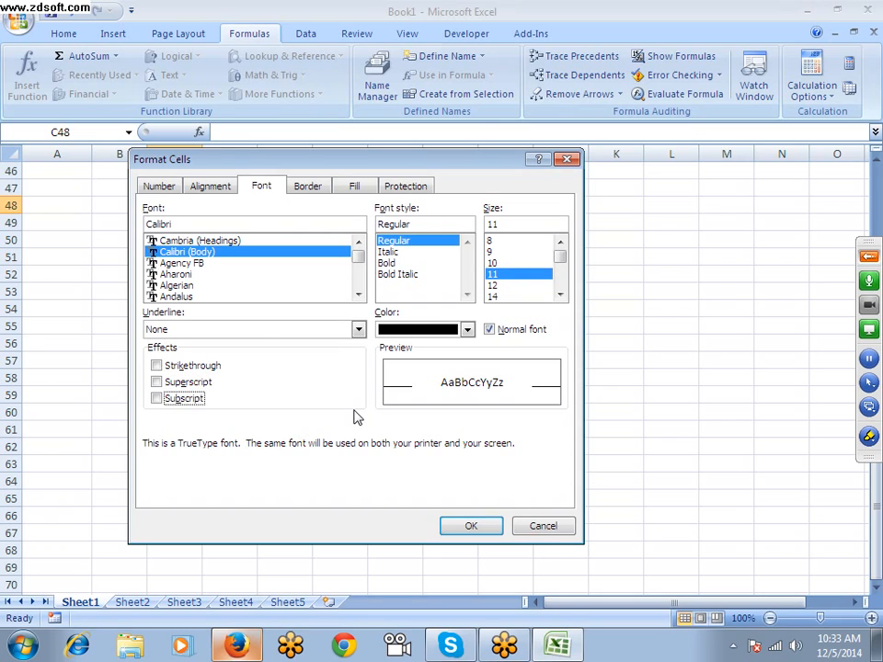
Cycle forward through the Border and Fill pages of Format Cells and back to Alignment
key("ctrl+Tab")
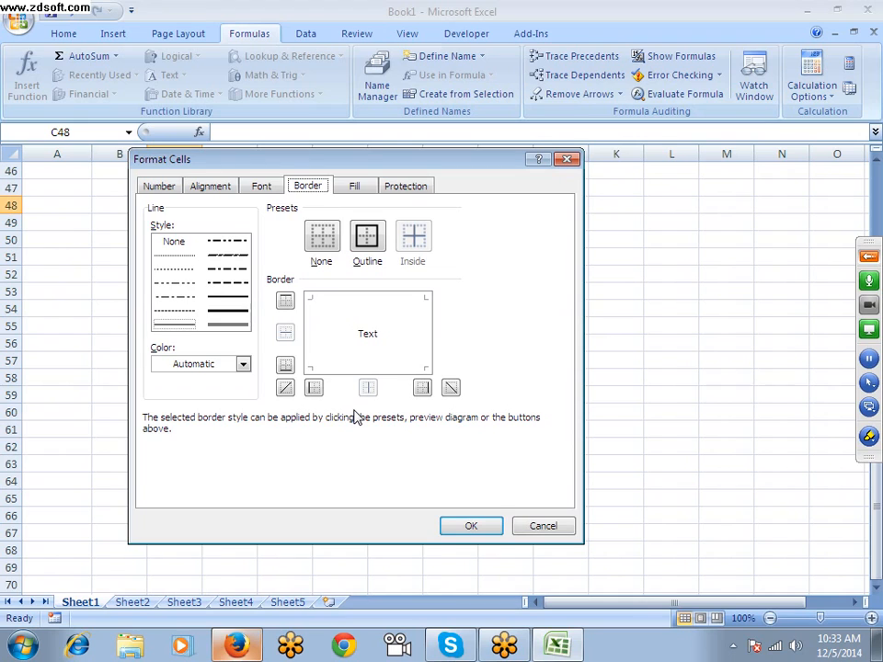
key("ctrl+Tab")
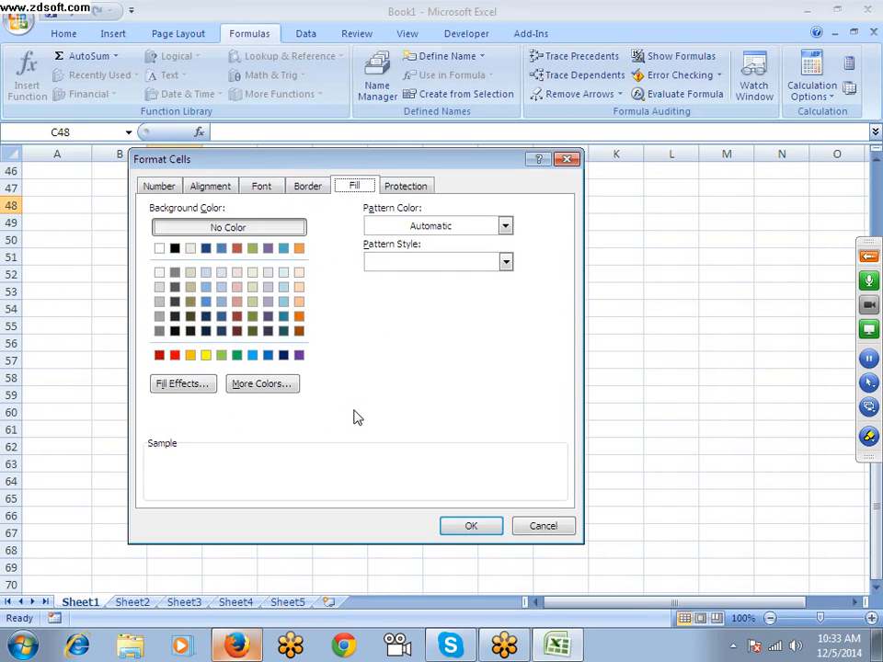
key("ctrl+shift+Tab")
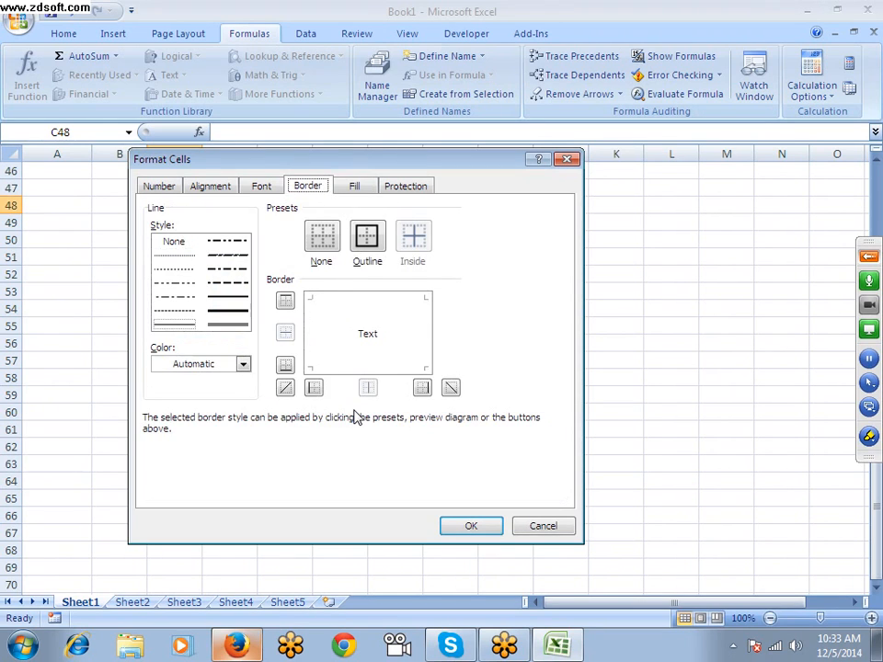
key("ctrl+shift+Tab")
key("ctrl+shift+Tab")
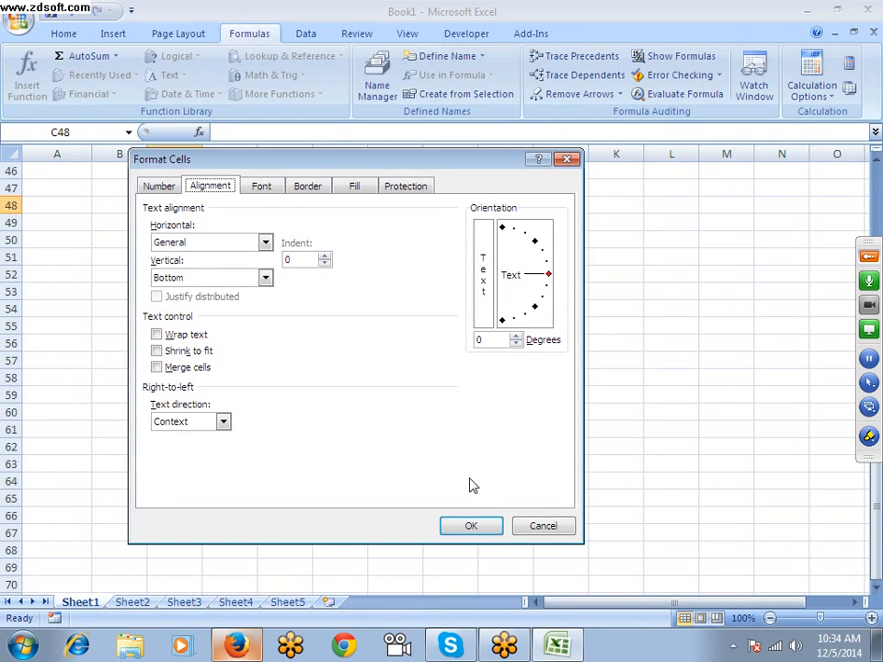
key("ctrl+Tab")
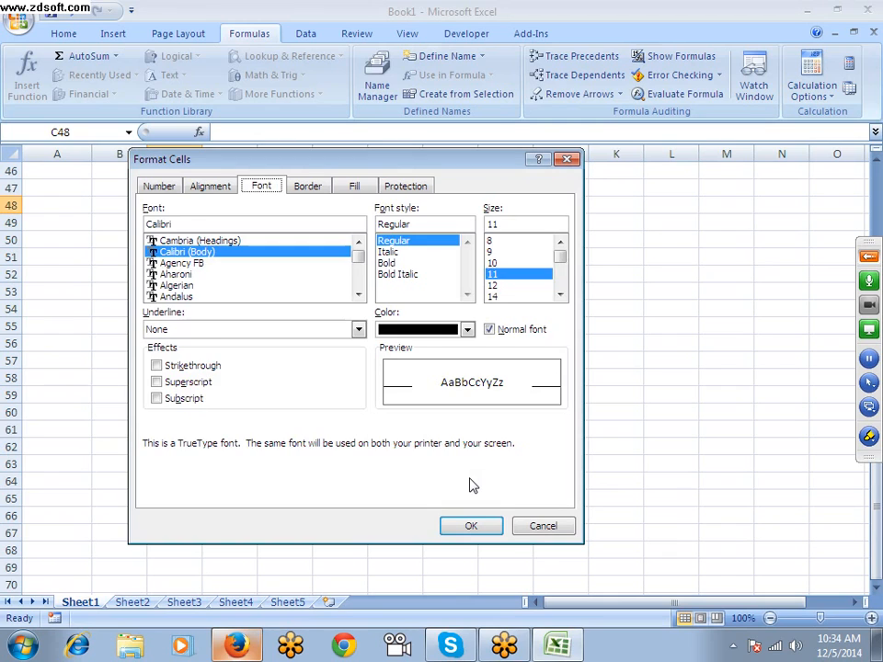
key("ctrl+shift+Tab")
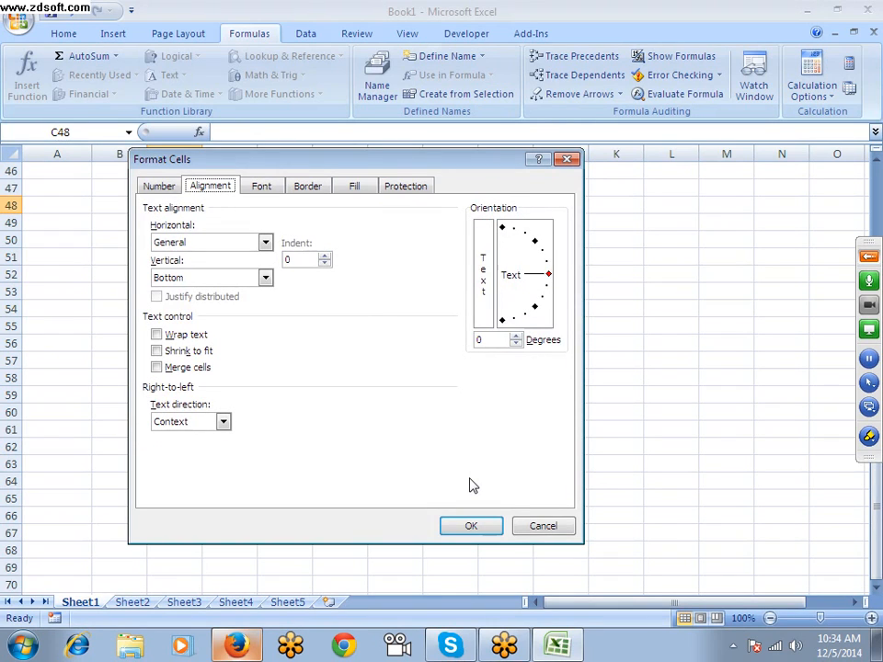
Toggle the Shrink to fit text control on and off for cell C48
key("Tab")
key("Tab")
key("Tab")
key("Tab")
key("Tab")
key("shift+Tab")
key("Tab")
key("space")
key("space")
key("space")
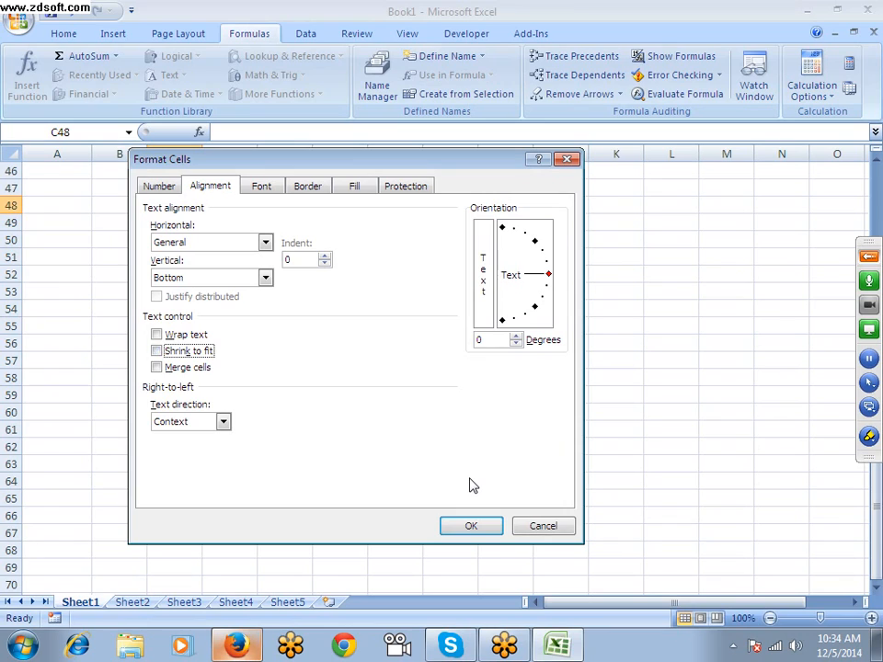
key("space")
key("shift+Tab")
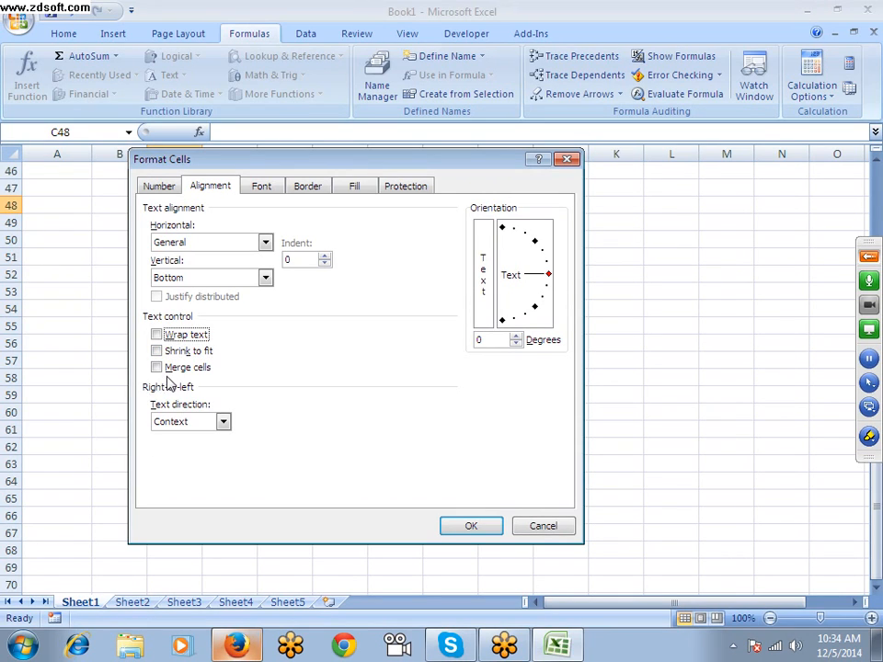
Toggle the Merge cells text control on and off, and close Format Cells without applying any changes
key("Tab")
key("Tab")
key("space")
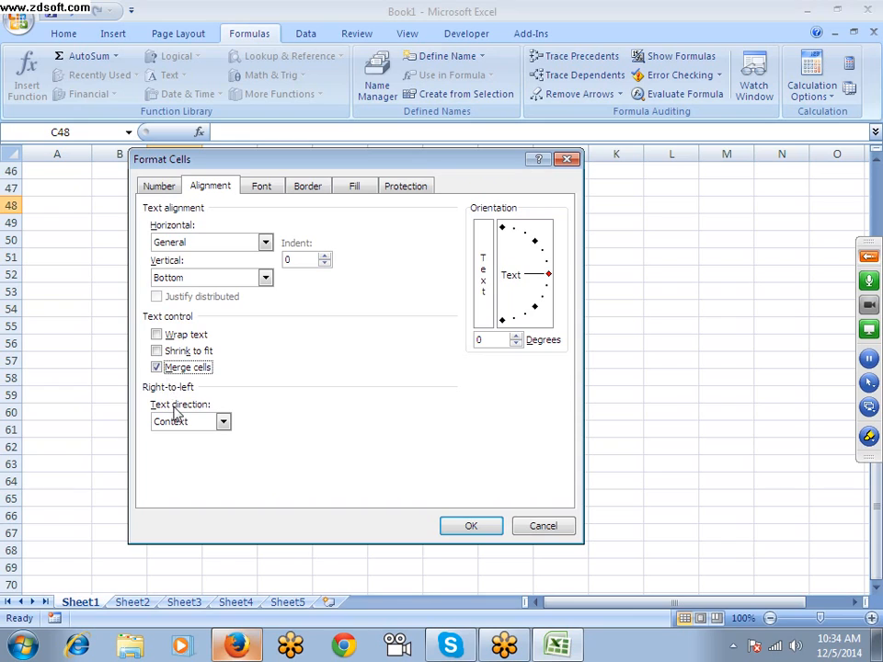
key("space")
left_click(538, 526)
scroll(135, 251, "up", 5)
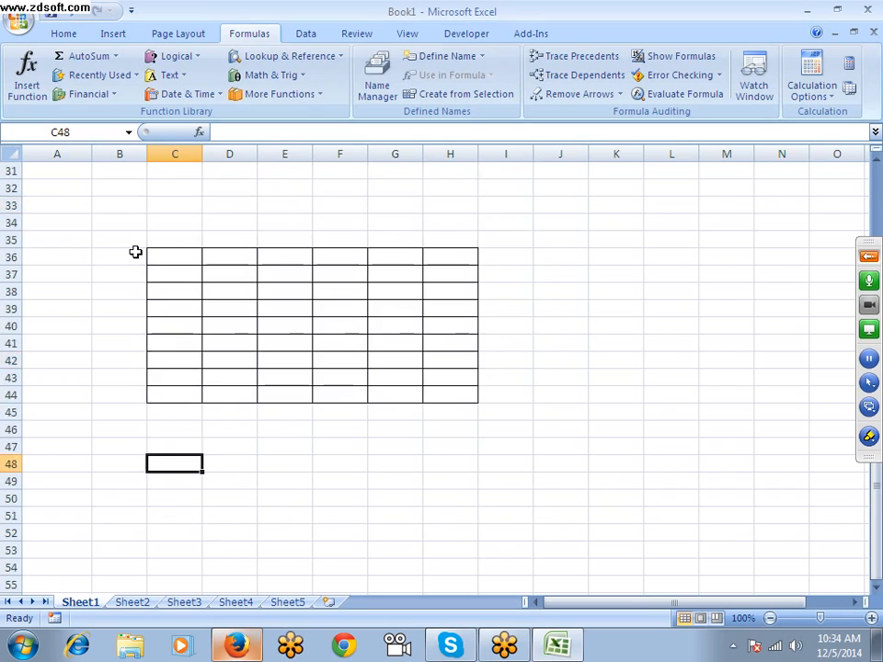
scroll(136, 252, "up", 2)
scroll(133, 251, "down", 7)
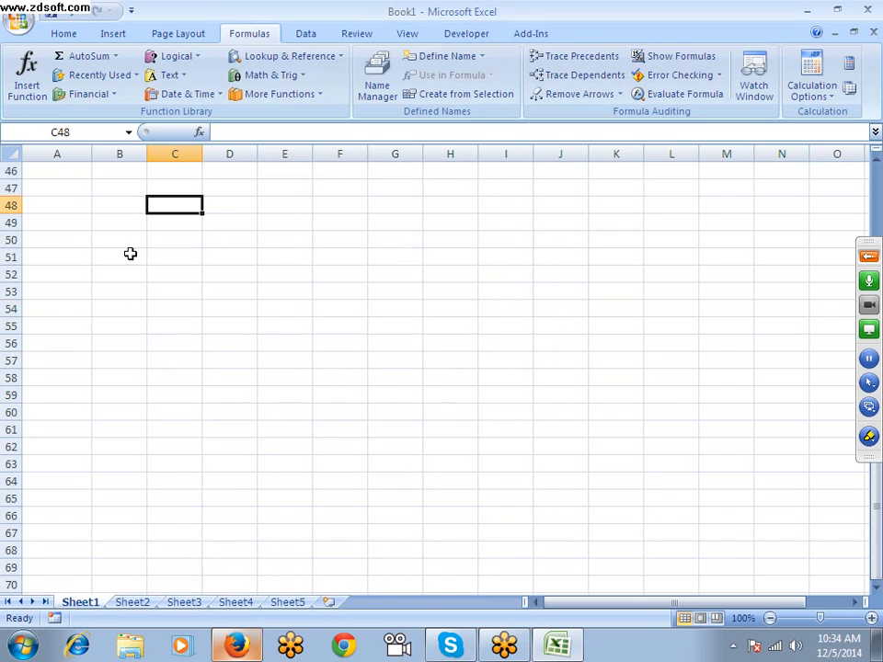
key("Right")
key("Right")
key("Down")
key("Down")
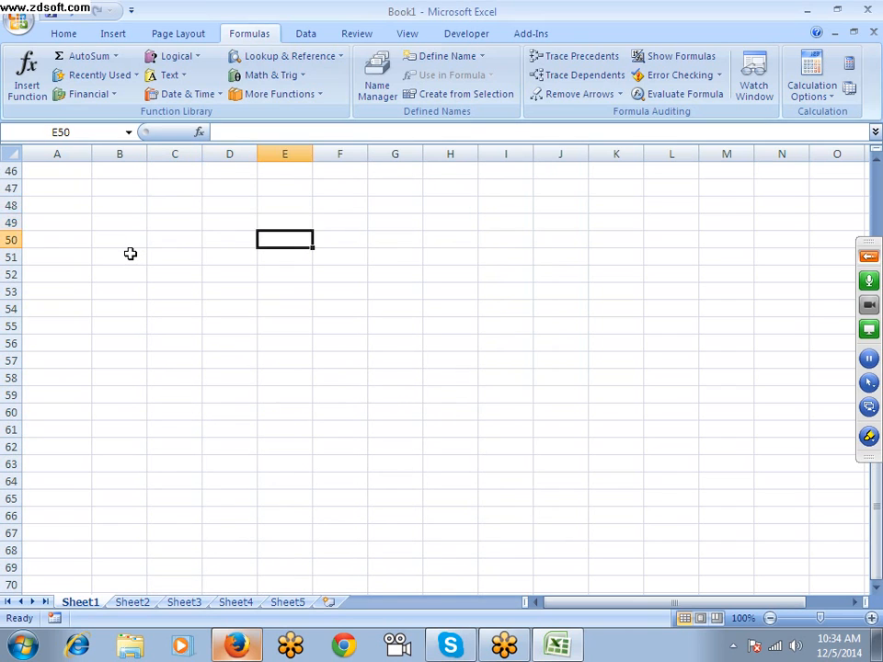
key("Left")
key("Left")
key("Up")
key("Right")
key("Up")
key("Left")
key("Down")
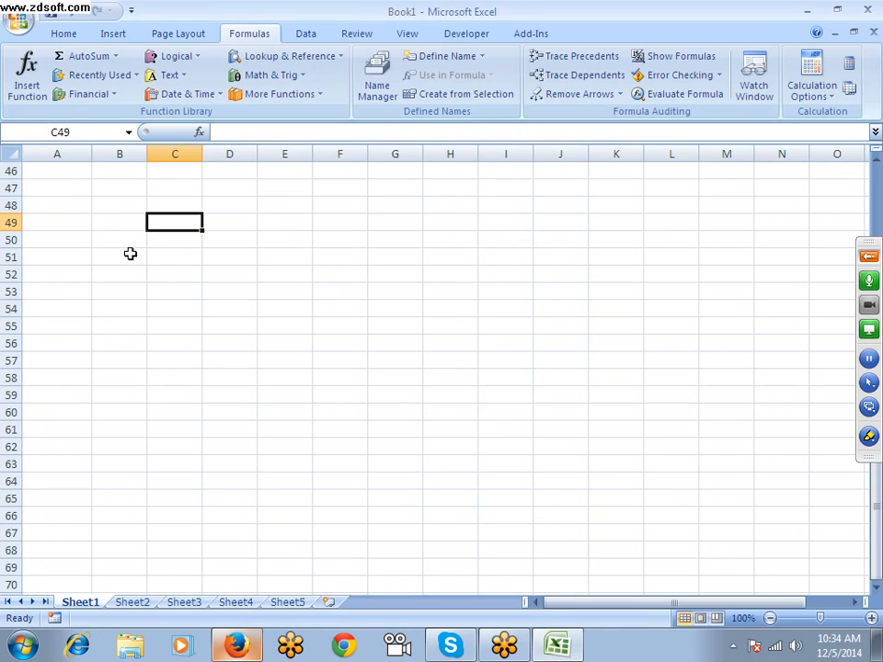
key("Left")
key("Down")
key("Right")
key("Down")
key("Left")
key("Down")
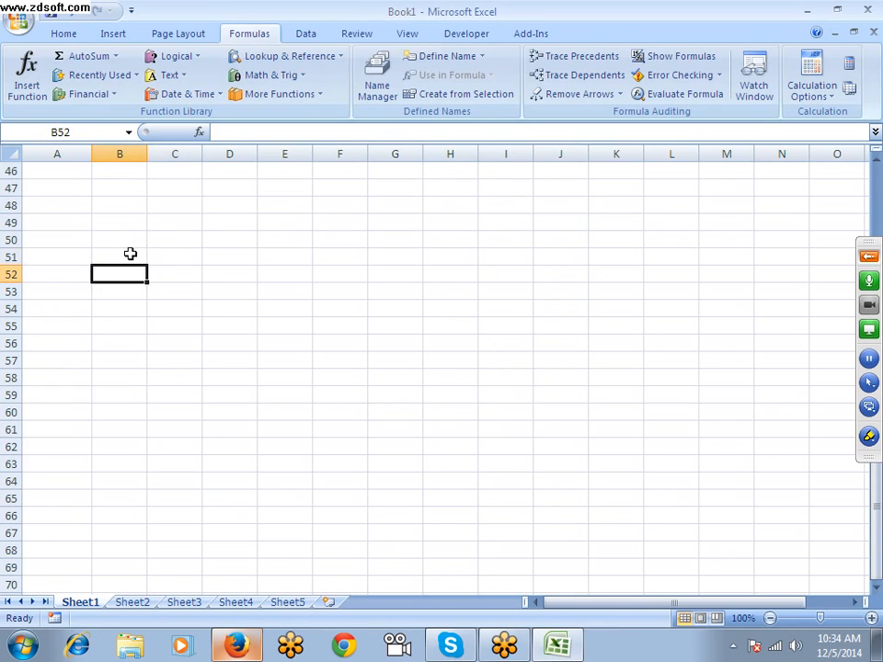
key("Down")
key("Right")
key("Down")
key("Up")
key("Up")
key("Up")
key("Up")
key("Up")
key("Up")
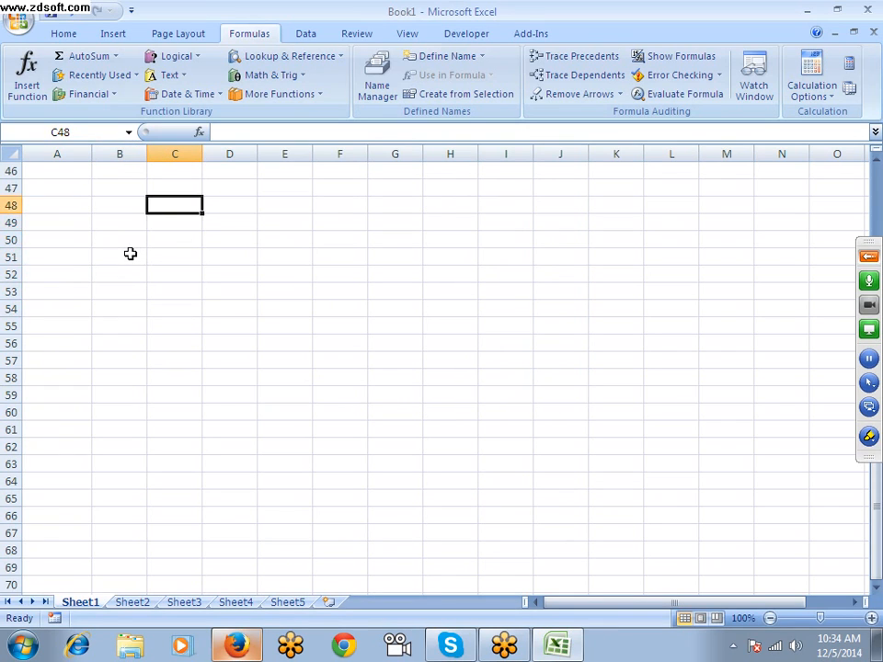
key("Left")
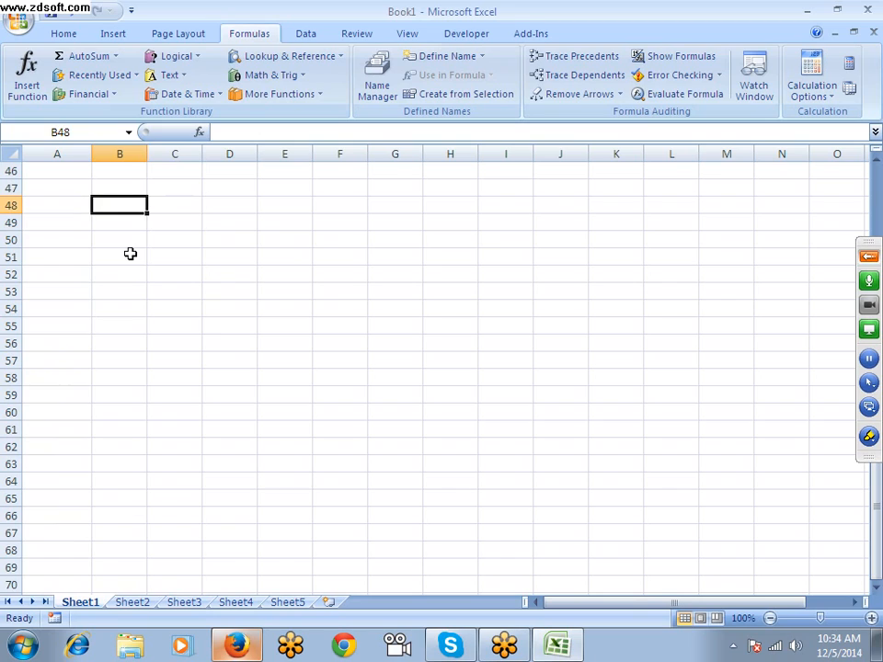
key("Right")
key("Right")
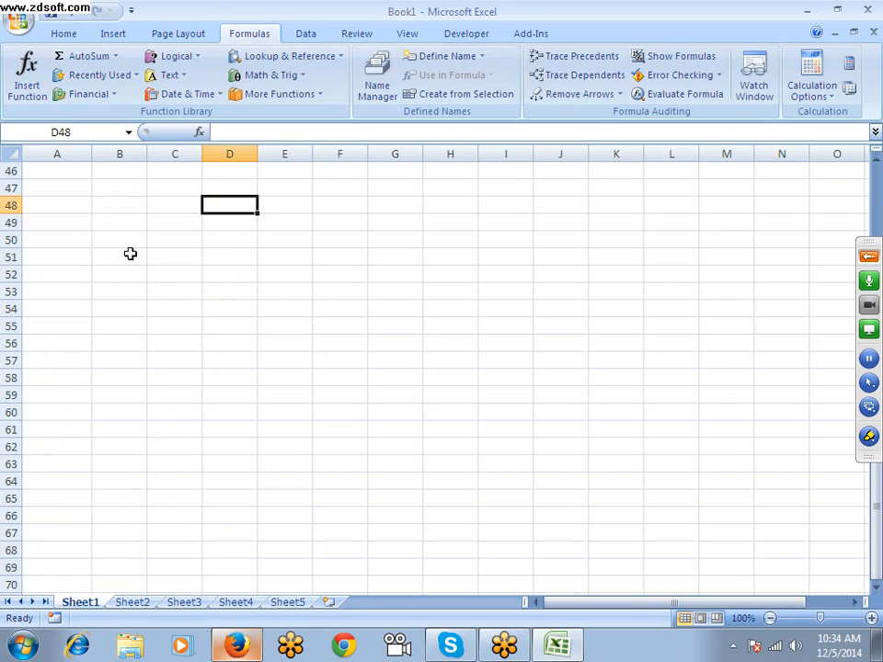
key("Left")
key("Left")
key("Down")
key("Down")
key("Down")
key("Down")
key("Down")
key("Down")
key("Down")
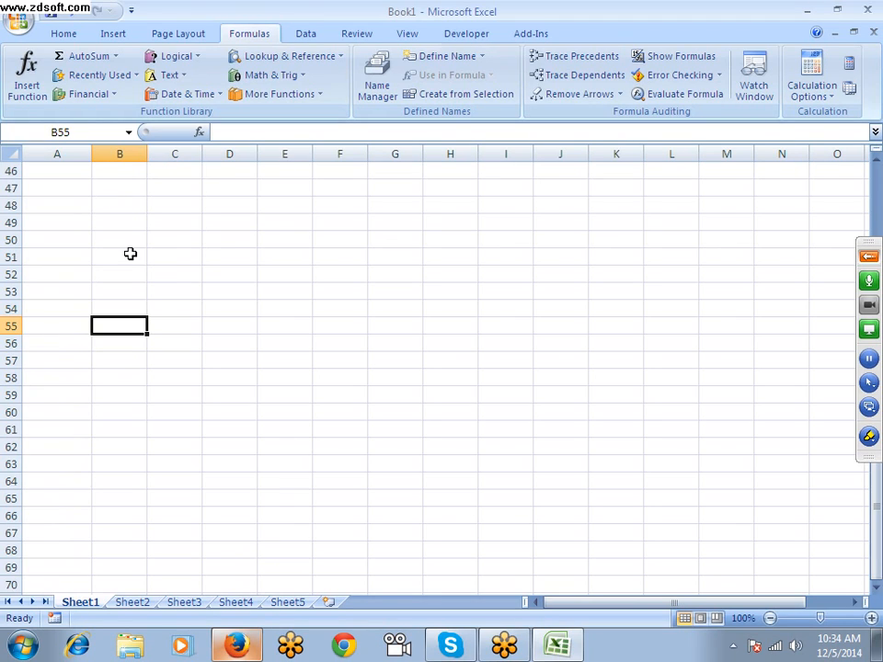
key("Right")
key("Right")
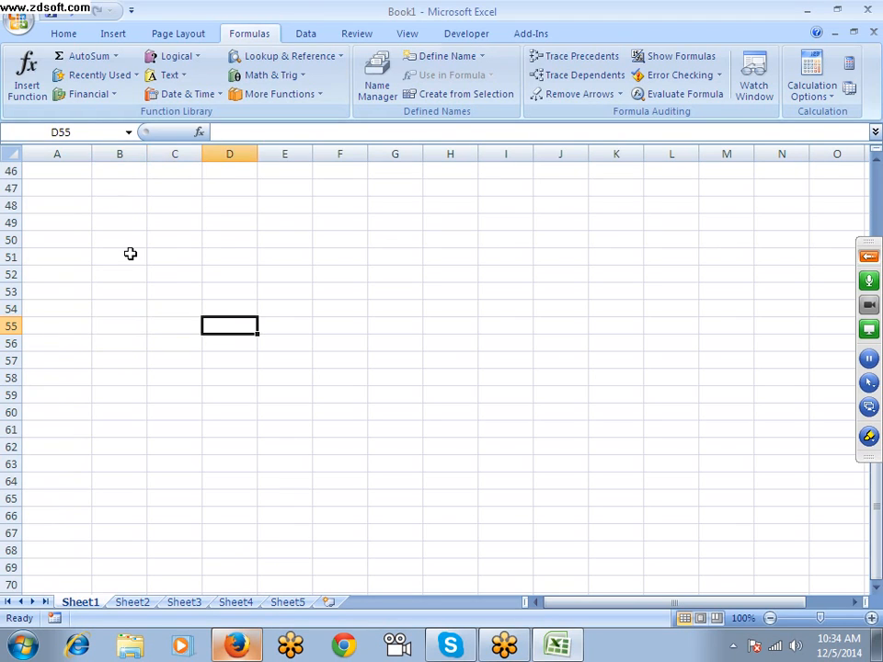
key("Left")
key("Left")
key("Left")
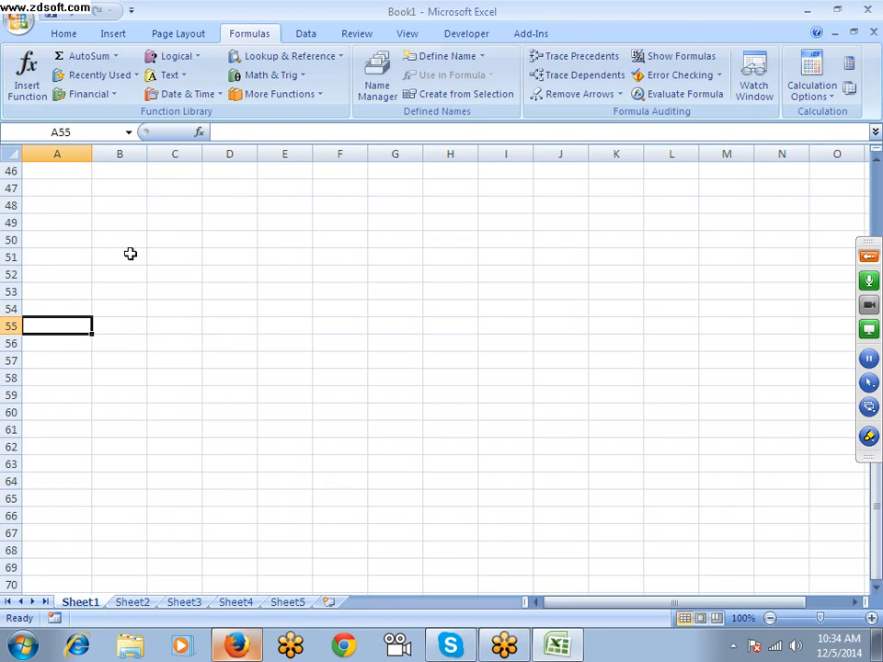
key("Right")
key("Down")
key("Down")
key("Down")
key("Down")
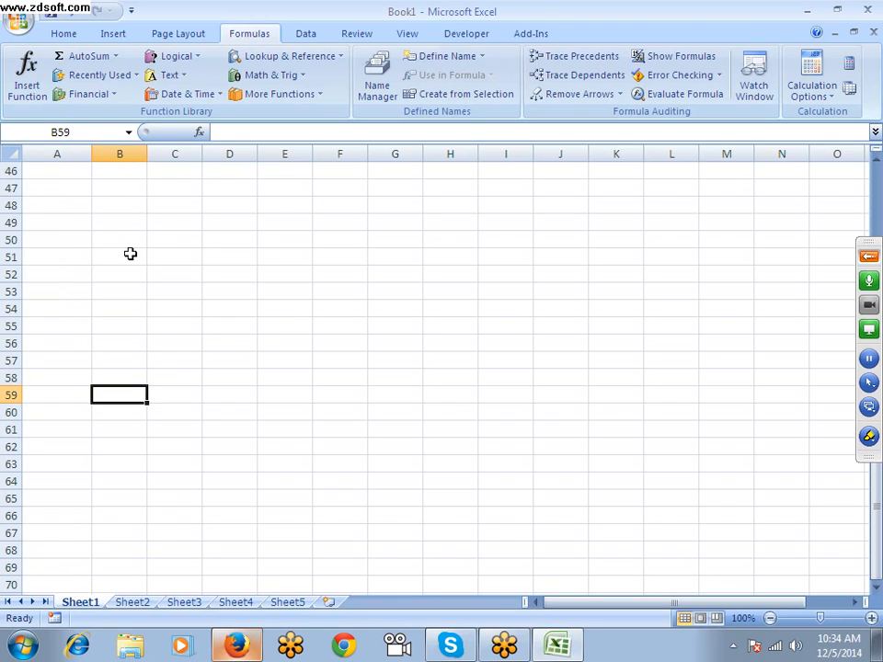
key("Up")
key("Up")
key("Up")
key("Up")
key("Up")
key("Up")
key("Up")
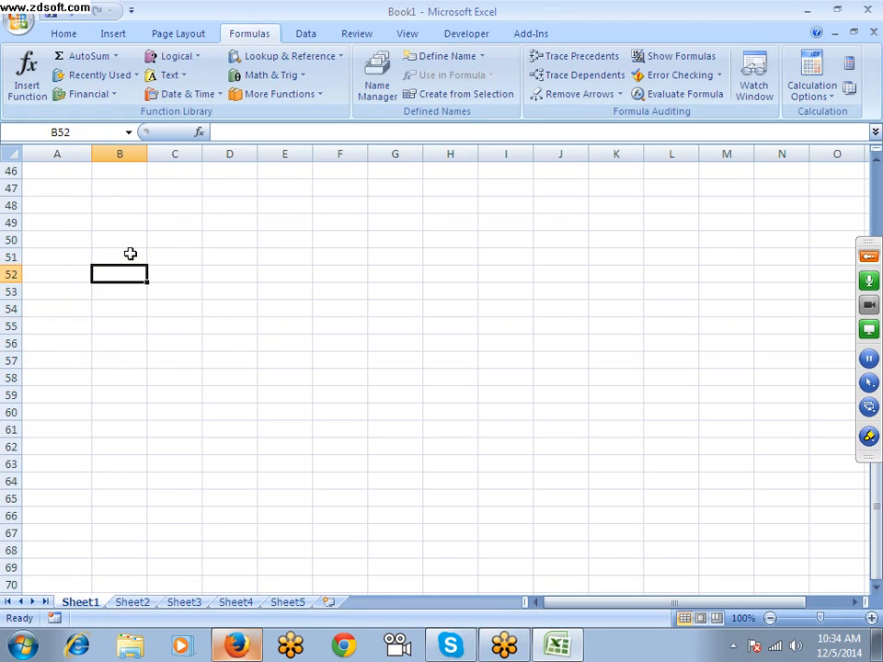
key("Down")
key("Down")
key("Down")
key("Down")
key("Down")
key("Down")
key("Up")
key("Up")
key("Up")
key("Up")
key("Up")
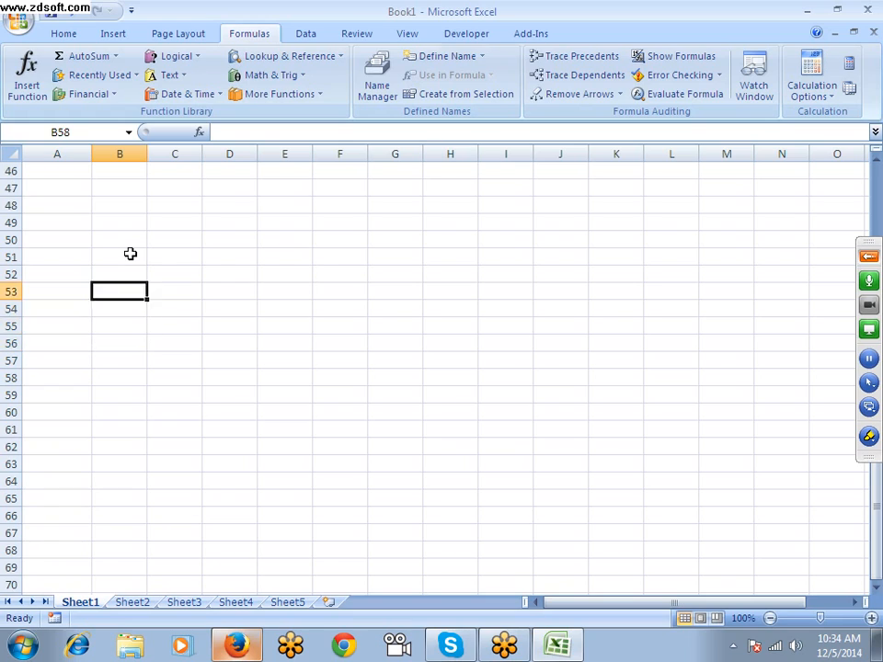
Enter the score range 45-60 in cell D50 and its percentage 5% in cell E50
key("Down")
key("Down")
key("Up")
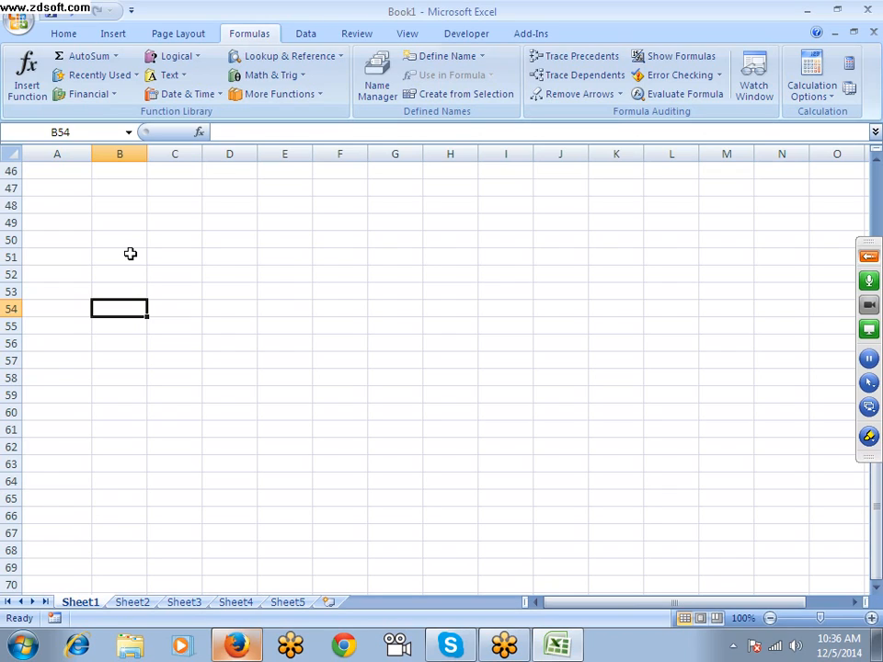
key("Right")
key("Up")
key("Up")
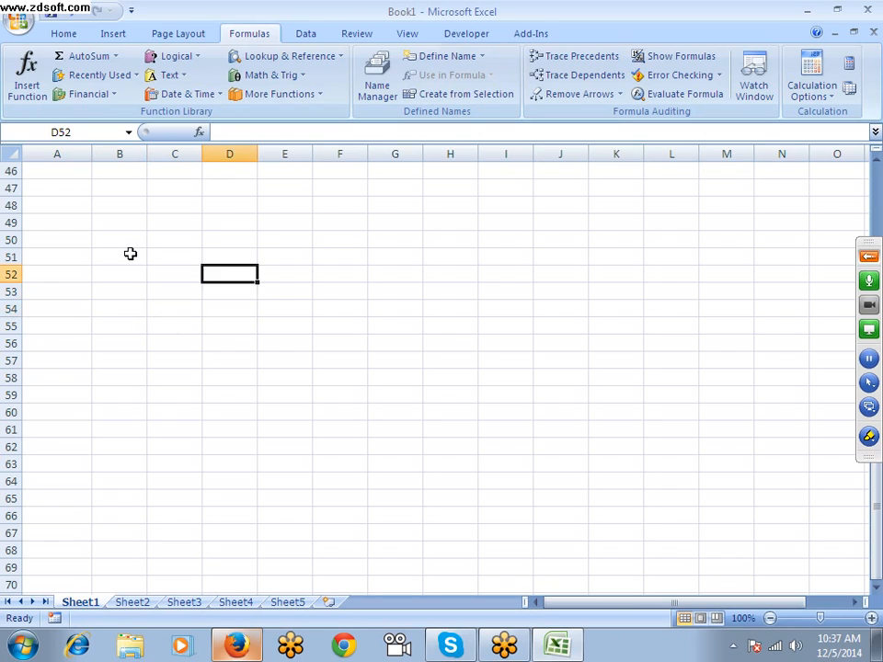
key("Up")
key("Up")
type("45-60")
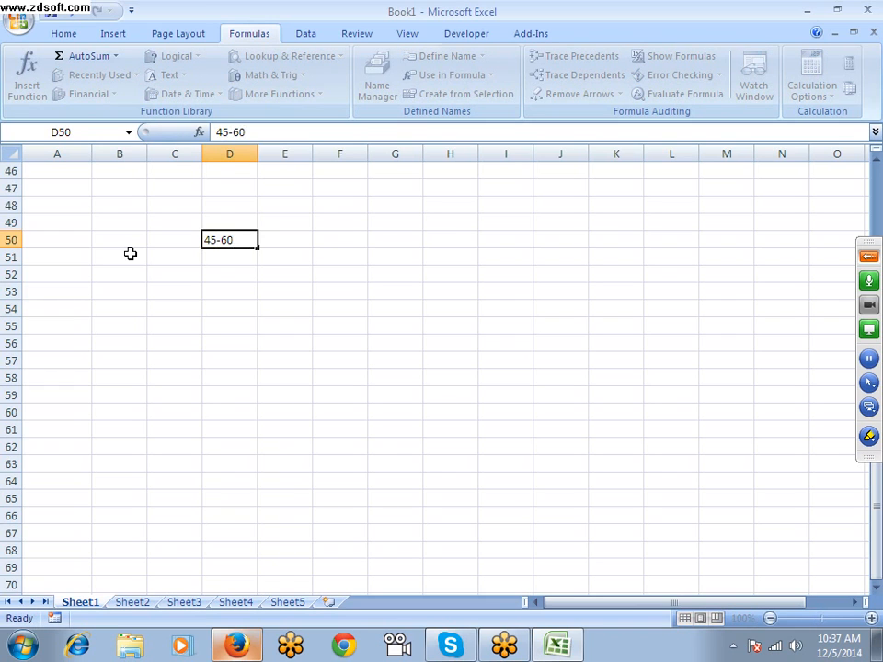
key("Tab")
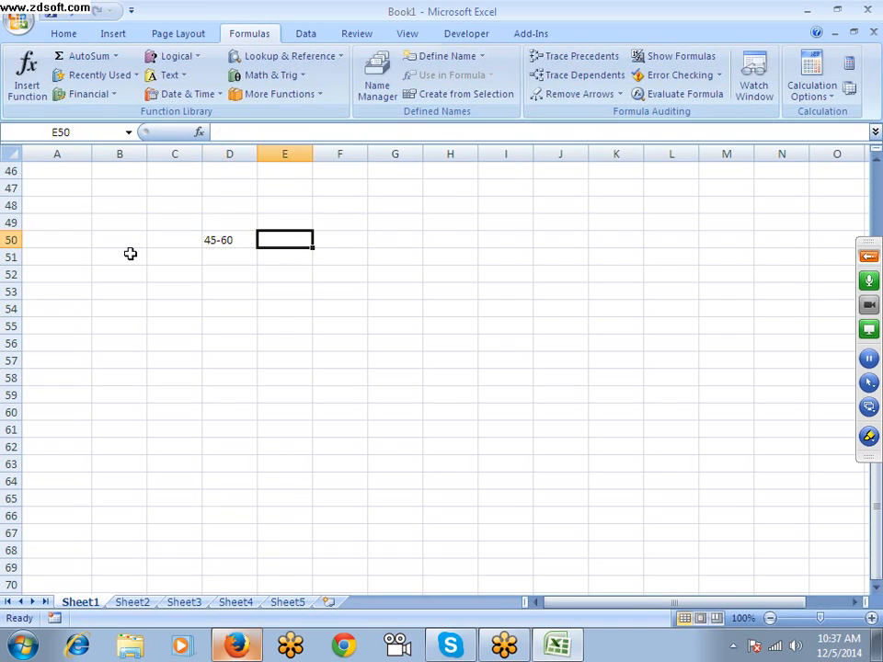
type("5%")
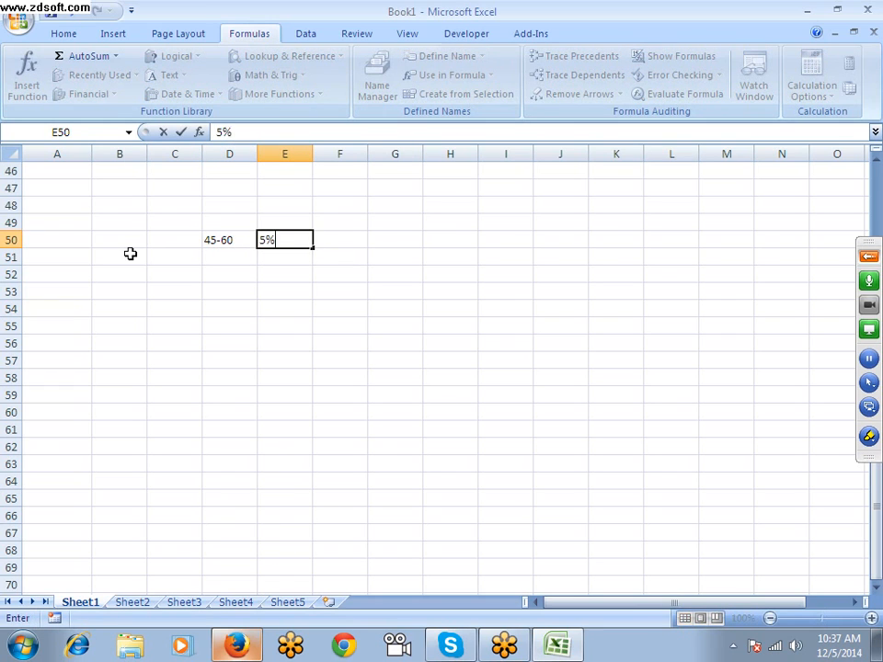
key("Return")
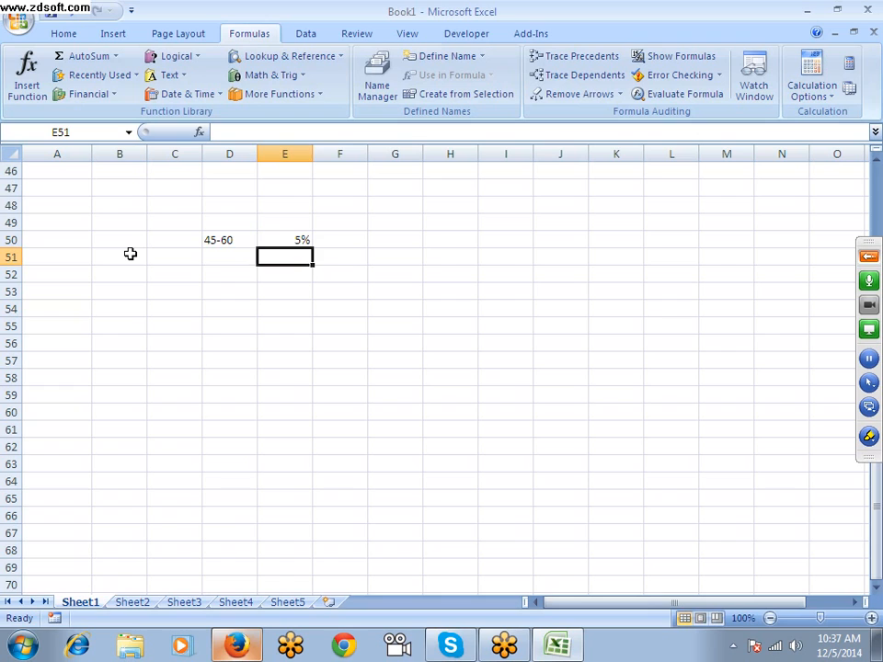
Add the range 61-90 in cell D51 with 10% in cell E51
key("Left")
type("61-90")
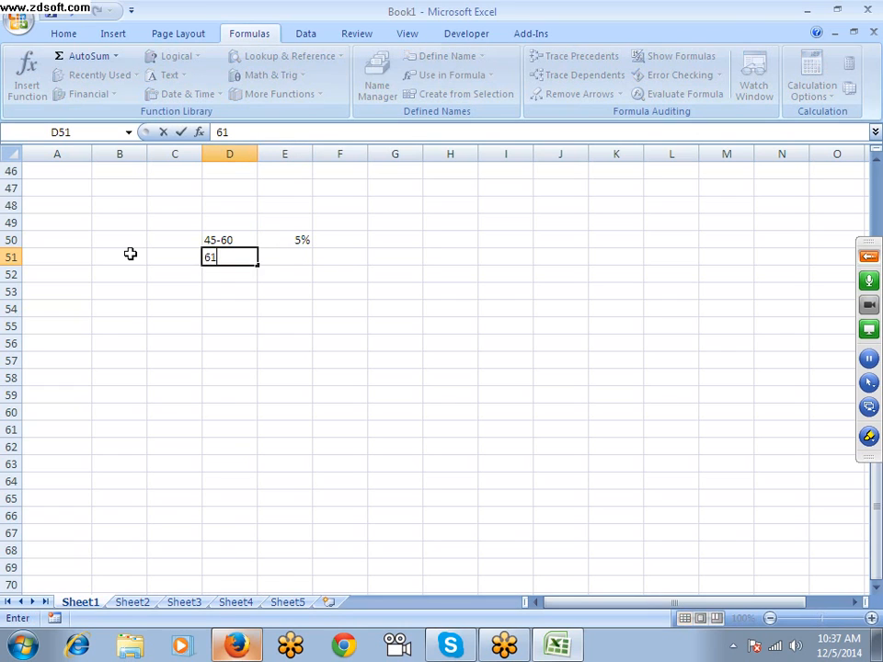
key("Tab")
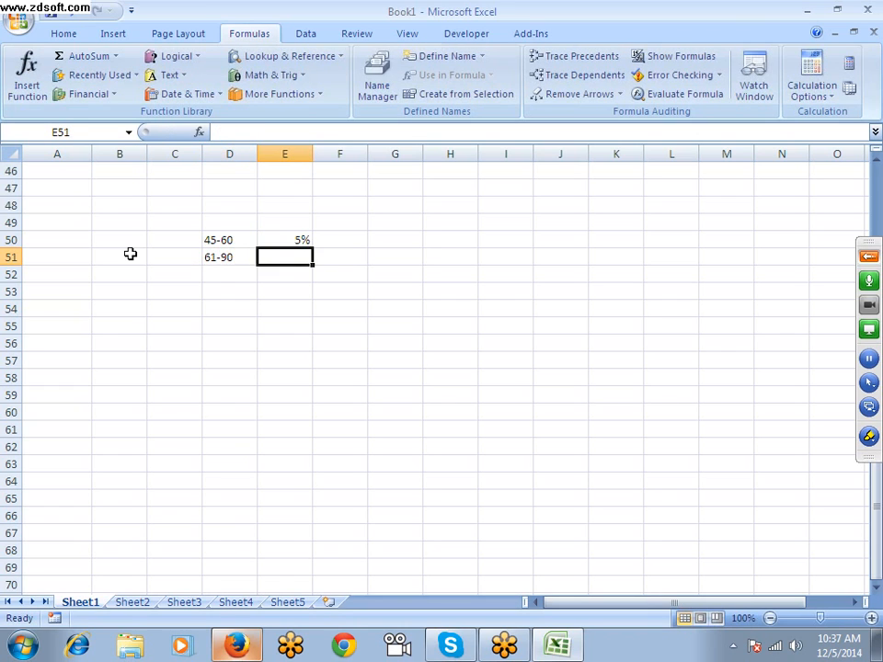
type("10")
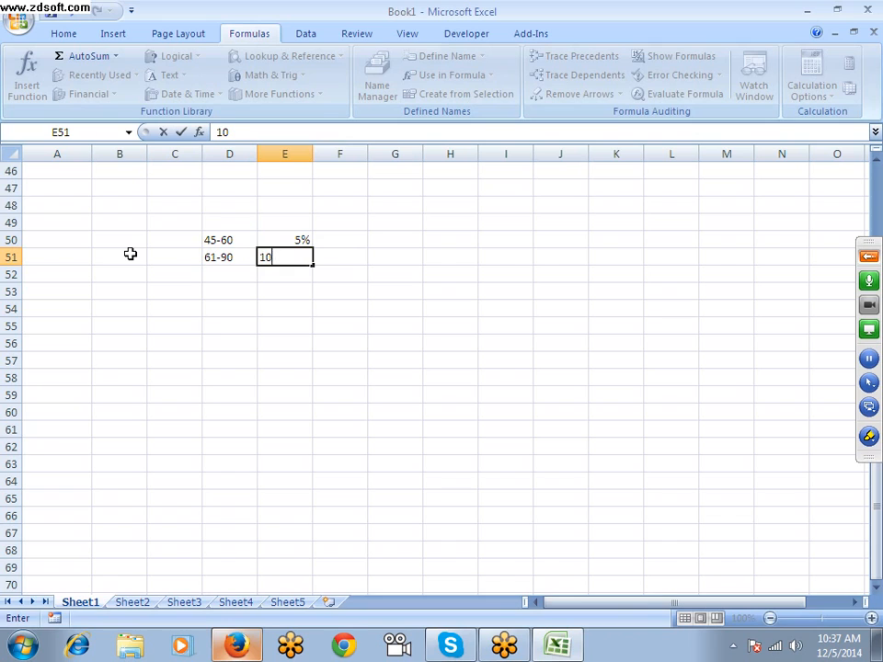
type("%")
key("Return")
Add the range 91-100 in cell D52 with 15% in cell E52
key("Left")
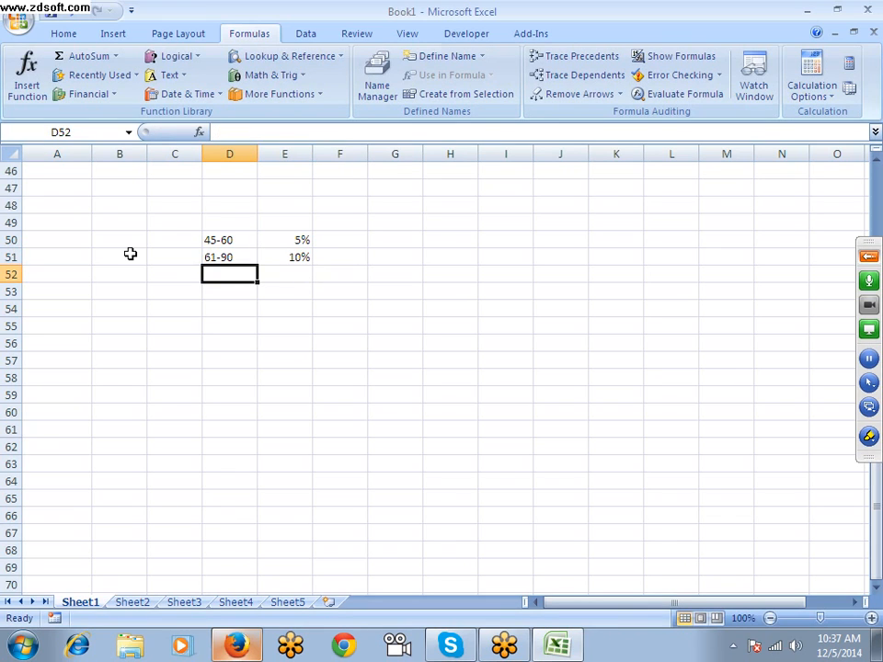
type("91-1")
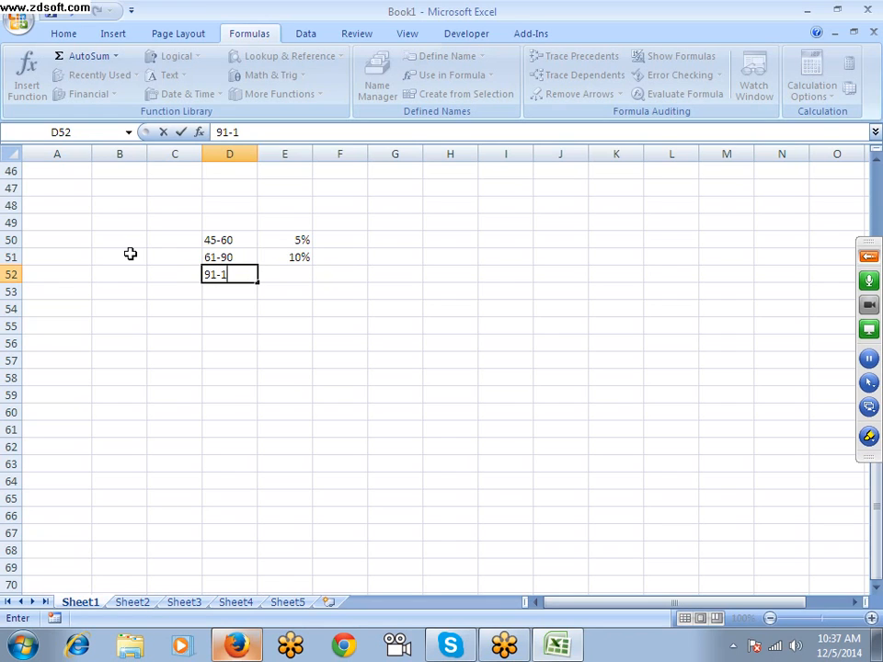
type("00")
key("Right")
type("15")
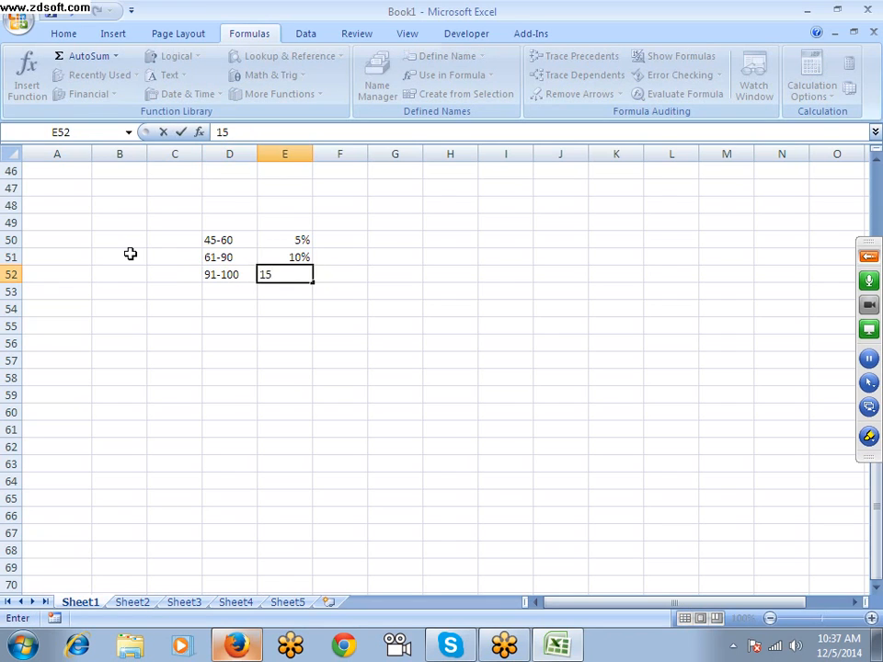
type("%")
key("Return")
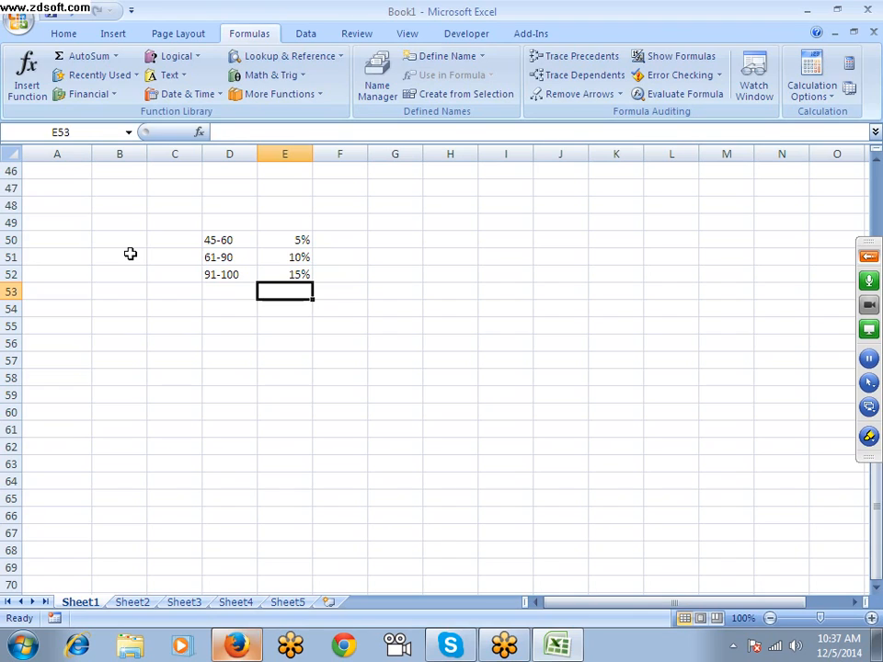
Enter 59.90% in cell F50, beside the first range and its percentage
key("Up")
key("Up")
key("Up")
key("Down")
key("Left")
key("Left")
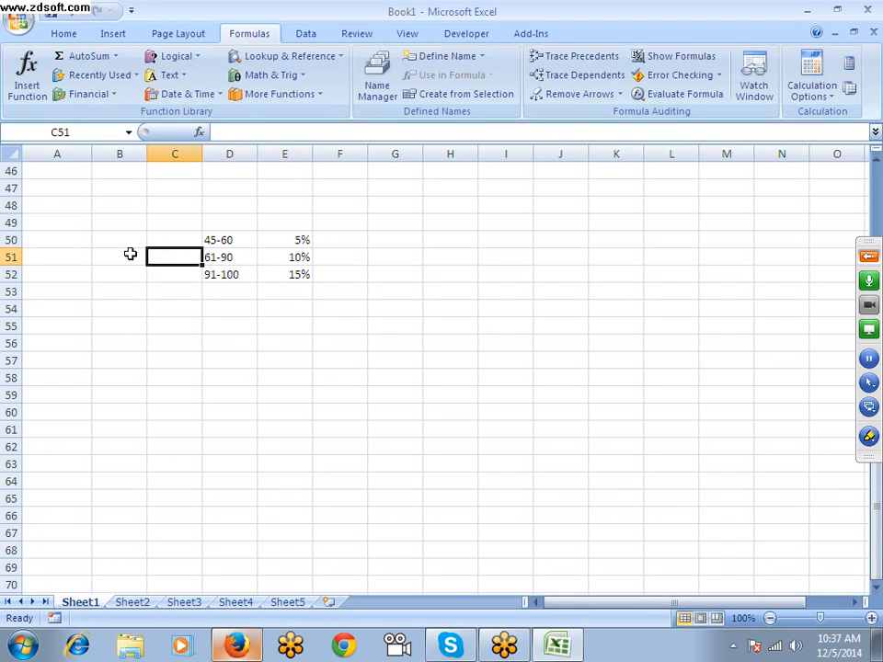
key("Up")
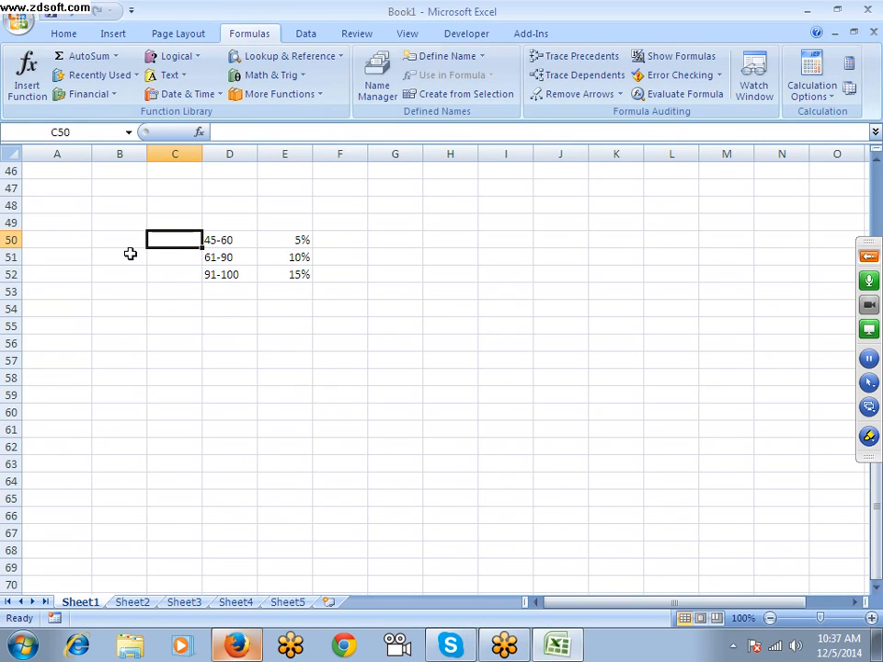
key("Right")
key("Right")
key("Right")
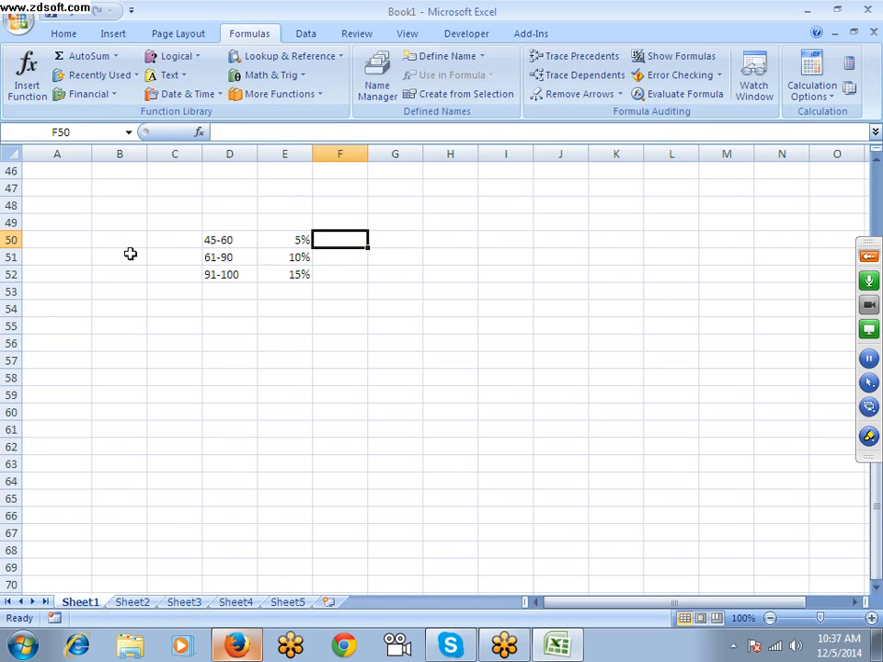
type("59.9")
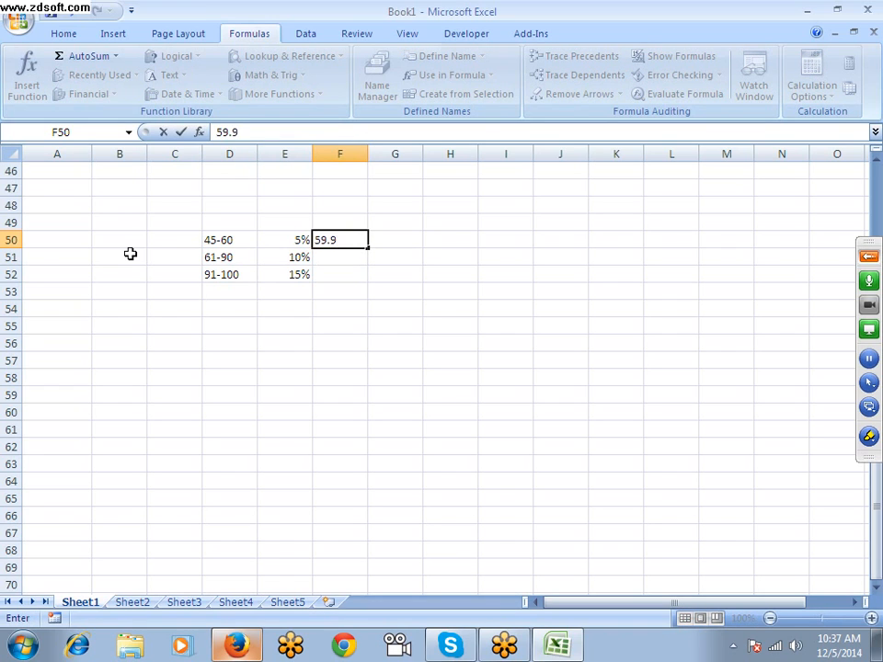
type("0%")
key("Return")
Clear the sample ranges and percentages from cells D50:F52
key("Down")
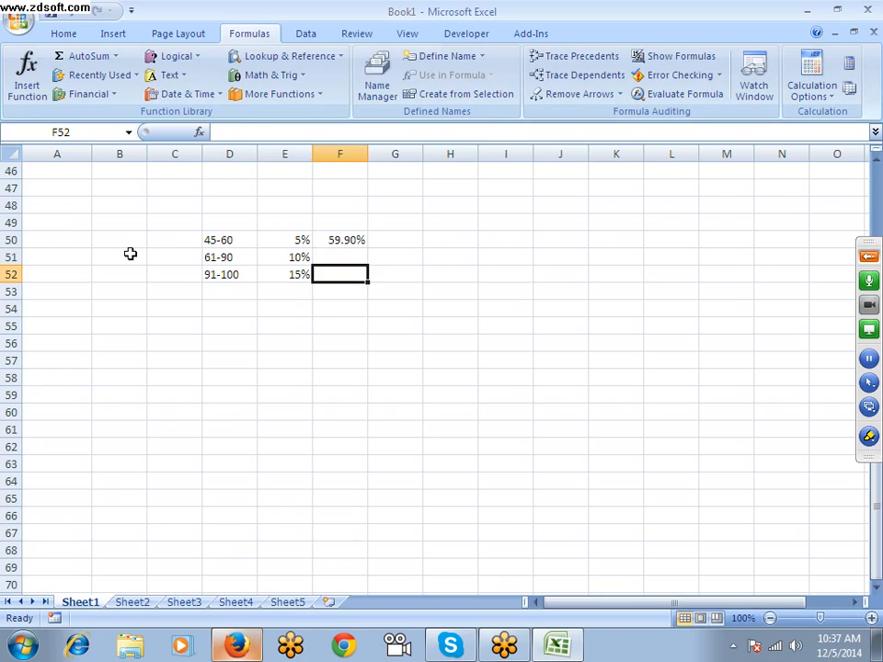
key("Up")
key("Left")
key("Left")
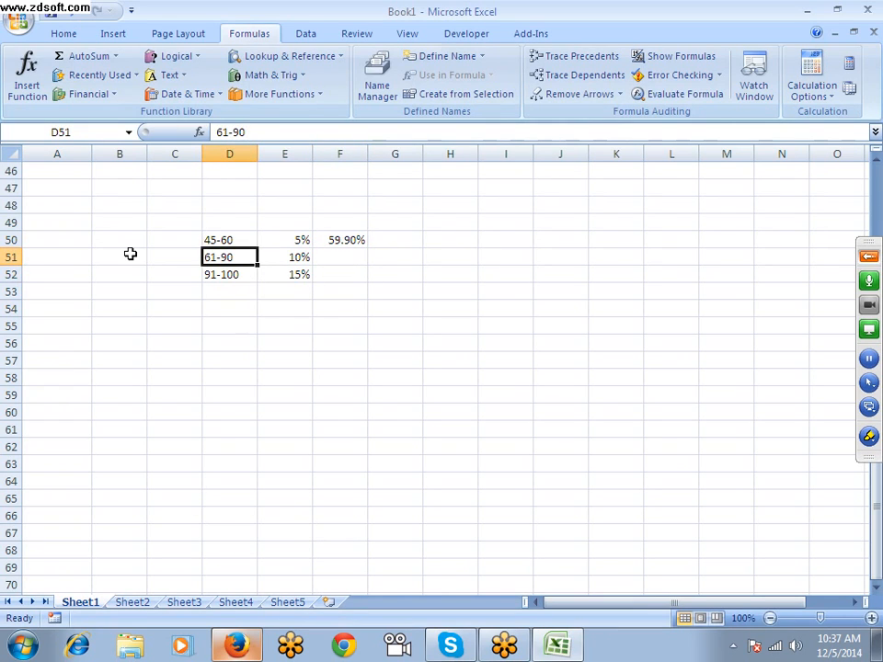
key("Right")
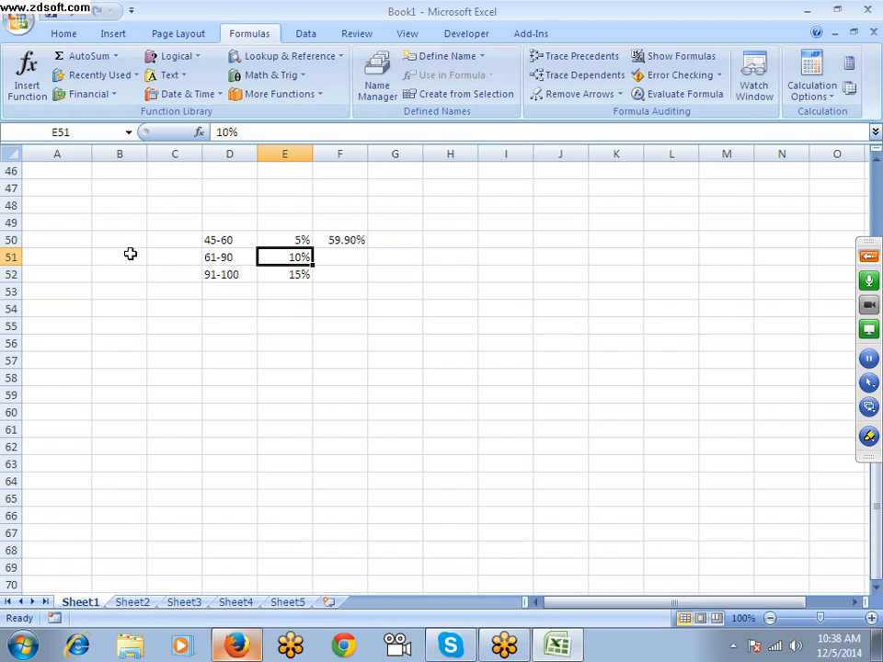
left_click_drag(218, 237, 349, 273)
key("Delete")
key("Up")
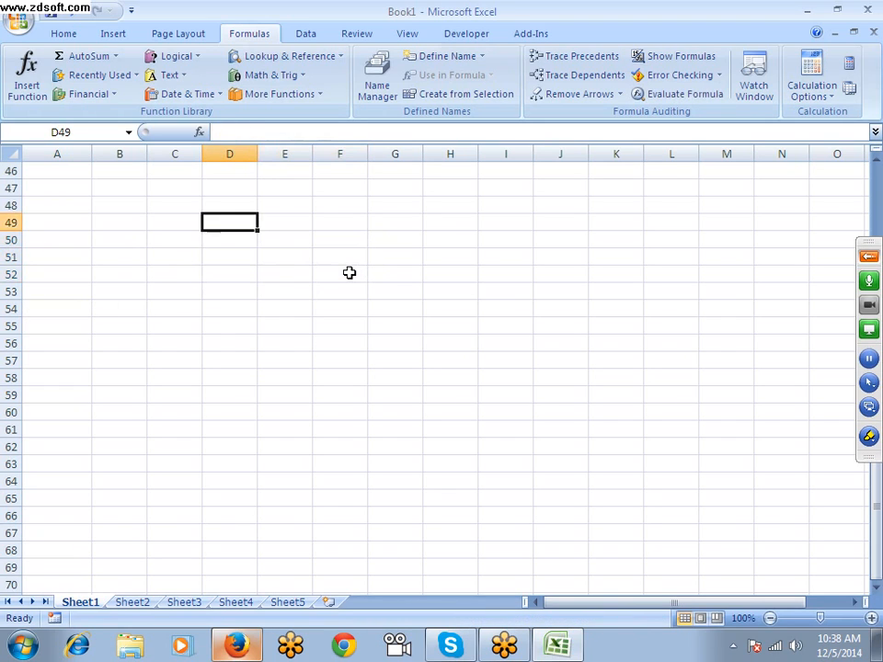
key("Down")
key("Up")
Search Windows for ON, open the On-Screen Keyboard and move its window down over the lower rows of the sheet
key("super")
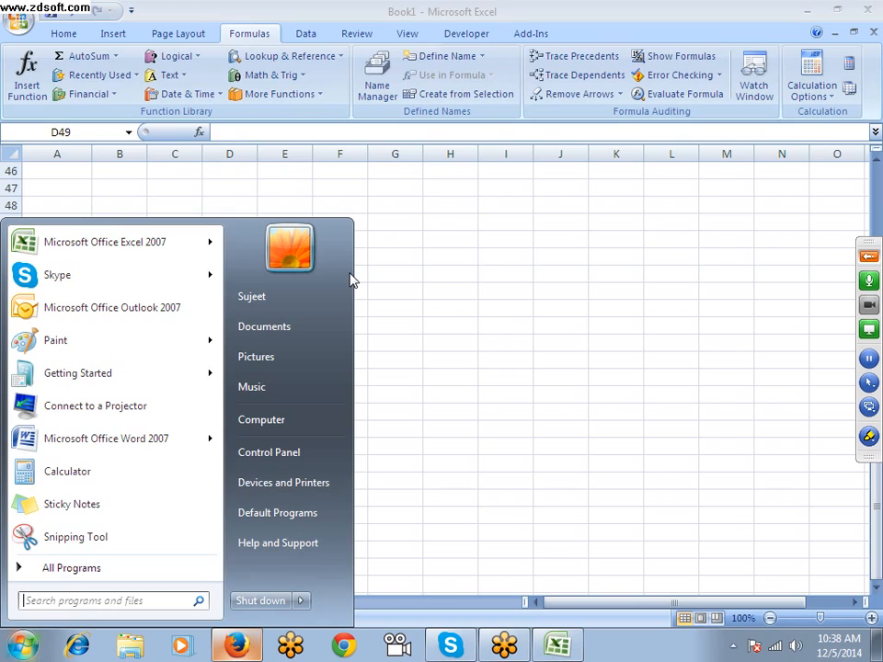
type("ON")
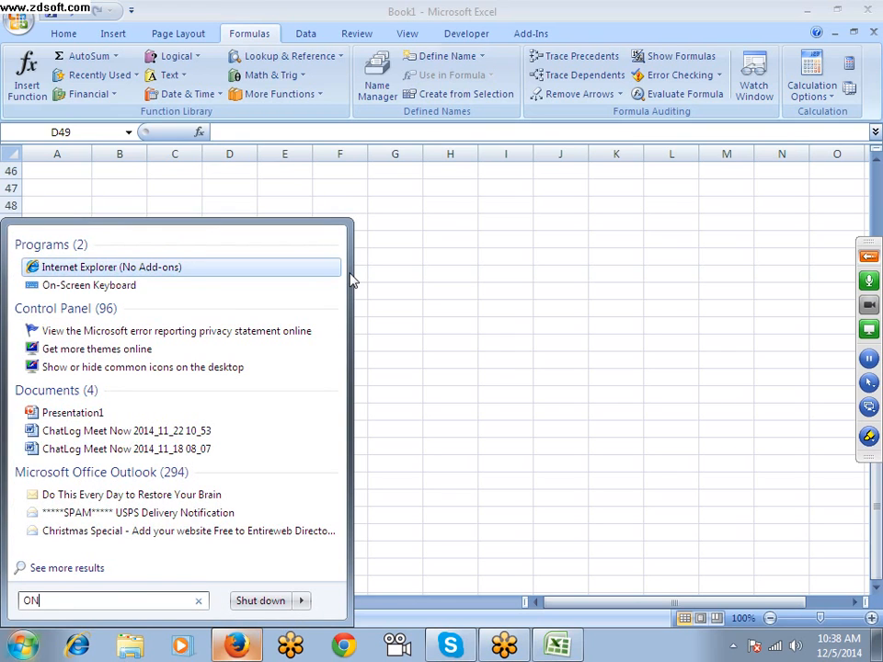
key("Down")
key("Return")
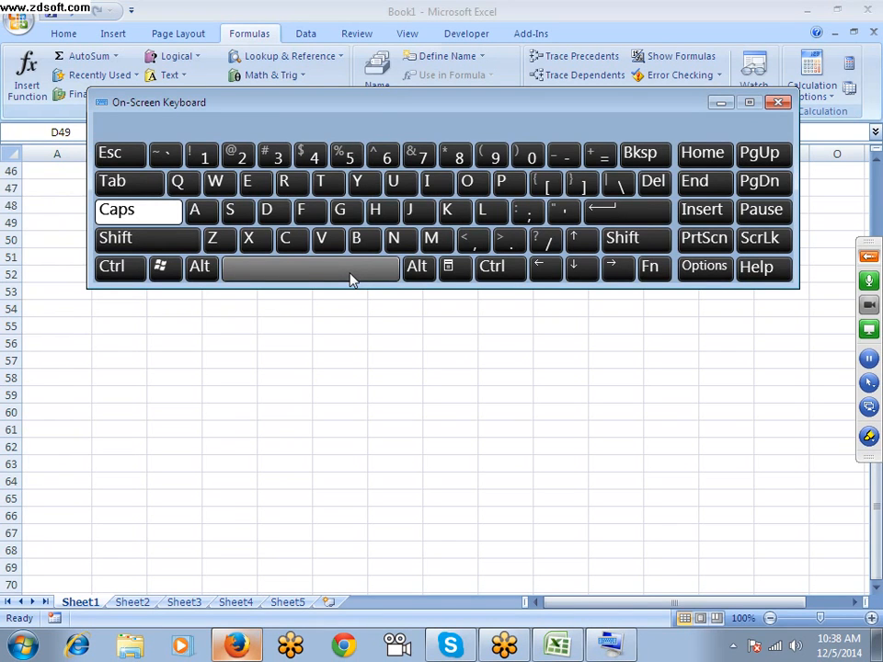
left_click_drag(333, 109, 301, 371)
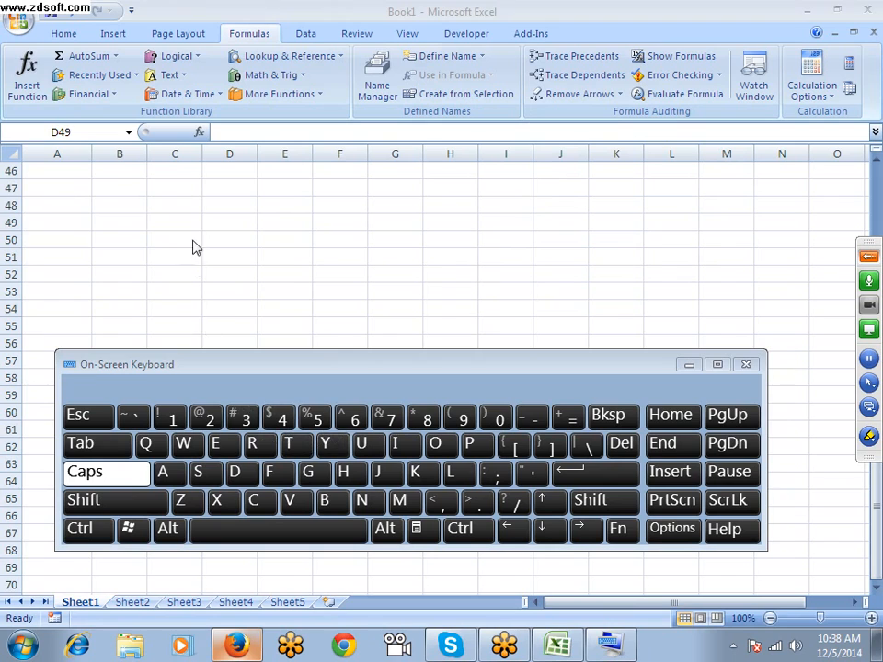
Enter SDFFGHH in cell C48 using the On-Screen Keyboard
left_click(170, 205)
left_click(199, 472)
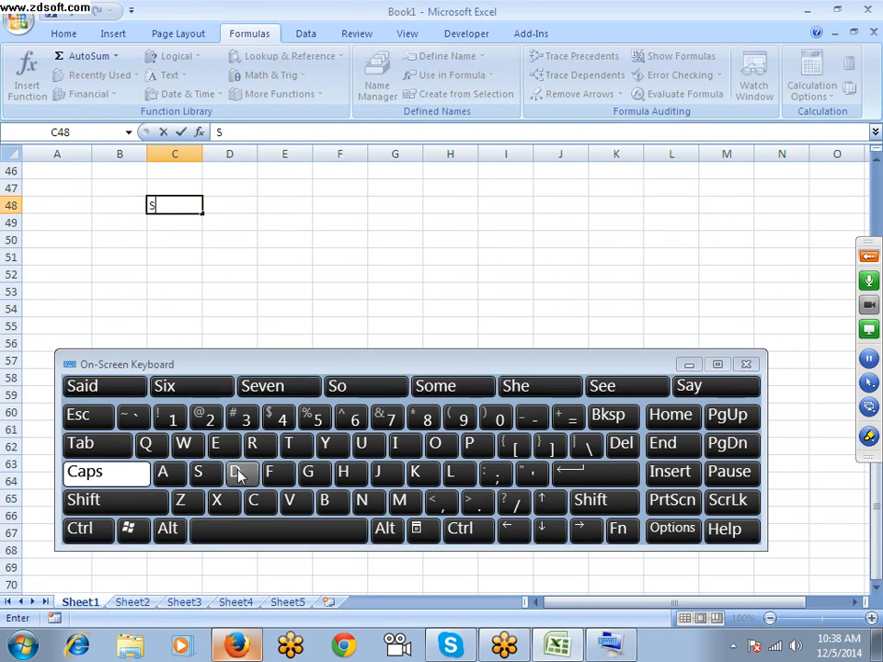
left_click(237, 472)
left_click(268, 472)
left_click(268, 472)
left_click(308, 472)
left_click(343, 472)
left_click(357, 472)
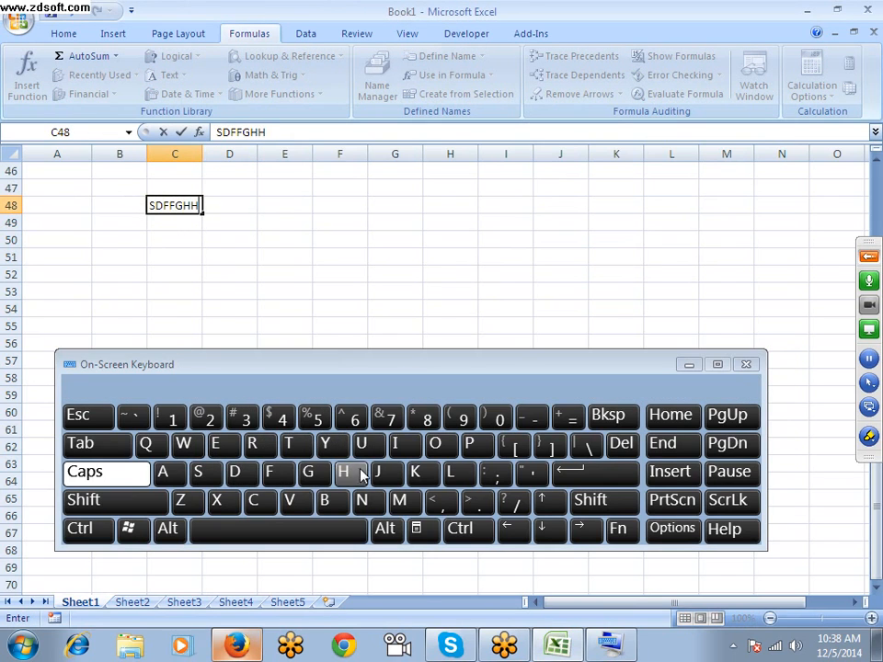
left_click(233, 281)
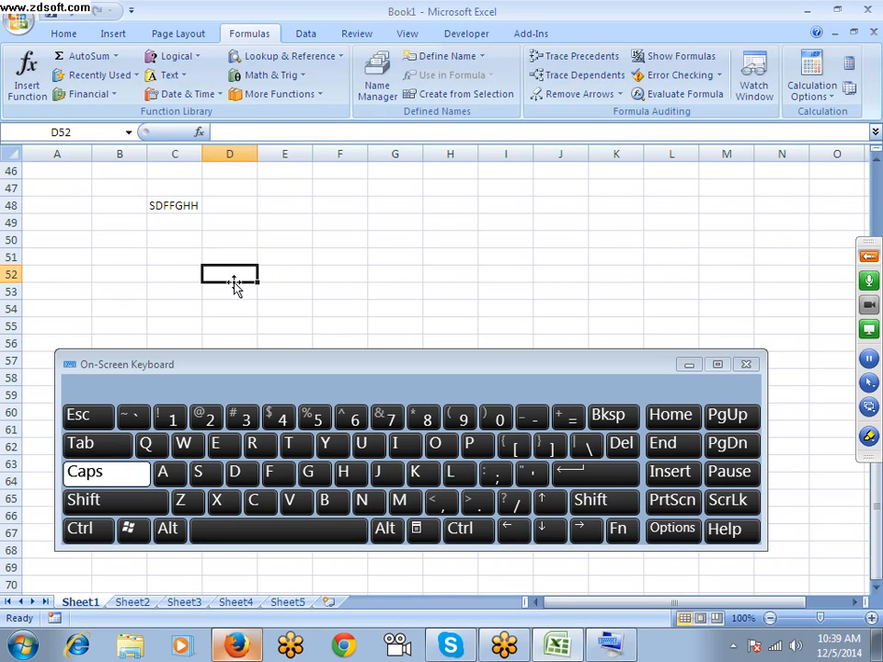
Clear the contents of cells B47:D49 and close the On-Screen Keyboard
left_click_drag(114, 188, 235, 220)
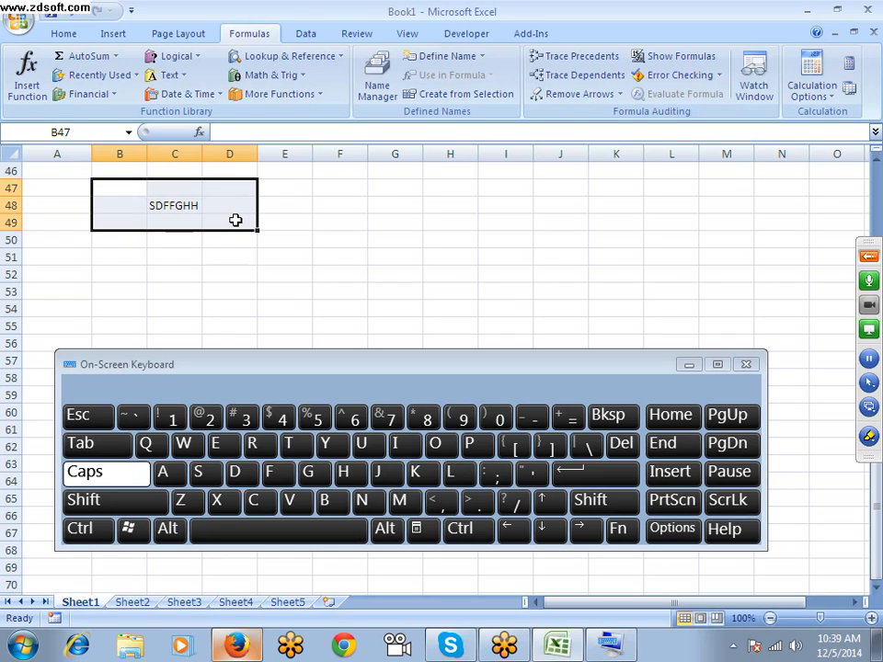
key("Delete")
left_click(745, 364)
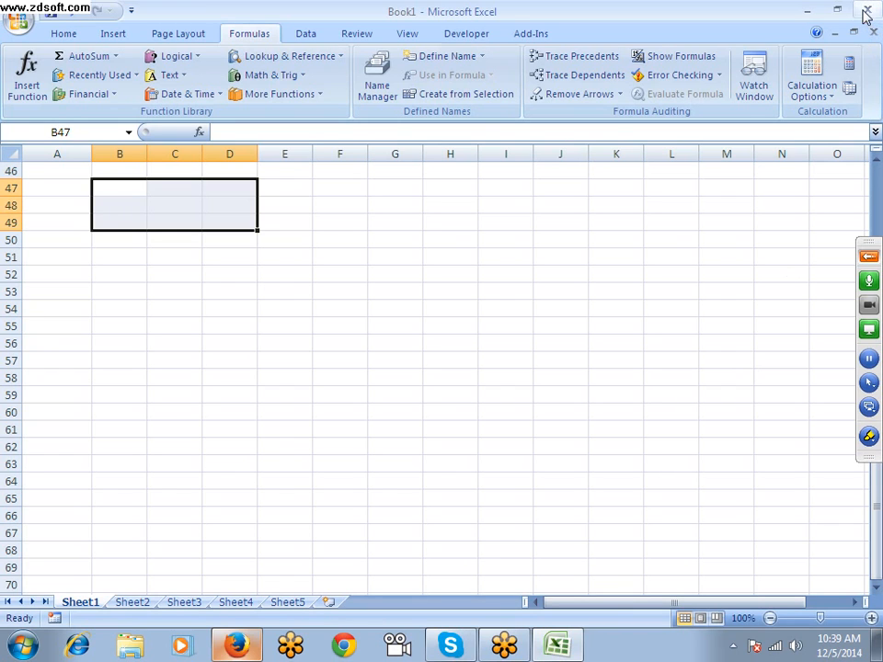
Minimize the workbook window and close the Firefox browser with all its open tabs
left_click(810, 11)
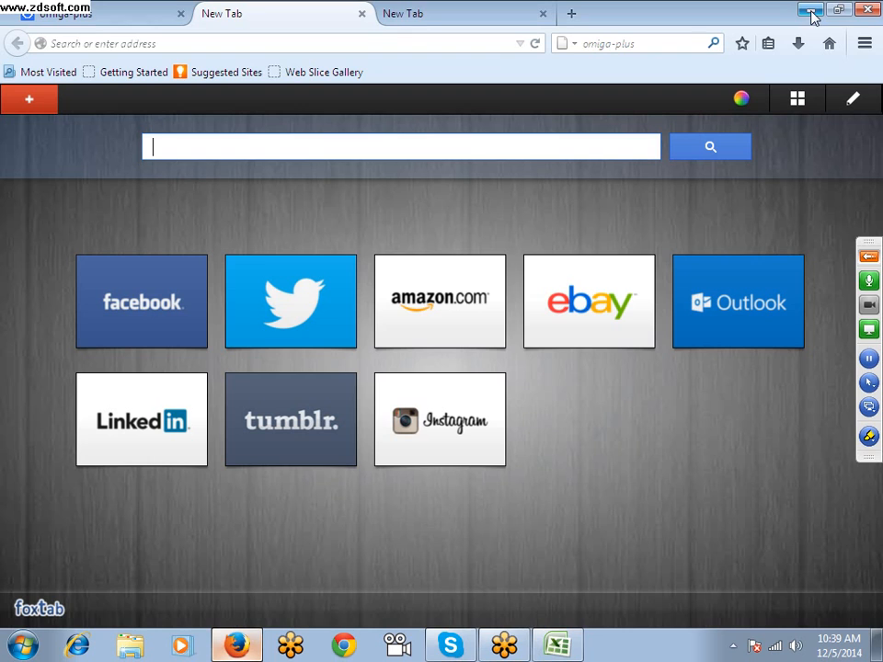
left_click(865, 10)
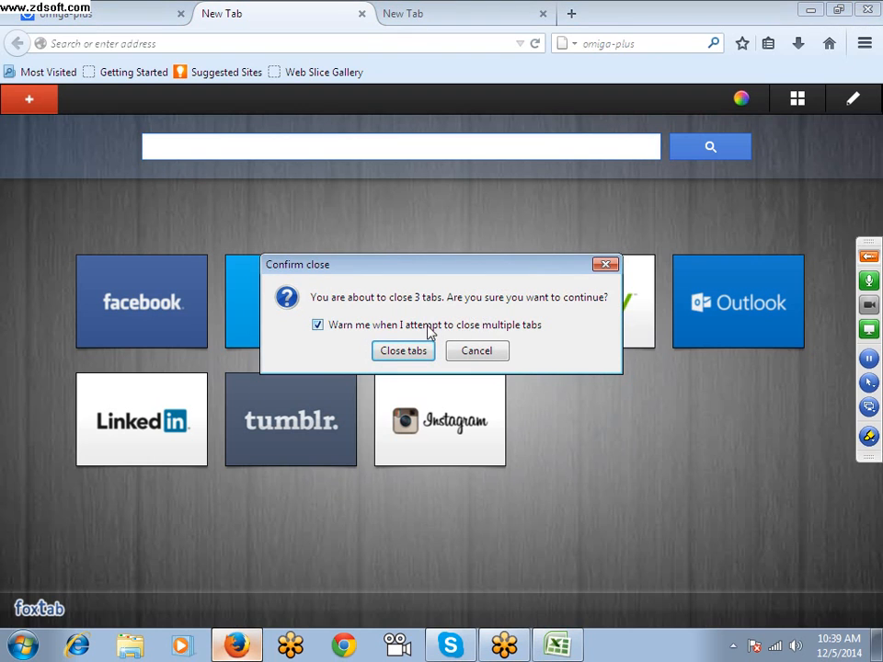
left_click(419, 352)
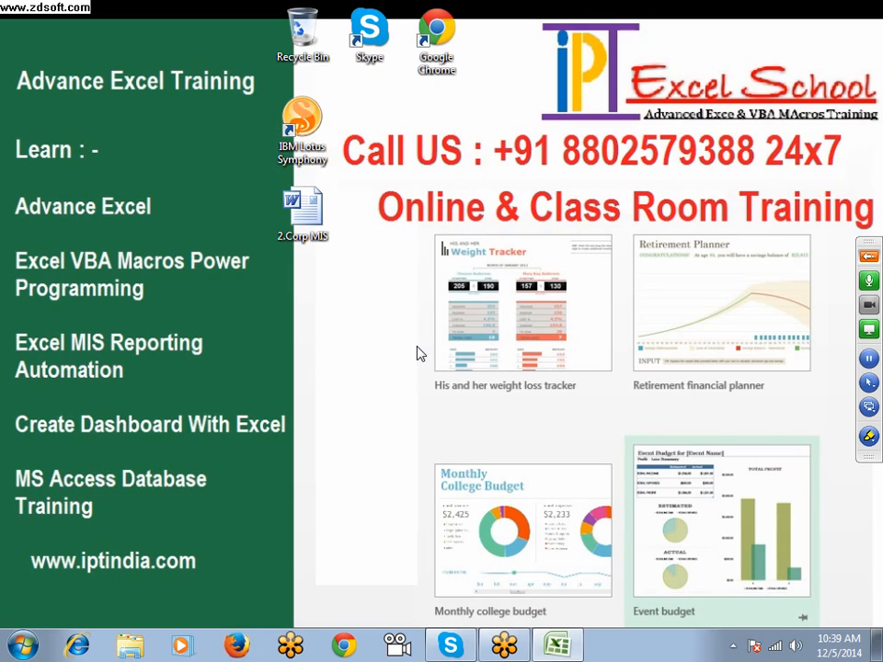
Open Windows Help and Support from the desktop
left_click(412, 429)
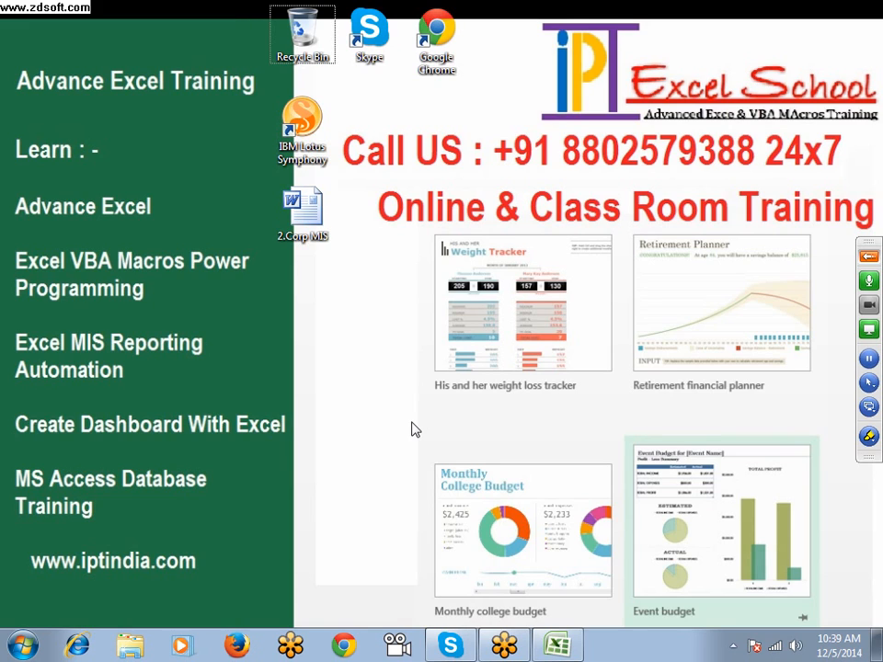
key("F1")
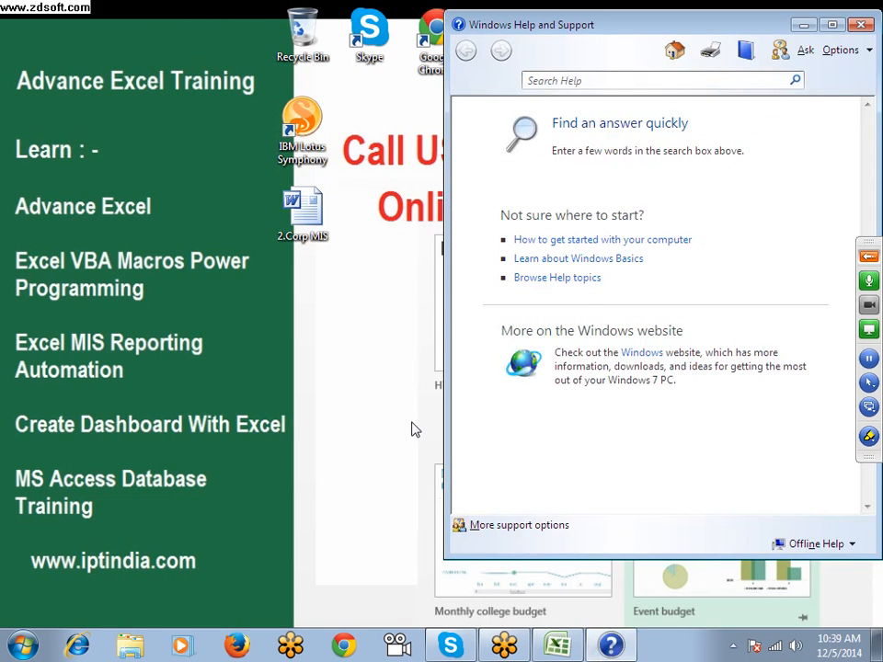
Search Windows Help for SHORTCUT and open the Keyboard shortcuts topic
left_click_drag(576, 26, 406, 32)
left_click(406, 84)
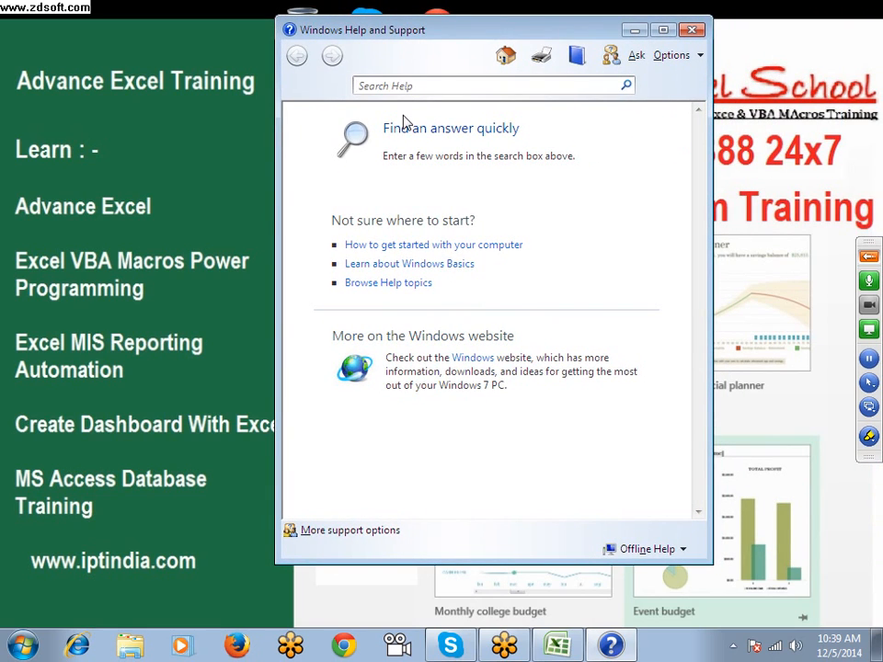
type("SHORTCUT")
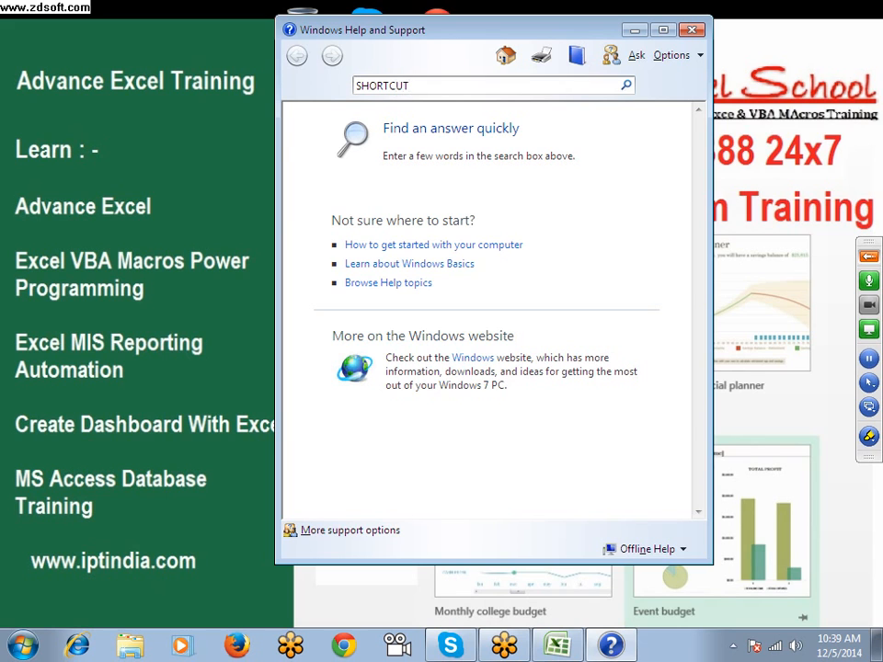
key("Return")
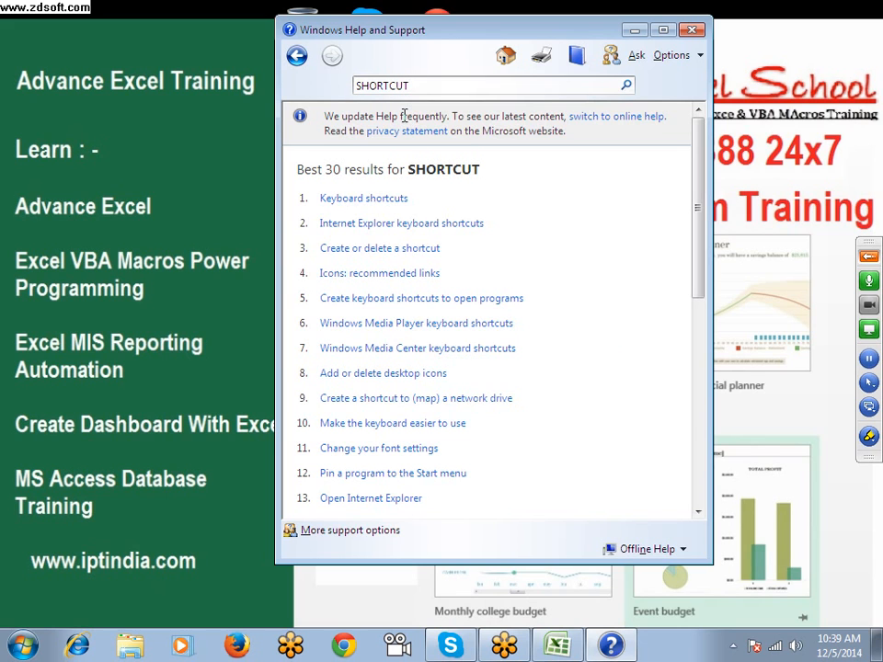
left_click(398, 199)
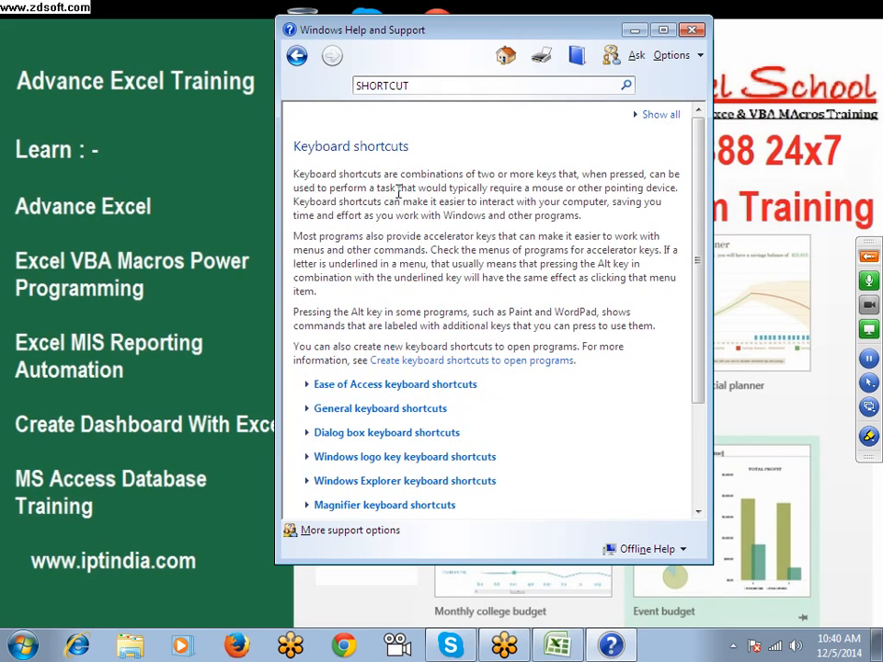
Expand and review the Ease of Access, General and Dialog box keyboard shortcut sections
scroll(448, 278, "down", 5)
left_click(419, 240)
scroll(430, 276, "down", 3)
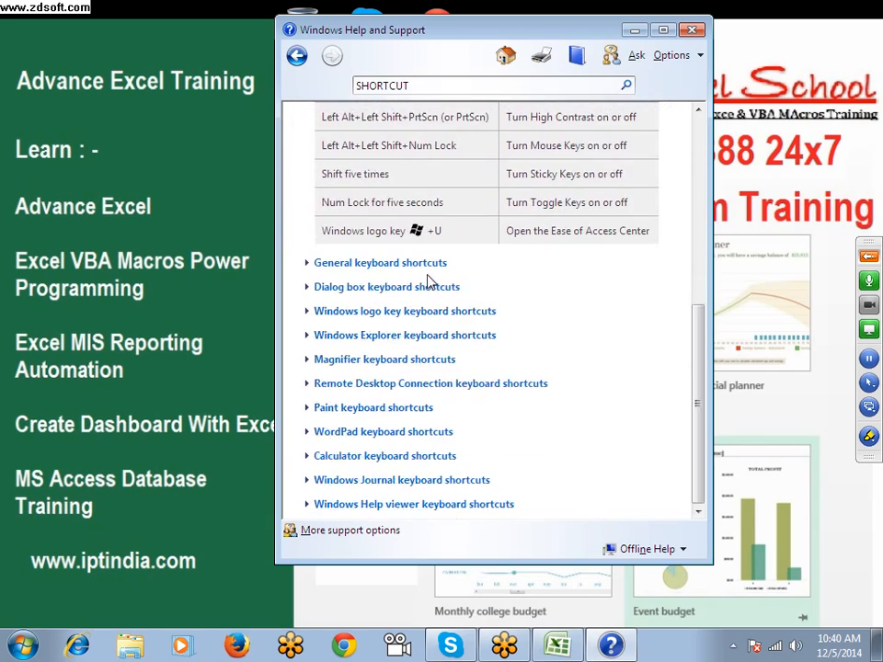
left_click(428, 265)
scroll(428, 276, "down", 10)
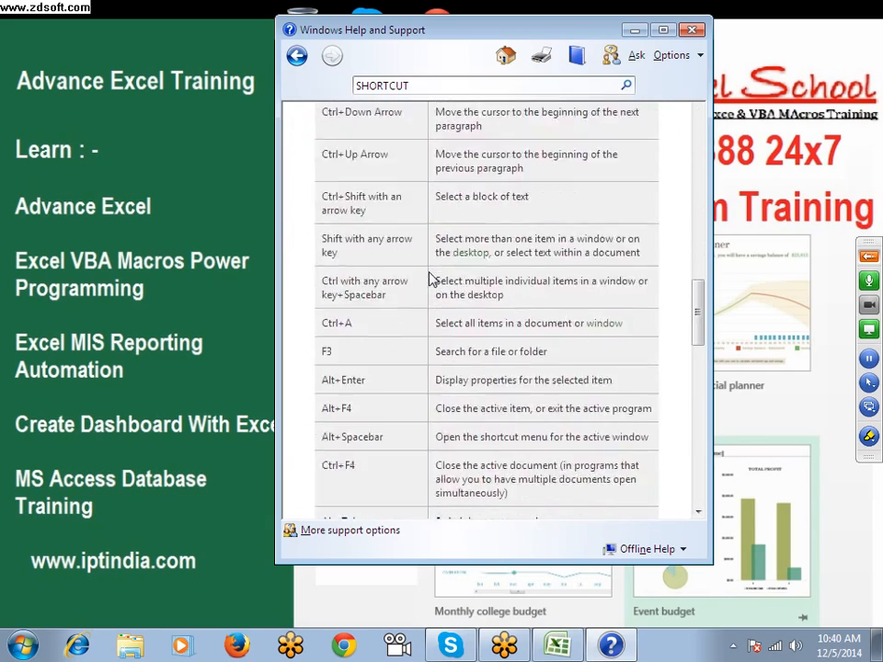
scroll(428, 276, "down", 8)
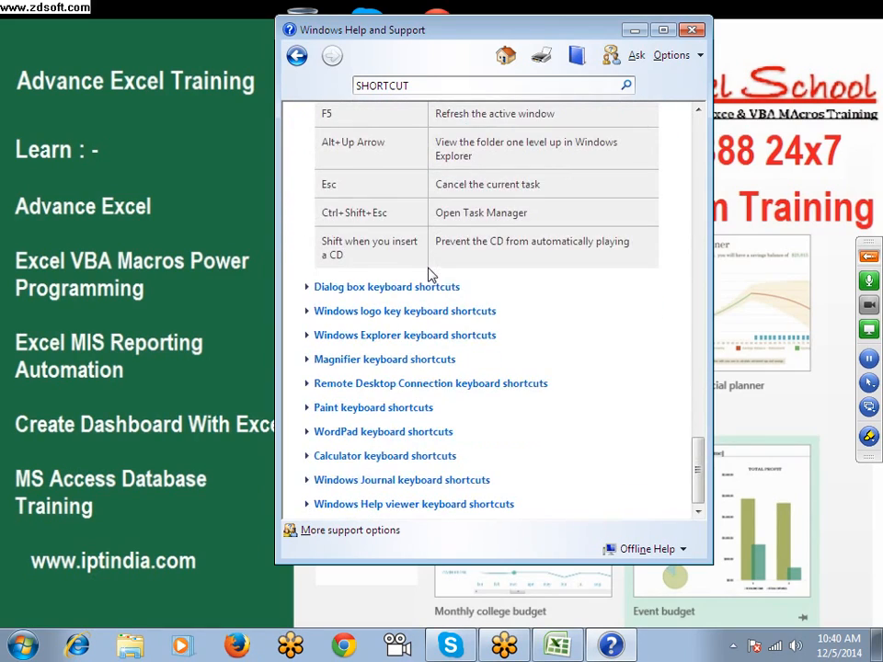
left_click(431, 287)
scroll(430, 294, "down", 5)
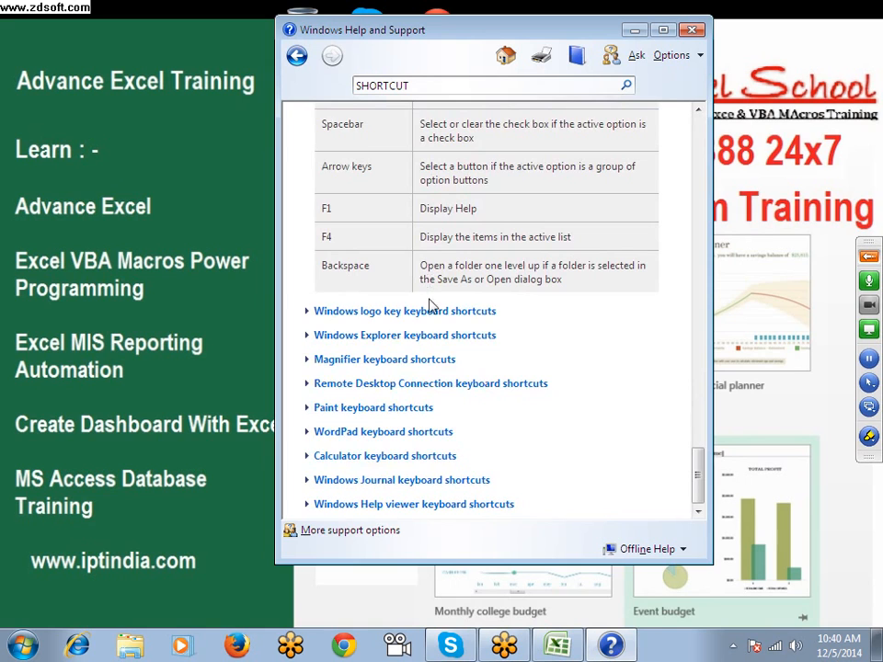
Expand and review the Windows logo key, Windows Explorer, Magnifier and Remote Desktop Connection keyboard shortcut sections
left_click(434, 312)
scroll(435, 312, "down", 20)
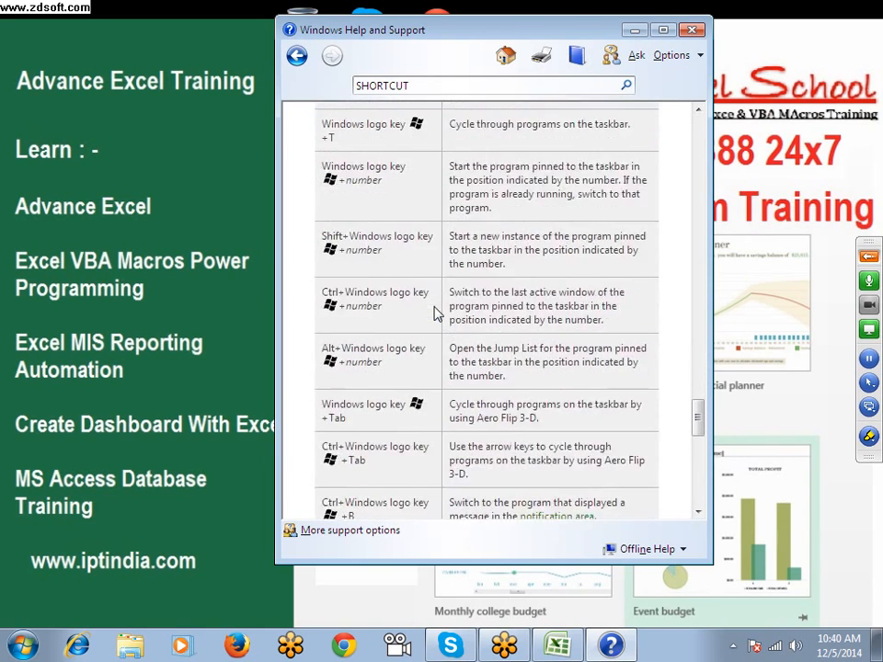
scroll(436, 313, "down", 3)
left_click(441, 334)
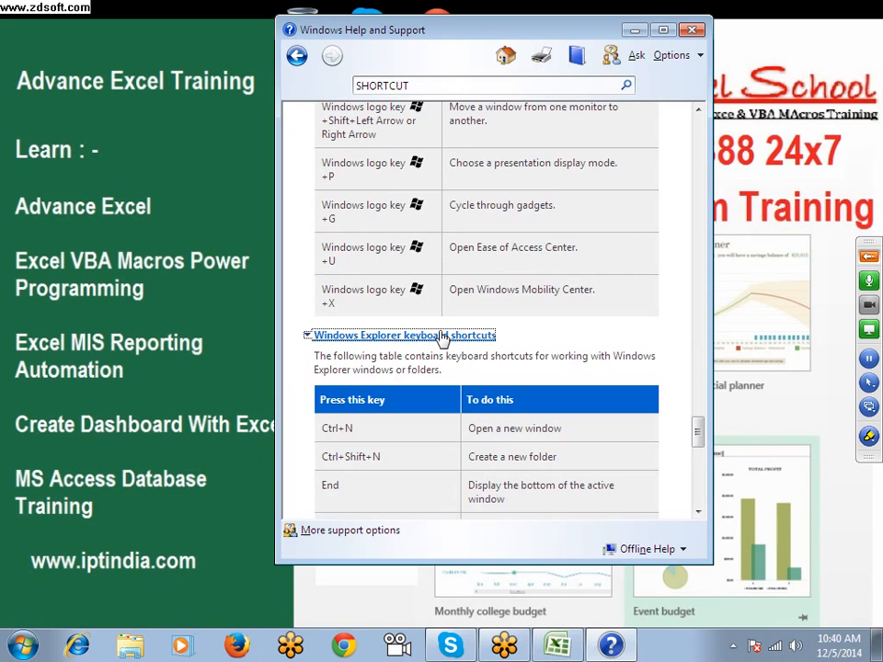
scroll(442, 335, "down", 10)
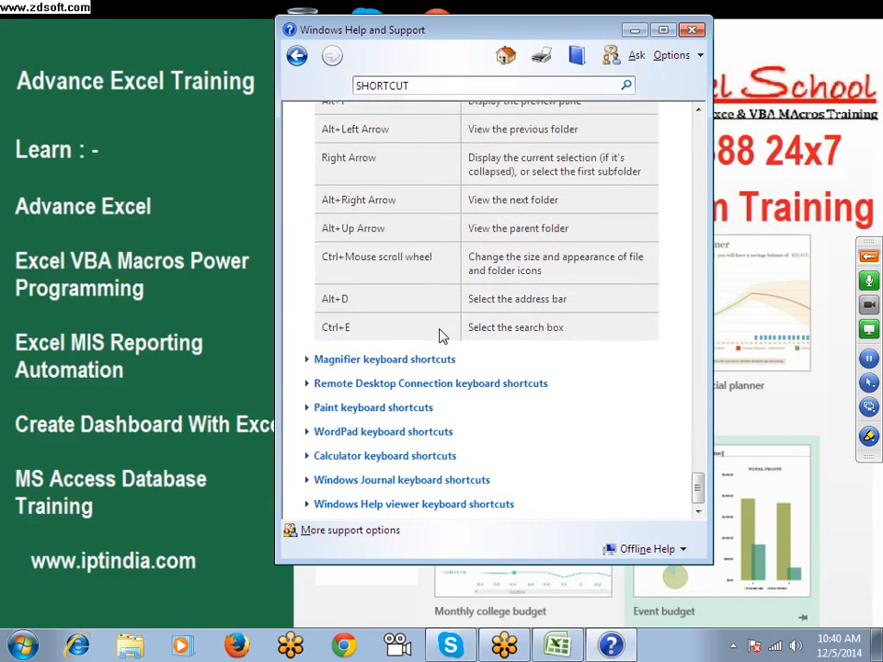
left_click(437, 359)
scroll(436, 357, "down", 6)
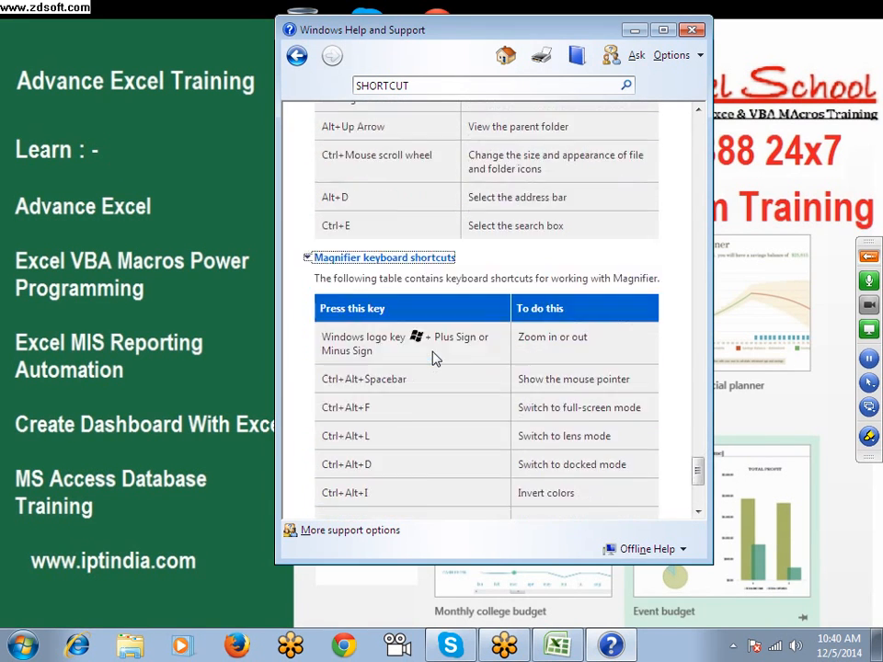
left_click(432, 383)
scroll(438, 386, "down", 8)
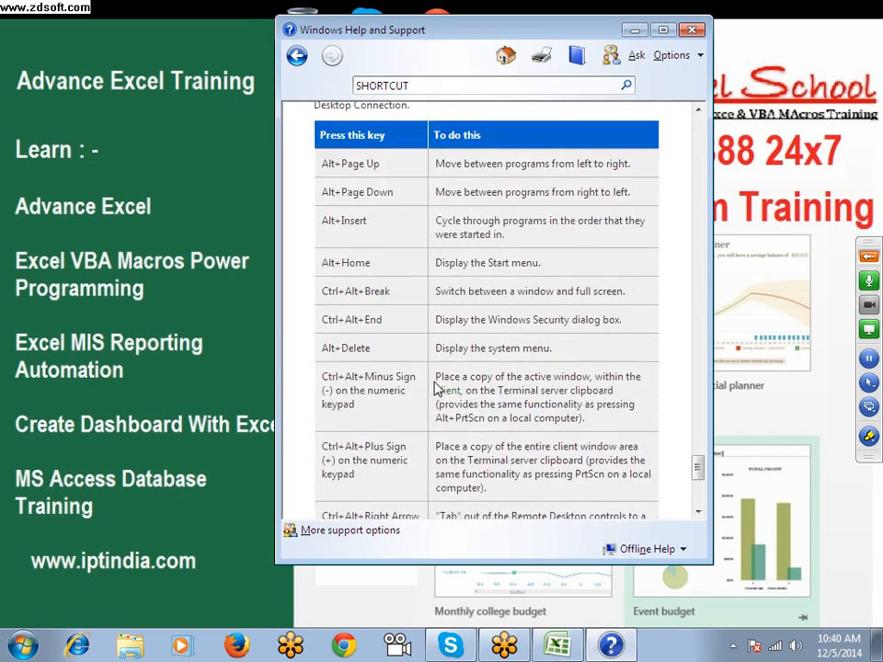
scroll(438, 386, "down", 1)
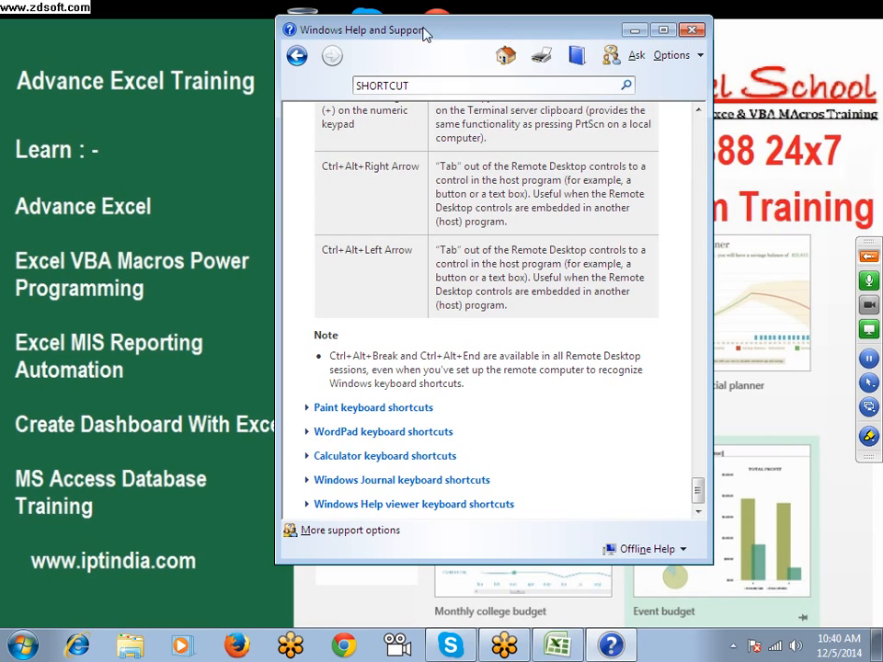
Close Windows Help and Support and refresh the desktop
left_click_drag(420, 33, 488, 95)
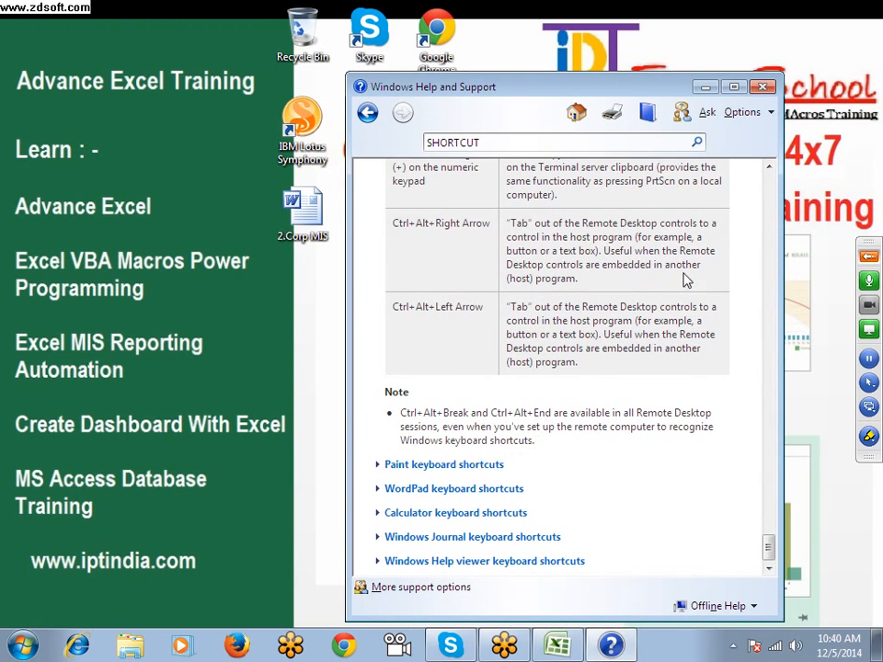
left_click(765, 88)
right_click(534, 261)
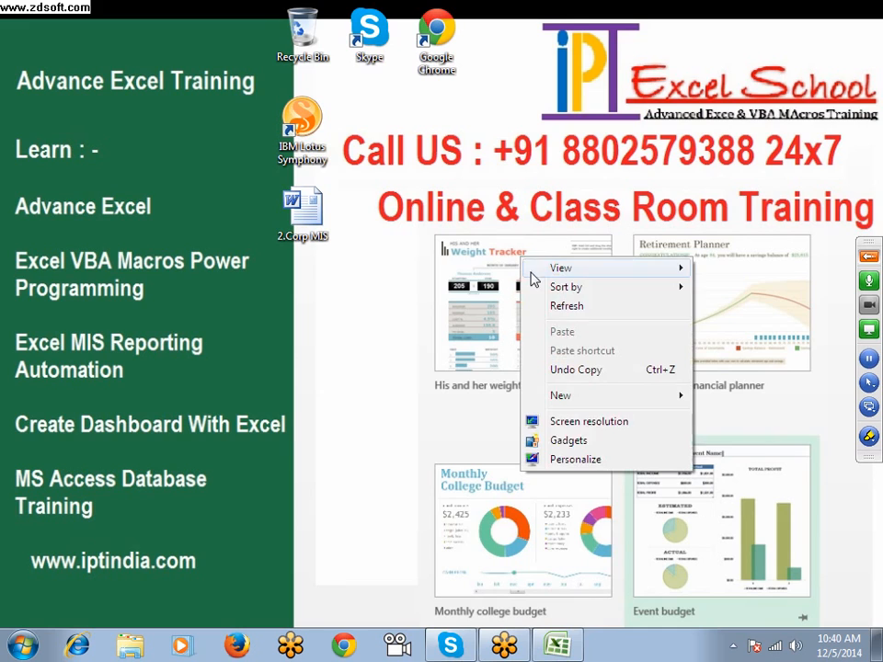
left_click(569, 315)
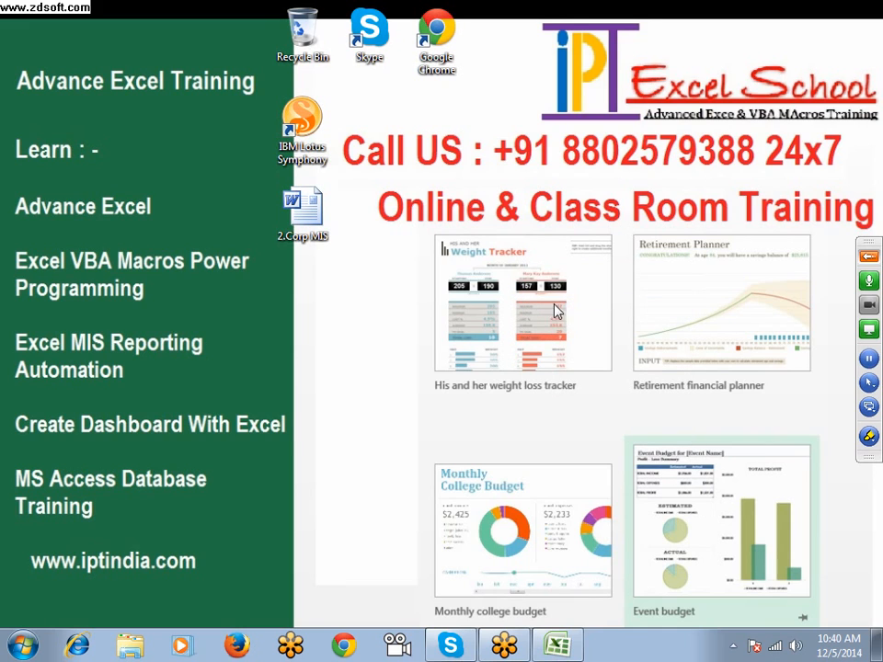
Switch to Windows Explorer and browse Local Disk (D:), the Documents library and the Downloads folder
left_click(136, 646)
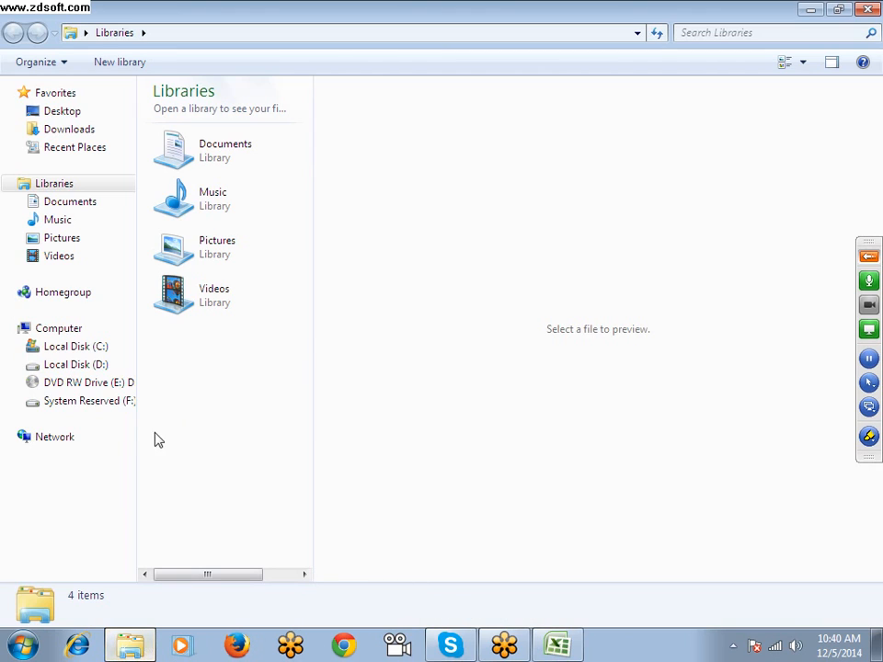
left_click(99, 365)
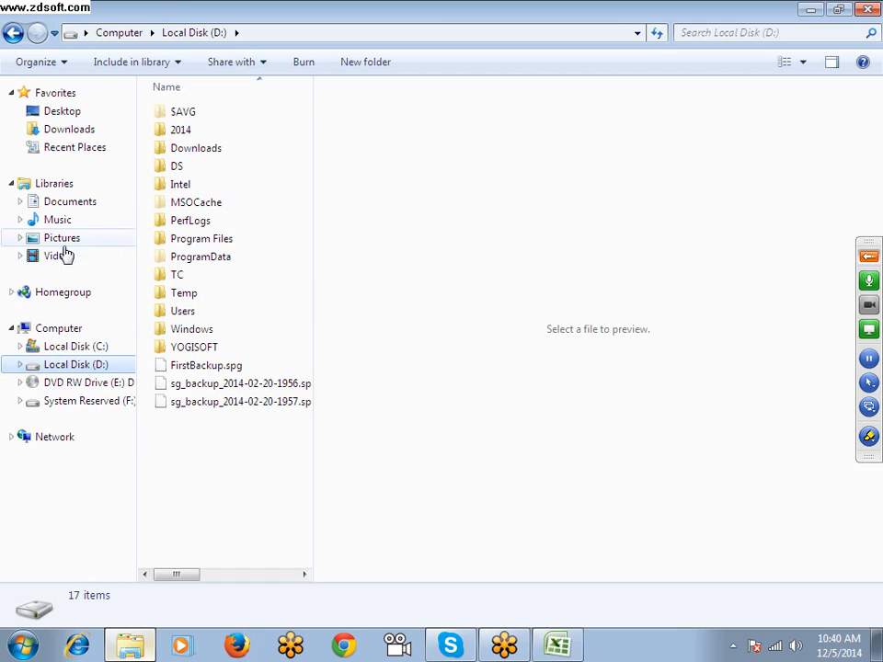
left_click(70, 202)
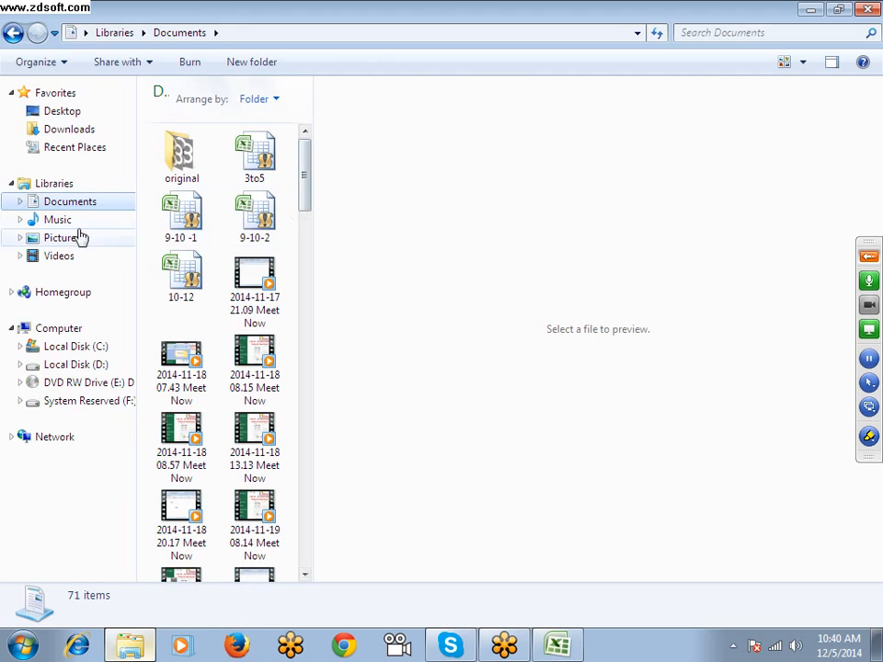
left_click(71, 129)
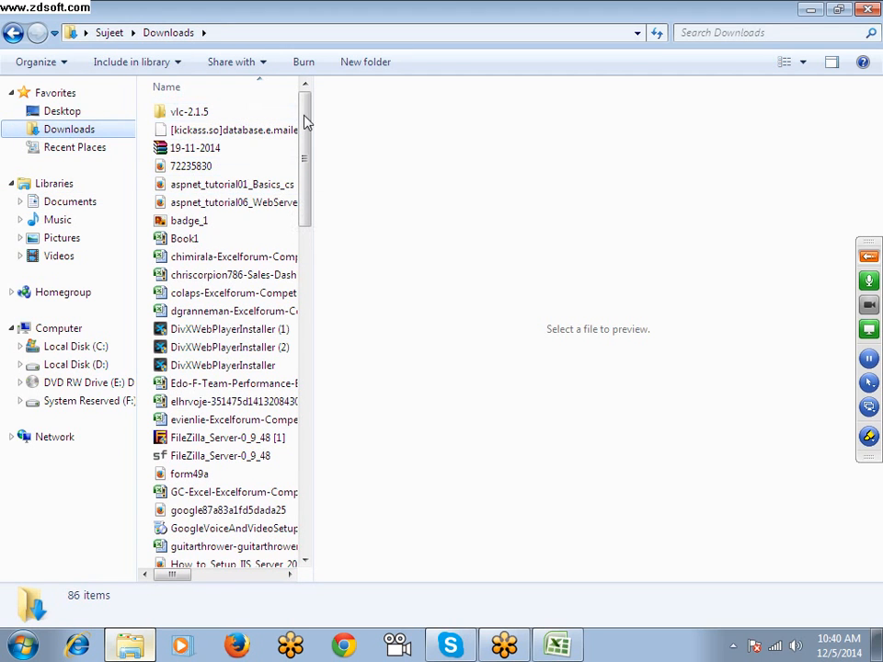
Sort the Downloads files by date modified and hide the preview pane
left_click_drag(313, 128, 719, 135)
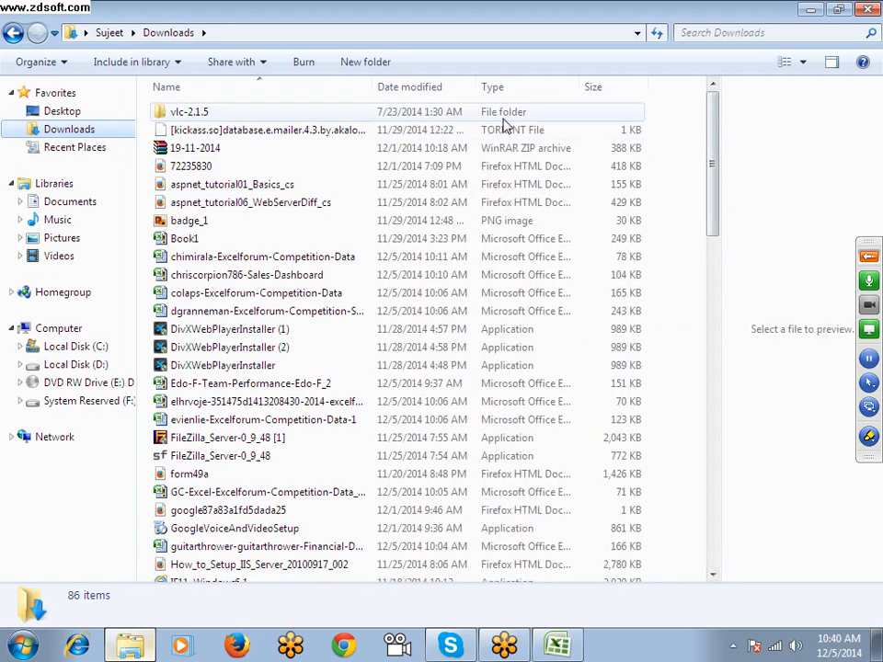
left_click(407, 90)
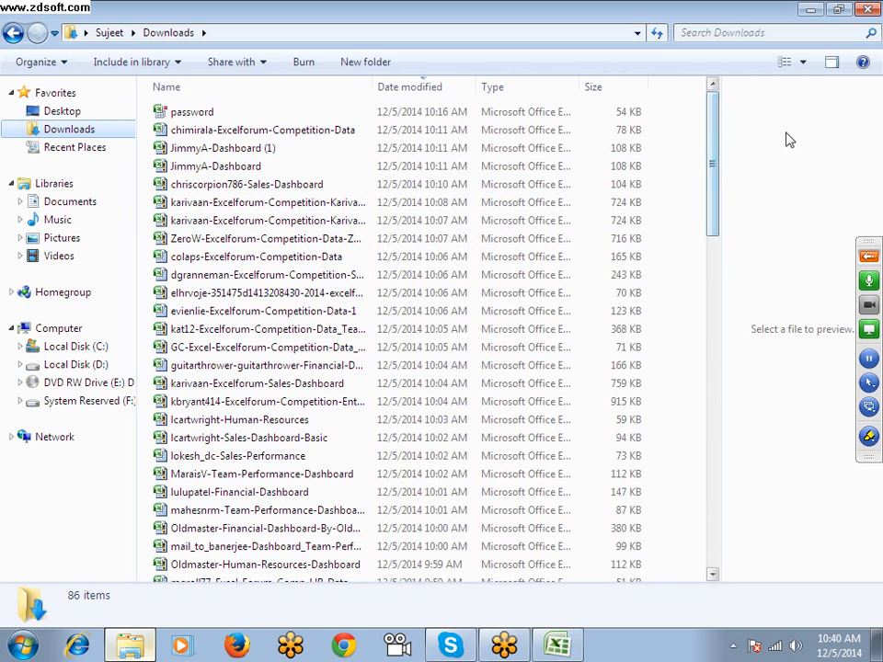
left_click(832, 62)
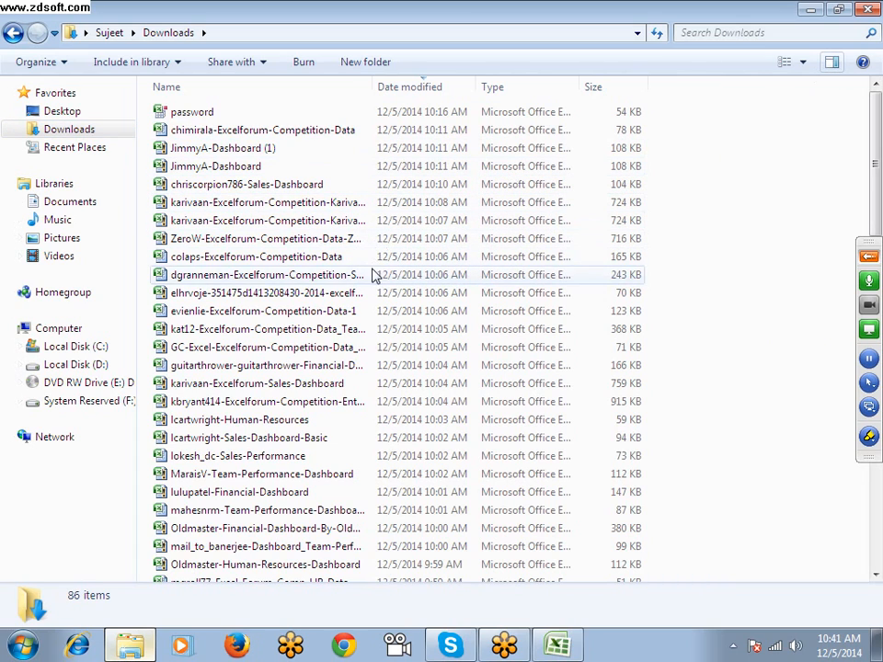
Open the 2014 Excelforum dashboard competition workbook from Downloads and choose Team C in cell B3 of the Team Performance Dashboard
left_click(285, 261)
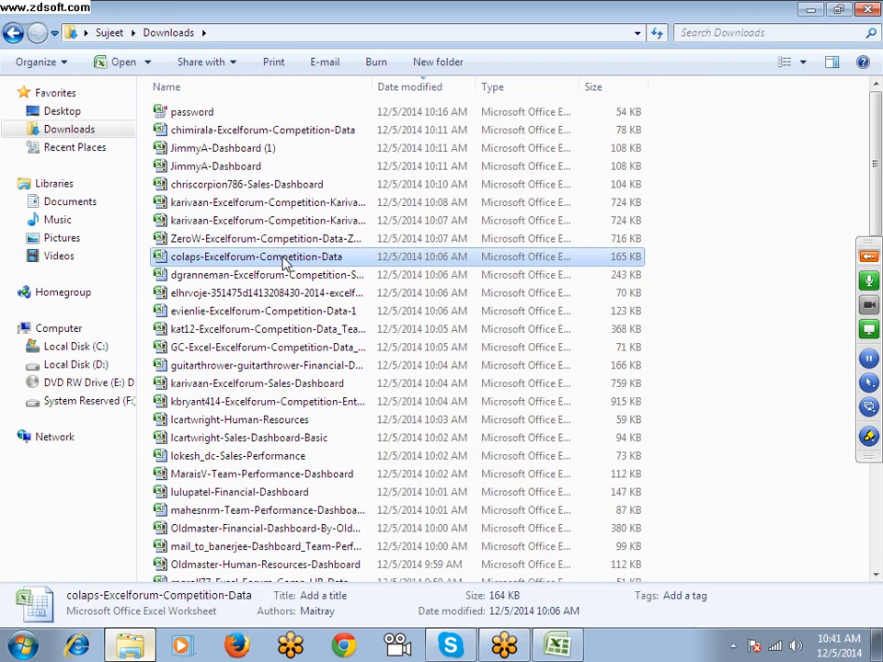
double_click(233, 294)
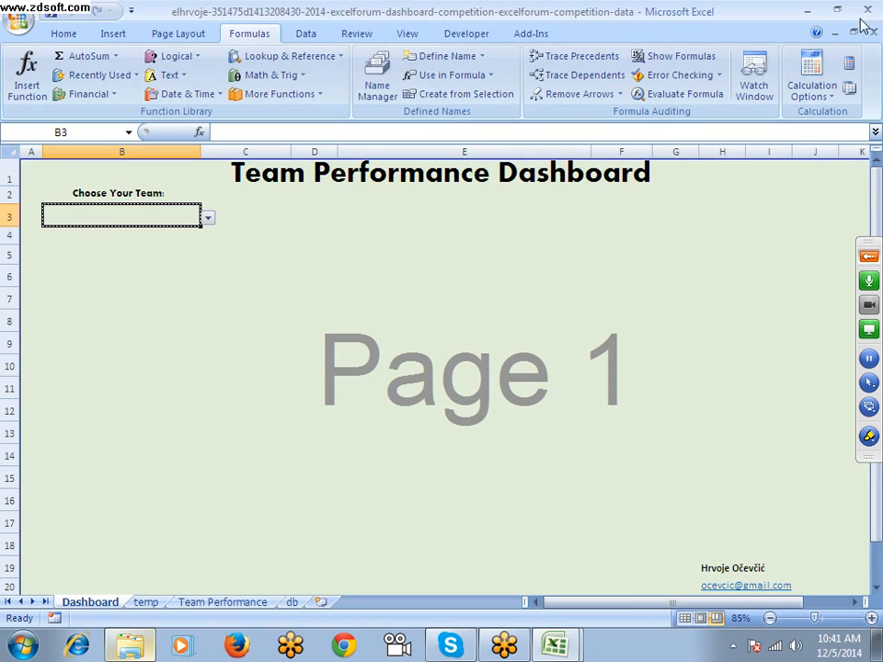
left_click(207, 219)
left_click(166, 263)
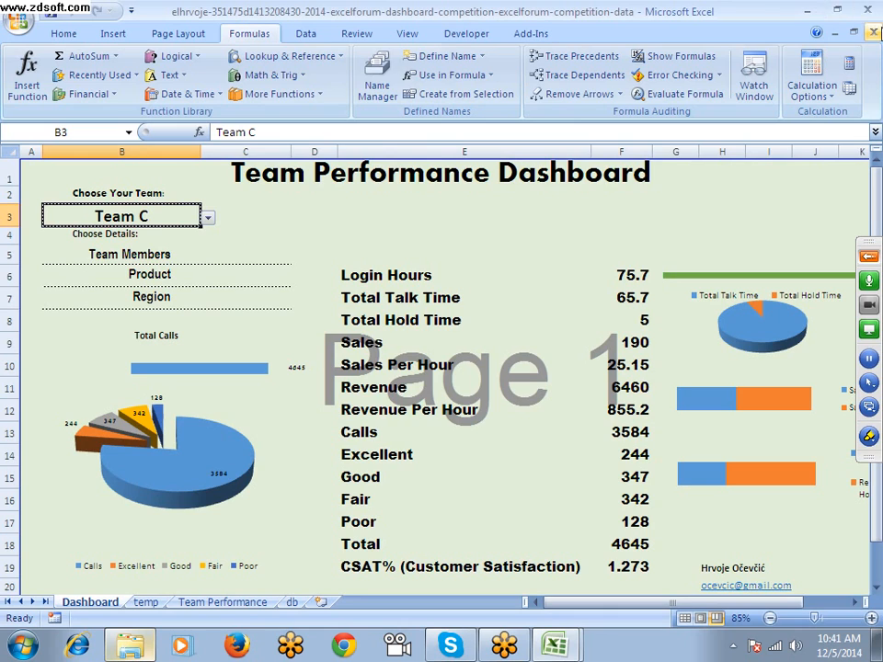
Close the dashboard workbook without saving changes and open the Documents library in Windows Explorer
left_click(874, 10)
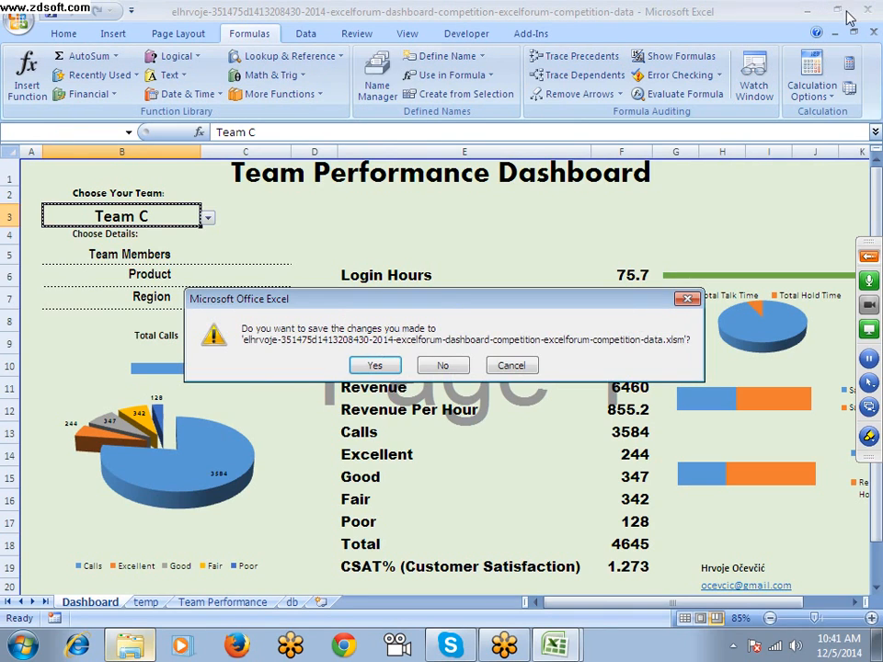
left_click(443, 364)
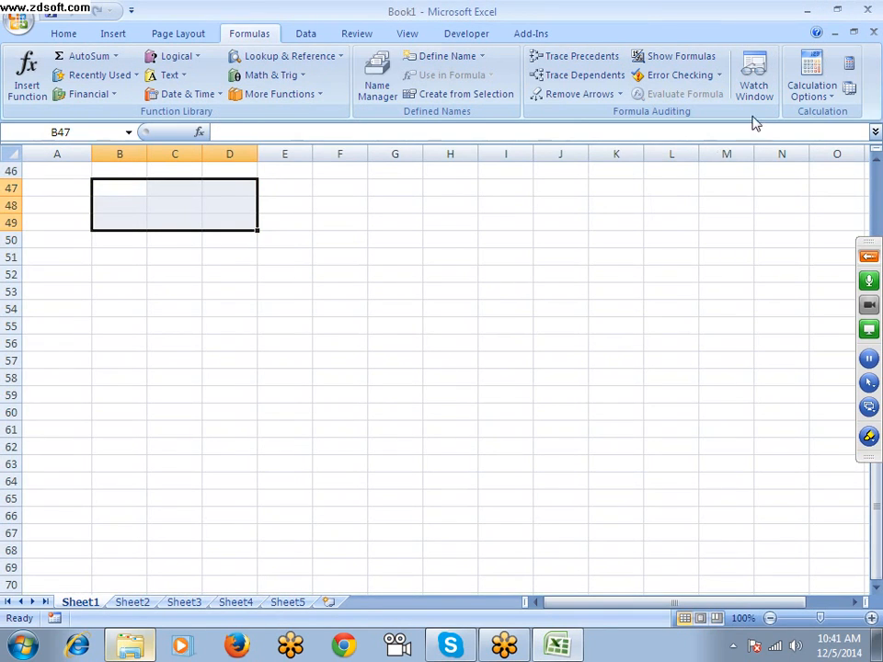
left_click(126, 651)
left_click(94, 204)
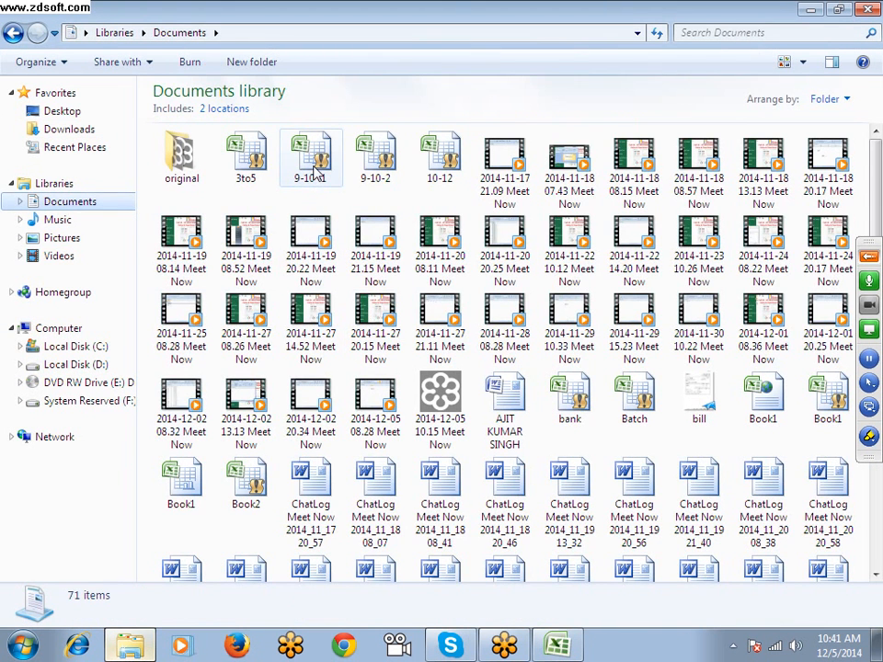
Select the 9-10 -1 workbook in the Documents library, then minimize the Explorer and Book1 windows to show the desktop
left_click(316, 172)
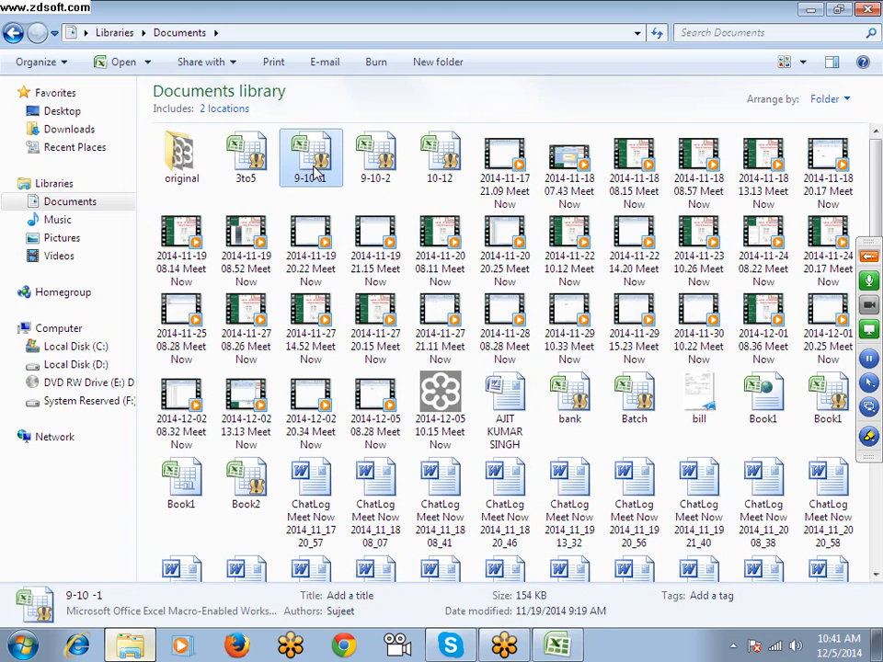
left_click(369, 167)
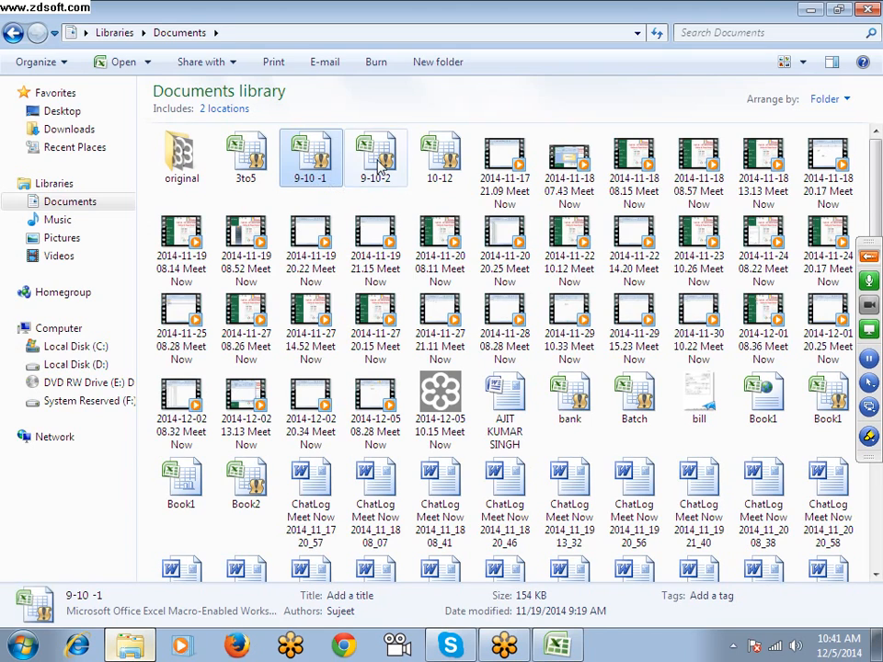
left_click(320, 163)
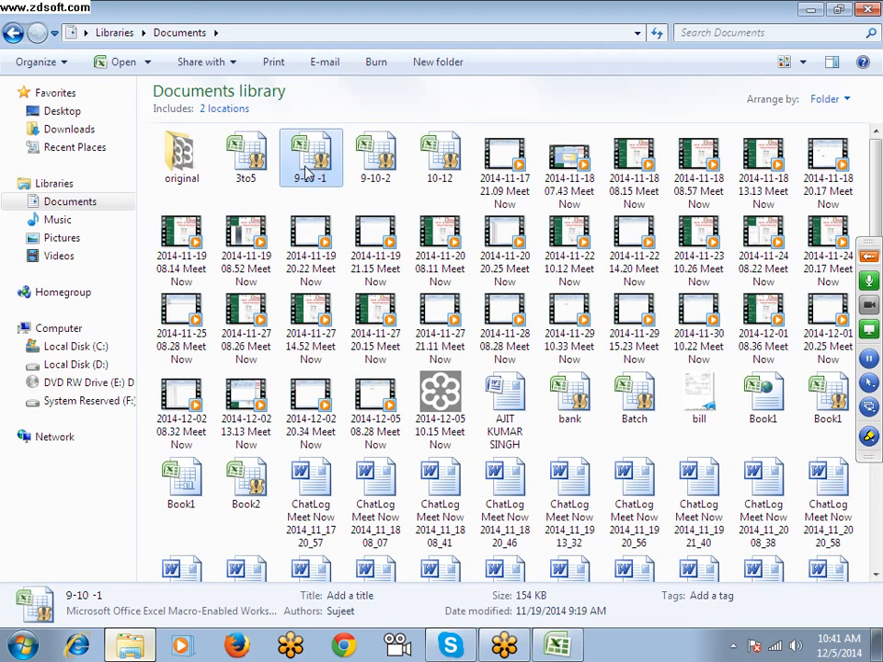
left_click(811, 11)
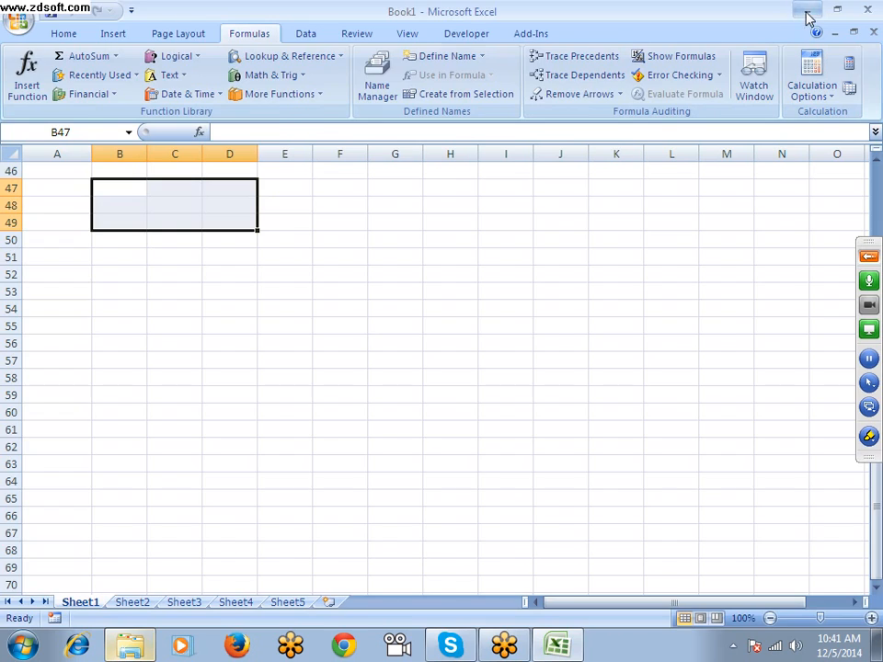
left_click(807, 11)
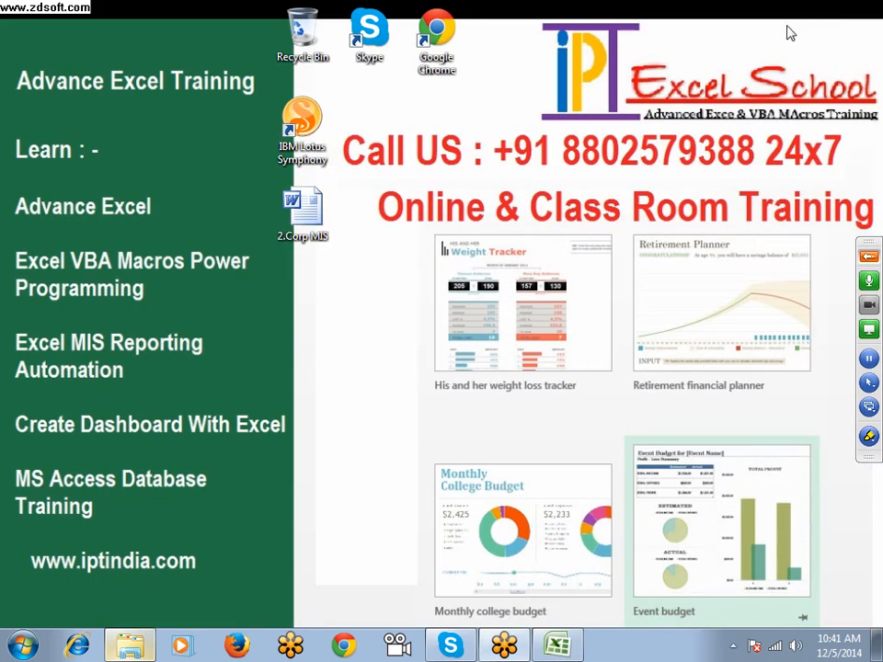
Select the 2.Corp MIS document on the desktop, then refresh the desktop
left_click(316, 227)
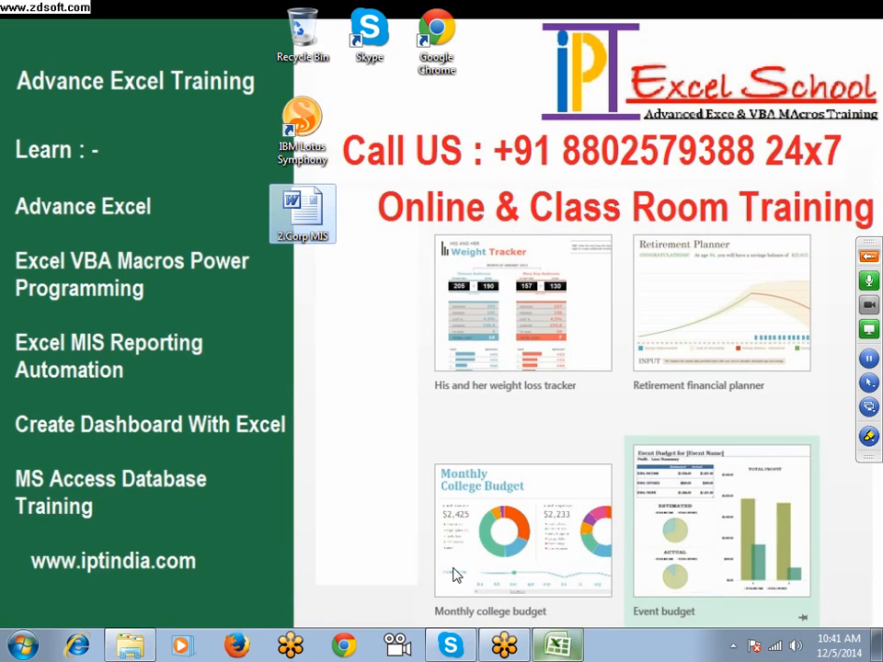
right_click(338, 347)
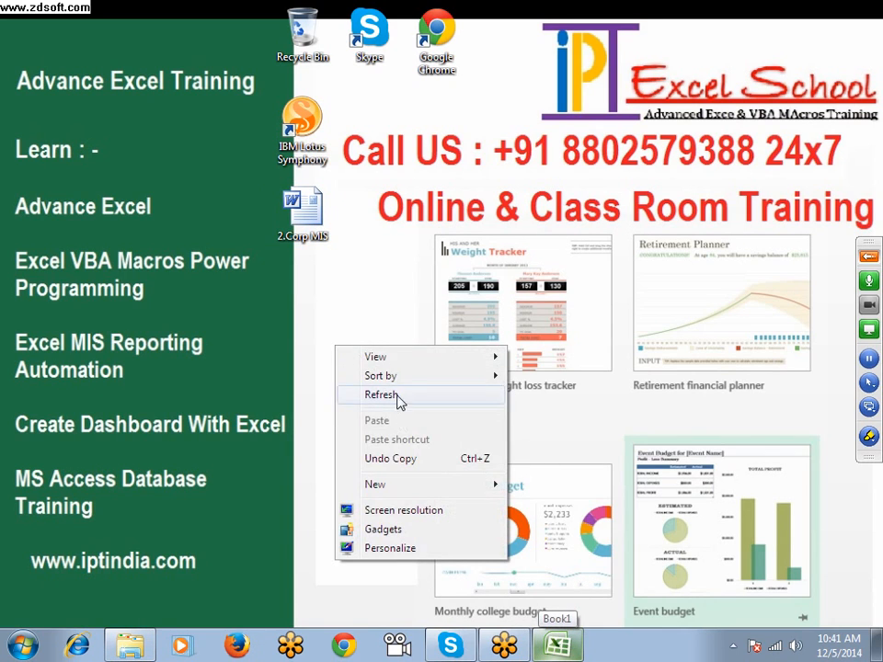
left_click(398, 393)
right_click(391, 377)
left_click(424, 426)
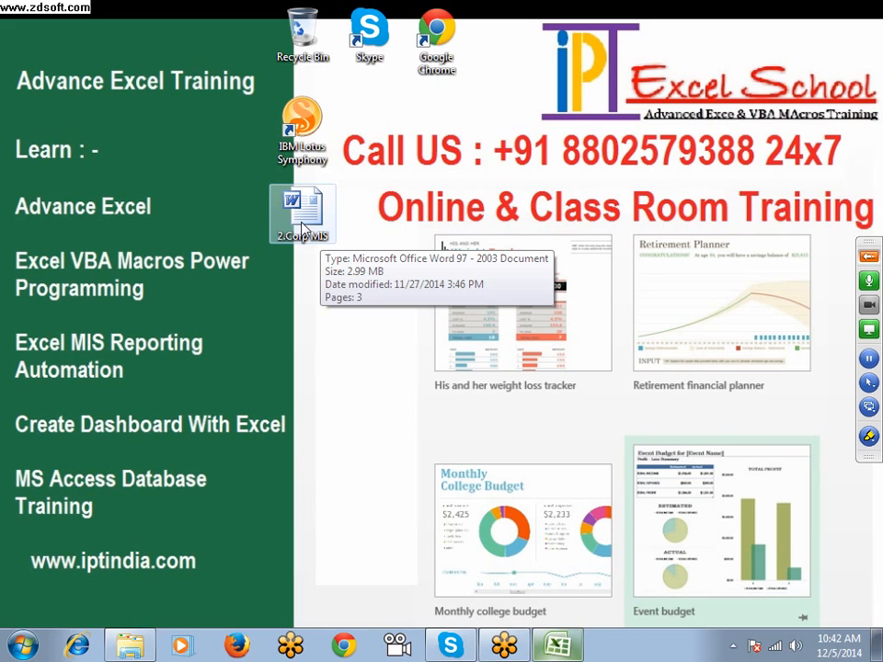
Restore the Book1 window, then switch to the Documents library in Windows Explorer and select the 9-10 -1 workbook
left_click(557, 646)
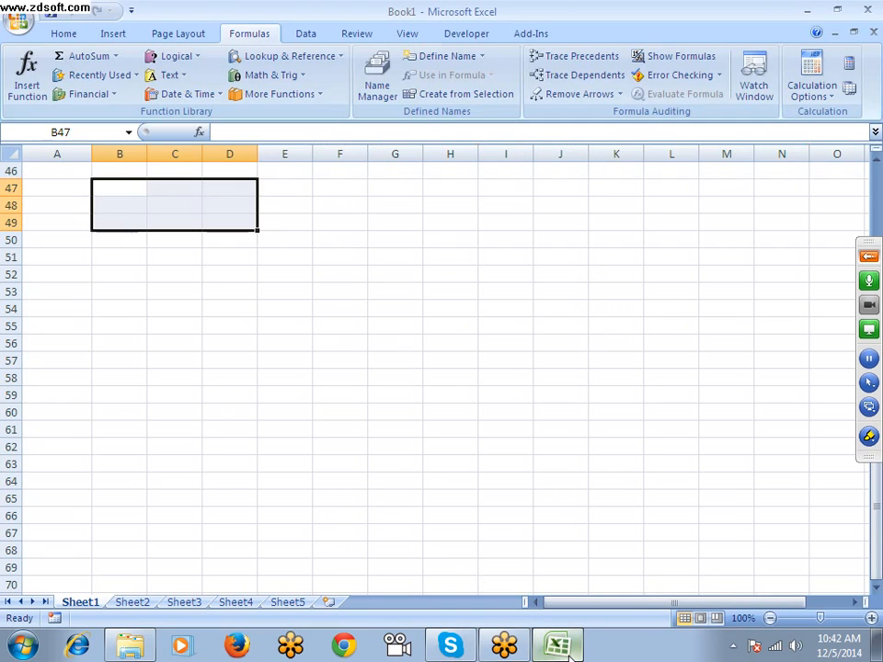
left_click(144, 651)
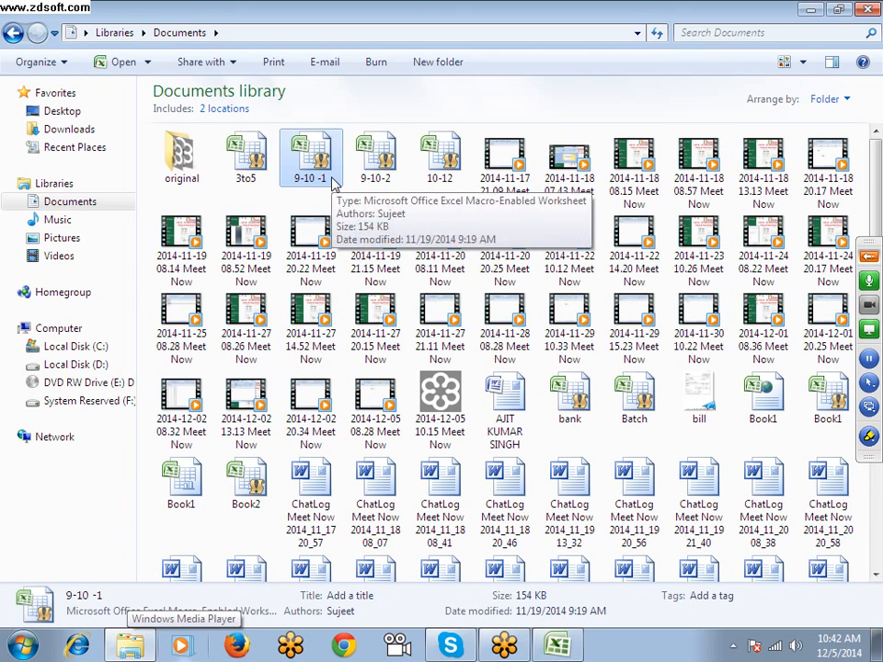
left_click(332, 181)
left_click(389, 198)
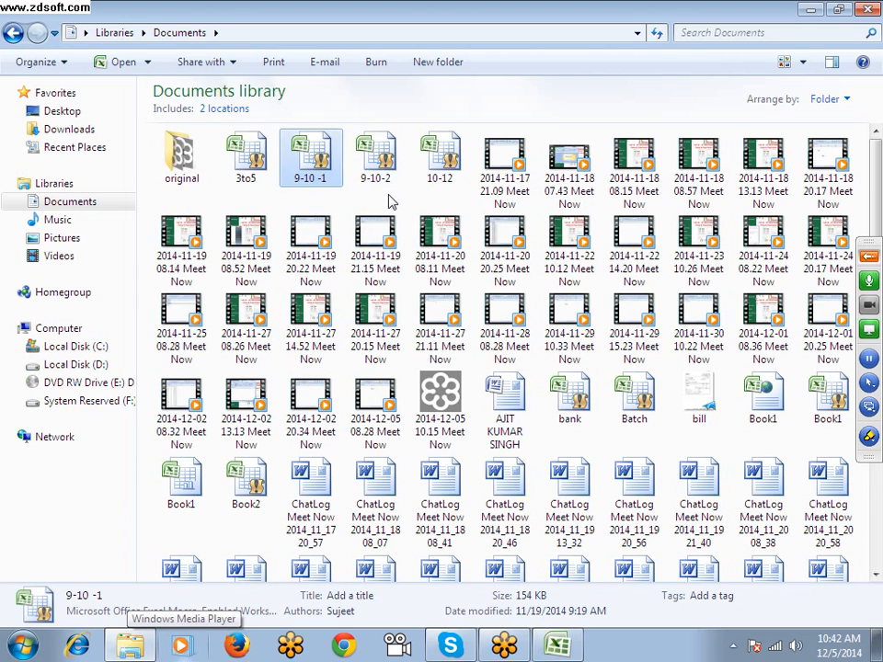
Open the detailed file properties of the 9-10-2 workbook and set its title to "Dashboard Example File"
left_click(381, 176)
right_click(381, 175)
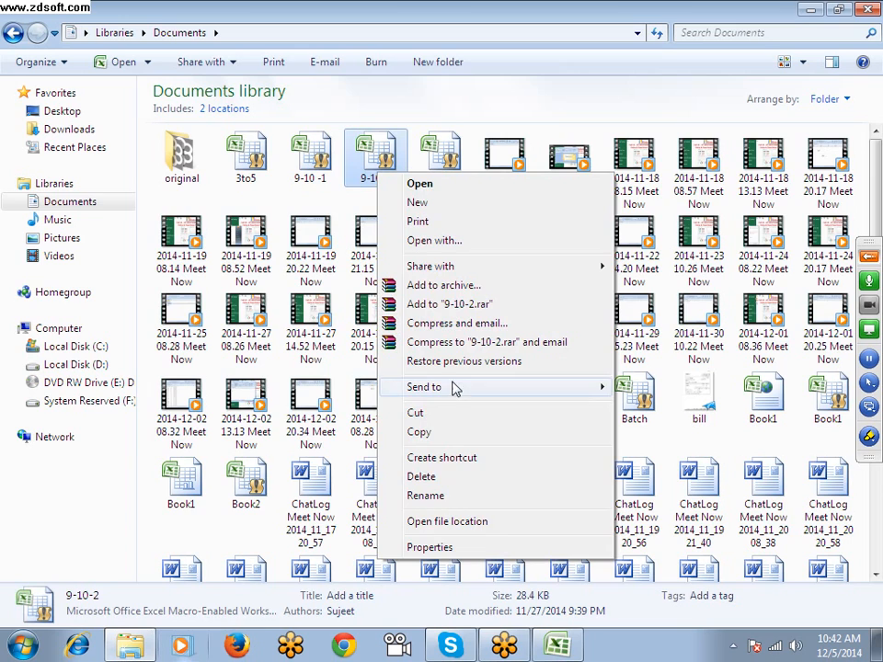
left_click(491, 549)
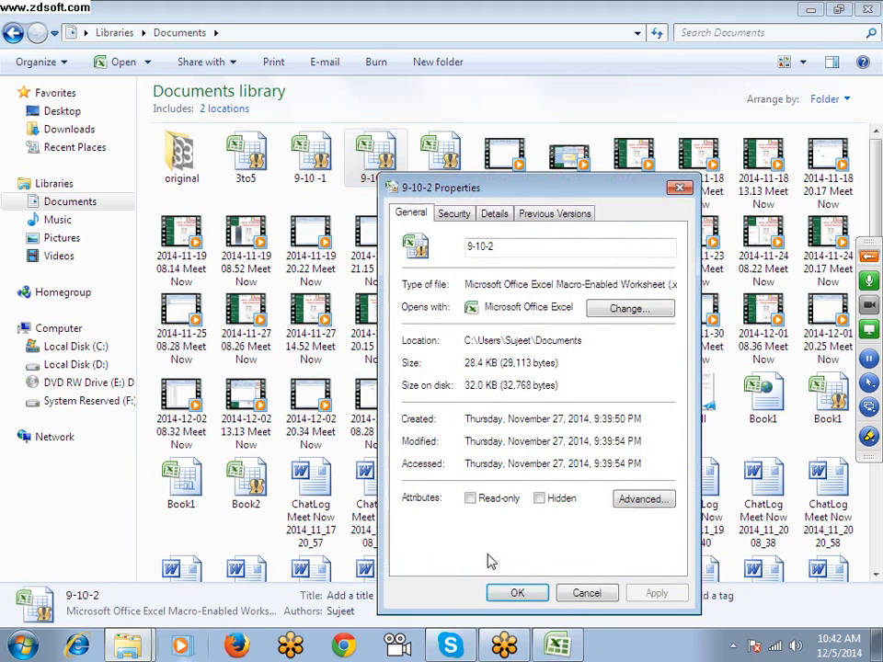
left_click(502, 216)
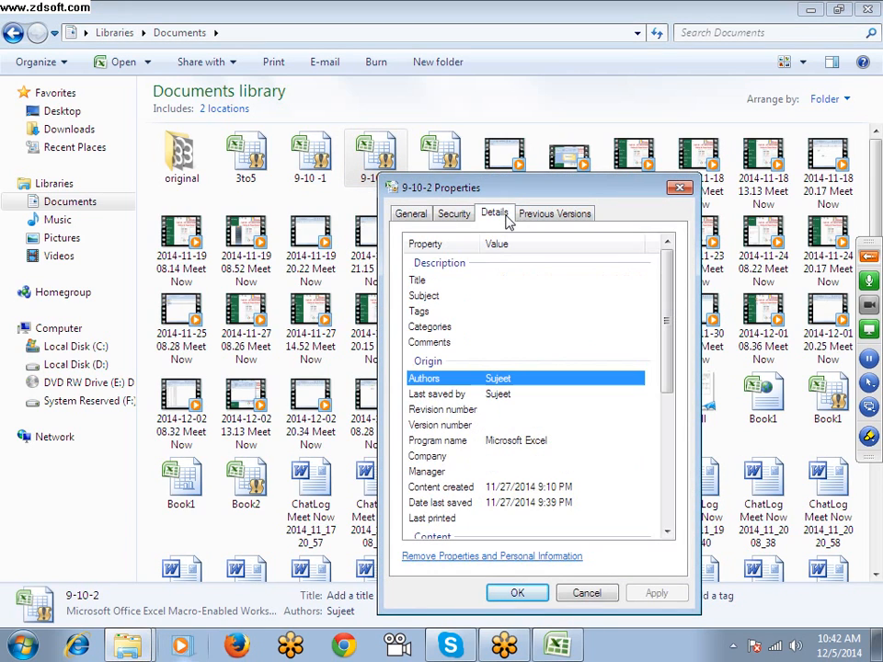
left_click(513, 283)
left_click_drag(499, 187, 563, 142)
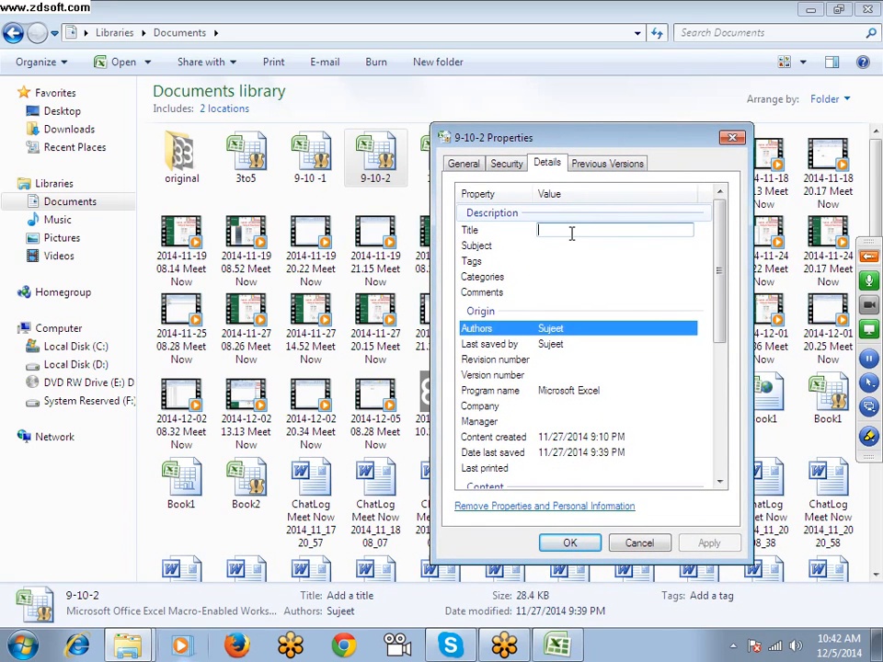
type("dA")
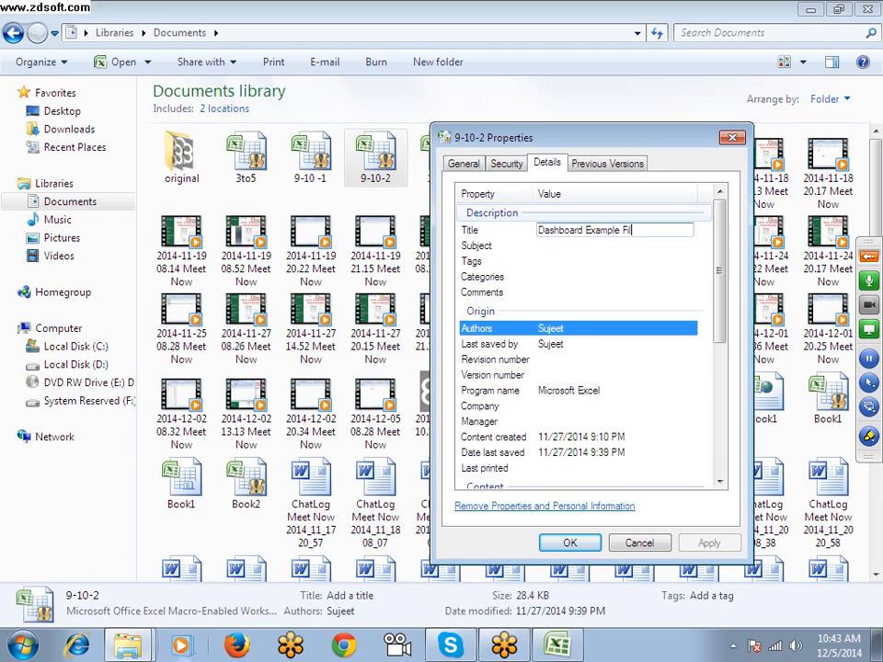
Enter "9 to 10 Batch" as the 9-10-2 workbook's comment, apply the properties and close the dialog
left_click(533, 246)
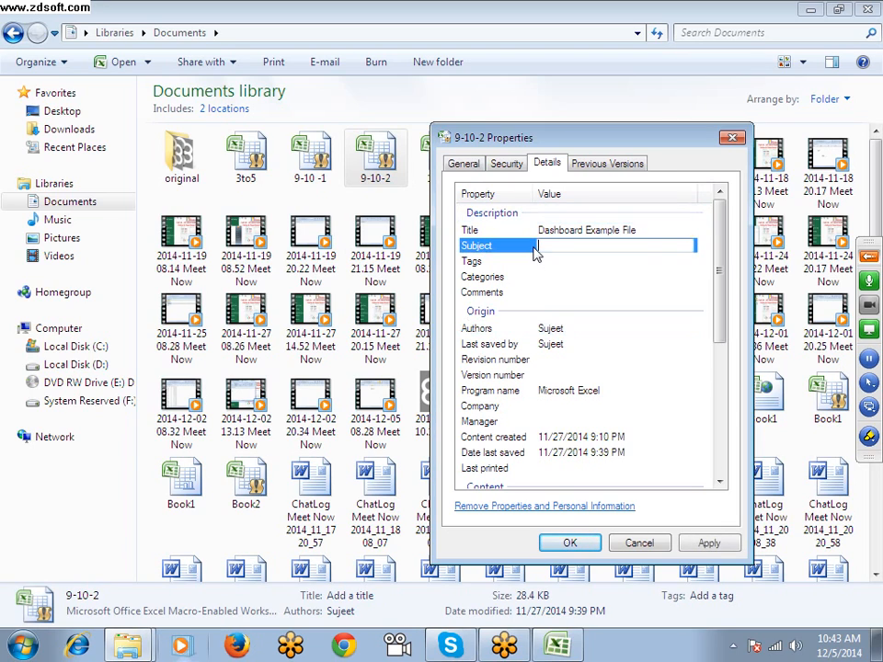
left_click(559, 264)
left_click(560, 272)
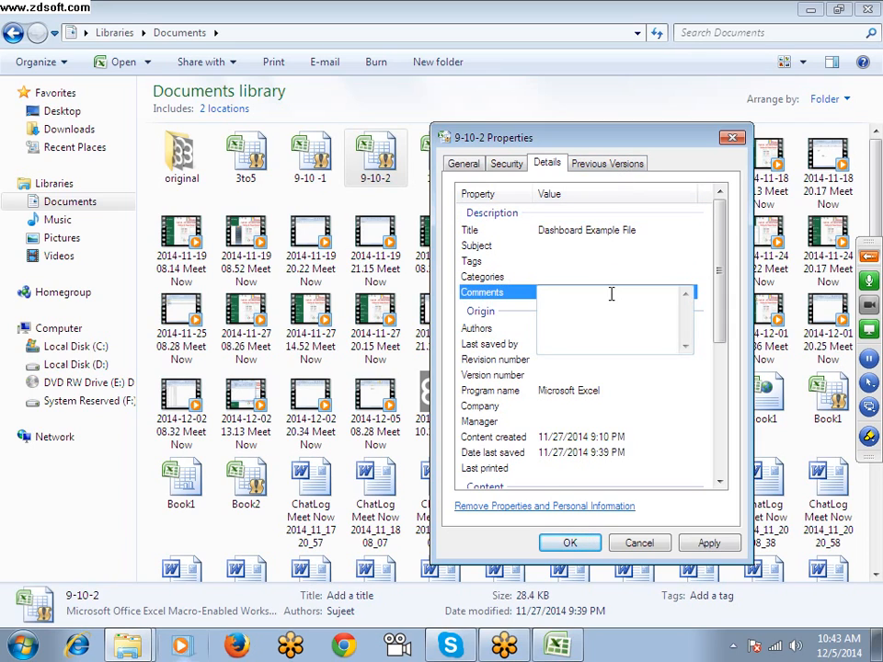
type("9 to 10 Batch")
left_click(714, 549)
left_click(618, 546)
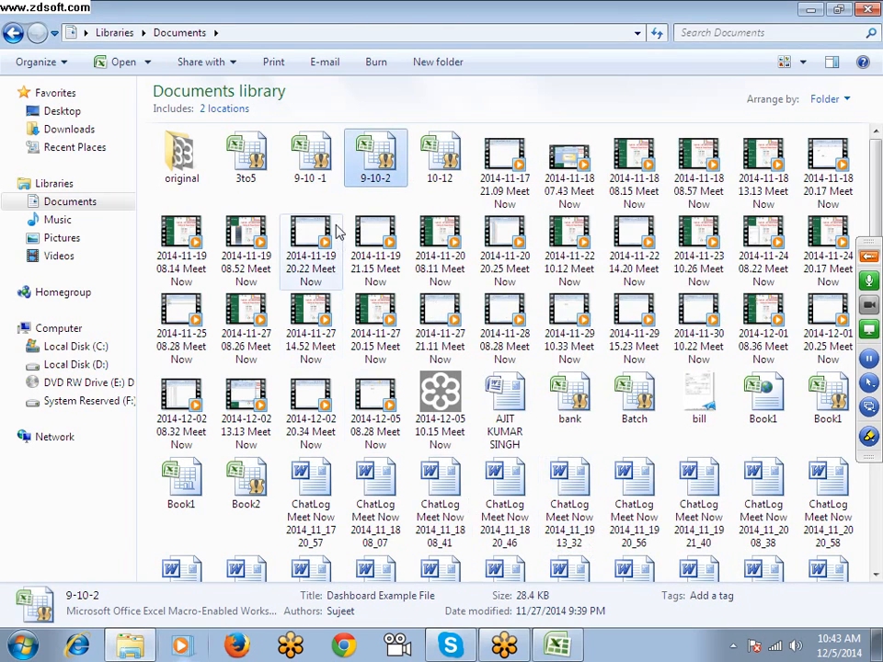
Refresh the Documents library and show the file information tip of the 9-10-2 workbook
right_click(410, 193)
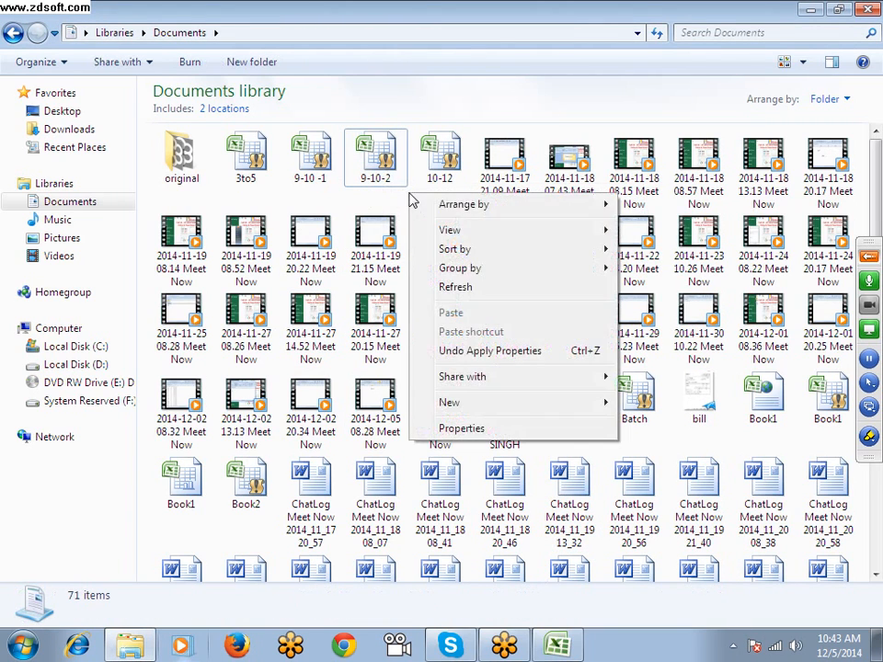
left_click(455, 287)
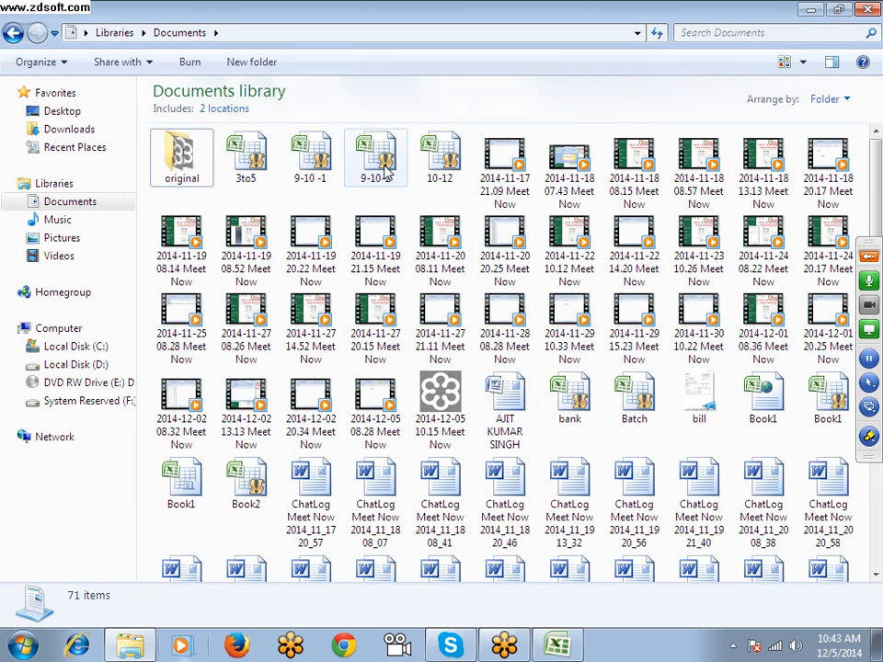
mouse_move(387, 170)
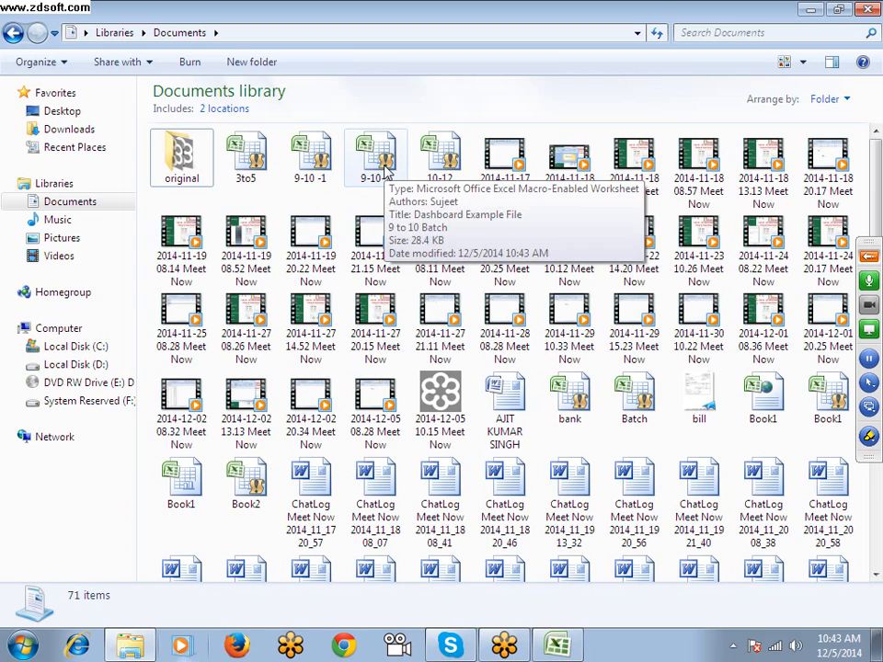
Search the Documents library for "Example"
left_click(749, 32)
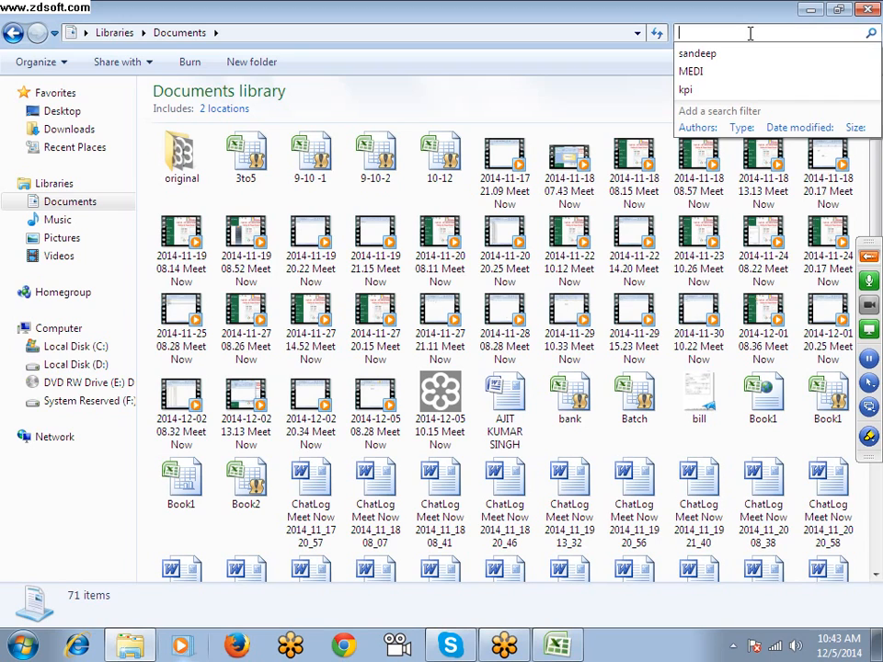
key("Escape")
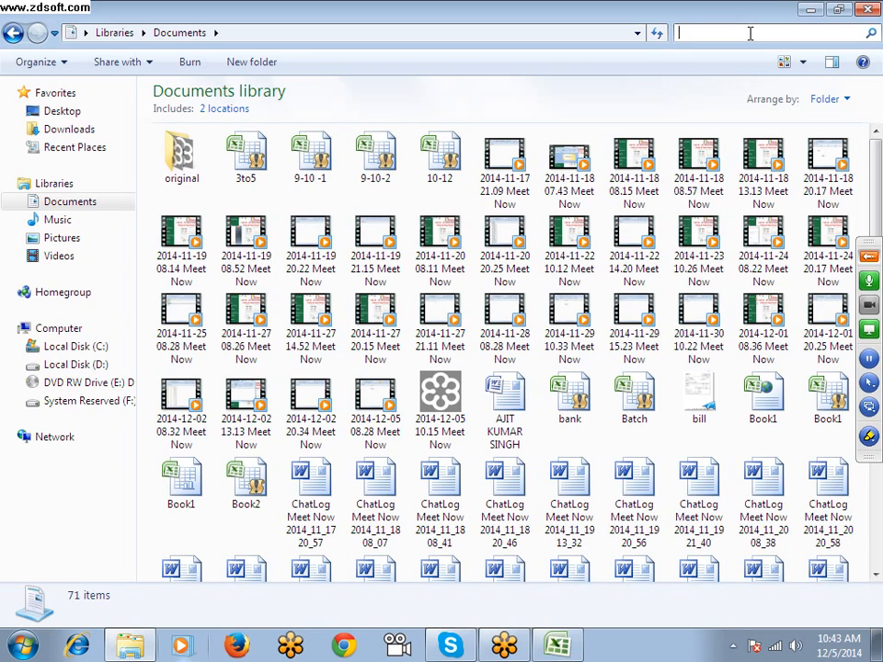
type("Ex")
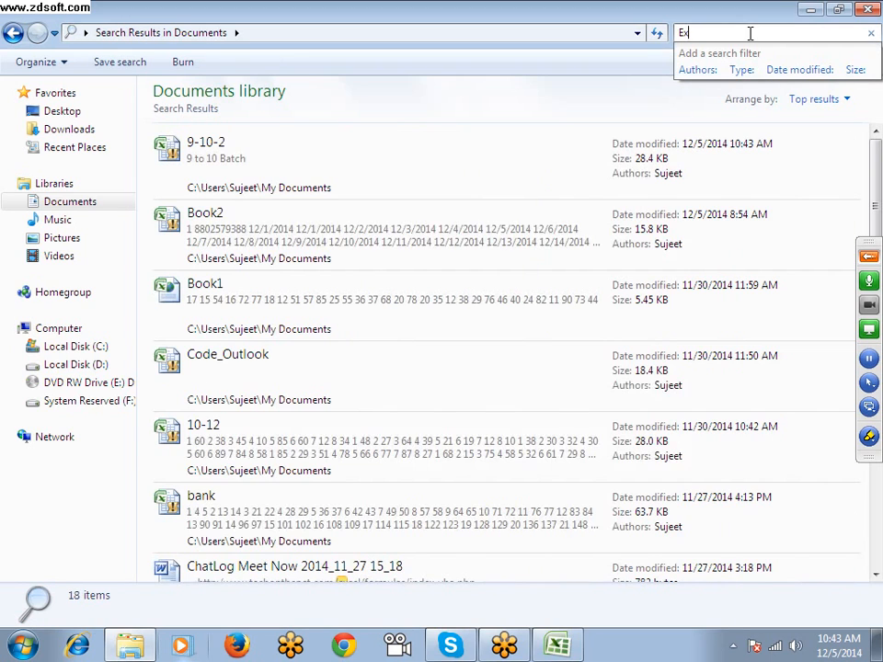
type("ample")
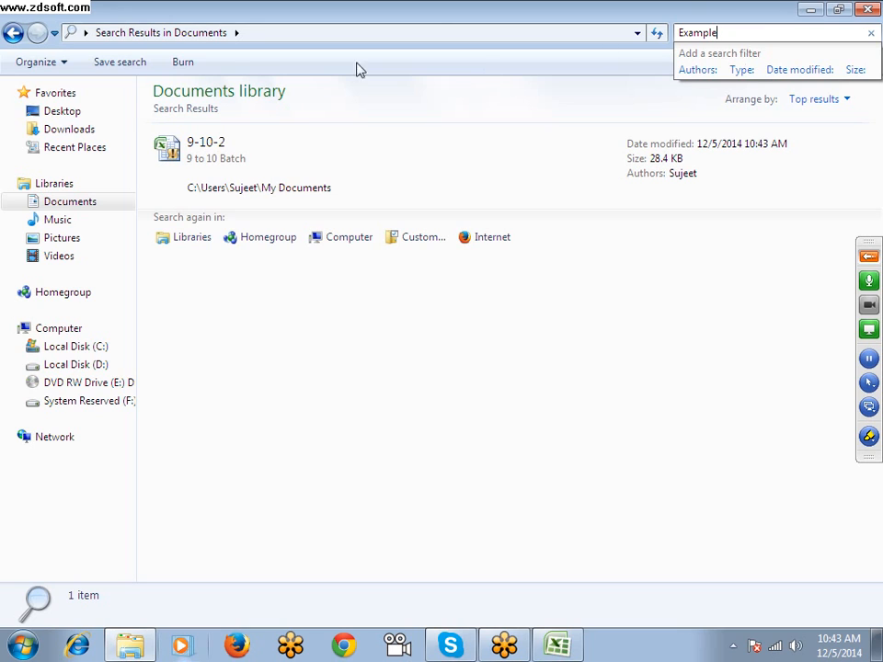
Open the detailed properties of the 9-10-2 workbook in the search results and examine its title, tags and comments
right_click(185, 164)
left_click(236, 536)
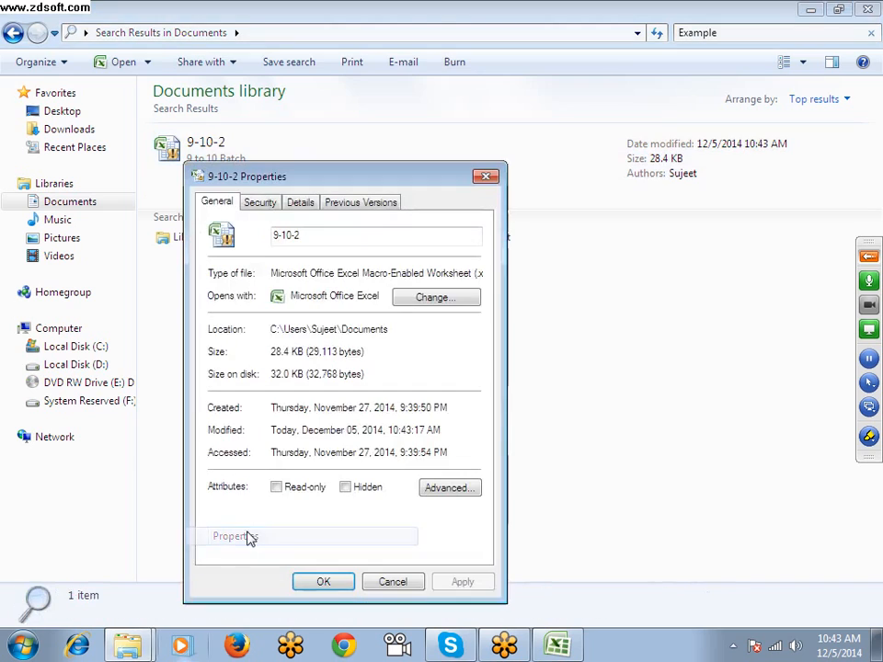
left_click(301, 203)
left_click(300, 316)
left_click(306, 332)
left_click(309, 300)
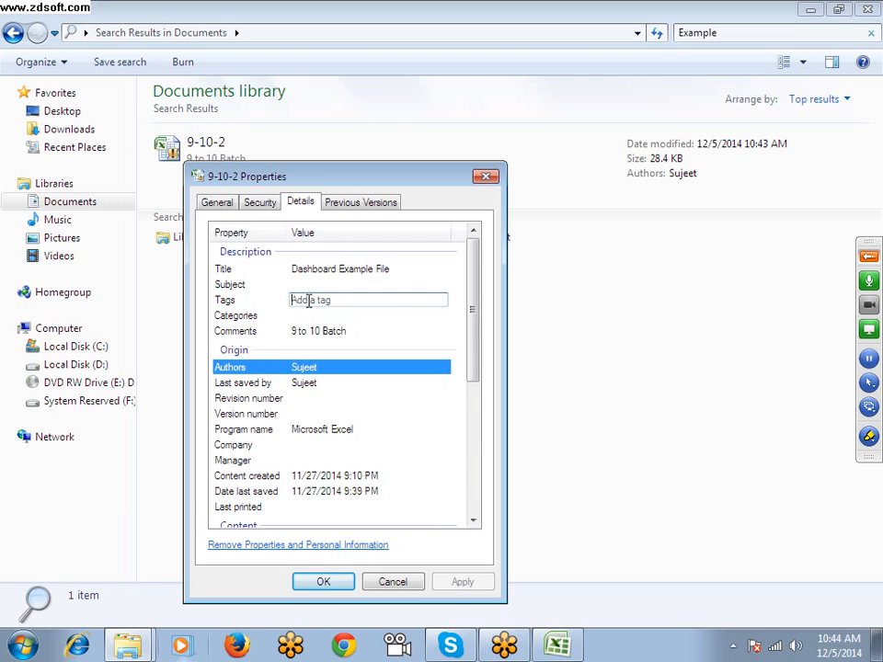
Dismiss the 9-10-2 properties, close the search results window and return to the Book1 workbook in Excel
left_click(390, 582)
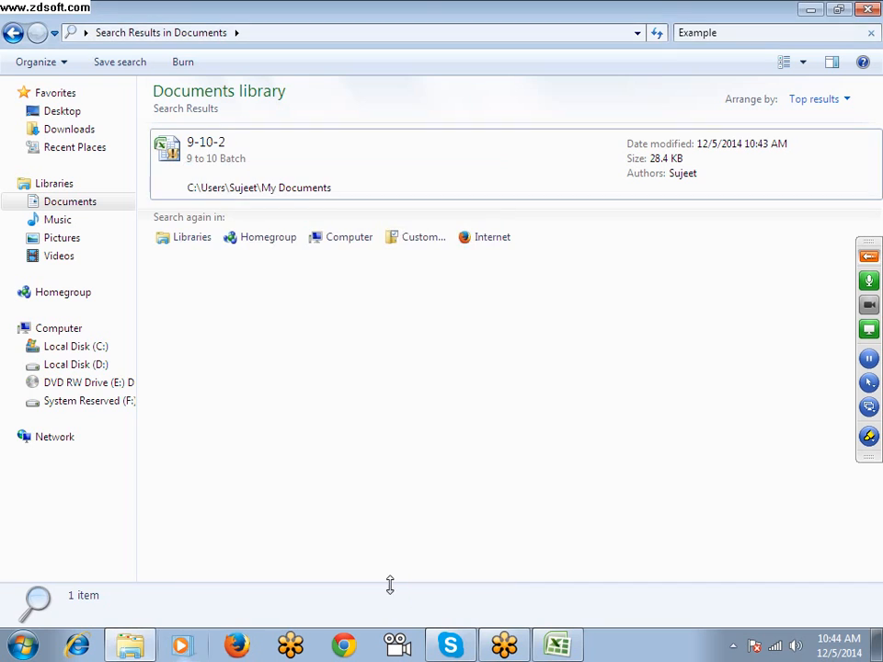
left_click(867, 13)
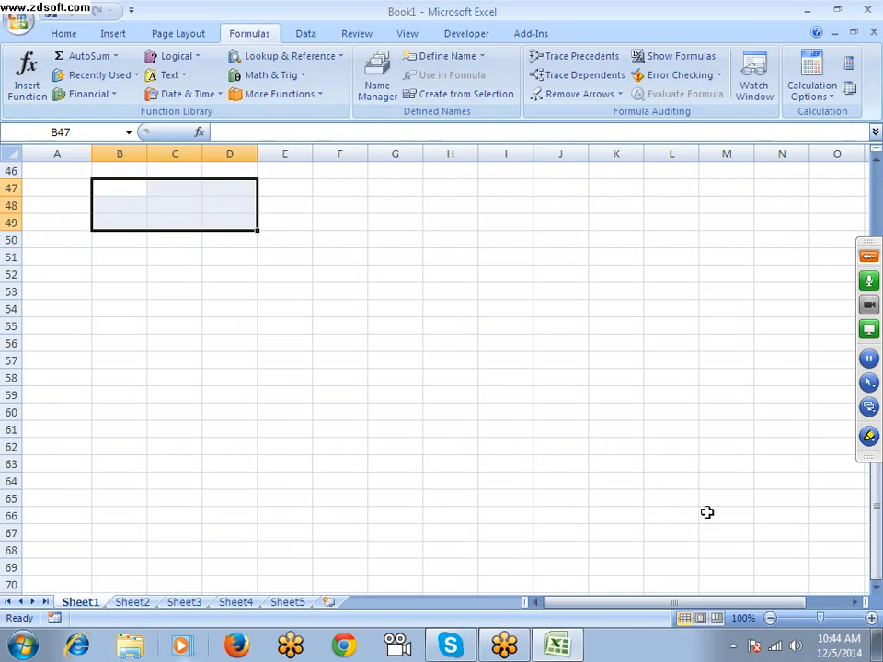
left_click(557, 644)
left_click(557, 644)
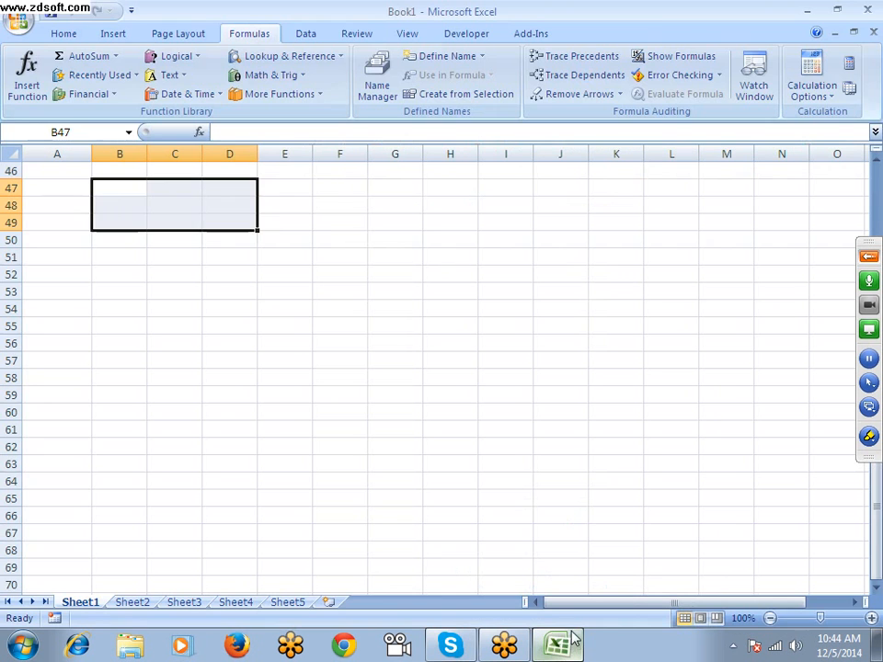
scroll(305, 443, "up", 5)
scroll(305, 442, "up", 3)
Enter the headers Date, File and From Date in cells A1 to C1 of Sheet2
left_click(129, 602)
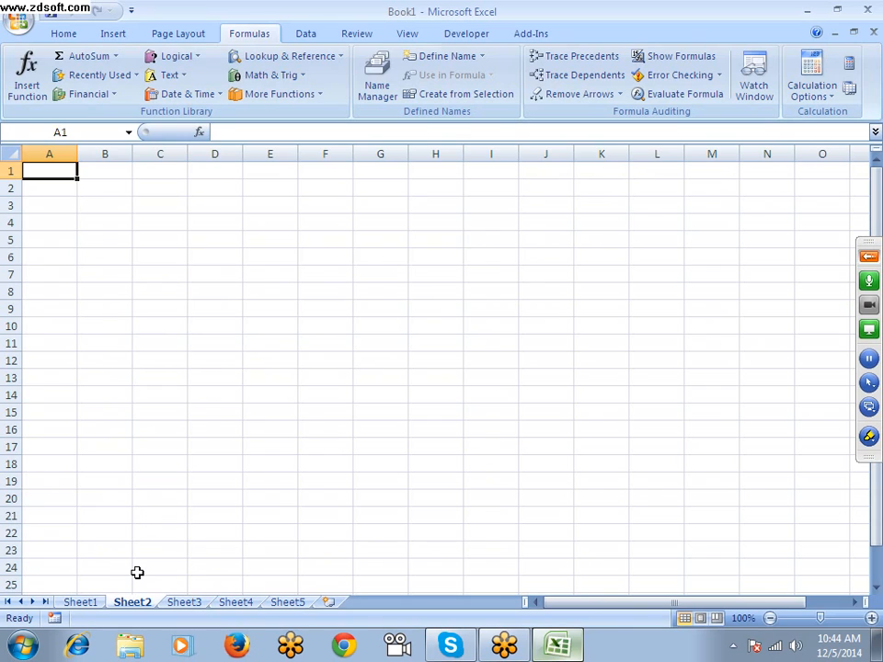
type("Date")
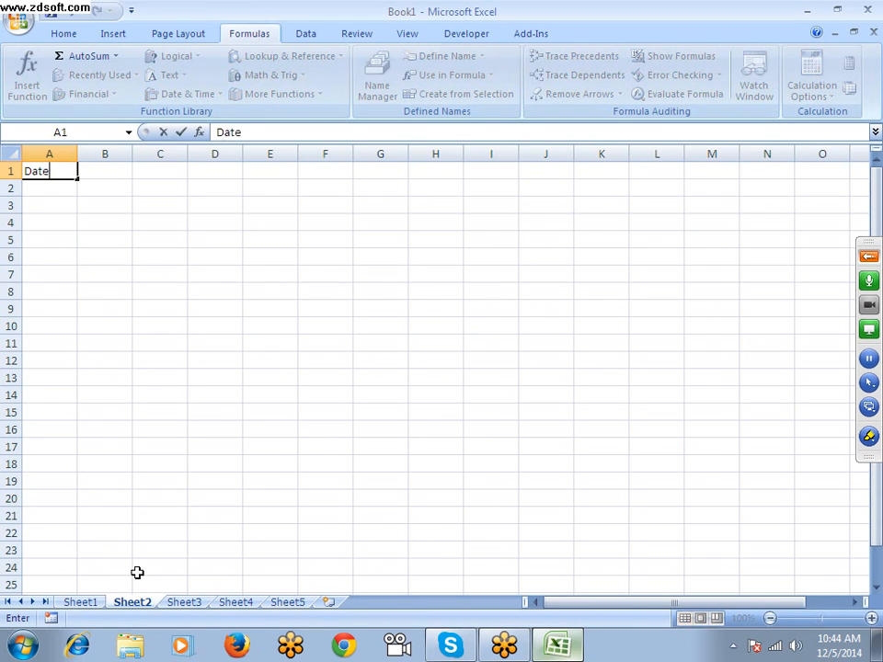
key("Tab")
type("`")
key("Escape")
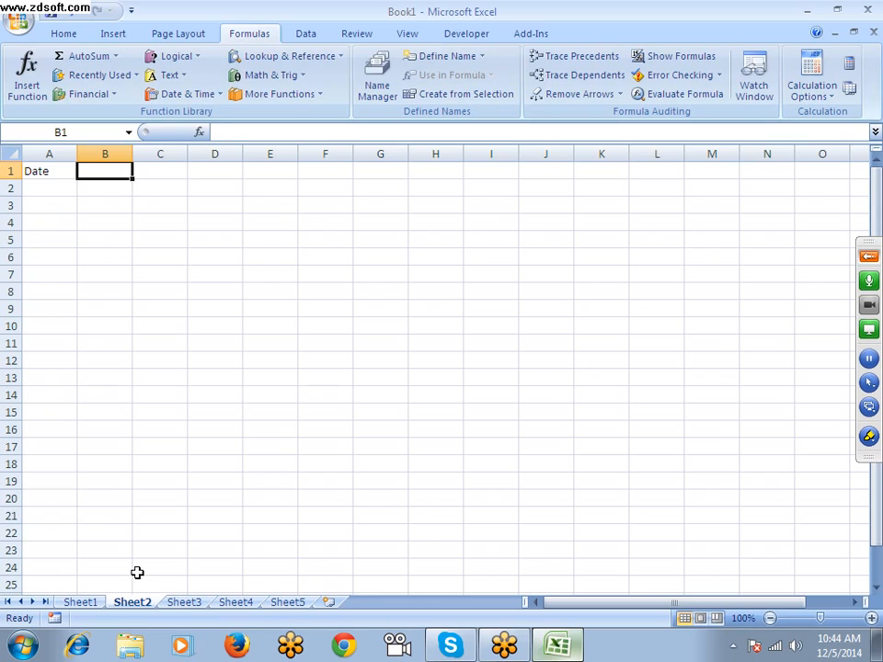
type("File")
key("Tab")
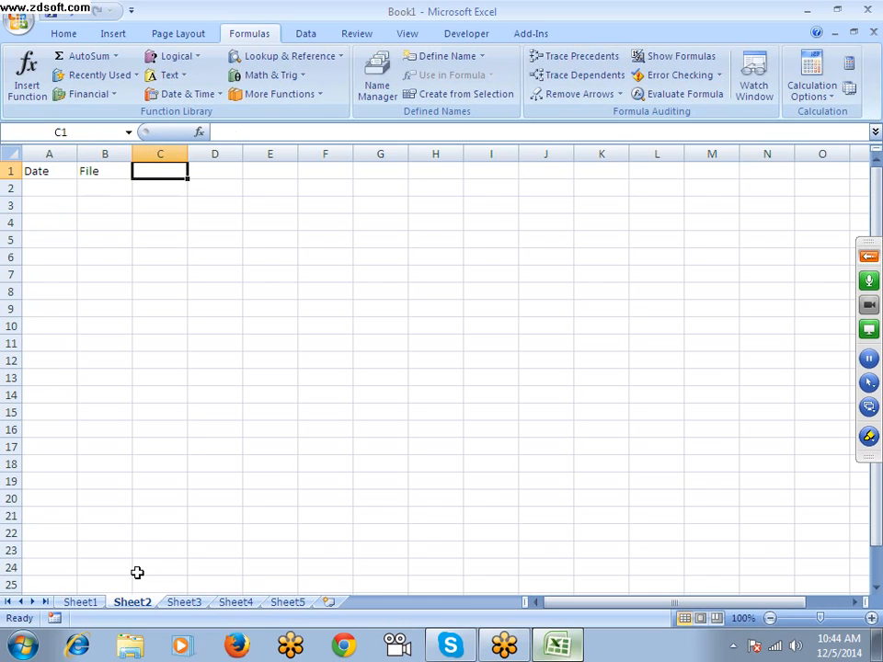
type("Fro")
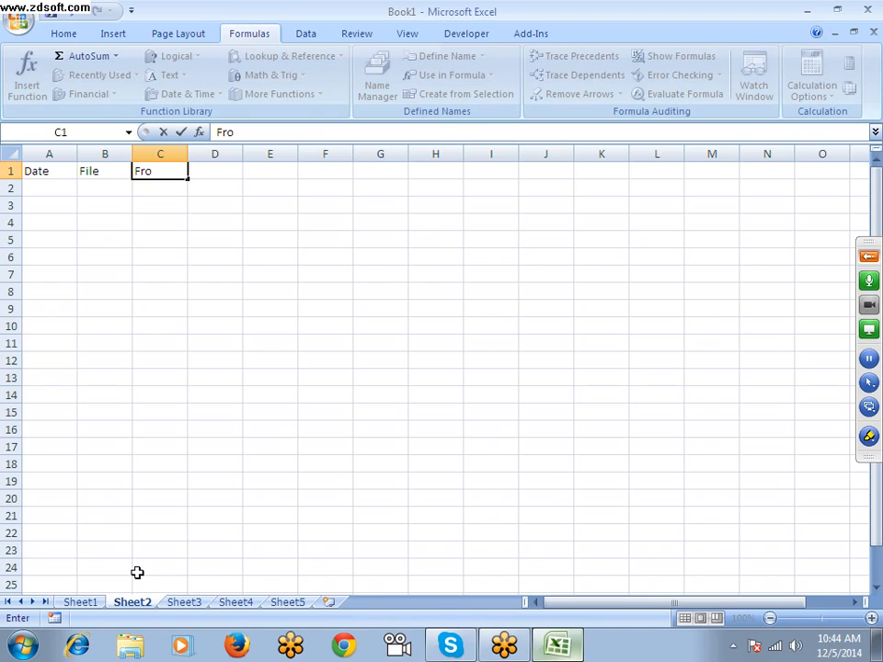
type("m Date")
key("Tab")
Enter the header "Patch" in cell D1 beside From Date
key("shift+Right")
key("shift+Right")
key("shift+Right")
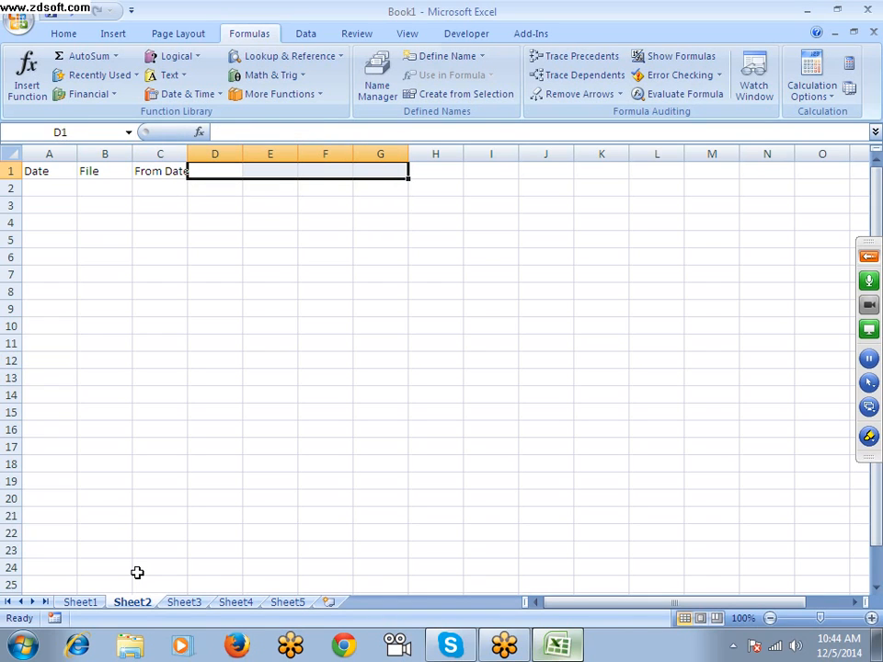
key("Left")
key("Right")
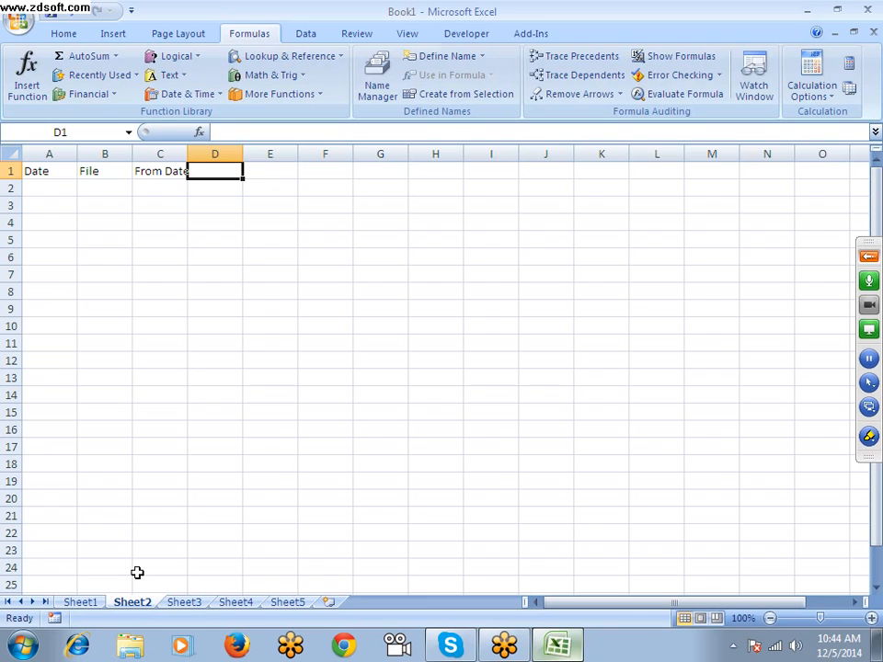
type("PAtch")
key("Return")
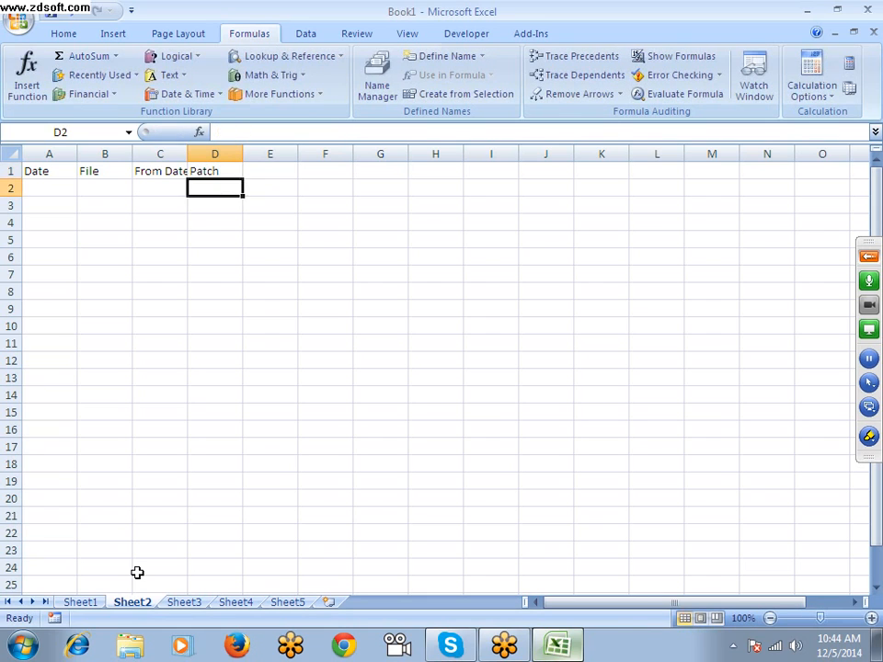
Edit the header in cell D1 to read "Path"
key("Up")
key("F2")
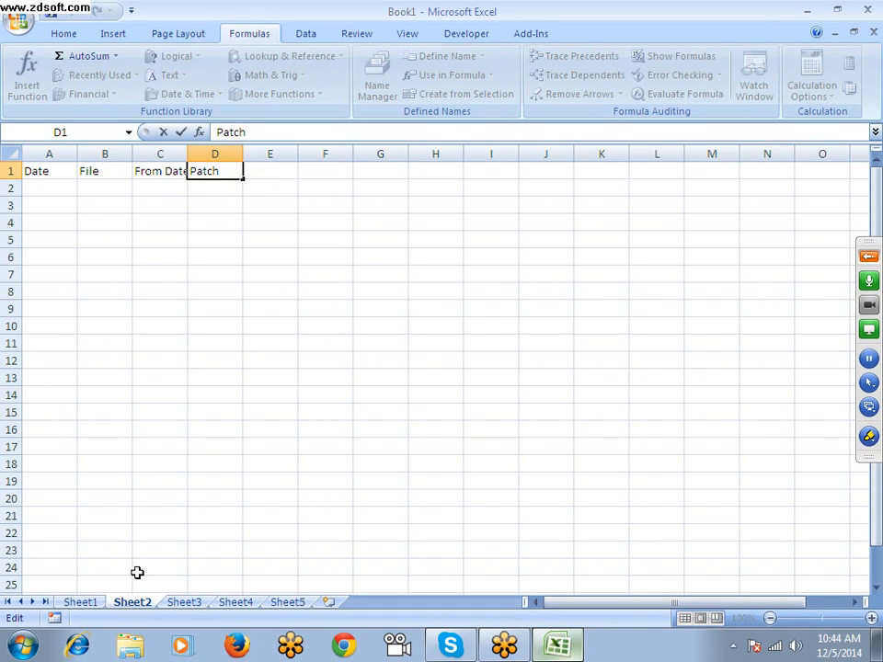
key("BackSpace")
key("BackSpace")
type("h")
key("Return")
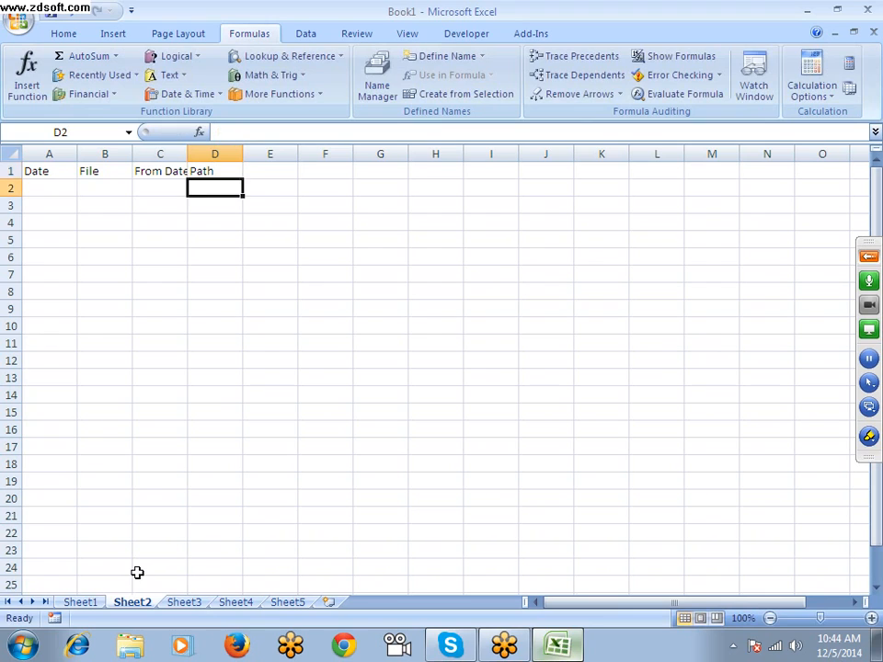
Go through the empty cells under the headers and select the range A2:J23 on Sheet2
key("Up")
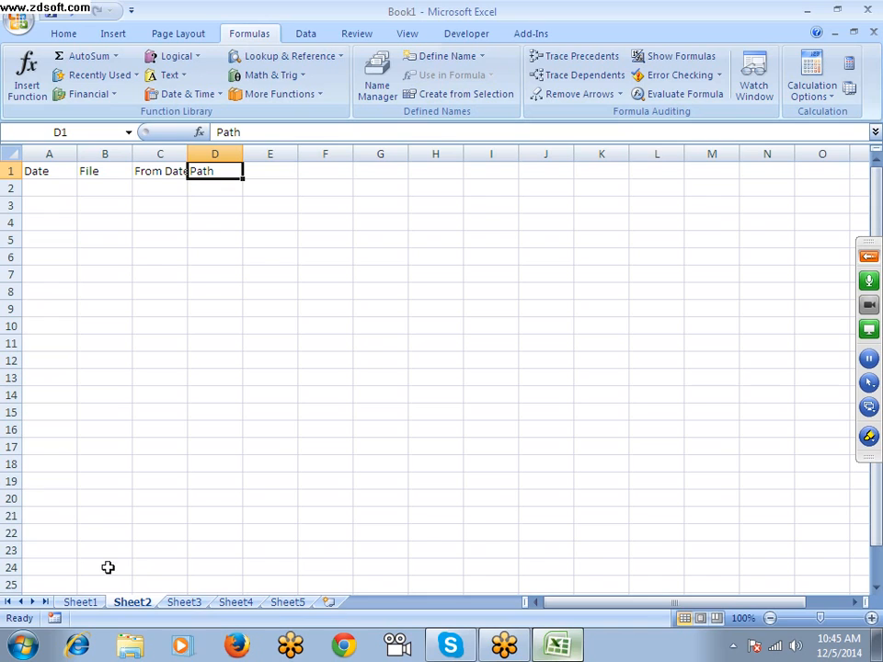
left_click(42, 187)
left_click(105, 186)
left_click(160, 184)
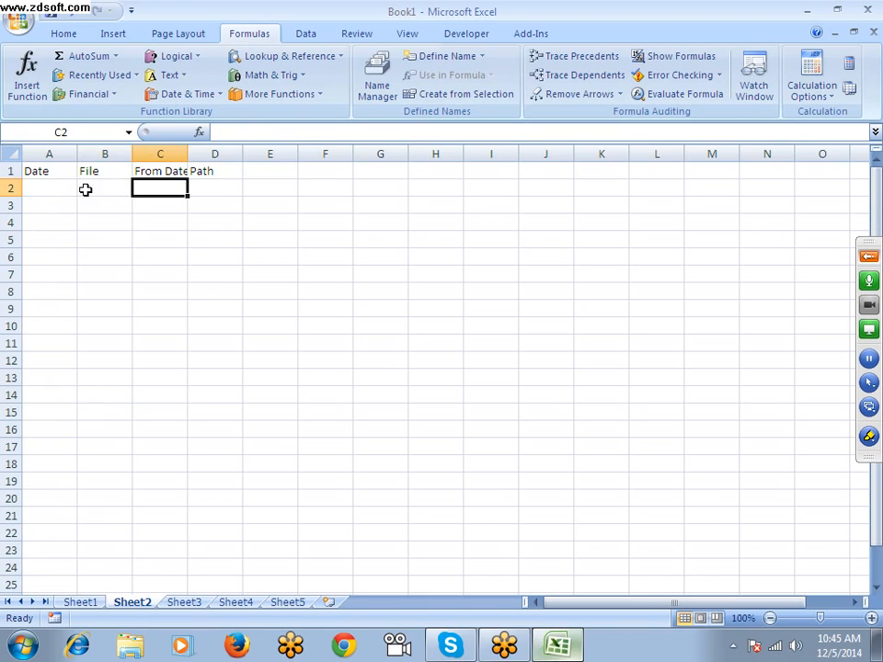
left_click_drag(51, 188, 561, 545)
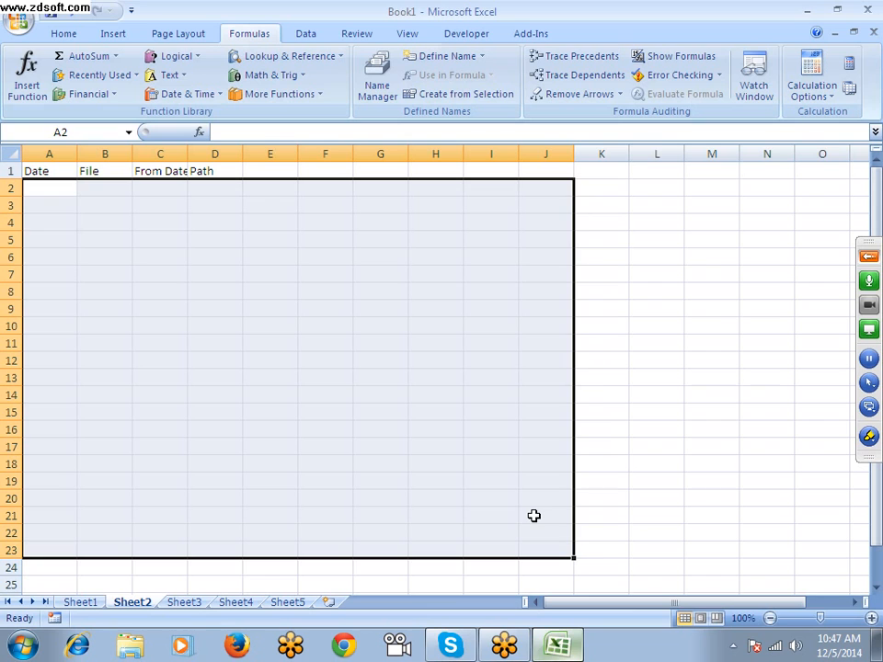
View the contents of Sheet1 above its selected range and return to Sheet2
left_click(83, 603)
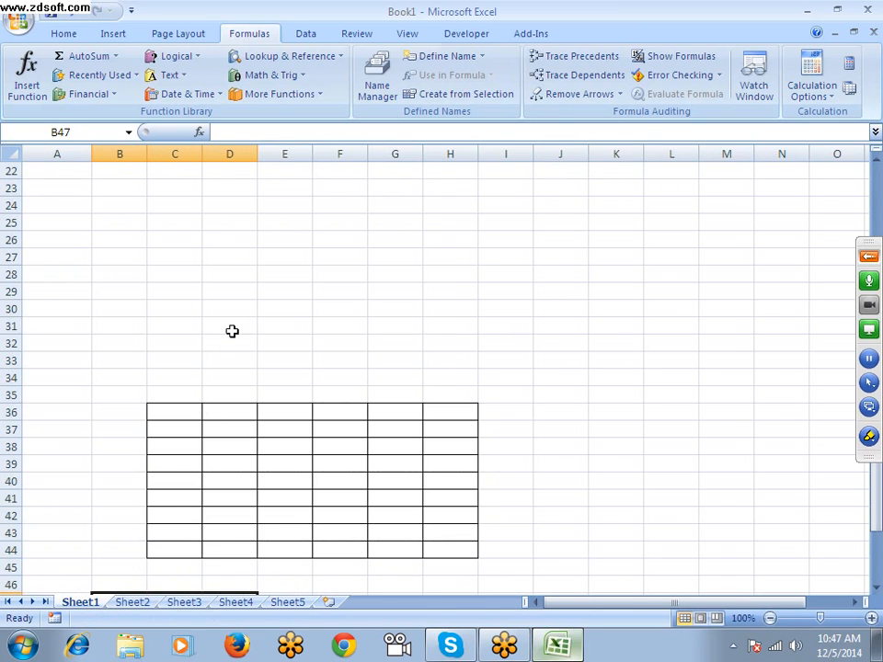
scroll(257, 424, "up", 6)
left_click(131, 605)
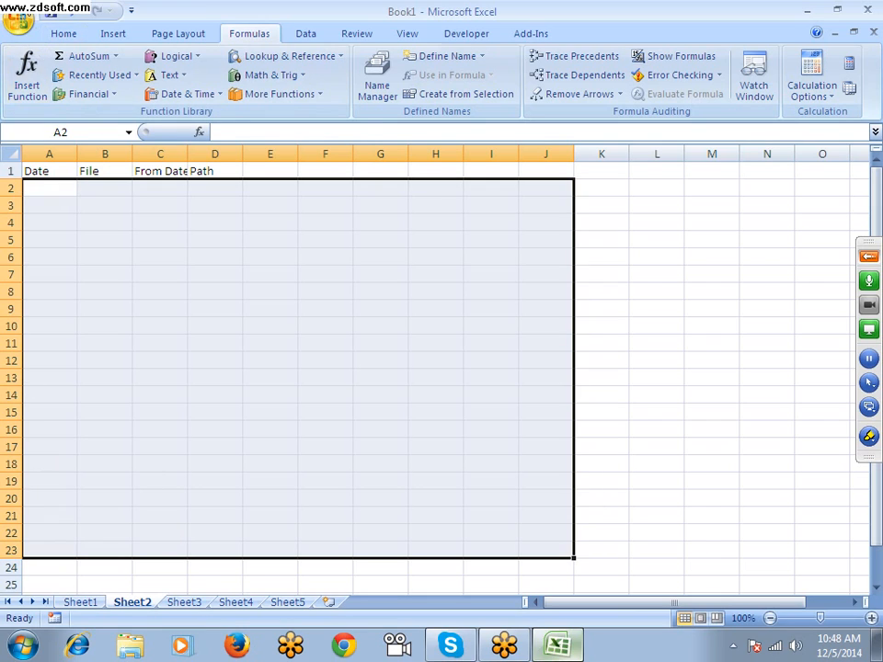
Open the Excel Options, examine the description of Enable Live Preview and close the options without changes
left_click(21, 20)
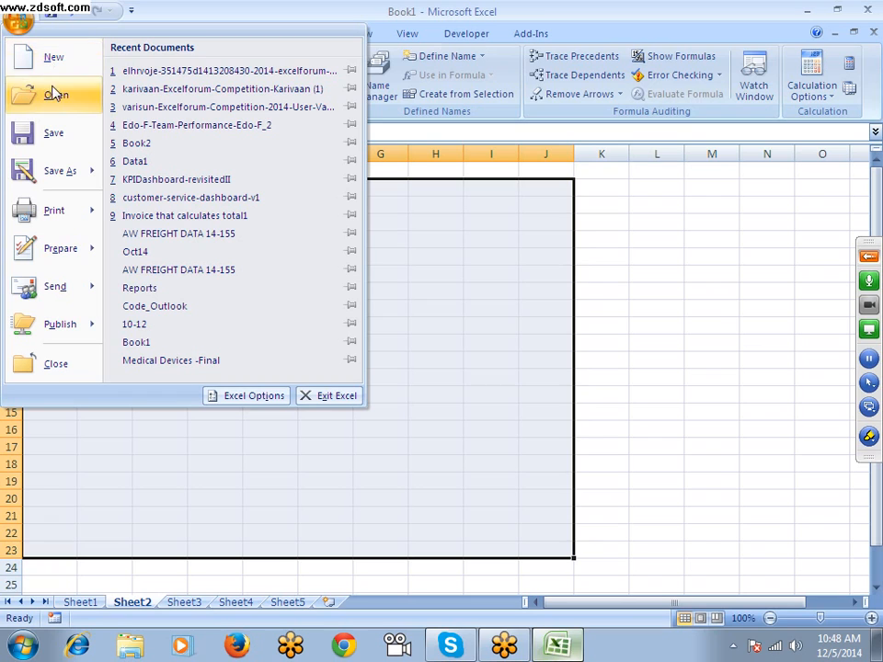
mouse_move(66, 170)
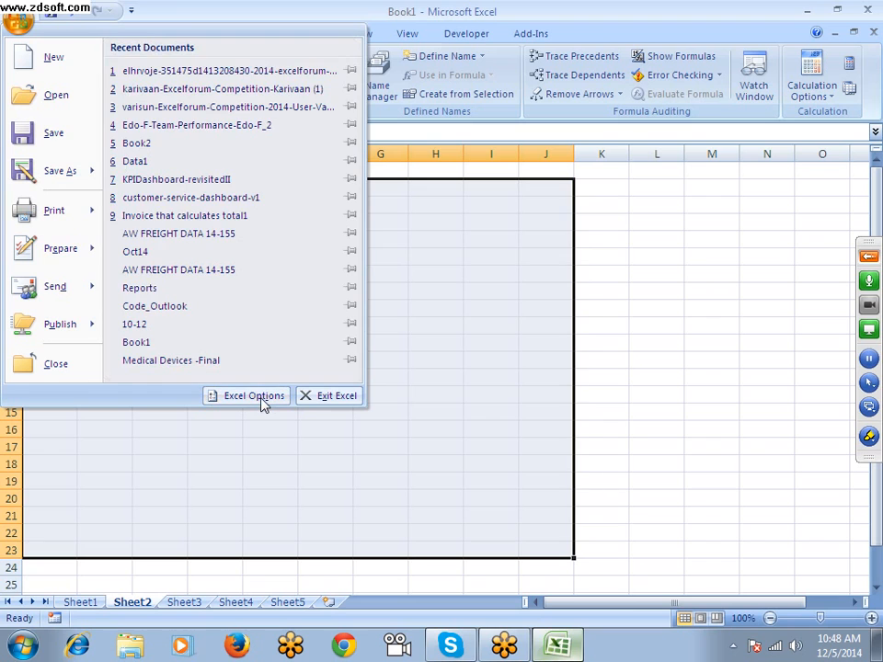
left_click(253, 395)
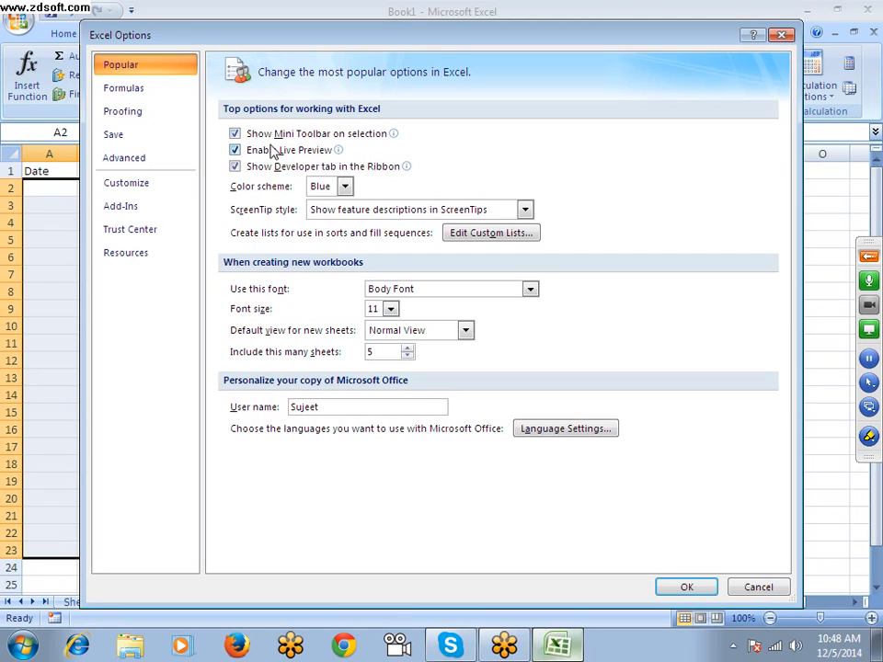
mouse_move(275, 151)
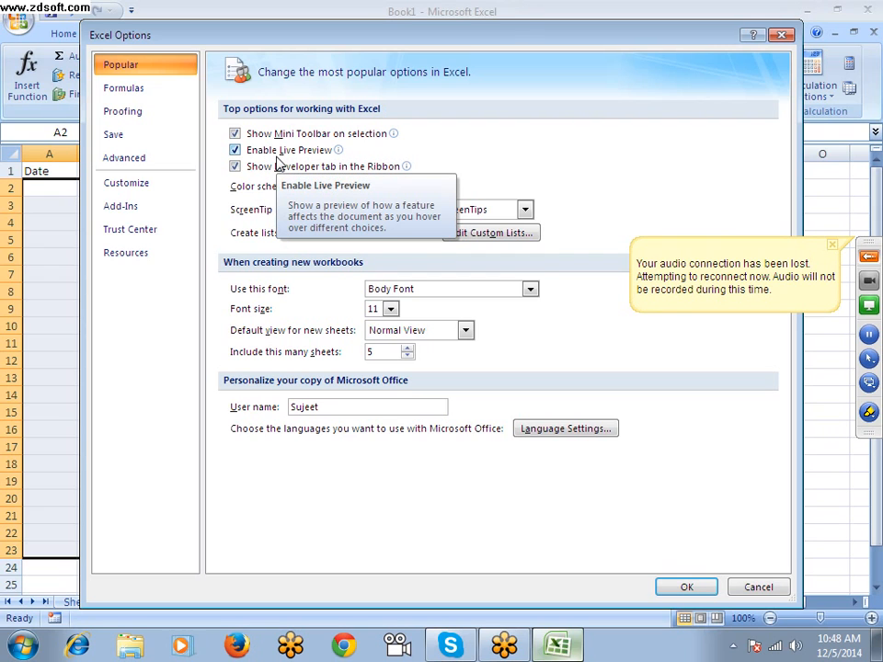
left_click(780, 35)
left_click(455, 343)
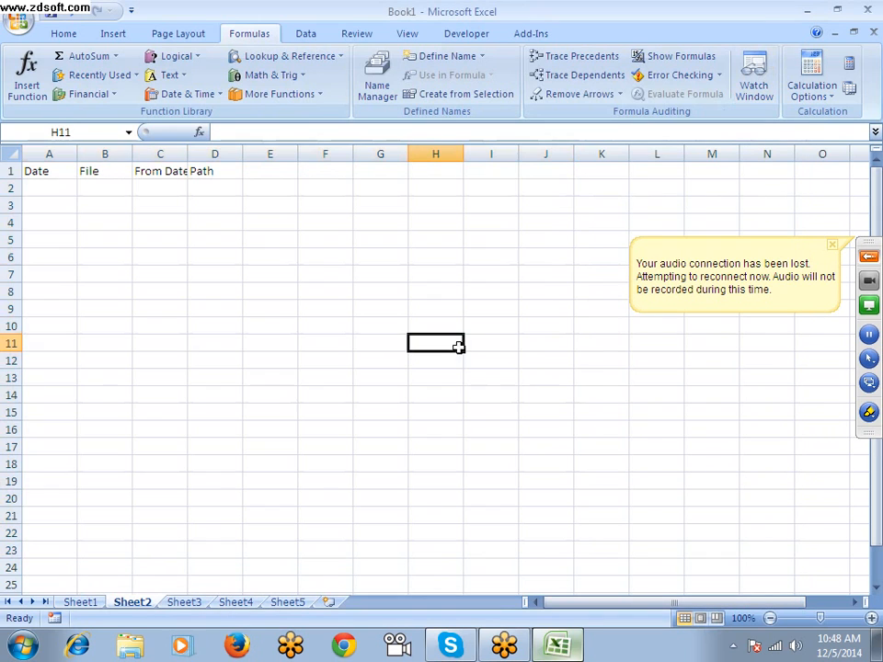
scroll(366, 341, "down", 1)
left_click(868, 255)
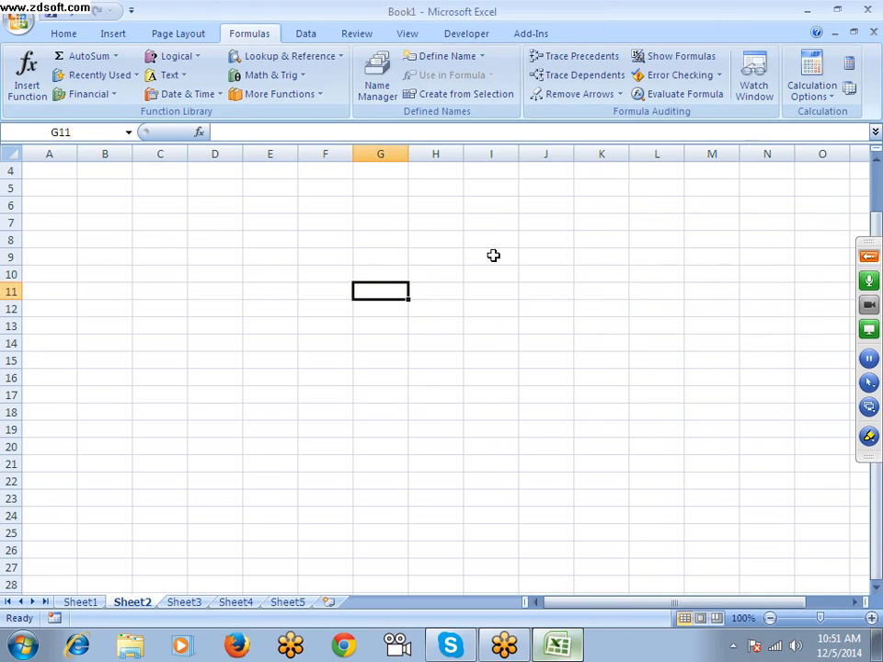
left_click(868, 259)
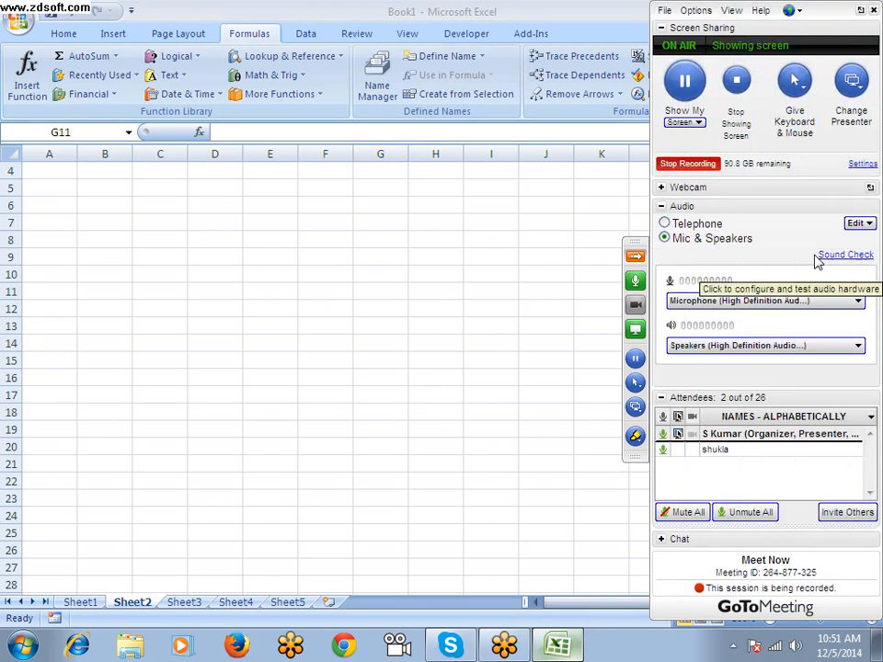
left_click(634, 261)
Select the range E7:I17 and preview a grey fill colour on it without applying the fill
left_click_drag(254, 227, 484, 391)
left_click(81, 34)
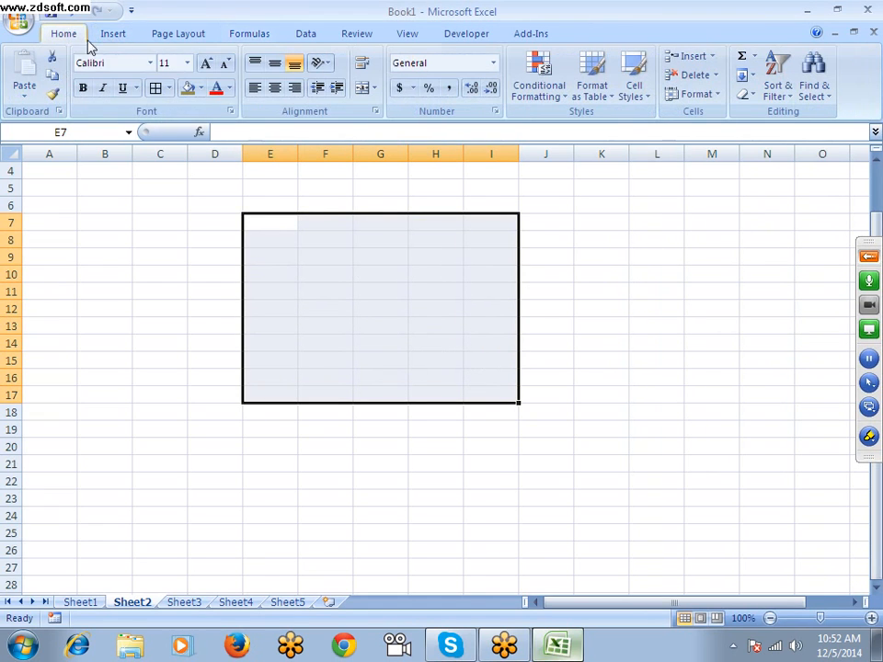
left_click(201, 87)
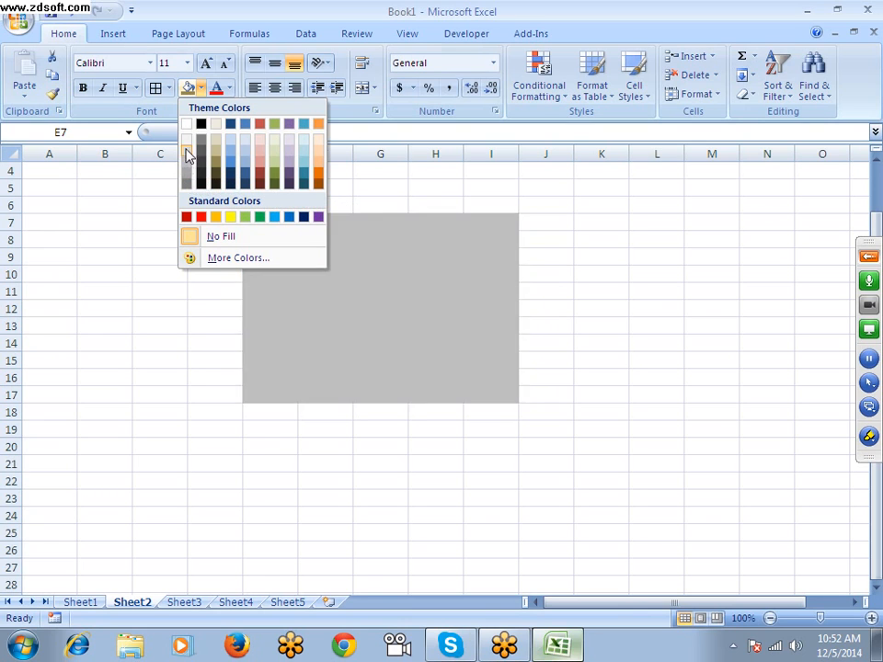
left_click(363, 269)
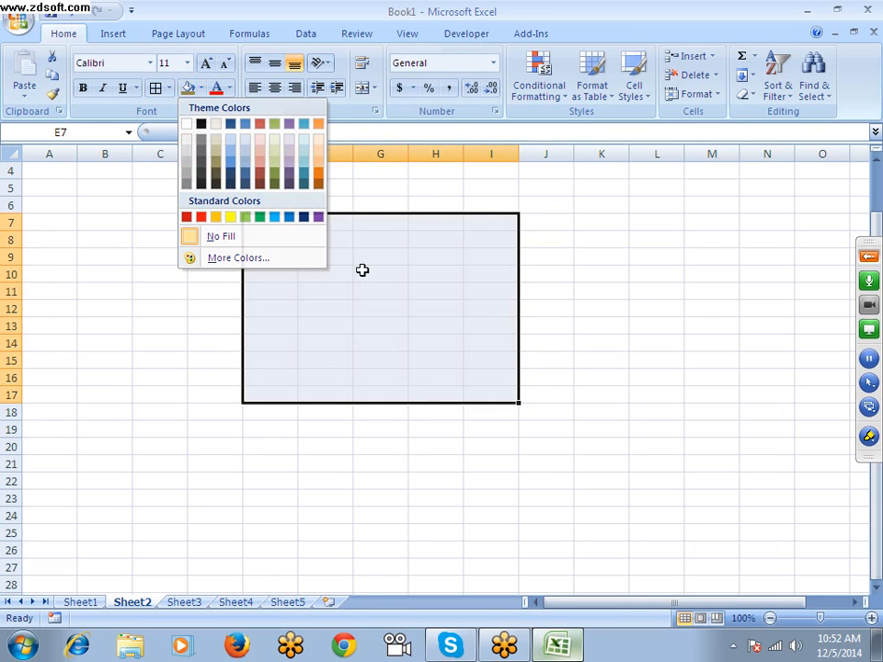
Cancel closing the workbook, reopen the Excel Options to check the Enable Live Preview setting, and leave the options
double_click(16, 22)
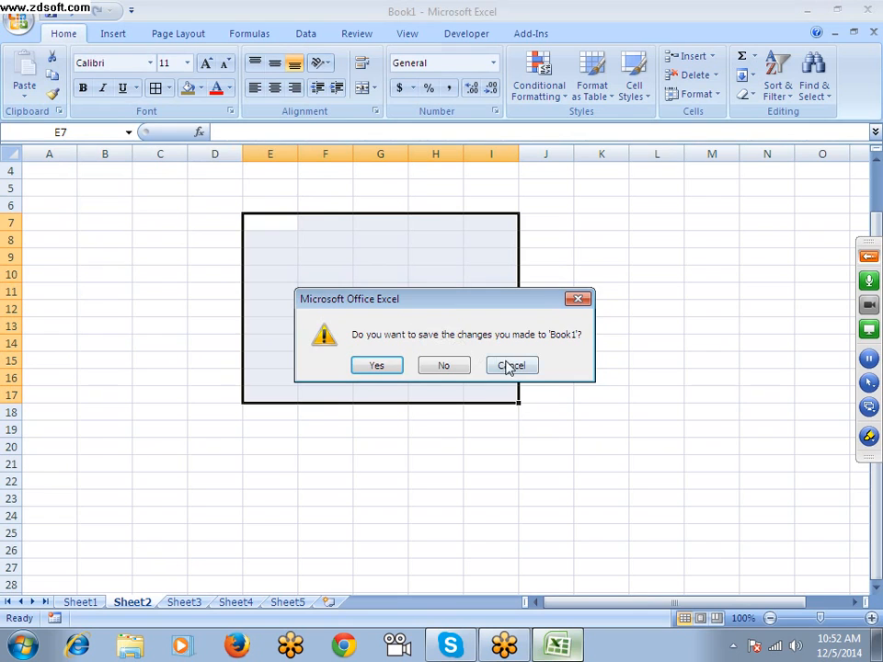
left_click(508, 365)
left_click(20, 20)
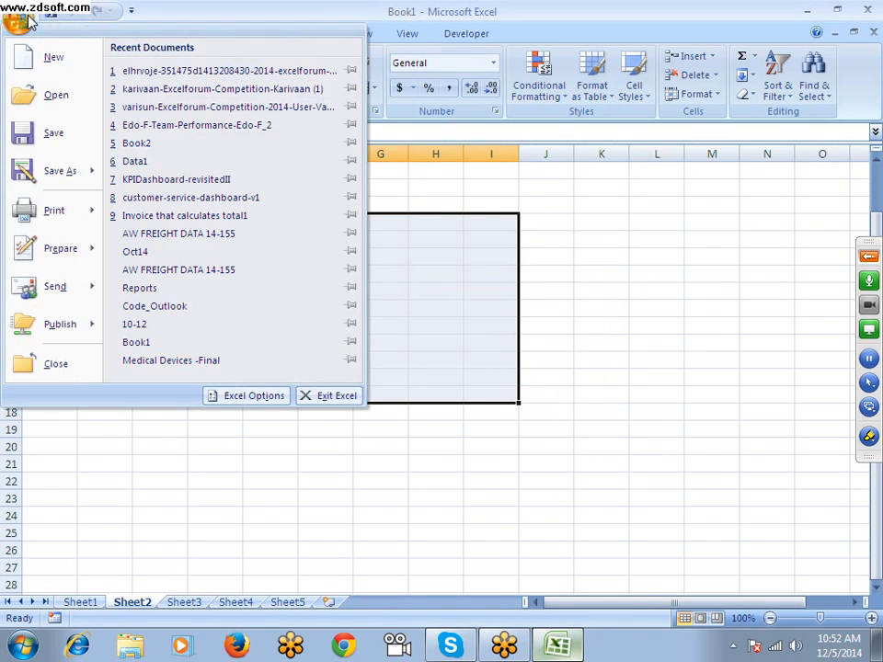
left_click(263, 399)
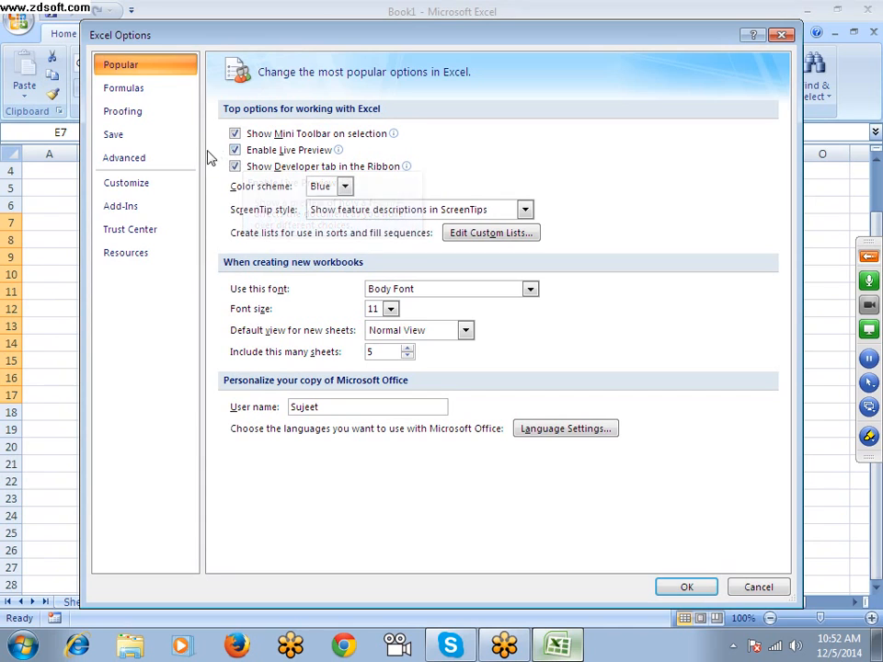
key("Escape")
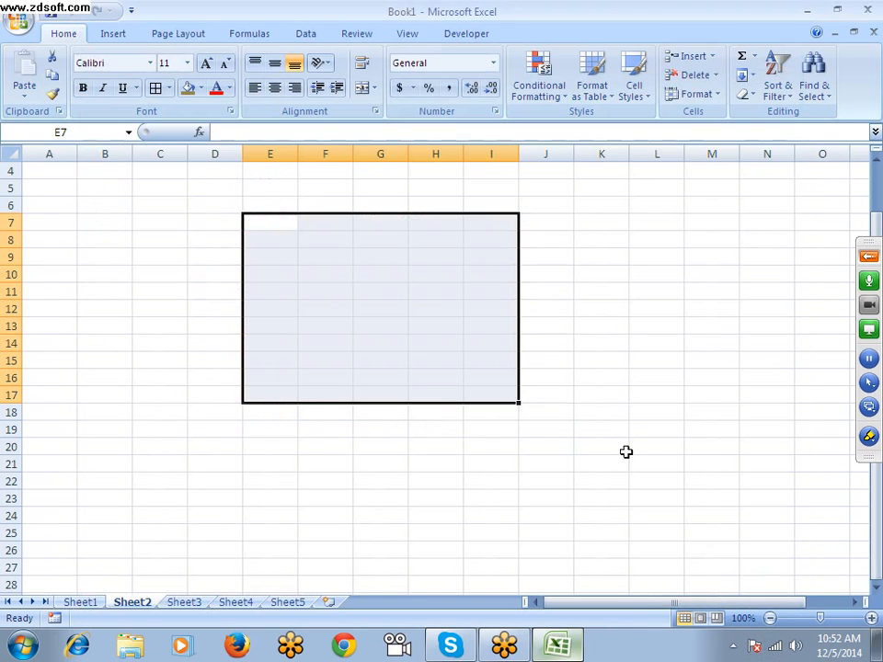
Fill the range F5:H7 on Sheet2 with a light olive green theme colour
left_click_drag(327, 189, 451, 226)
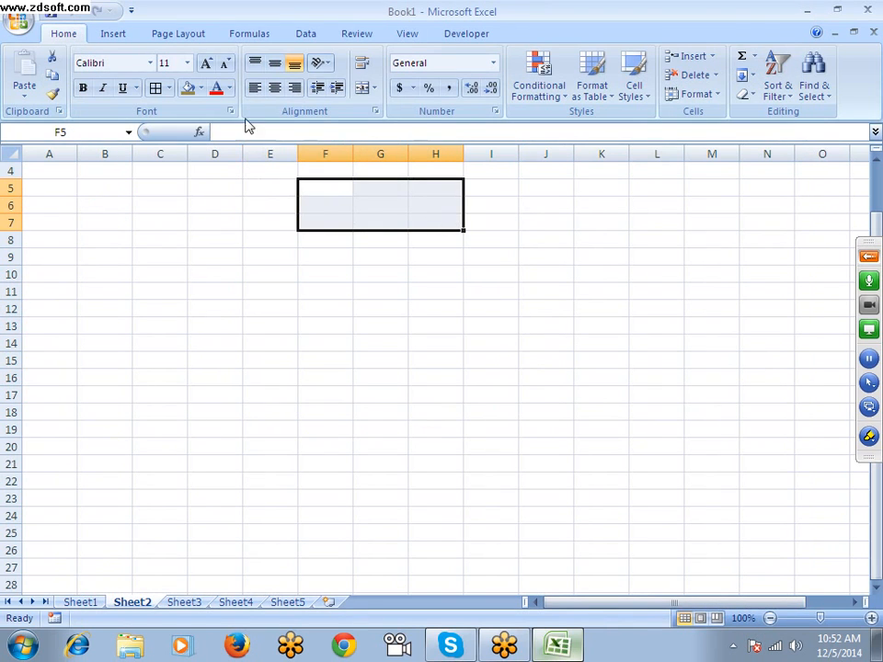
left_click(200, 87)
left_click(274, 164)
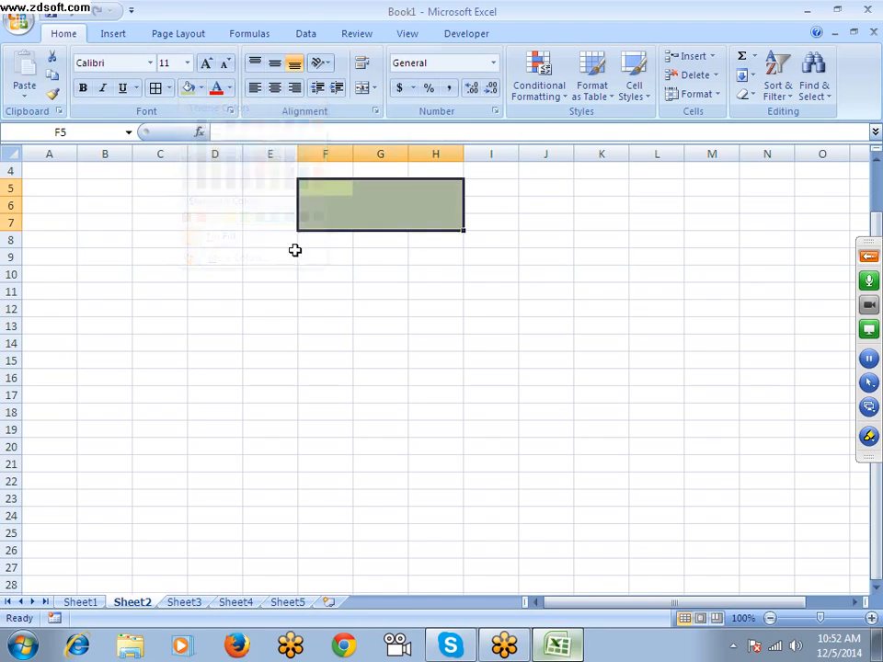
Select the range F8:H11 and preview the Olive Green, Accent 3, Lighter 40% fill on it without applying it
left_click(292, 253)
left_click_drag(313, 241, 445, 296)
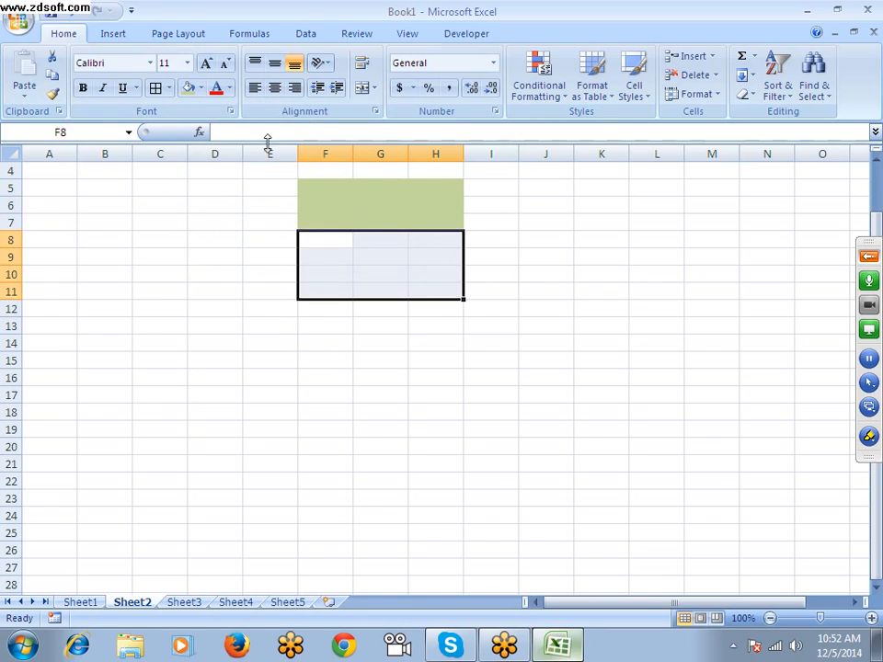
left_click(201, 87)
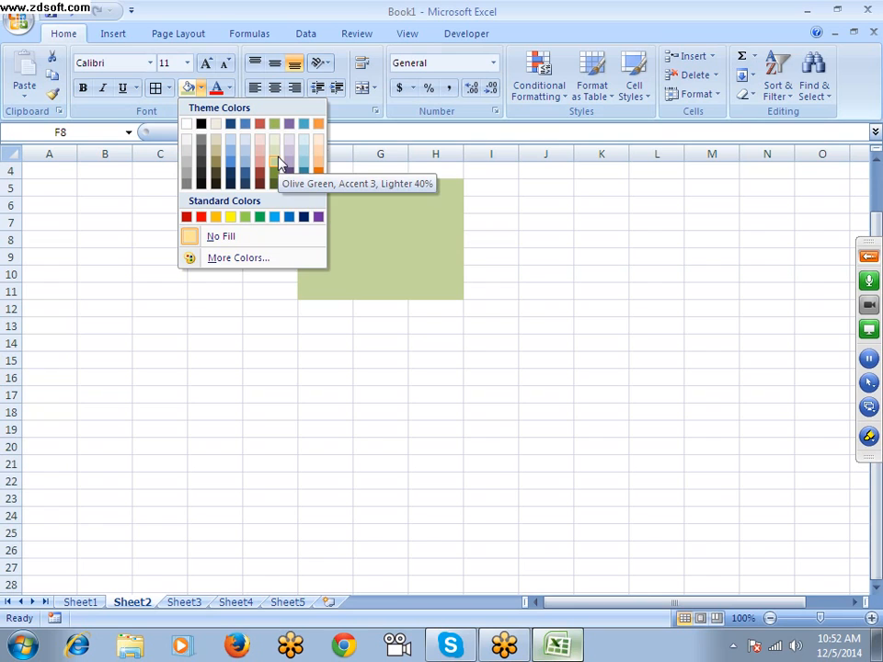
key("Escape")
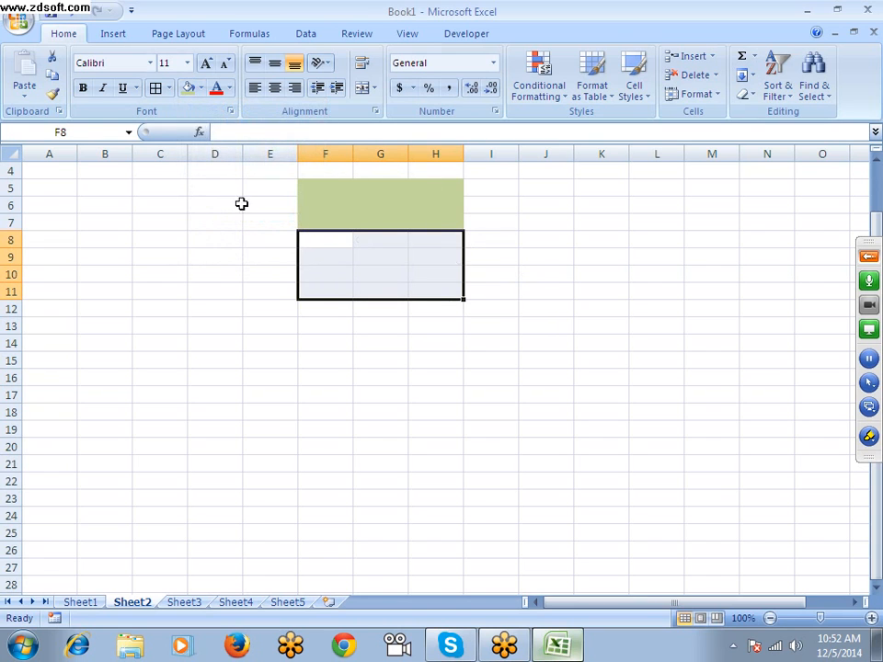
Check the Show Developer tab in the Ribbon setting in the Excel Options, view the Developer commands, and leave the options unchanged
left_click(16, 28)
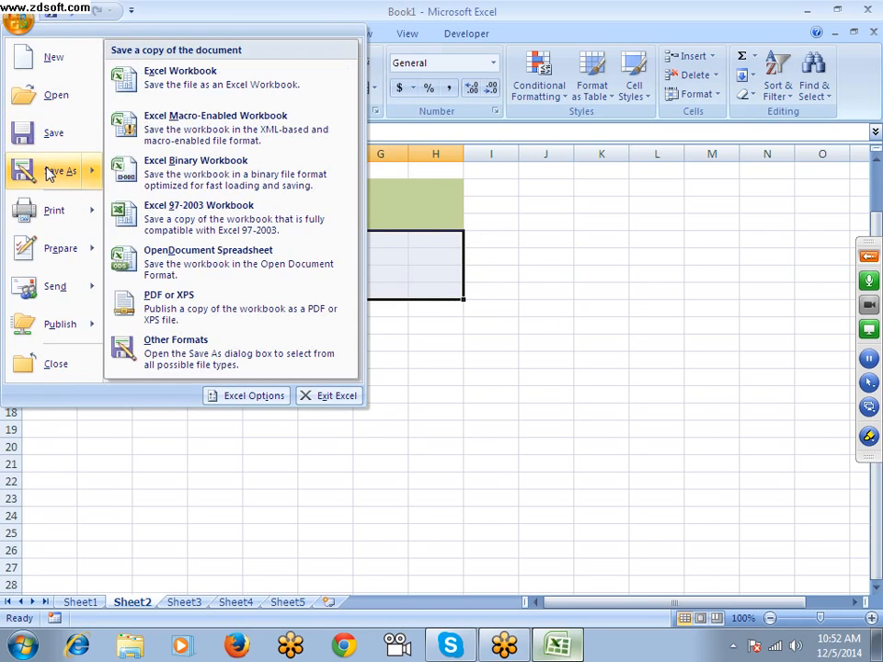
mouse_move(55, 212)
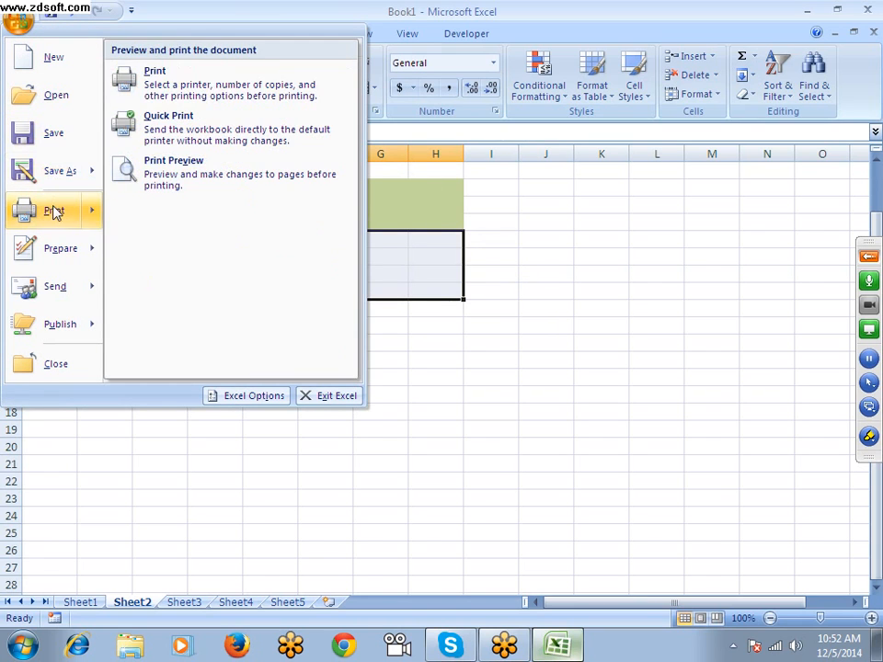
left_click(254, 397)
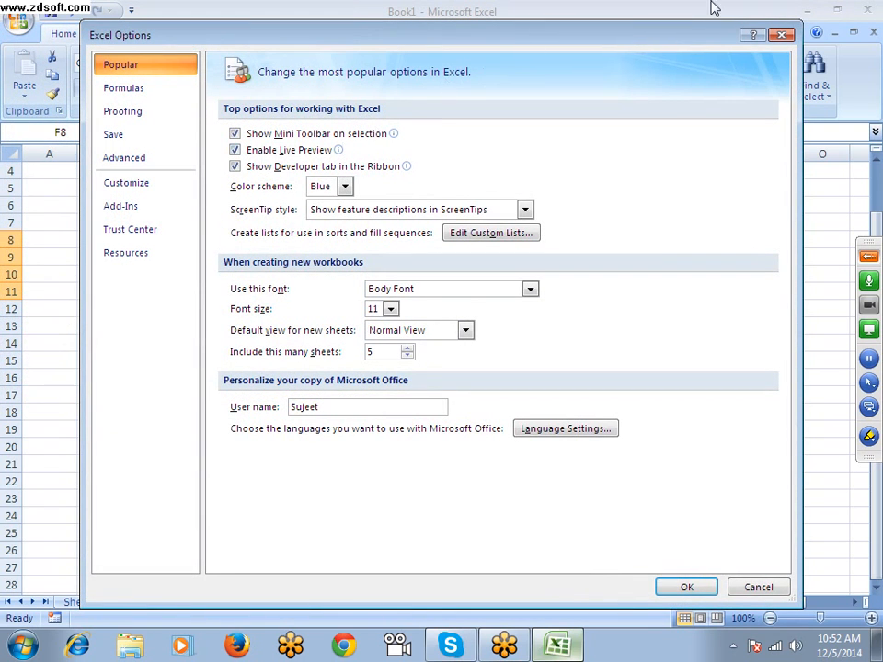
left_click(780, 35)
left_click(464, 35)
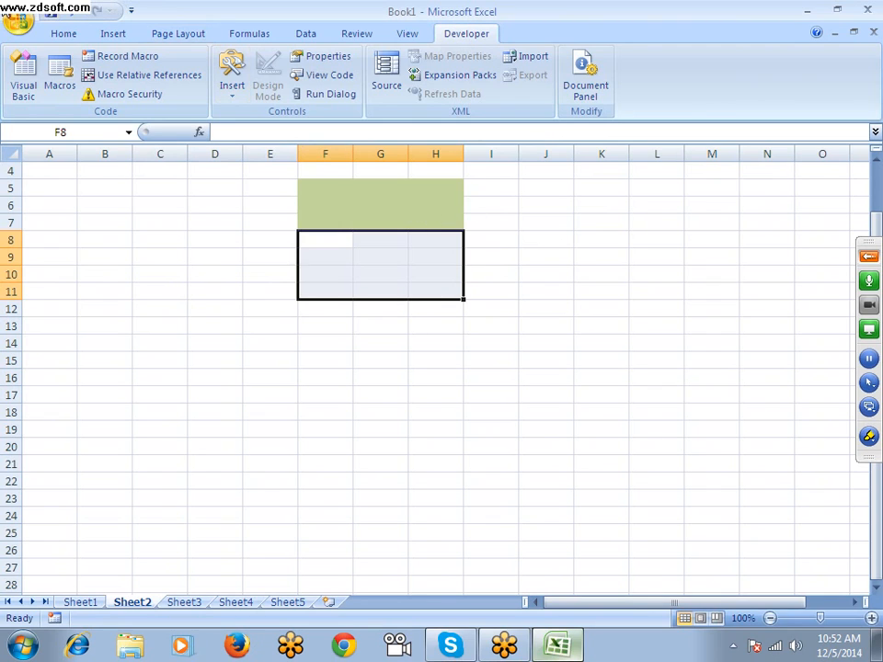
left_click(19, 18)
left_click(247, 399)
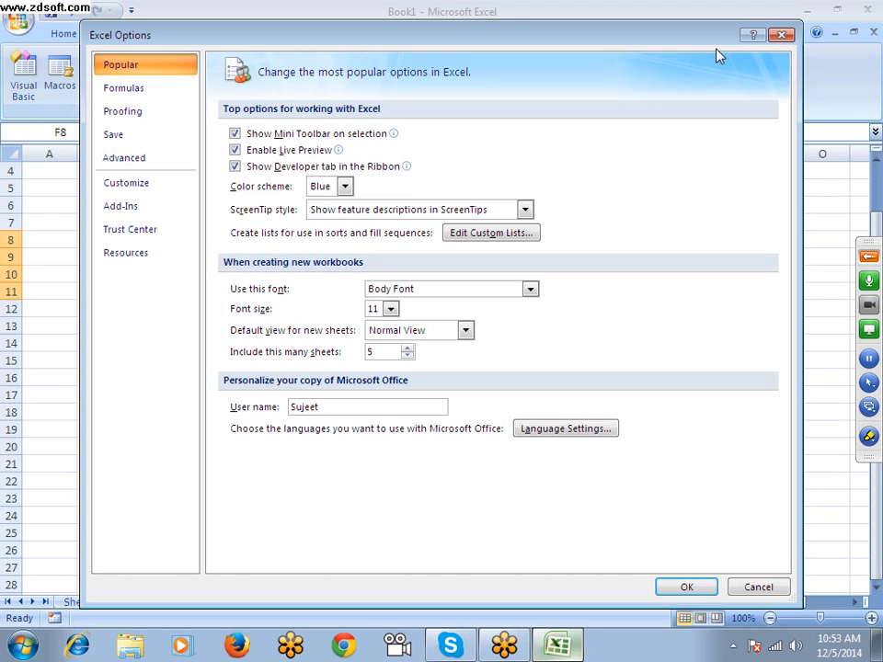
left_click(782, 36)
Expand the GoToMeeting control panel to check the attendee list, and collapse it again
left_click(868, 255)
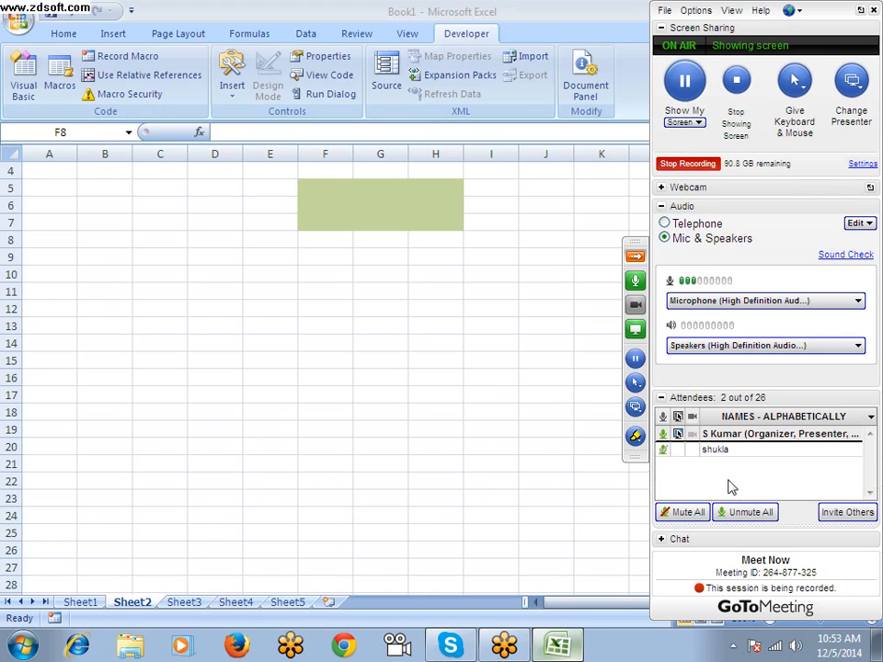
left_click(638, 261)
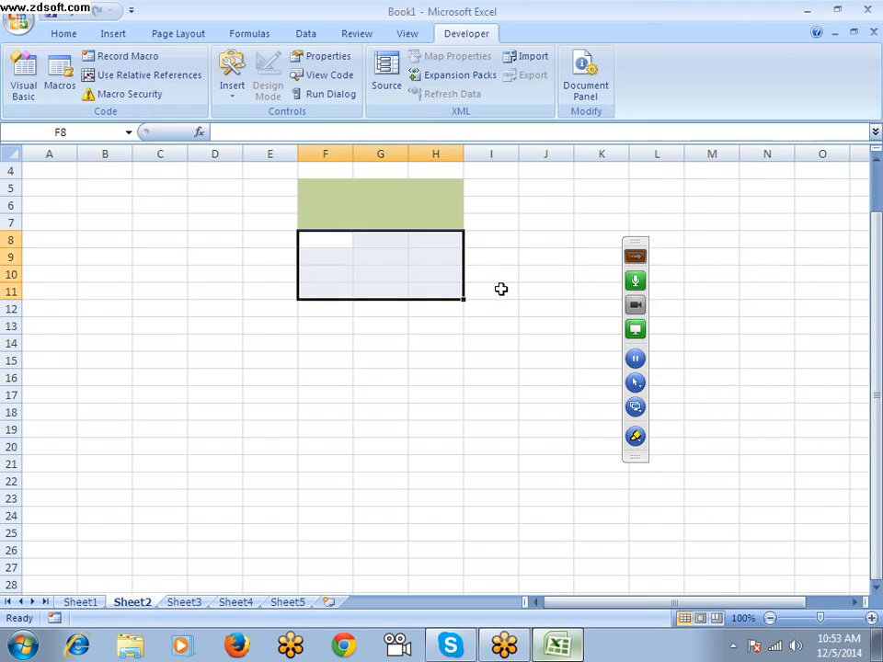
left_click(564, 295)
left_click(247, 241)
left_click_drag(248, 241, 505, 301)
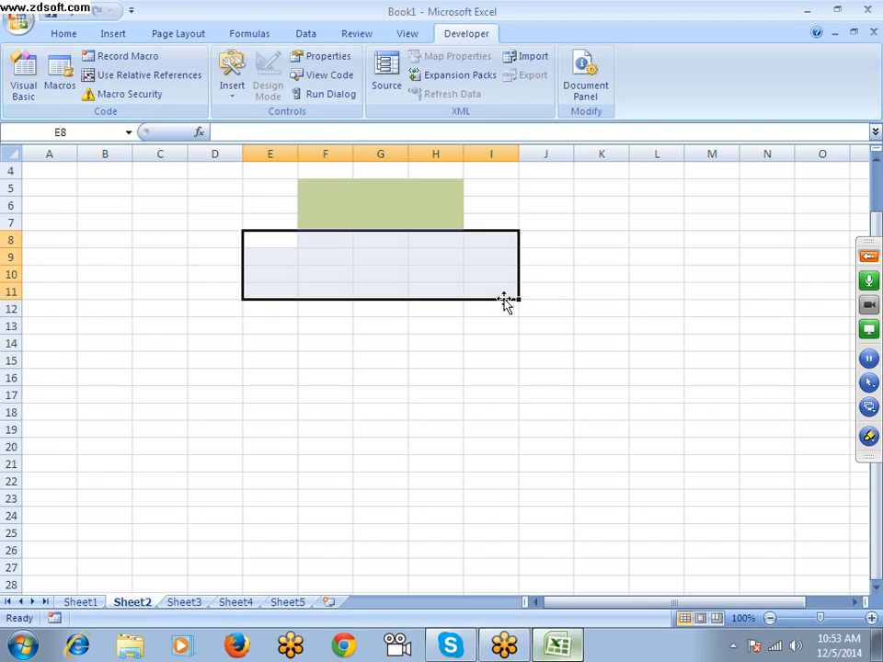
left_click(252, 243)
left_click_drag(269, 183, 504, 296)
View the available Color scheme choices in the Excel Options, close the options without changes, and return to cell C7
left_click(18, 22)
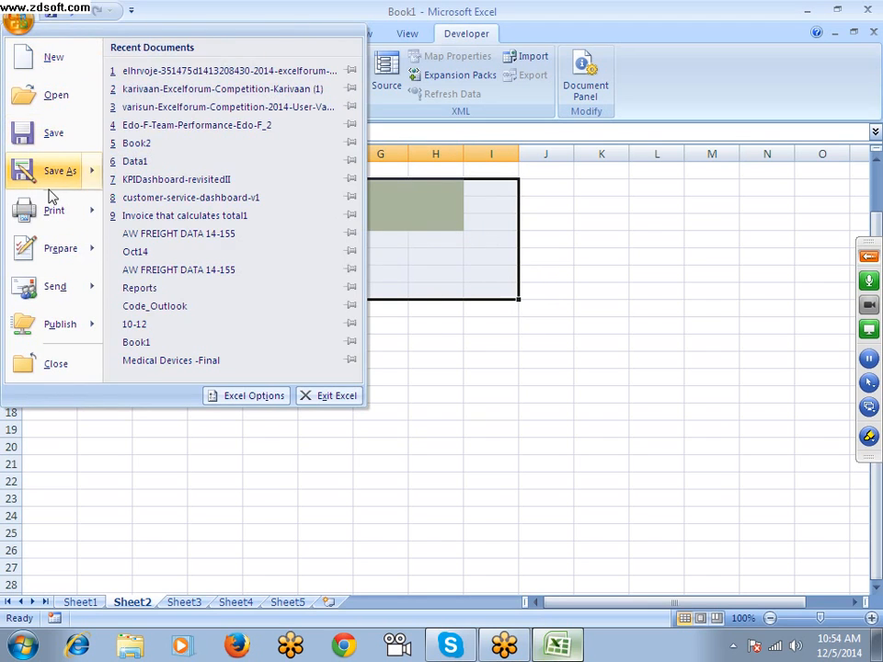
mouse_move(51, 190)
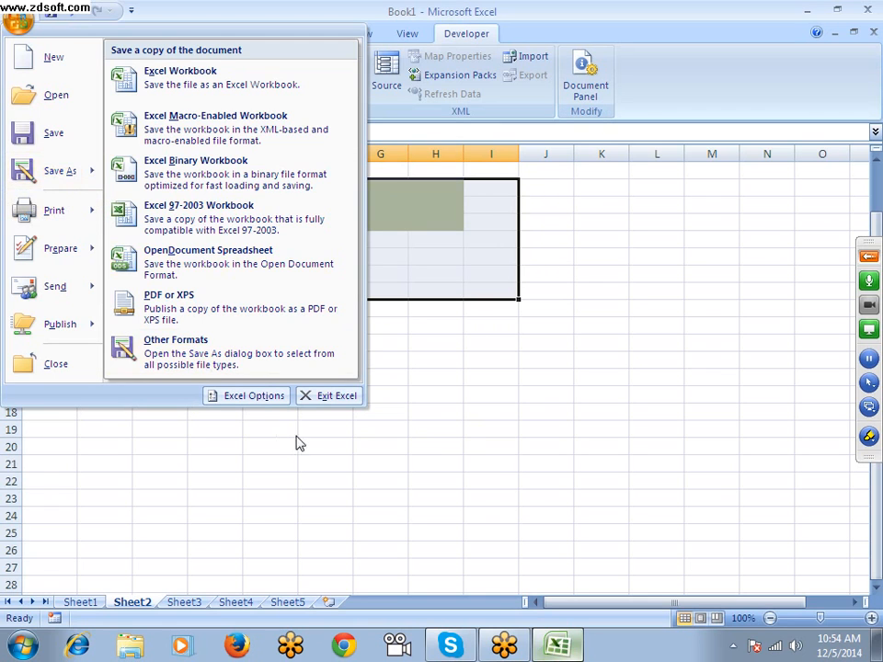
left_click(242, 396)
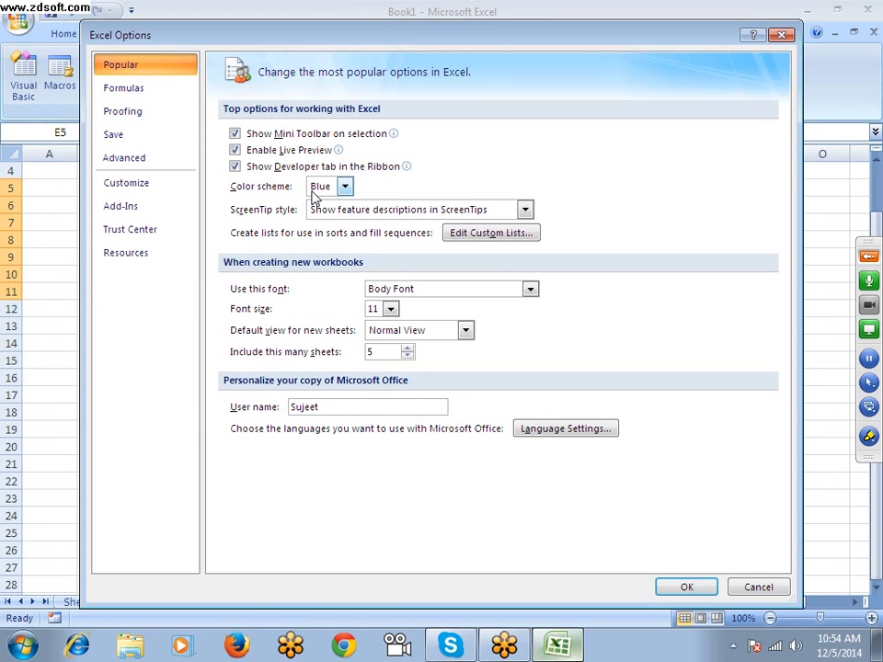
left_click_drag(433, 36, 424, 174)
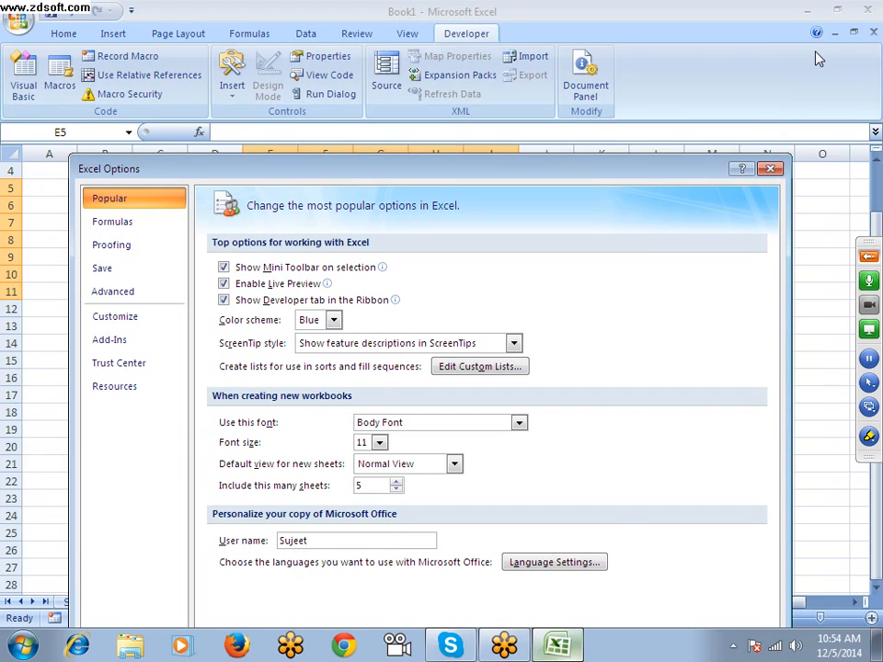
left_click_drag(542, 175, 519, 110)
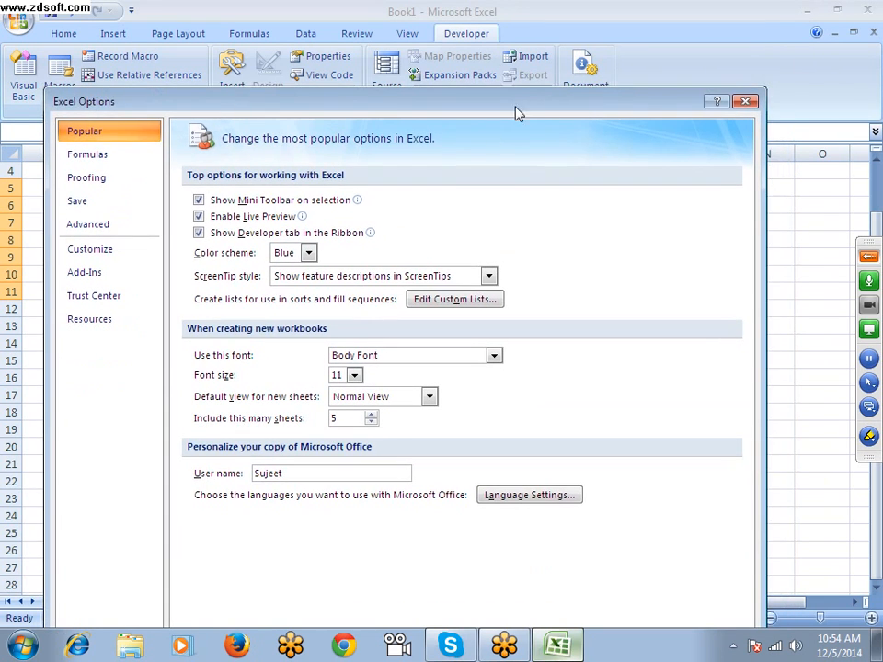
left_click(282, 263)
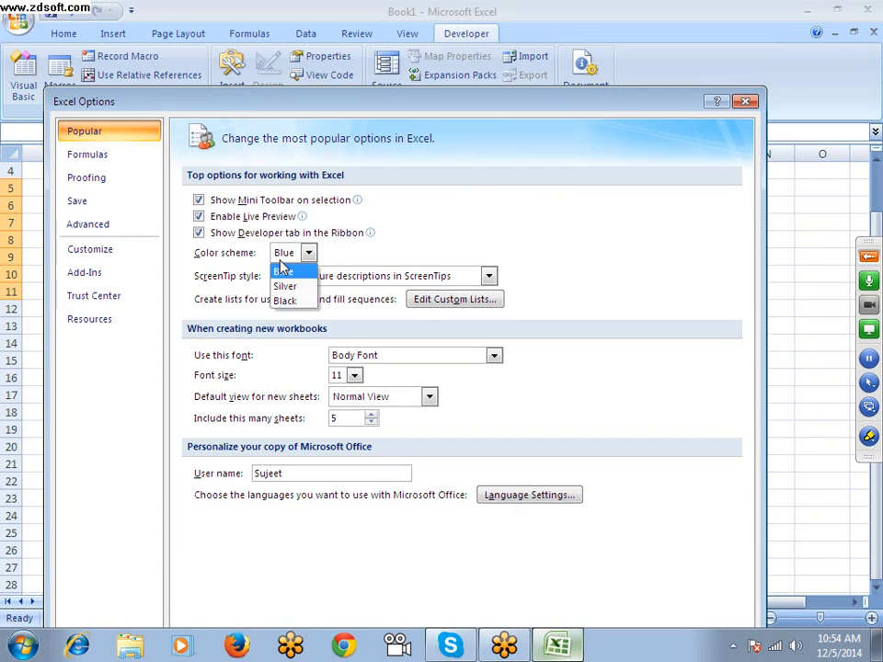
left_click(416, 241)
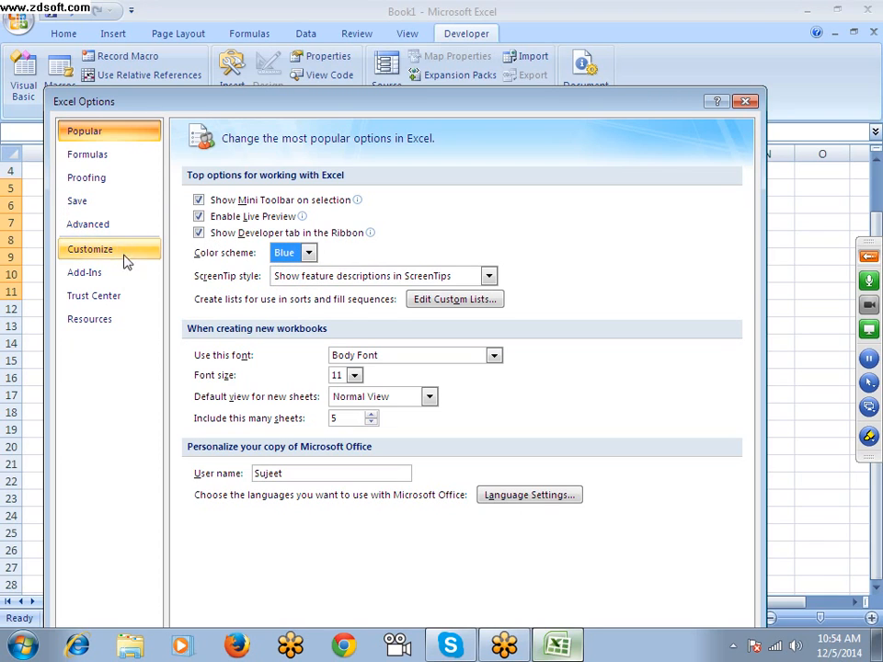
left_click(744, 100)
left_click(57, 35)
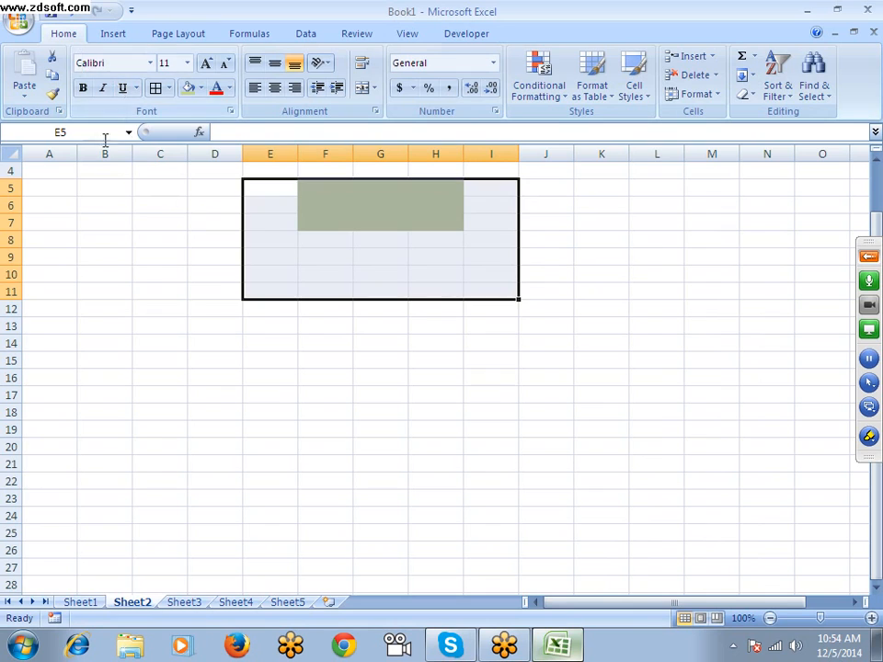
left_click(143, 230)
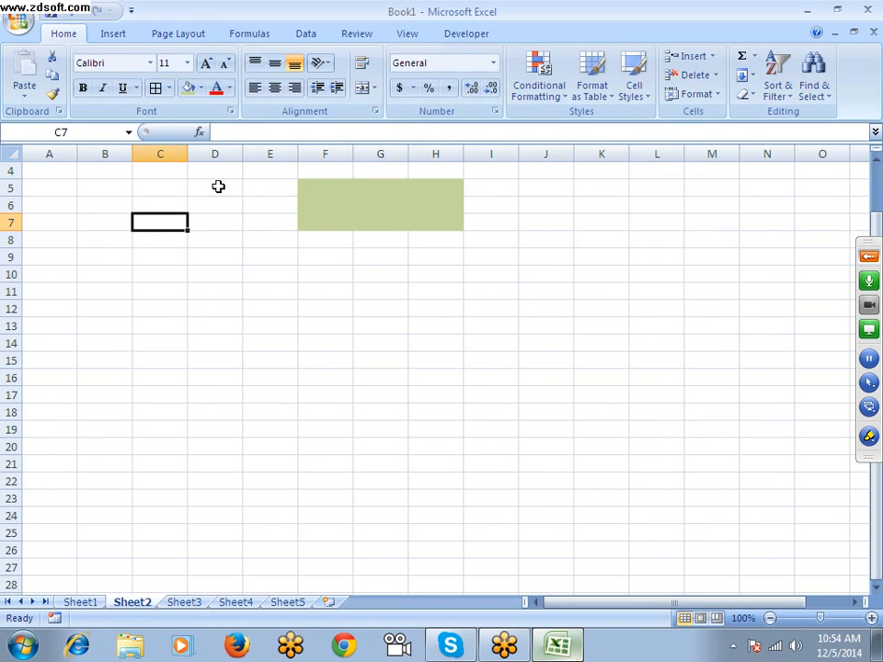
scroll(315, 60, "down", 4)
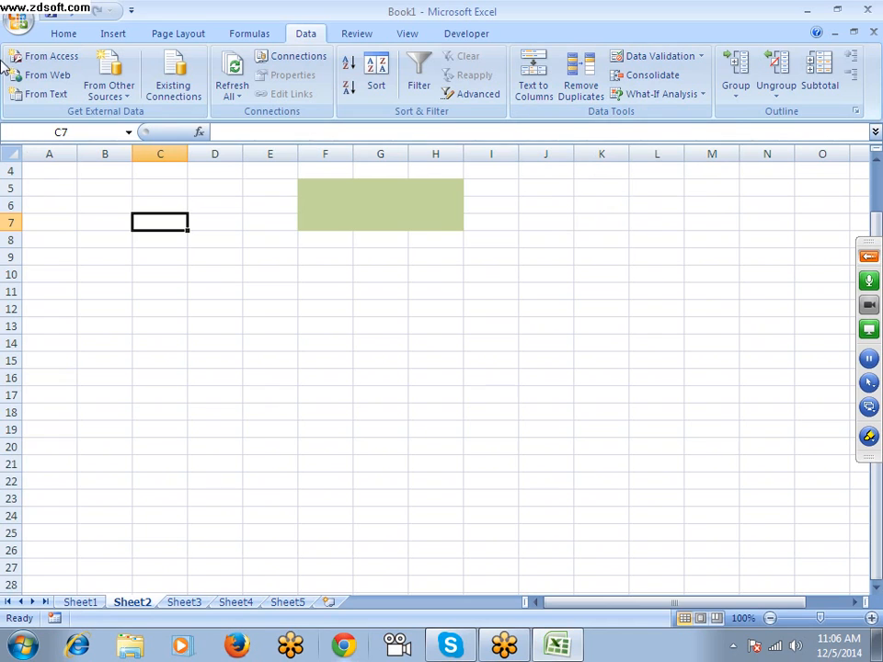
View the available ScreenTip style choices in the Excel Options and close the options without changes
left_click(15, 23)
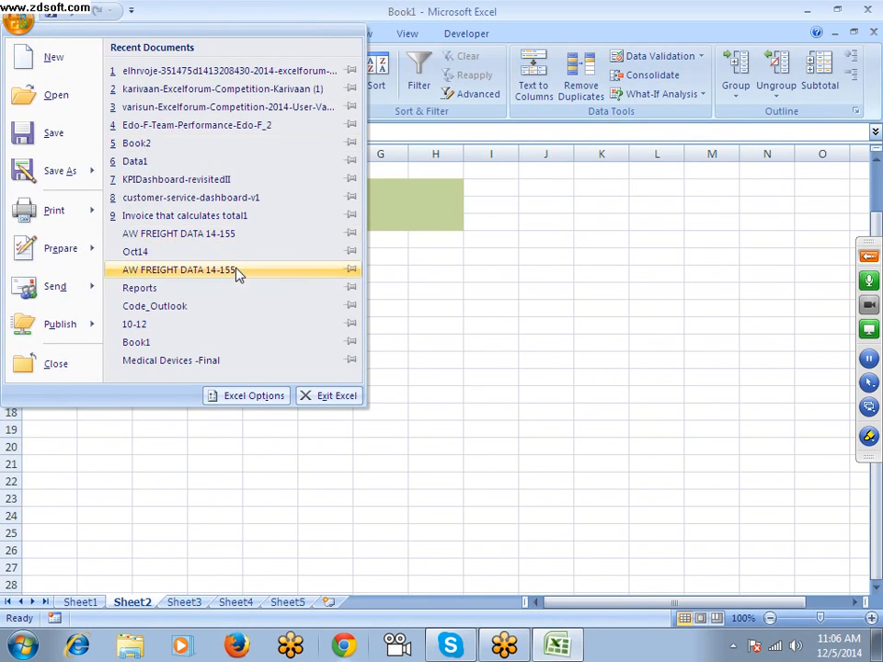
left_click(247, 396)
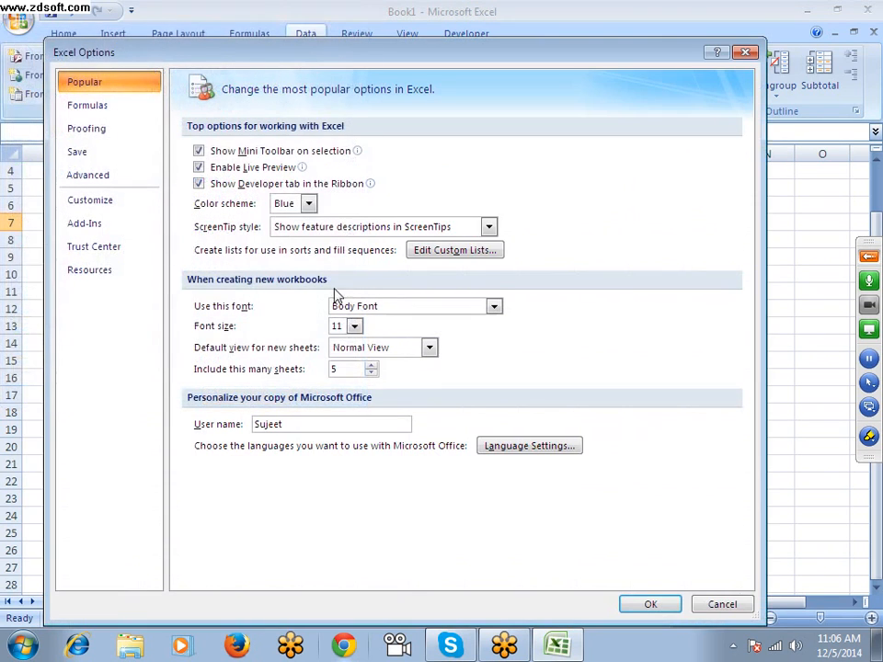
left_click(394, 228)
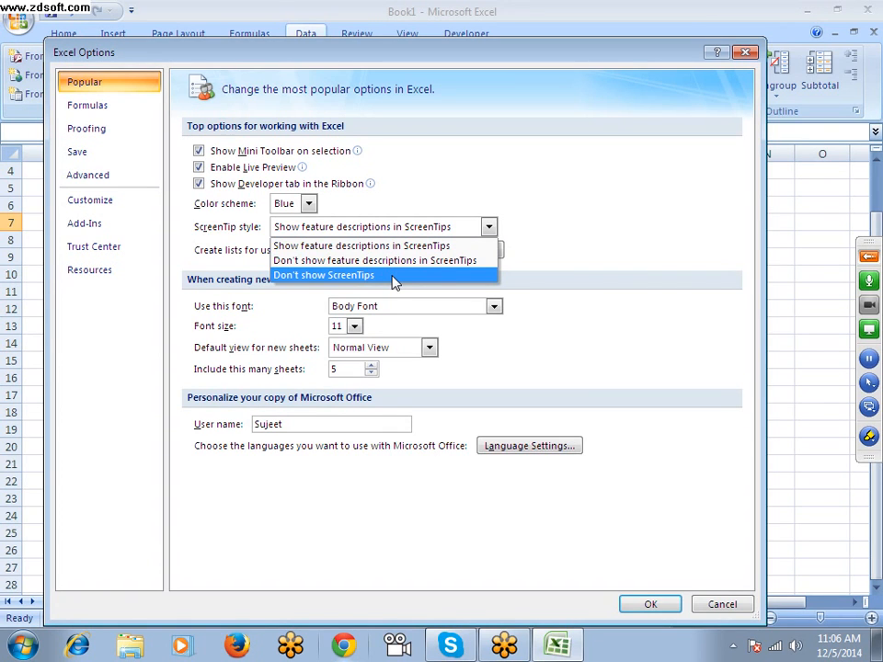
left_click(589, 143)
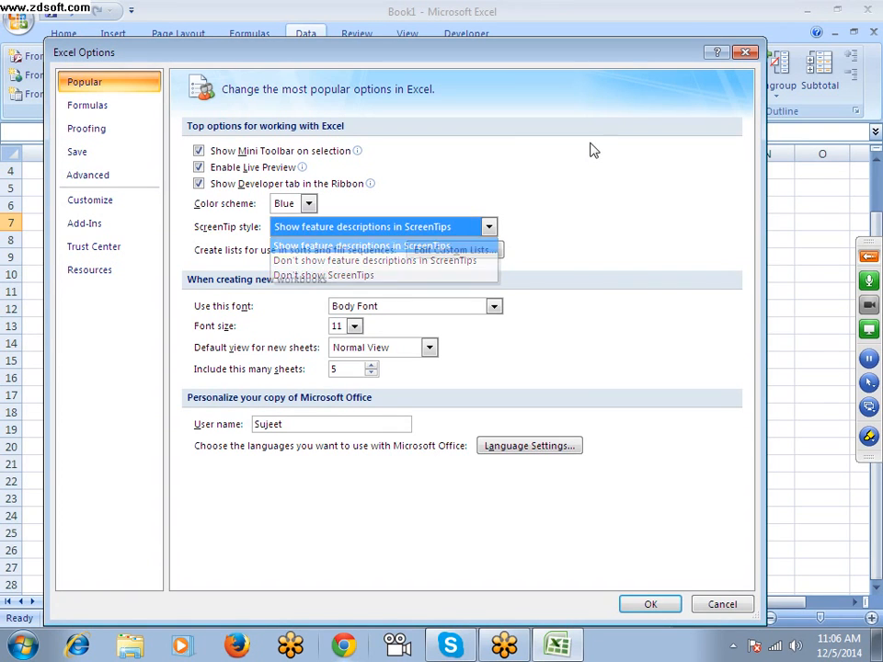
left_click(753, 53)
On Sheet5, enter Jan in cell A1 and autofill the month series down to A11
scroll(111, 228, "up", 1)
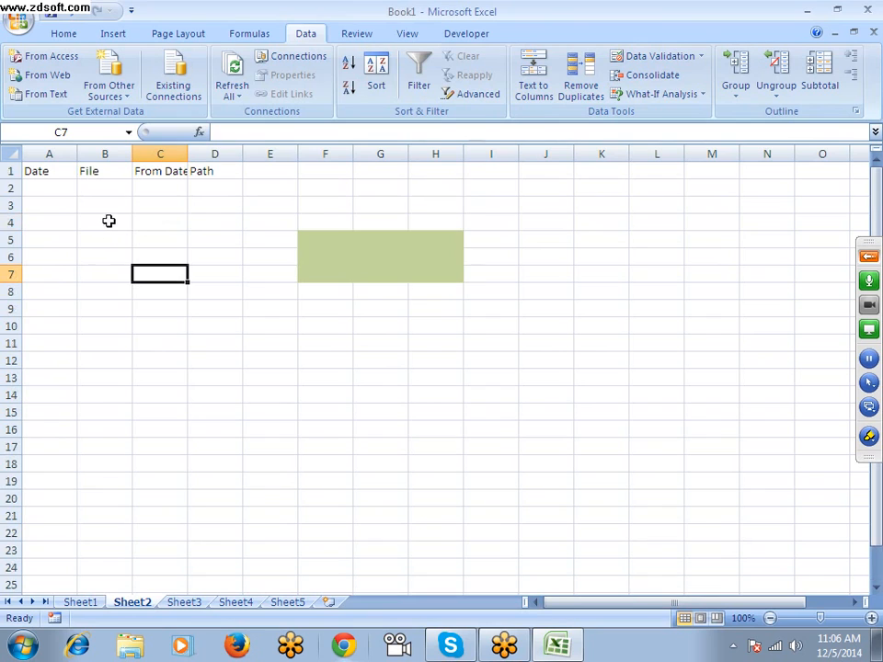
left_click(294, 605)
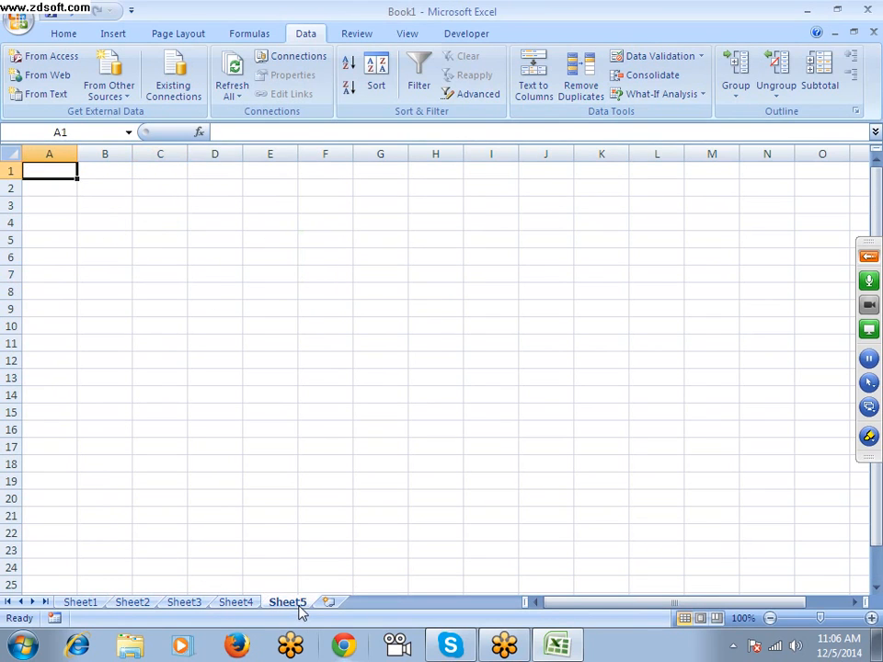
type("JAn")
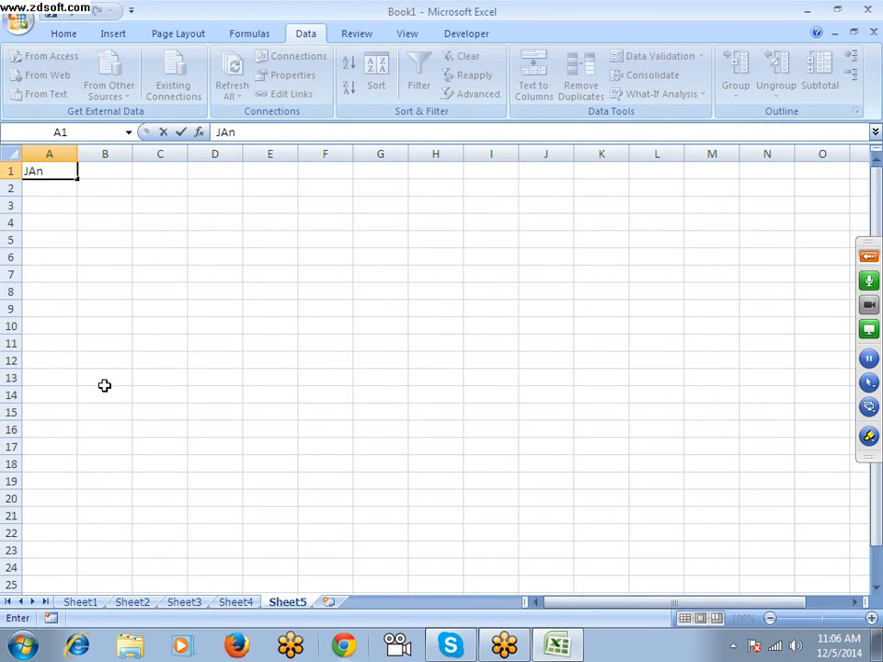
left_click_drag(104, 394, 104, 379)
left_click(64, 173)
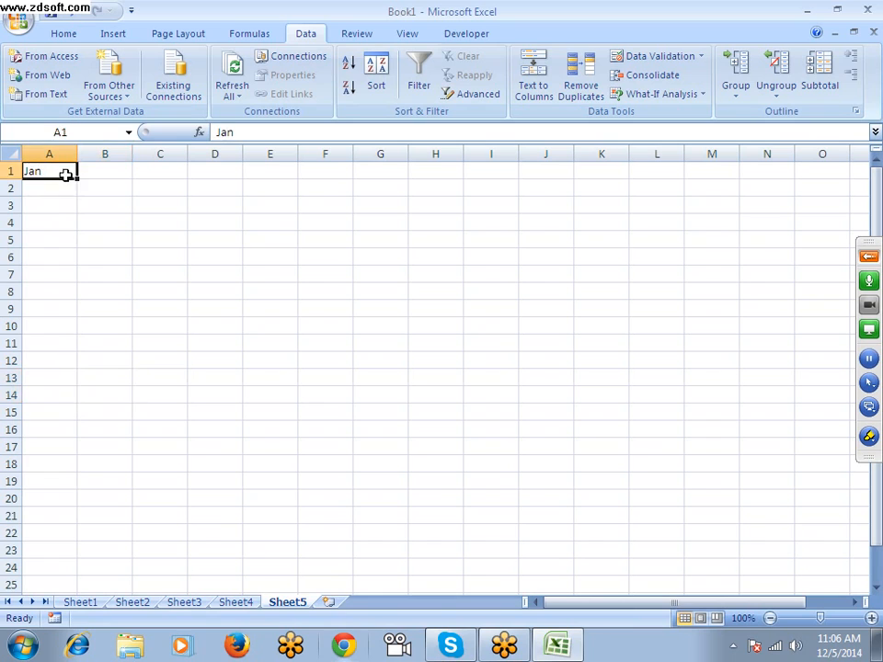
left_click_drag(78, 179, 79, 353)
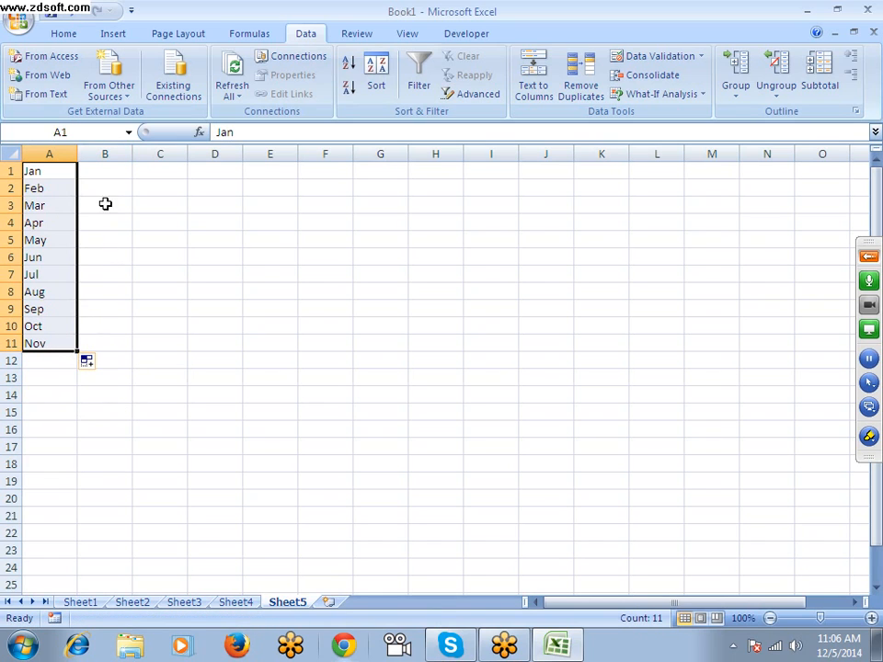
Enter Sun in cell B1 and autofill the weekday series down to B11
left_click(105, 170)
type("Sun")
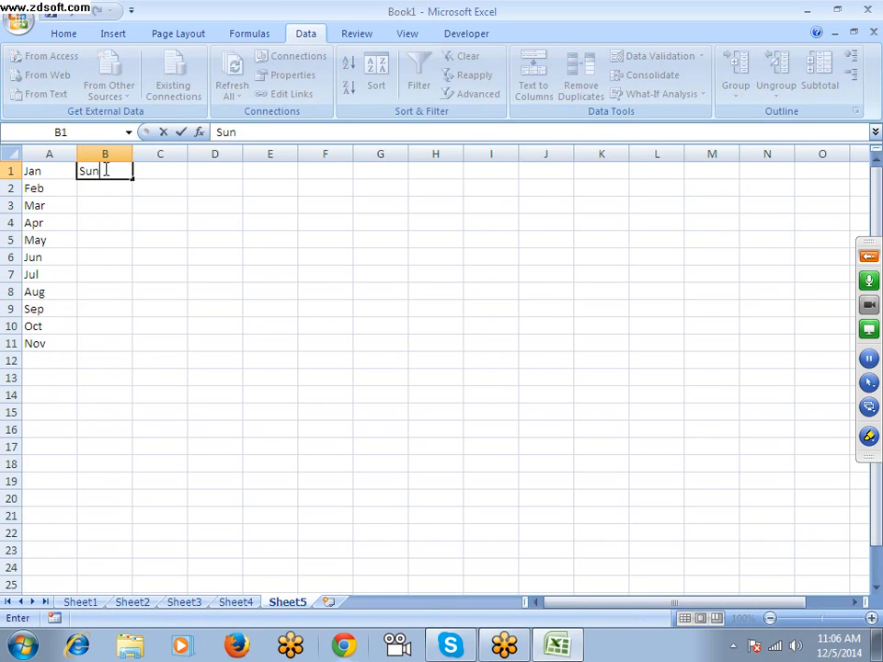
left_click(145, 221)
left_click(123, 171)
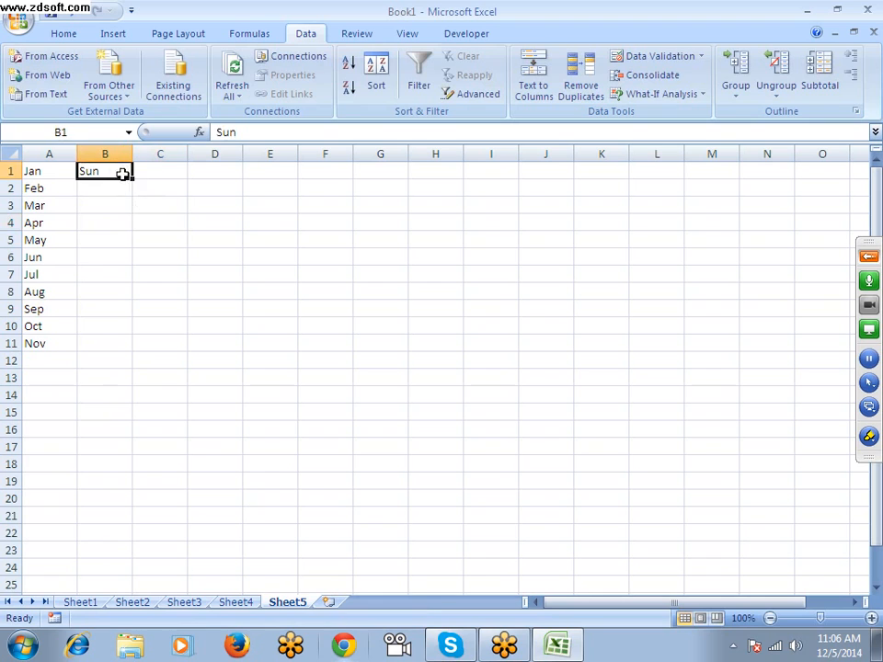
left_click_drag(132, 180, 132, 350)
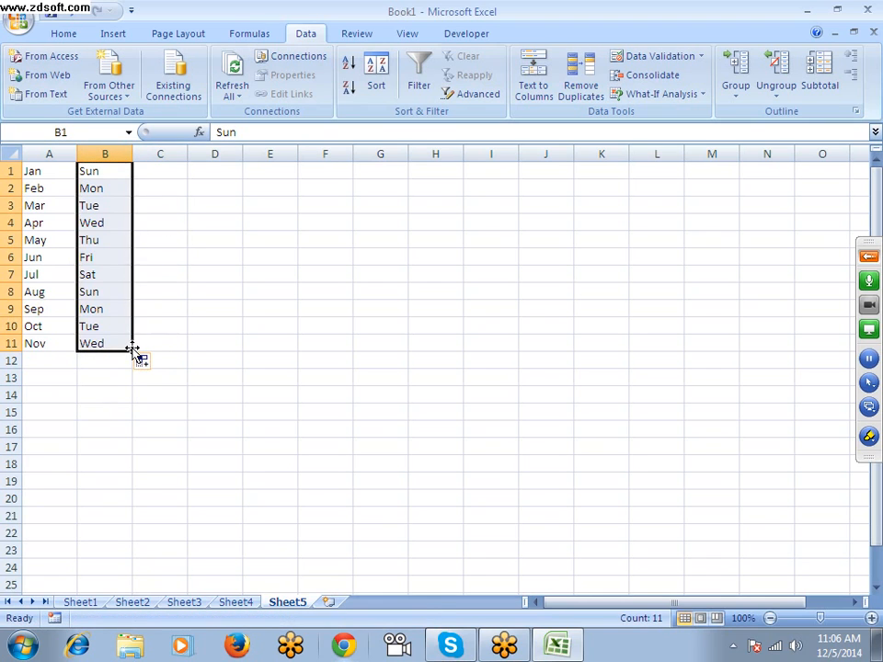
Enter the first name of the existing custom name list in cell C1 and autofill the name series down to C11
left_click(174, 168)
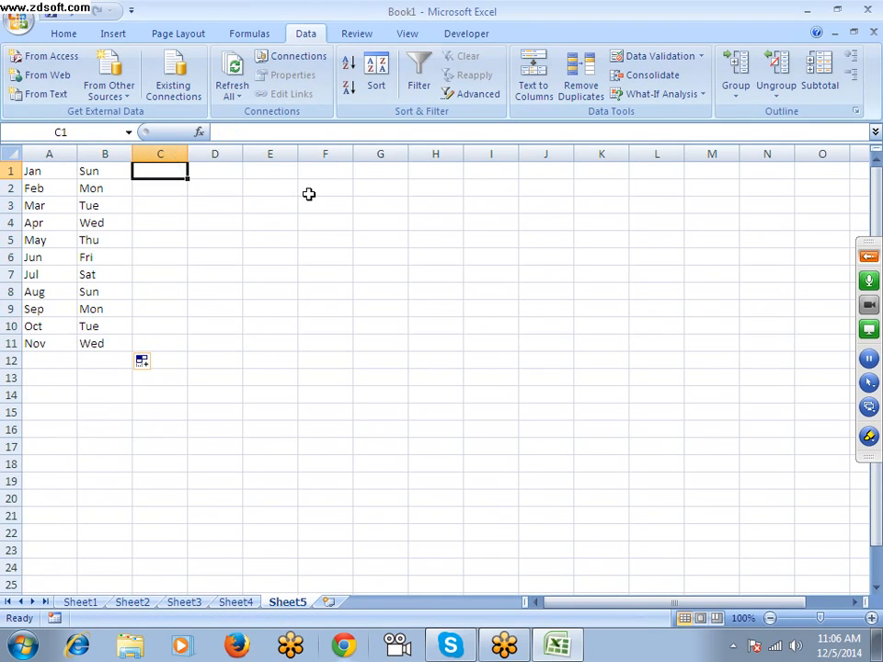
type("P")
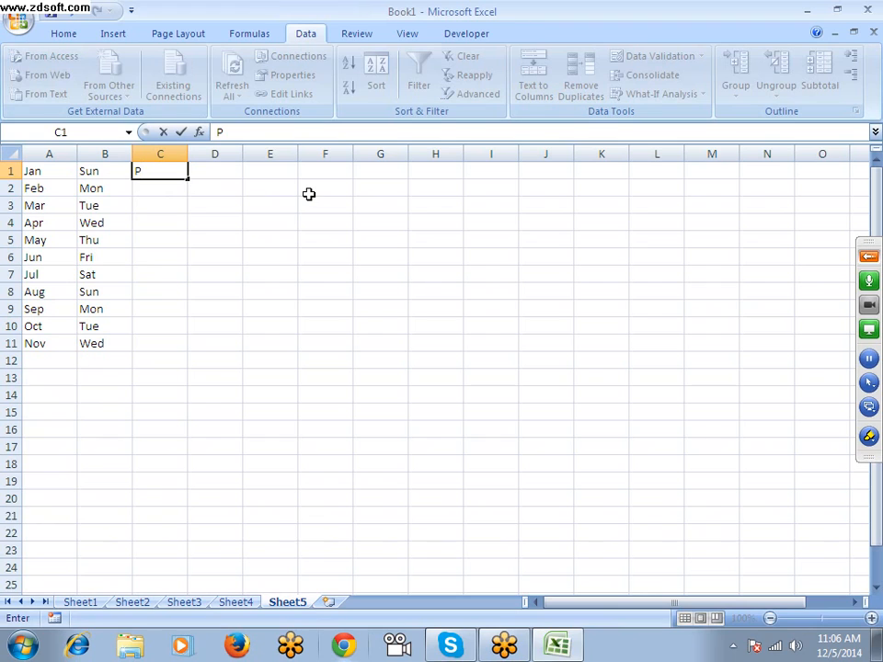
type("uneet")
key("Return")
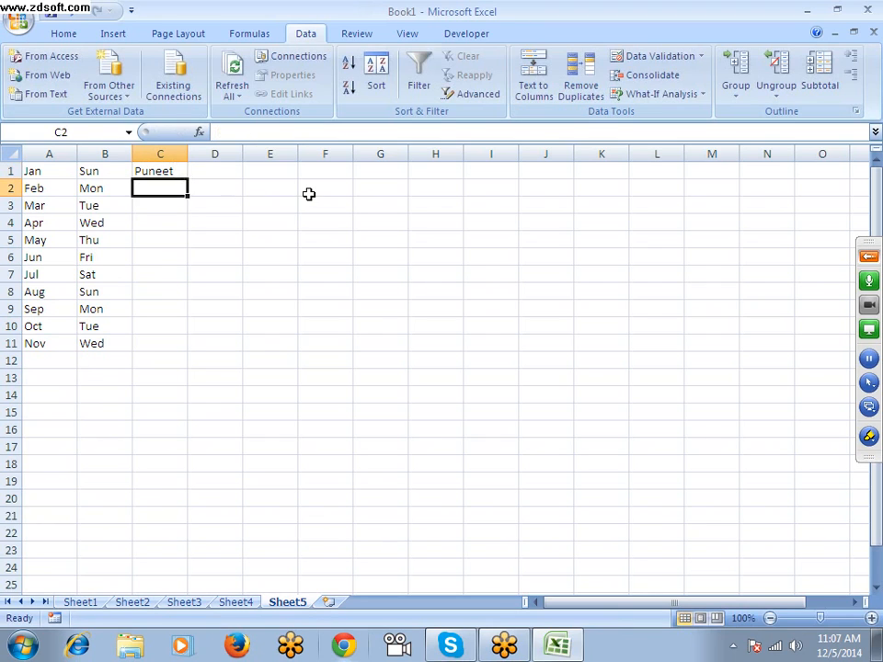
left_click(180, 173)
left_click_drag(187, 180, 190, 351)
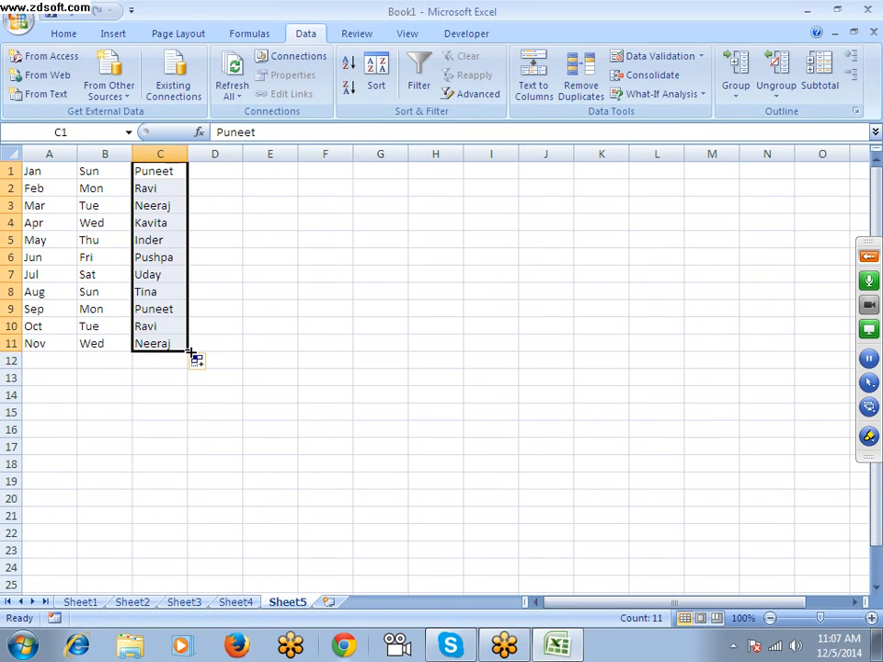
double_click(274, 291)
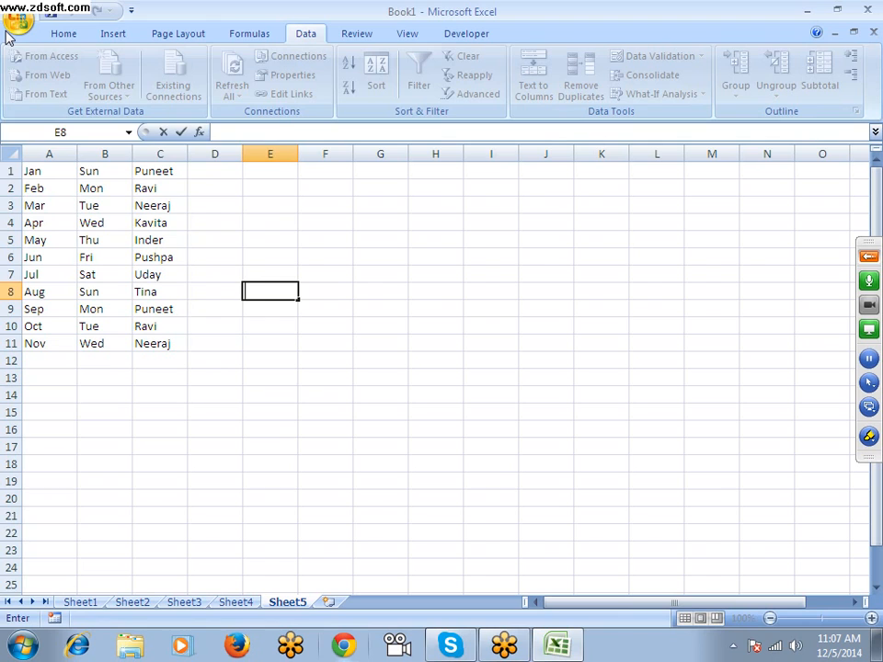
left_click_drag(153, 188, 154, 292)
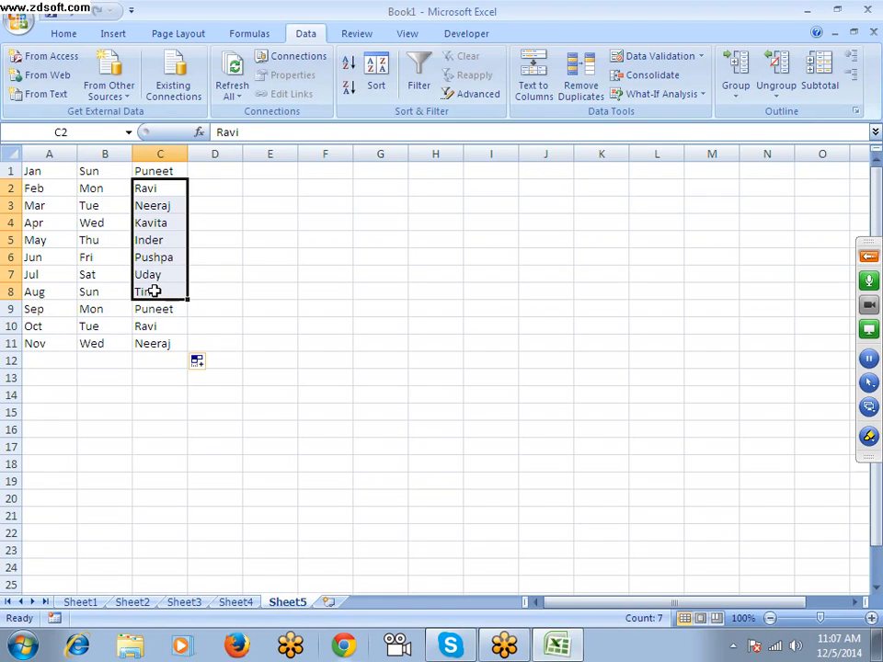
left_click(206, 204)
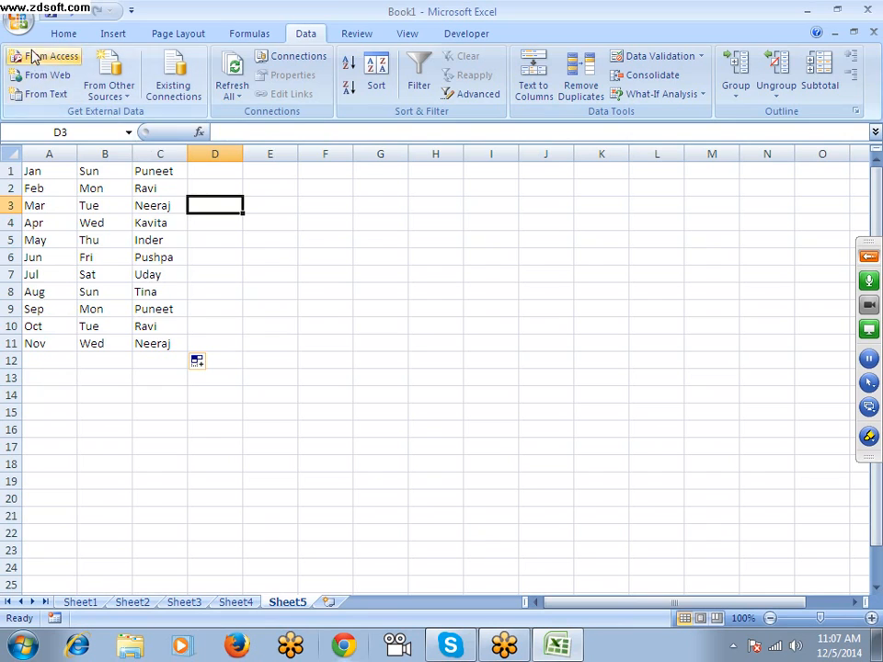
Open the Custom Lists editor from the Excel Options and view the entries of the list of people's names
left_click(18, 19)
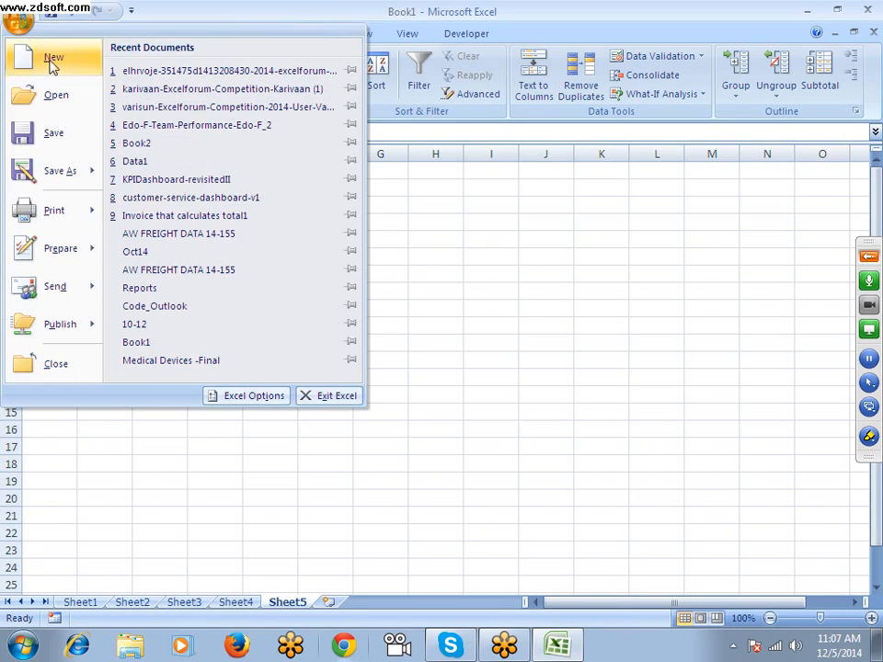
left_click(237, 400)
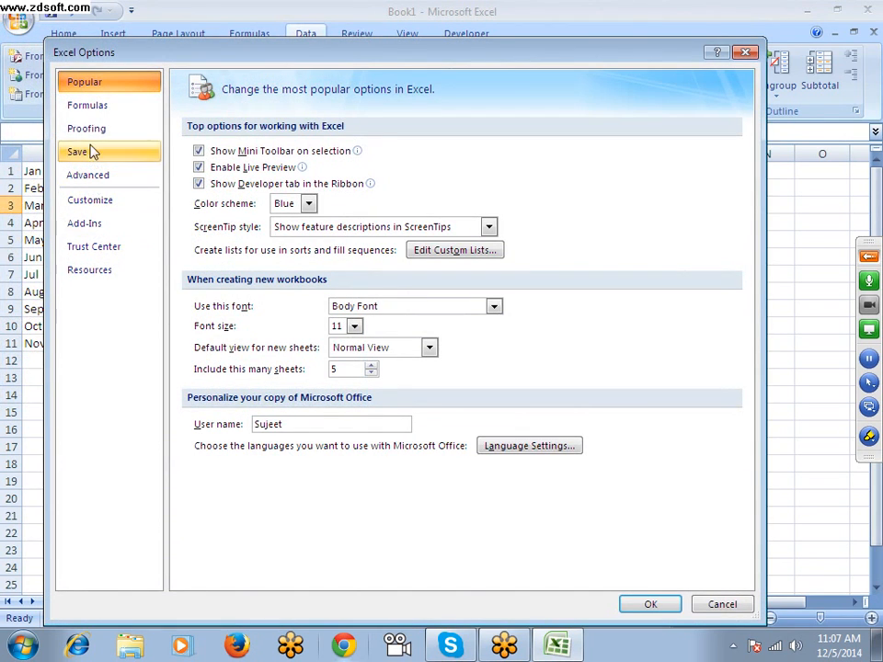
left_click(419, 247)
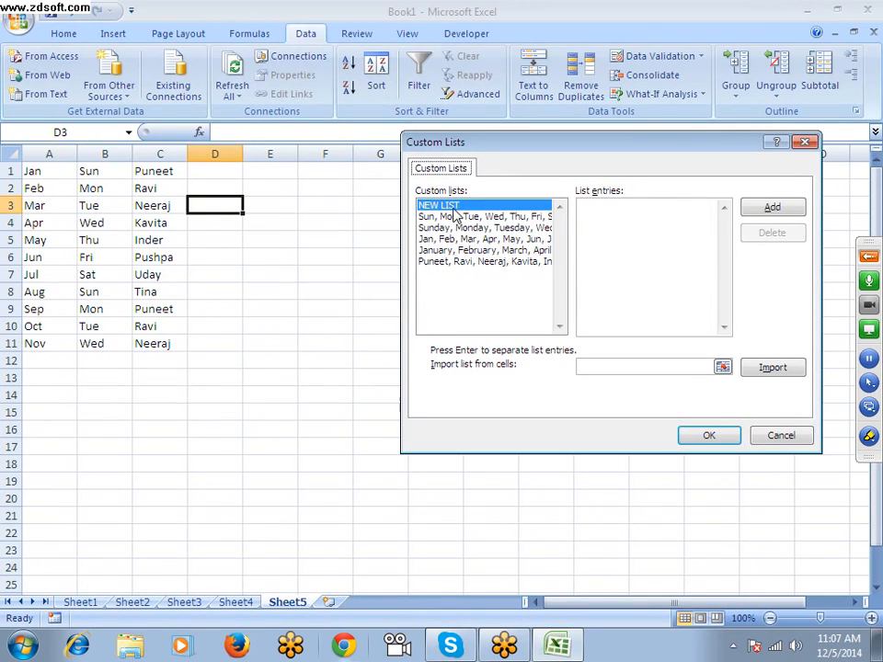
left_click(450, 210)
left_click(483, 263)
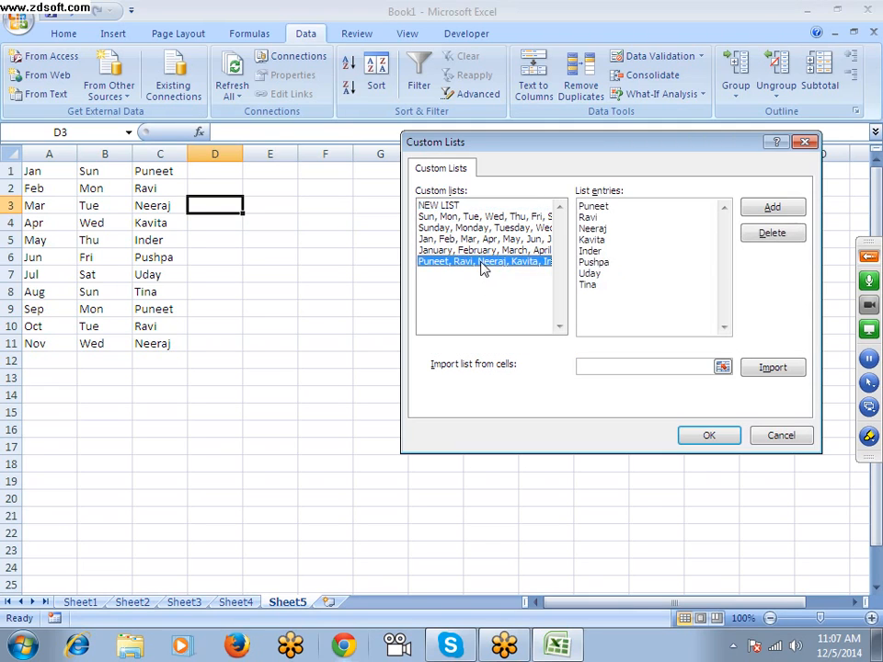
Add a new custom list with the entries Delhi, Pune, Mumbai, Noida, Jaipur and Panipat, and confirm the Excel Options
left_click(450, 205)
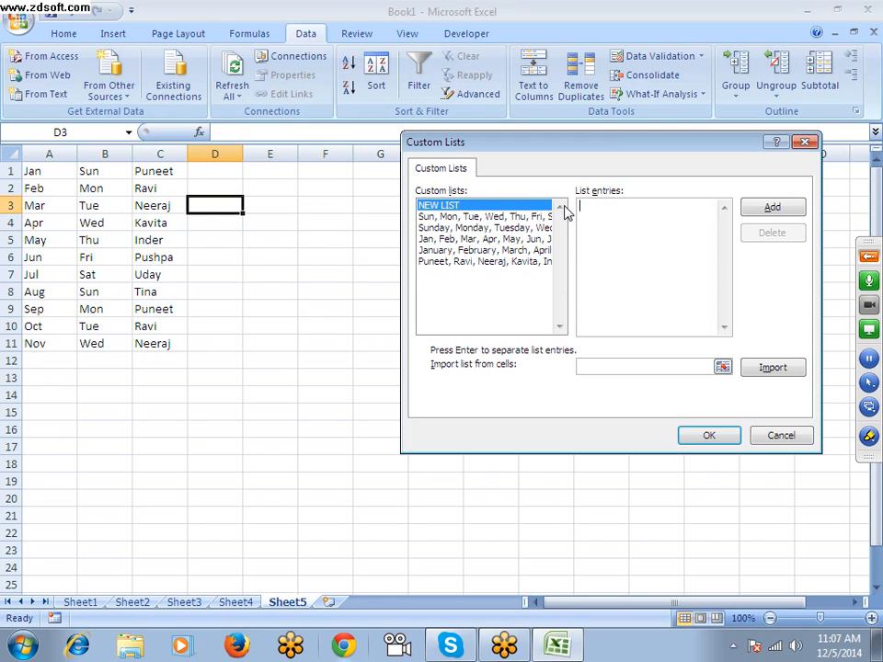
type("Delhi")
key("Return")
type("Pune")
key("Return")
type("Mumb")
type("ai ")
type("No")
type("ida")
type("Jaipu")
type("r")
key("Return")
type("Panipat")
left_click(766, 209)
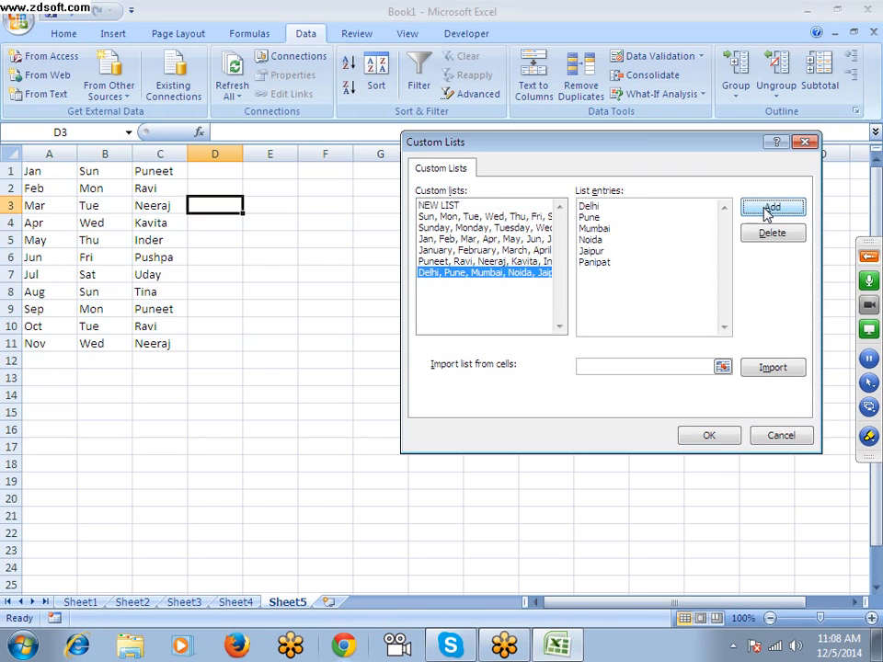
left_click(709, 437)
left_click(644, 604)
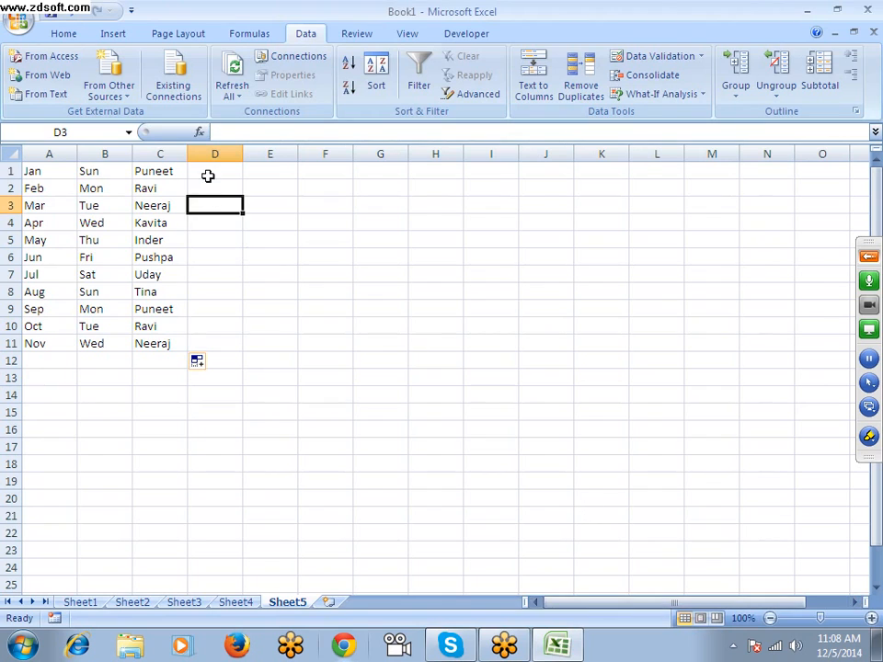
Enter Pune in cell D1 and autofill the city series down to D11
left_click(208, 174)
type("Pue")
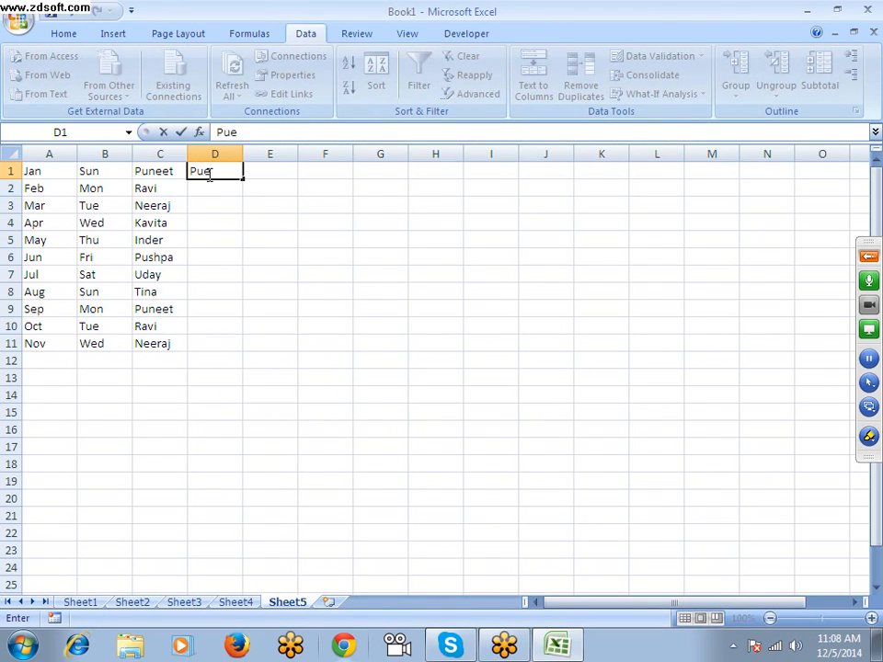
key("BackSpace")
type("ne")
left_click(217, 199)
left_click(235, 169)
left_click_drag(243, 180, 242, 352)
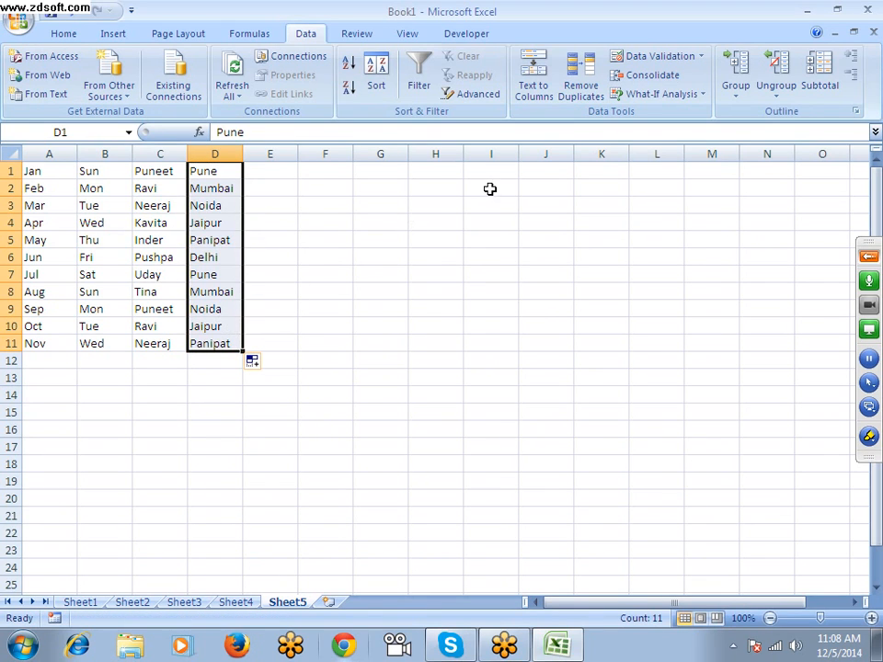
Enter DVD, CD, HD, TFT and CRT in cells H2 to H6
left_click_drag(488, 190, 485, 351)
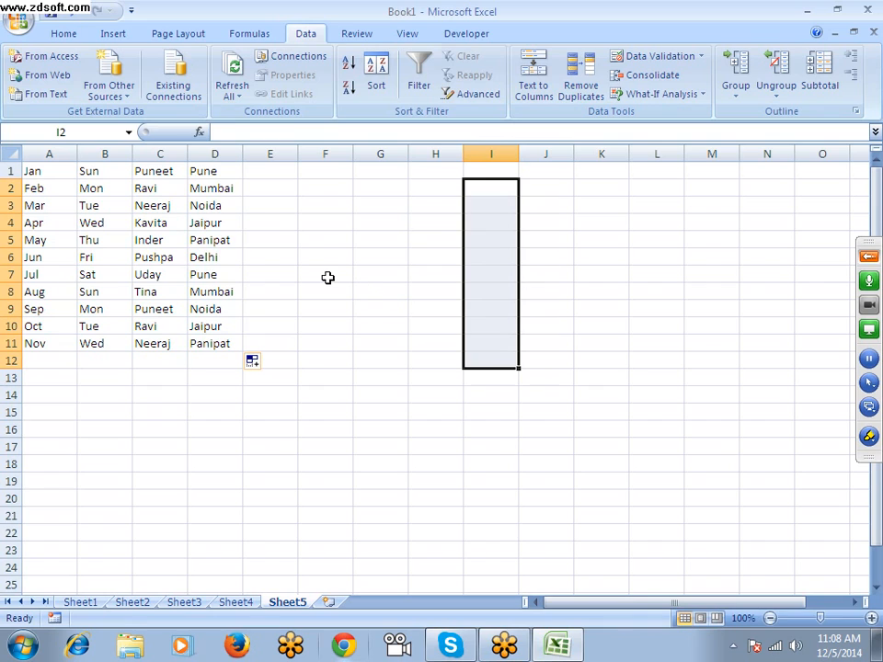
left_click(452, 192)
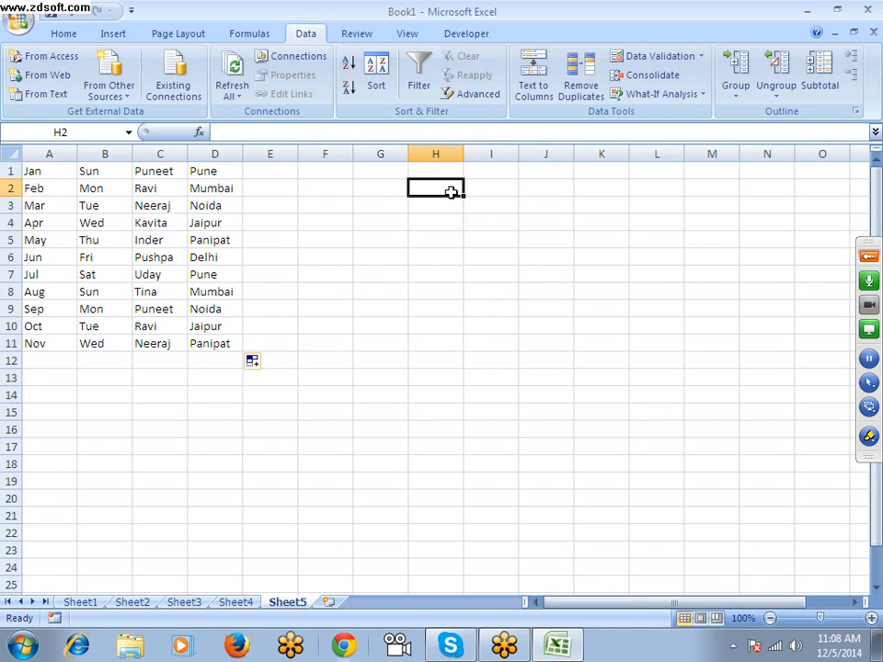
type("DVD")
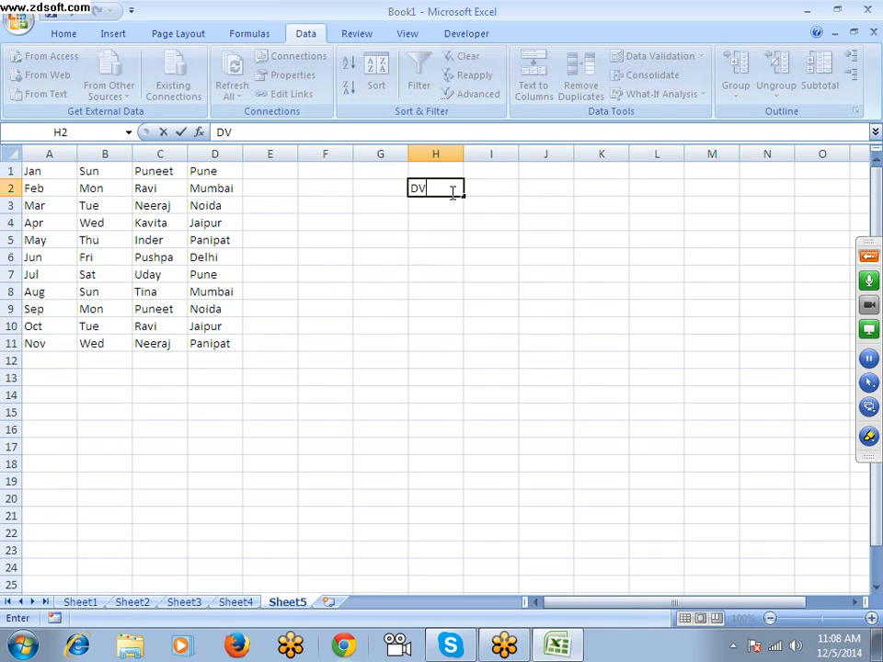
key("Return")
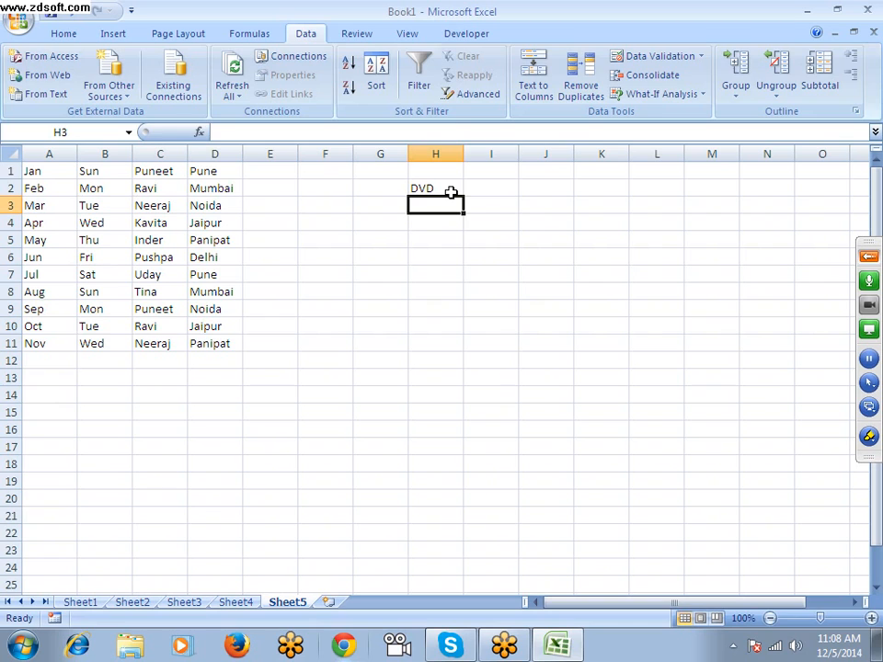
type("CD")
key("Return")
type("HD")
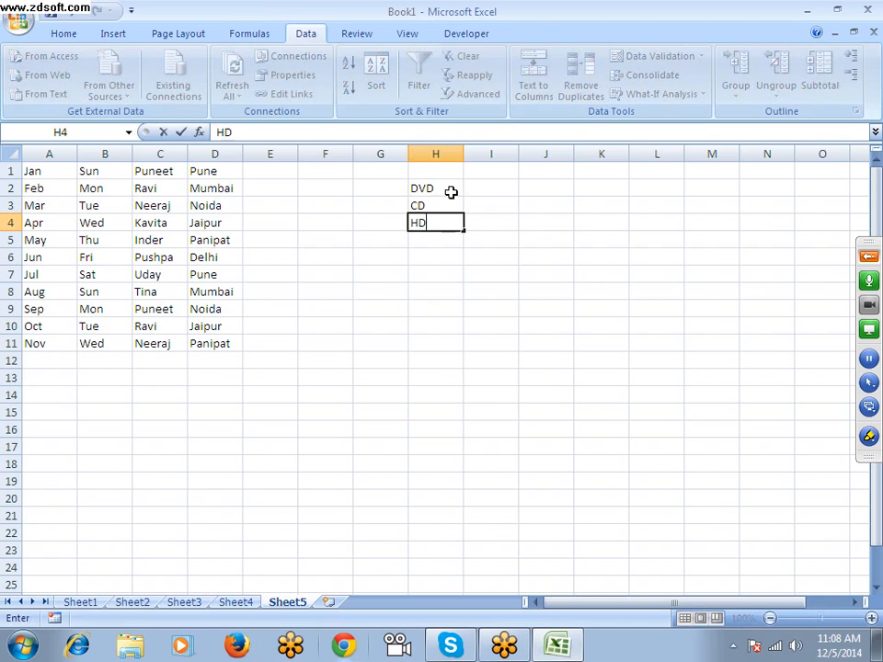
key("Return")
type("TFT")
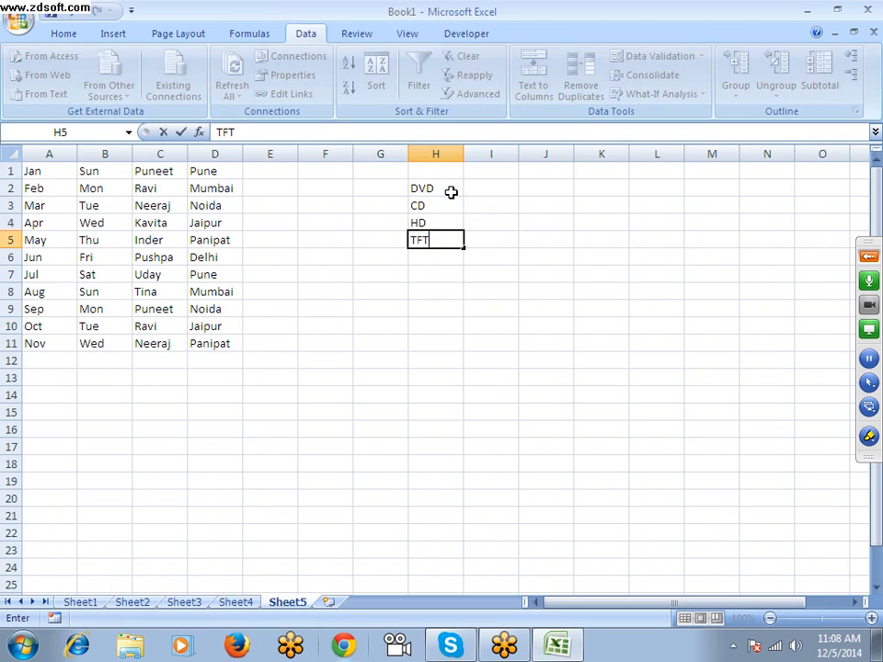
key("Return")
left_click_drag(450, 192, 451, 226)
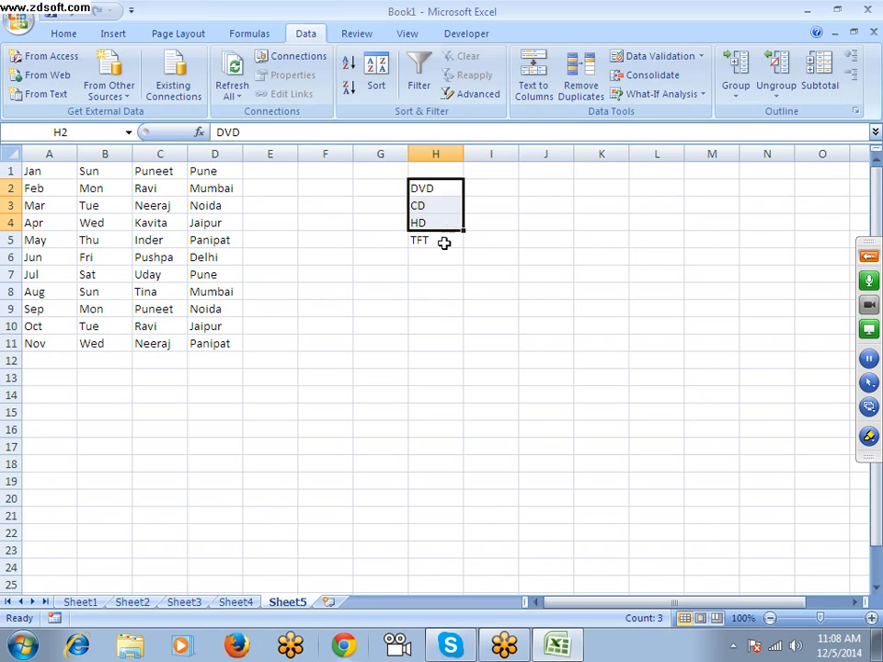
left_click(443, 250)
type("CRT")
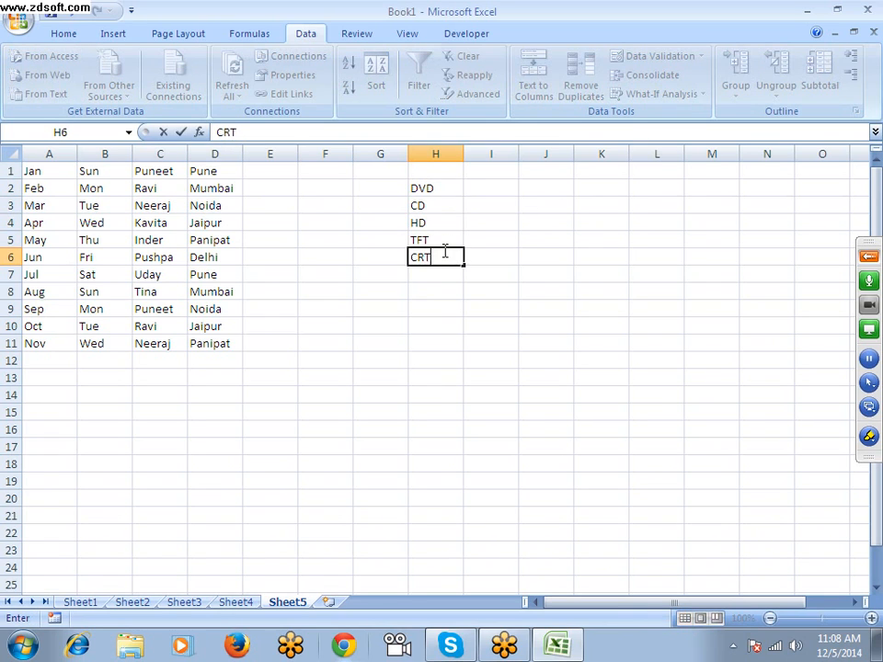
key("Return")
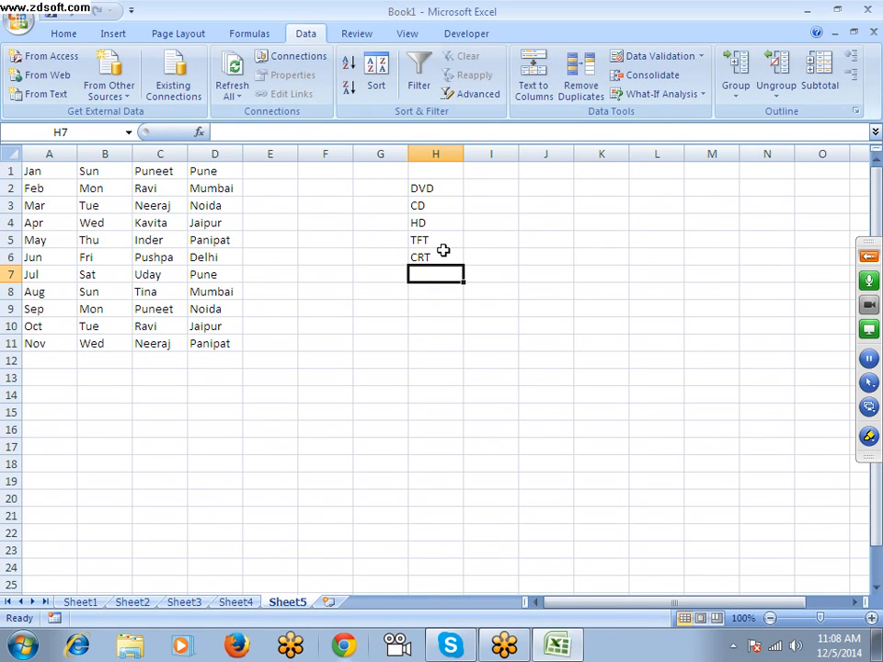
Import cells H2:H6 as a new custom list through the Excel Options and confirm the changes
left_click_drag(424, 190, 422, 250)
left_click(19, 20)
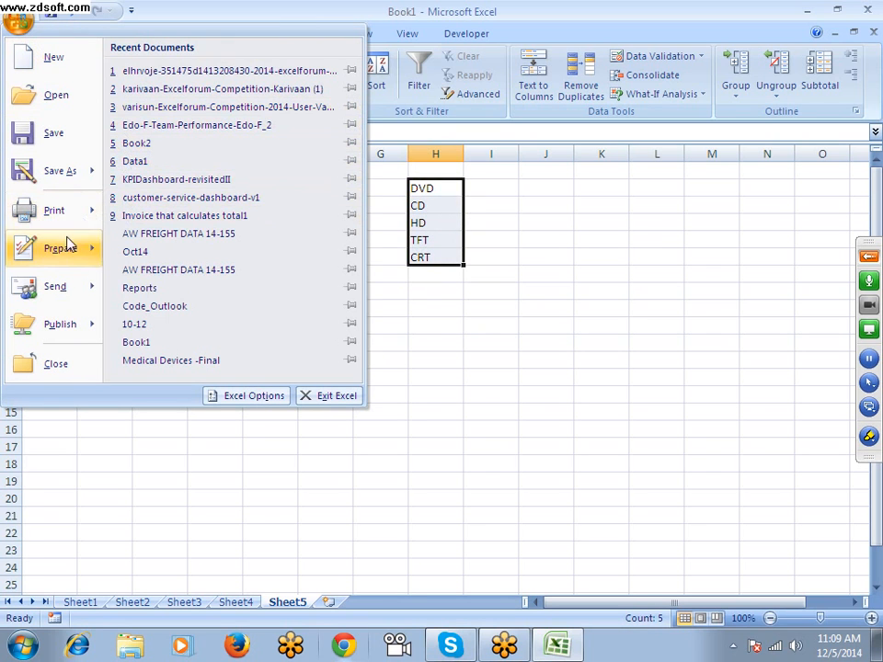
left_click(237, 396)
left_click(433, 260)
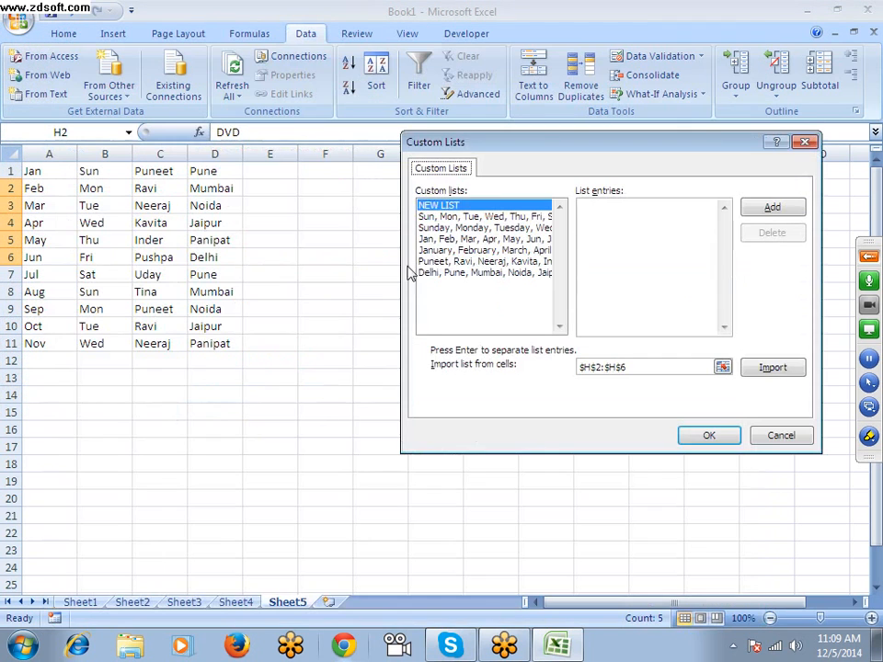
left_click_drag(521, 150, 103, 208)
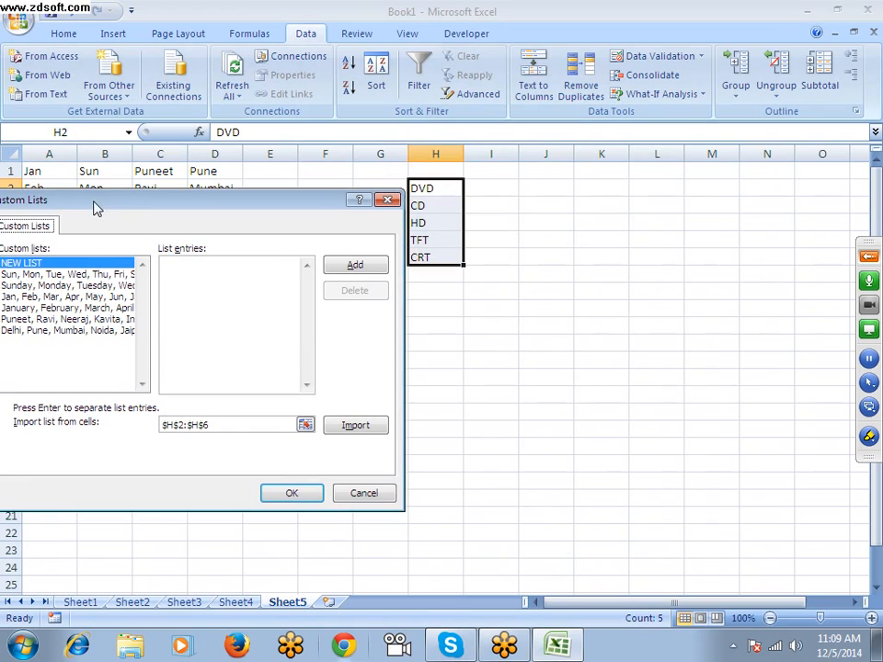
left_click(255, 426)
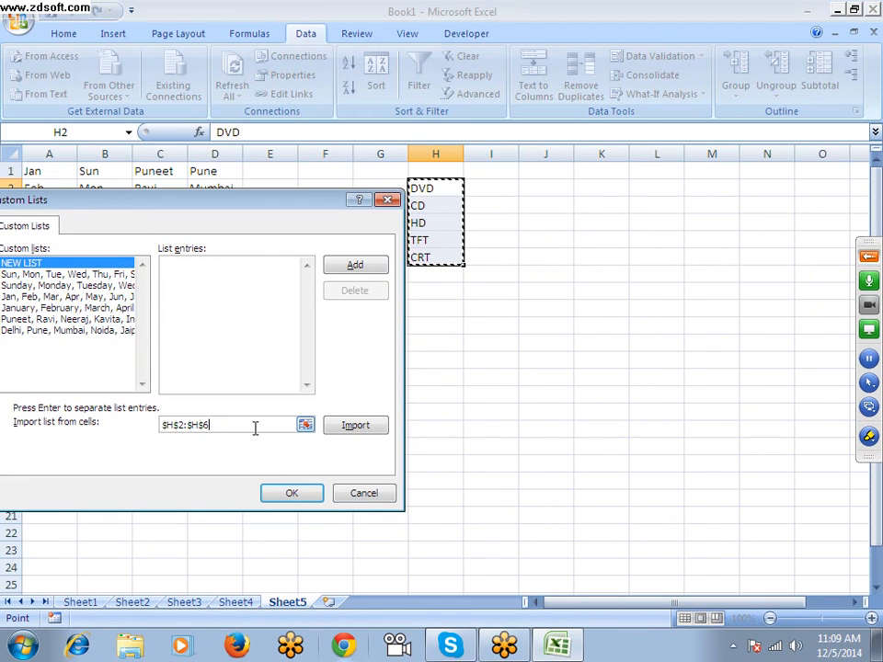
left_click(349, 426)
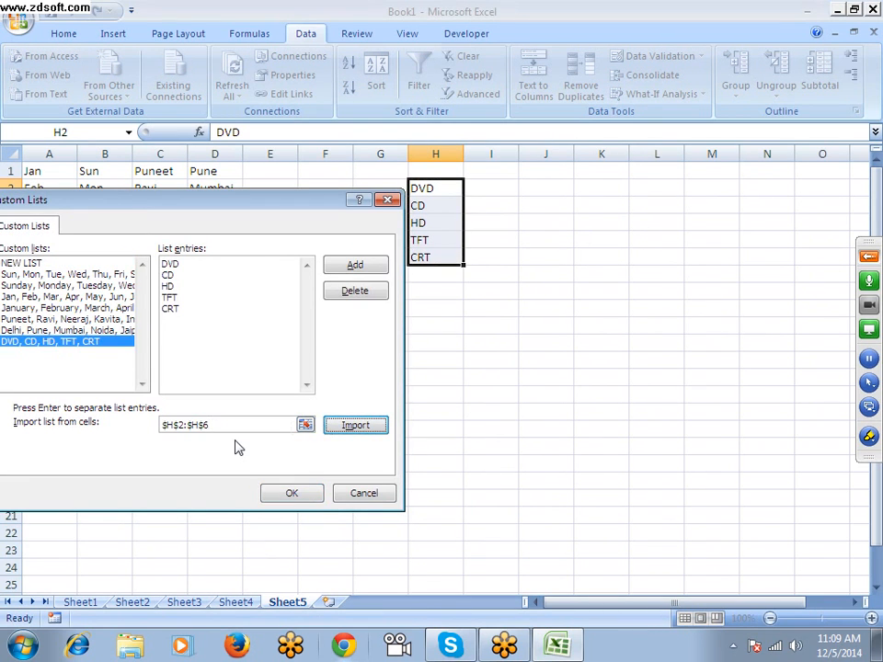
left_click(301, 494)
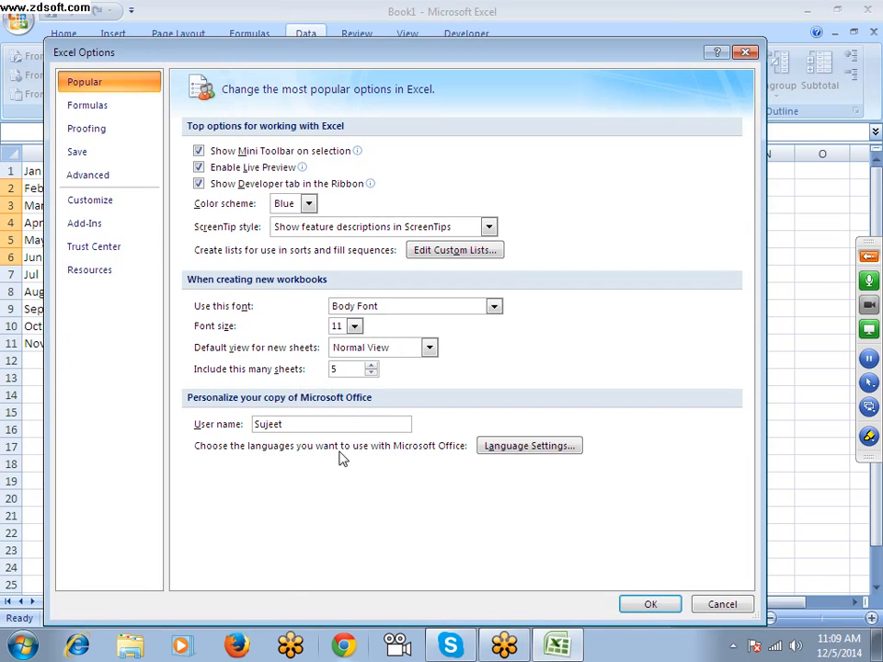
left_click(650, 607)
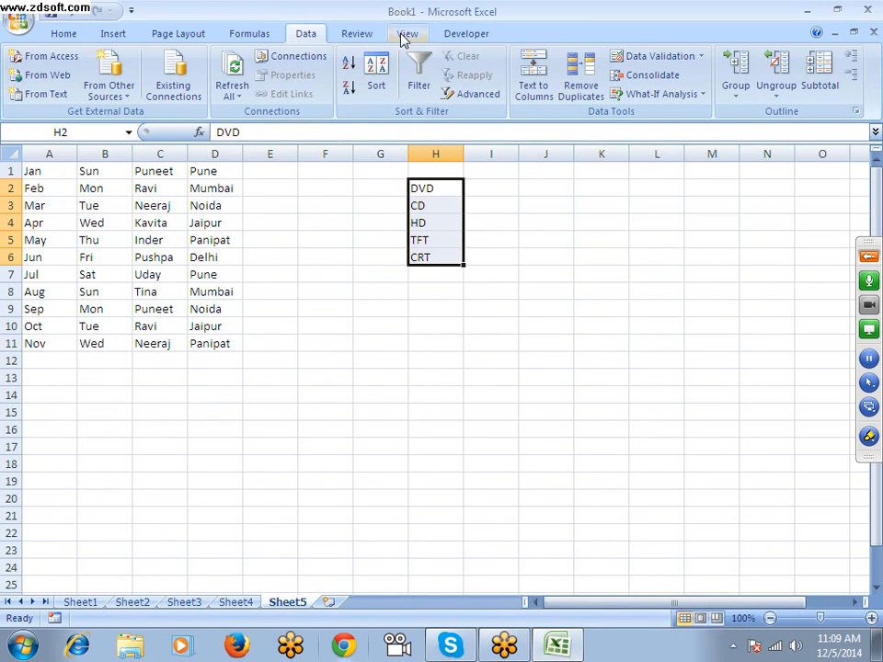
left_click_drag(631, 359, 49, 172)
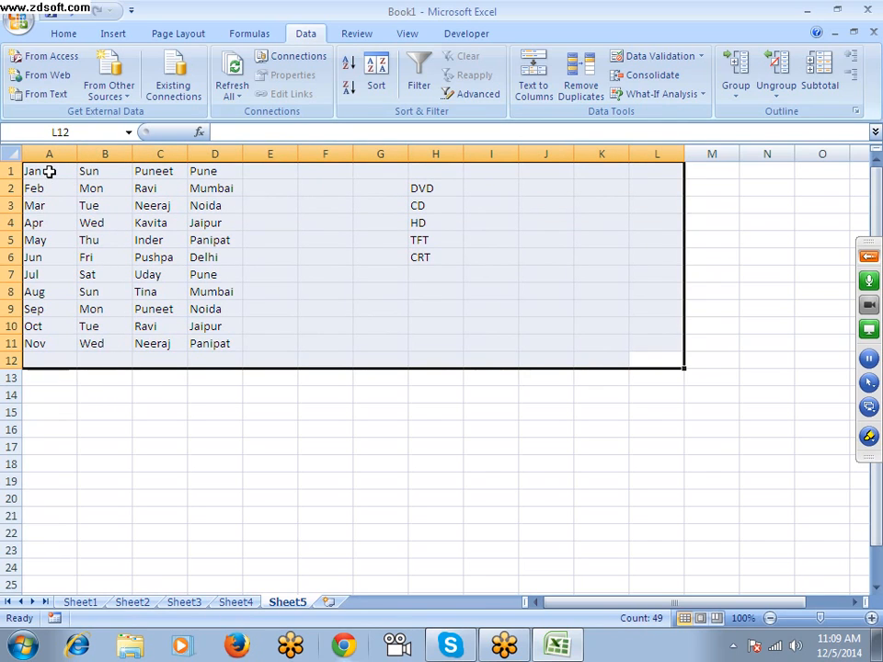
left_click_drag(417, 188, 416, 278)
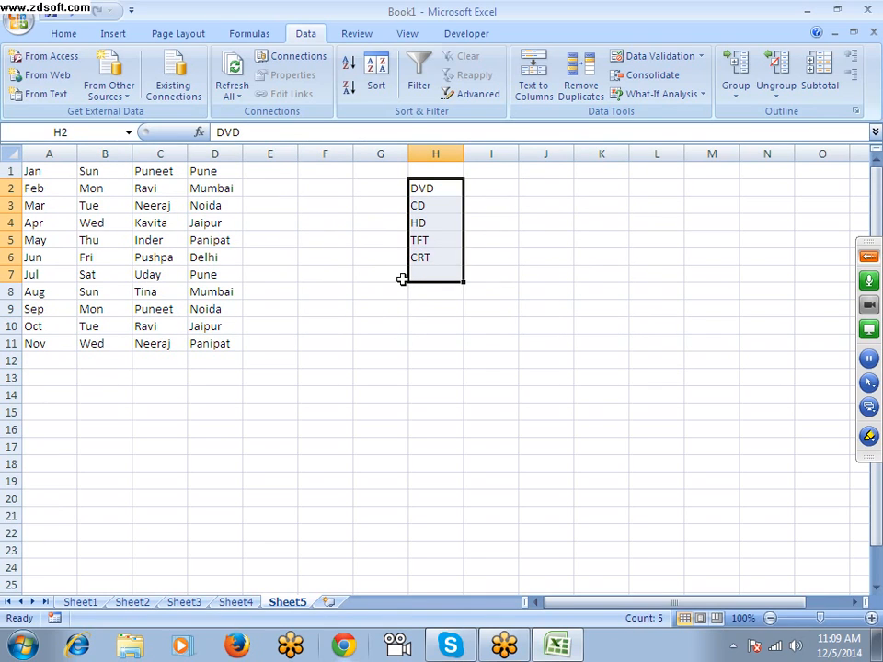
left_click(323, 253)
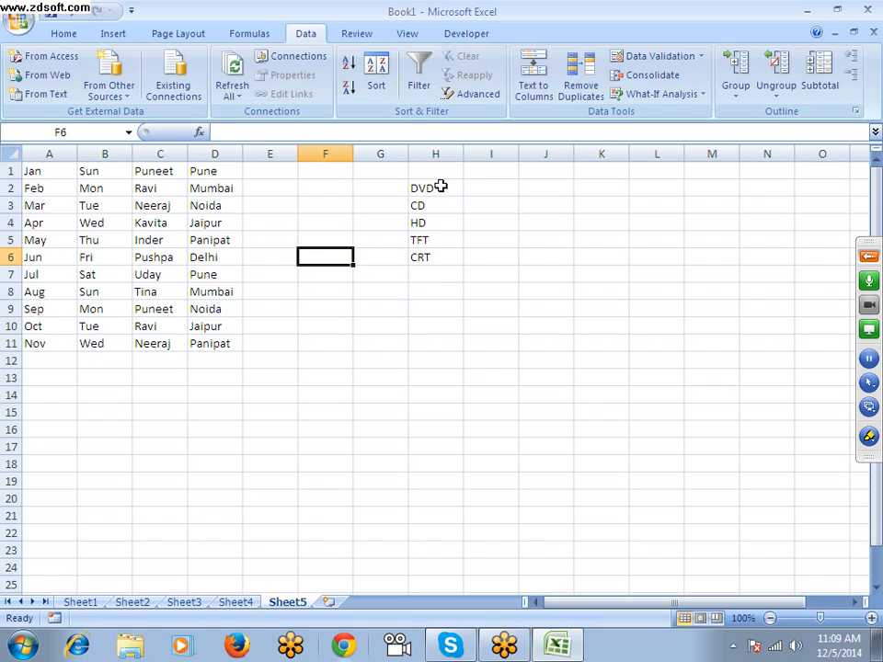
left_click_drag(441, 183, 440, 257)
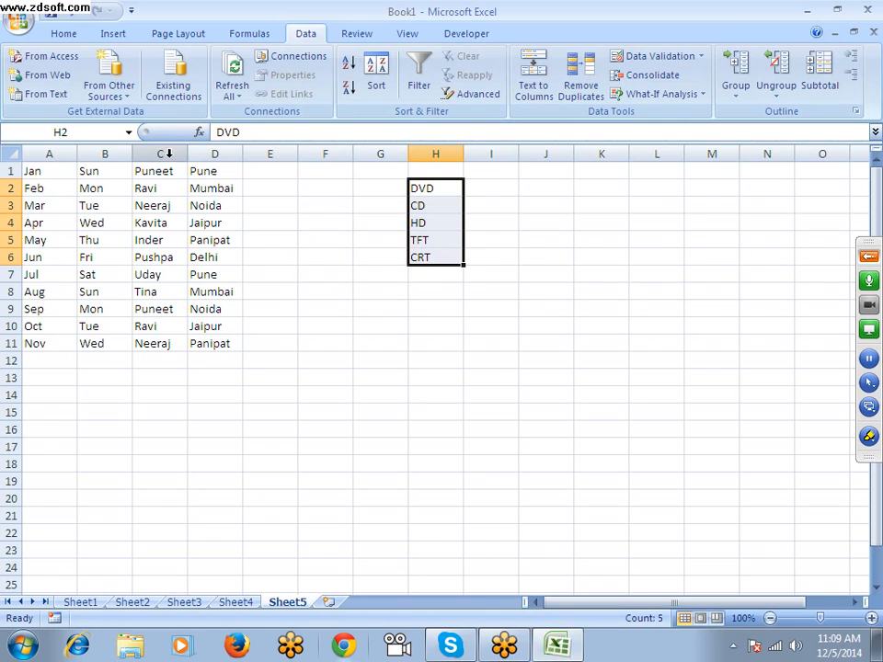
left_click_drag(158, 171, 169, 357)
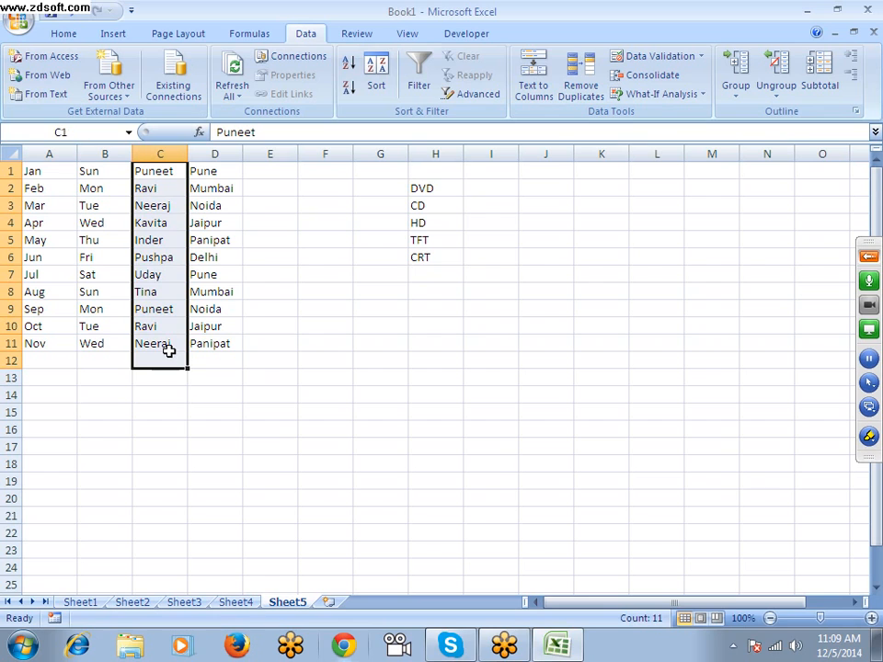
left_click(323, 274)
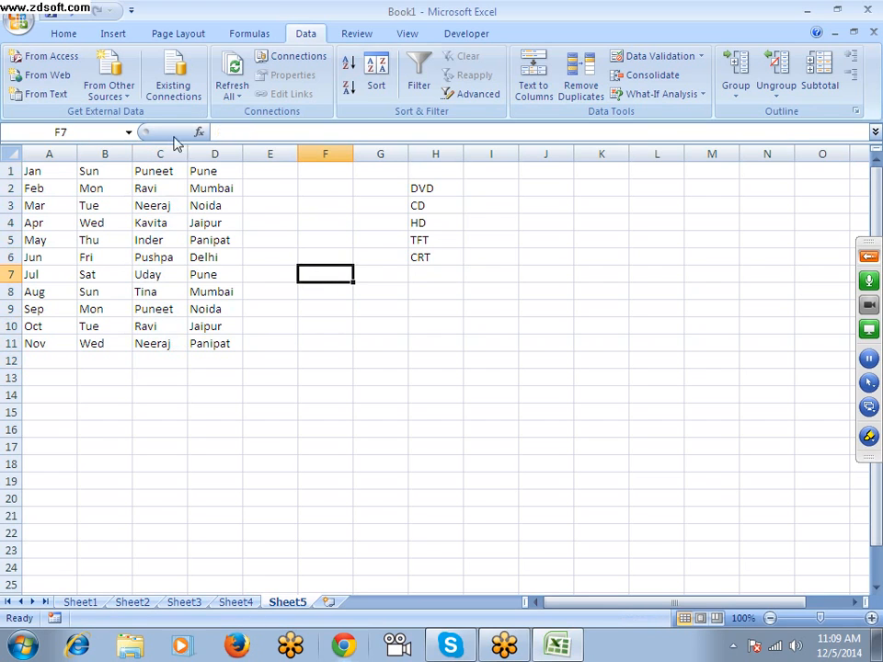
left_click(17, 22)
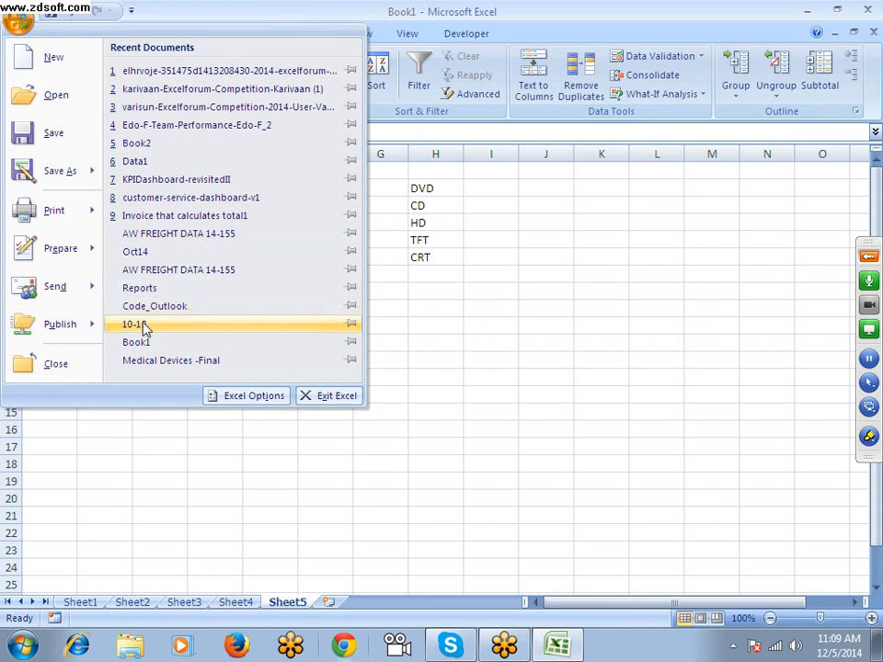
left_click(236, 394)
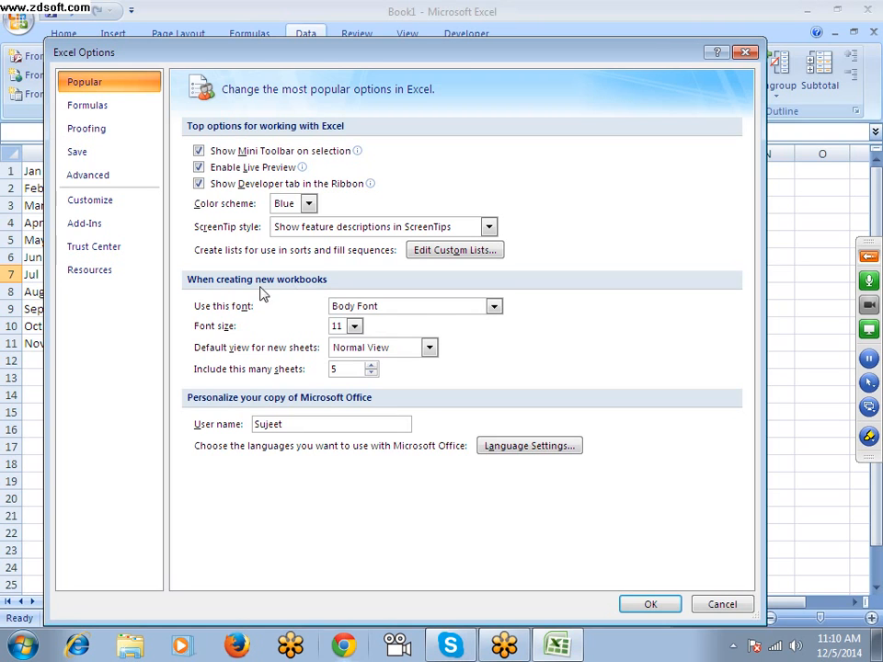
left_click_drag(175, 44, 355, 35)
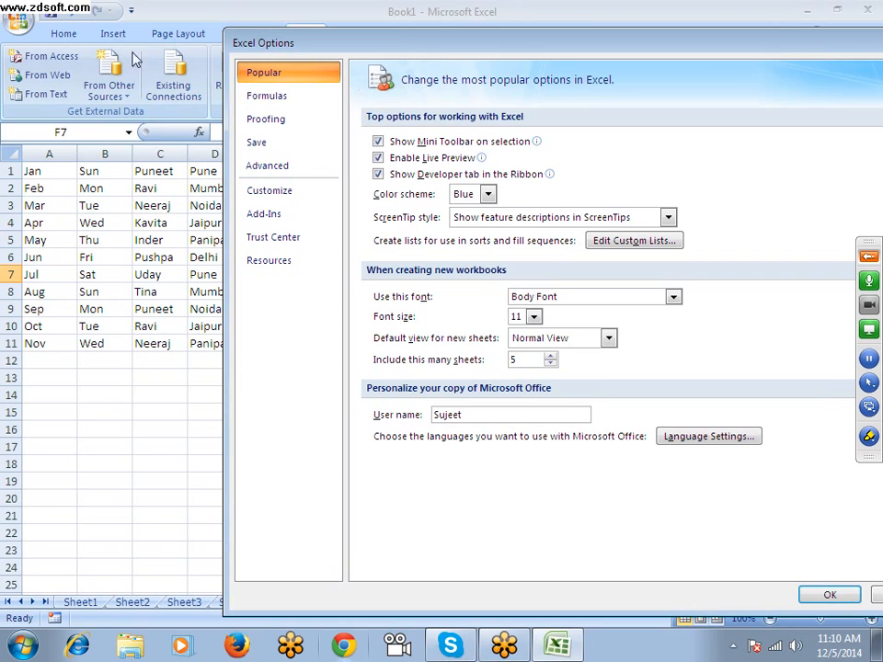
left_click_drag(824, 46, 511, 37)
left_click(614, 36)
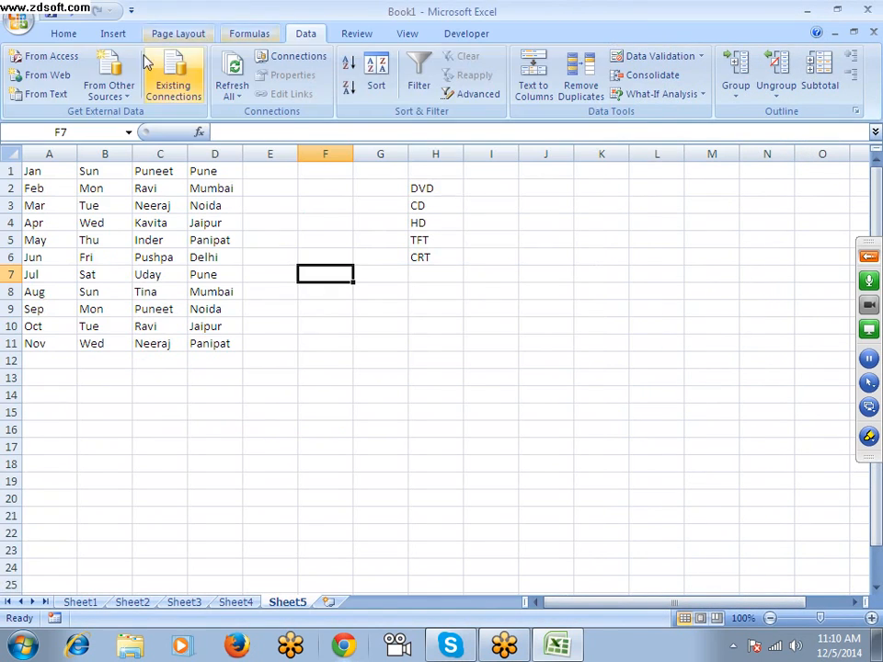
Examine the new-workbook defaults for font, font size, view and sheet count, and the user name, in the Popular Excel Options without changing them
left_click(62, 31)
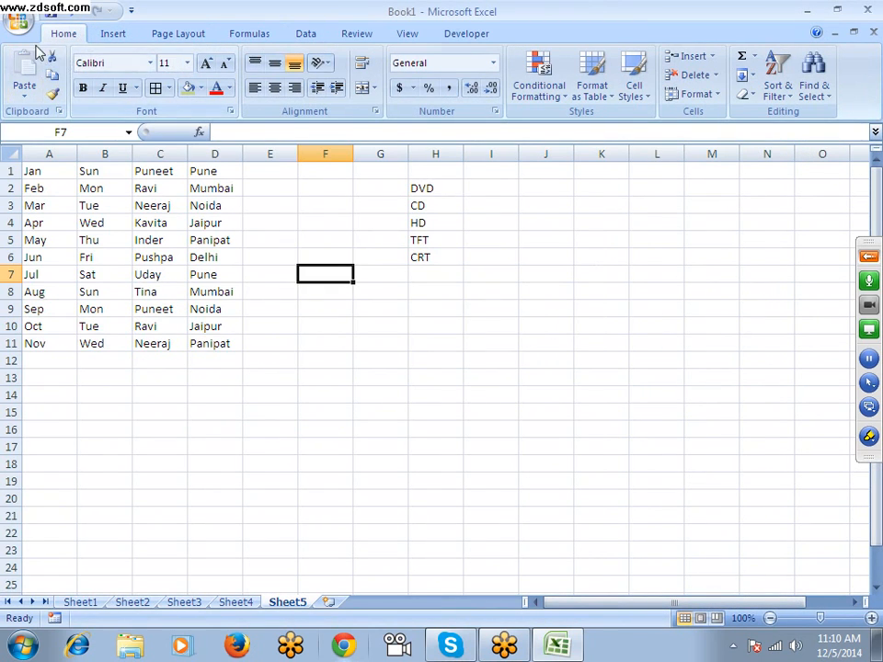
left_click(18, 18)
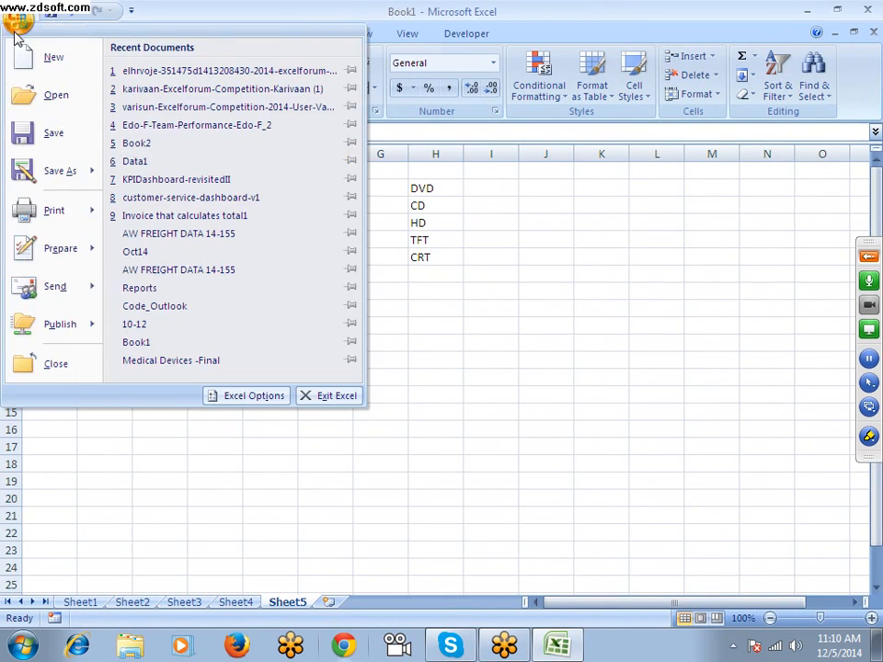
left_click(254, 396)
left_click_drag(271, 35, 440, 67)
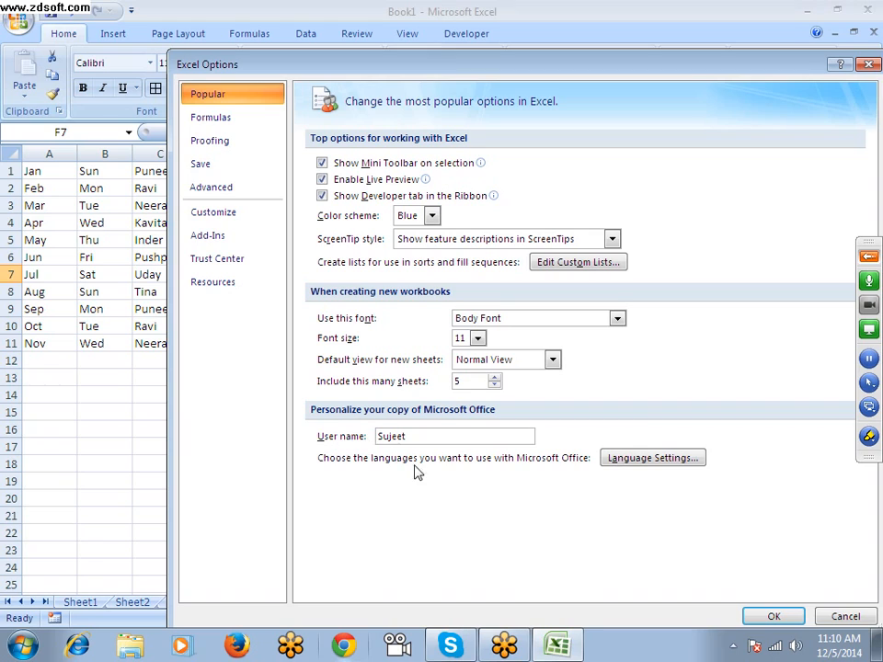
left_click(478, 318)
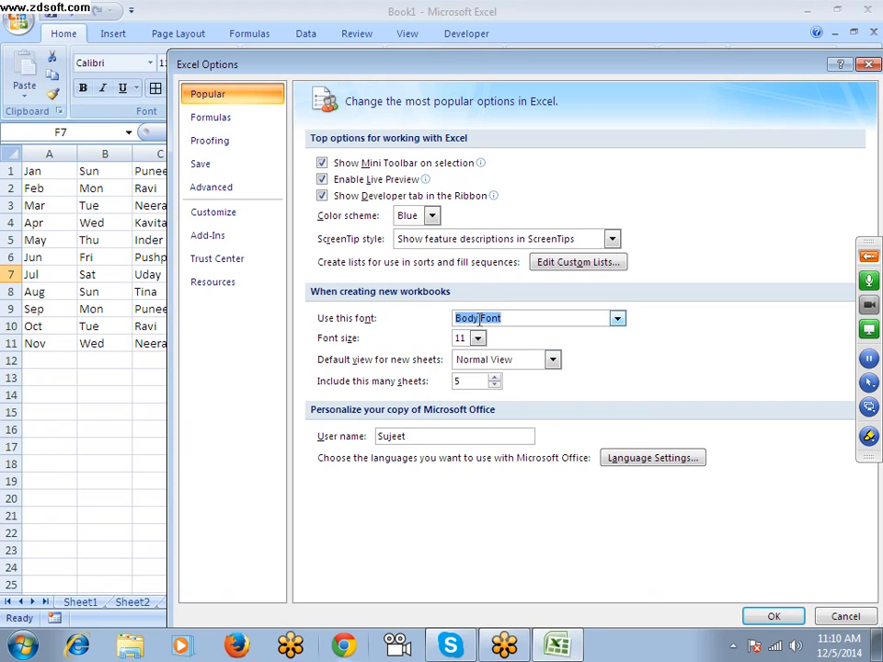
left_click(617, 319)
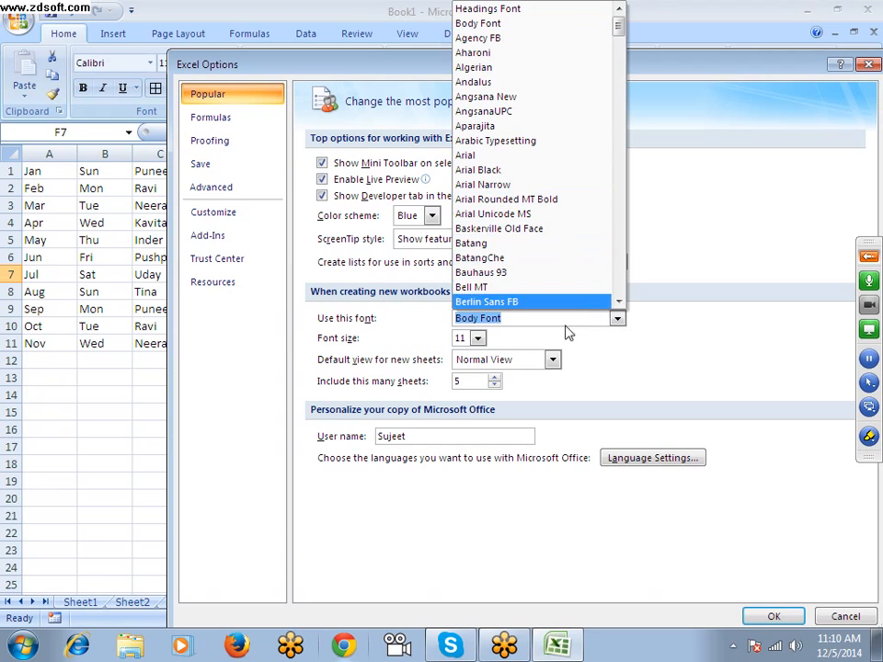
left_click(477, 339)
left_click(505, 362)
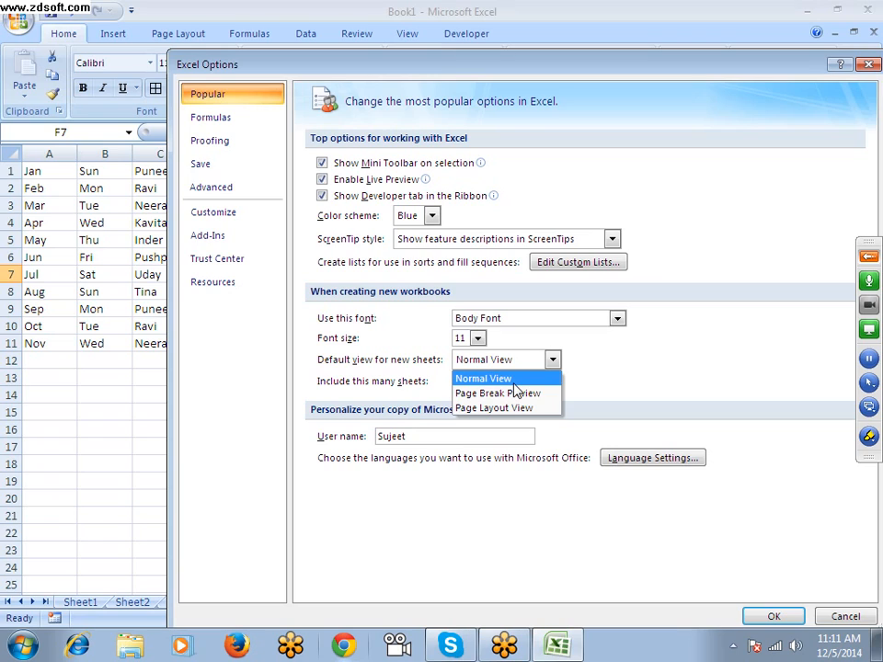
left_click(457, 358)
left_click(473, 381)
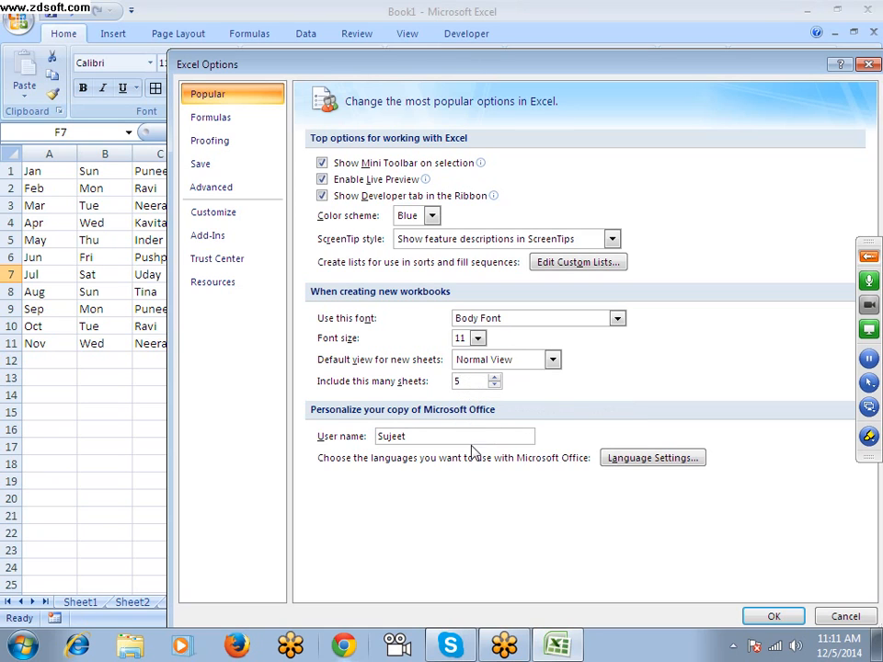
left_click(445, 433)
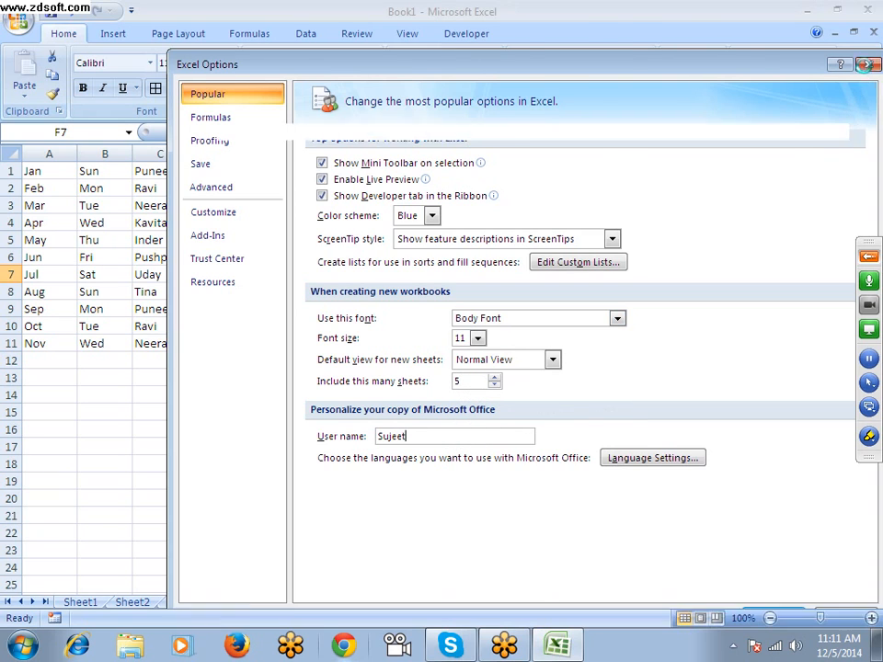
left_click(865, 64)
Switch to Windows Explorer and inspect the author in the detailed properties of a karivaan-Excelforum-Competition workbook in the Downloads folder
left_click(129, 645)
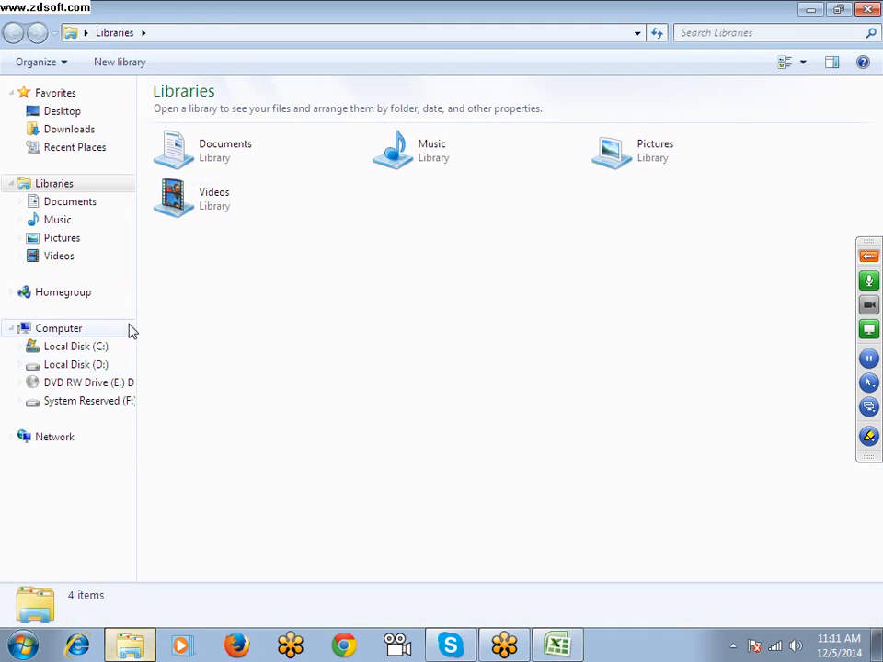
left_click(73, 204)
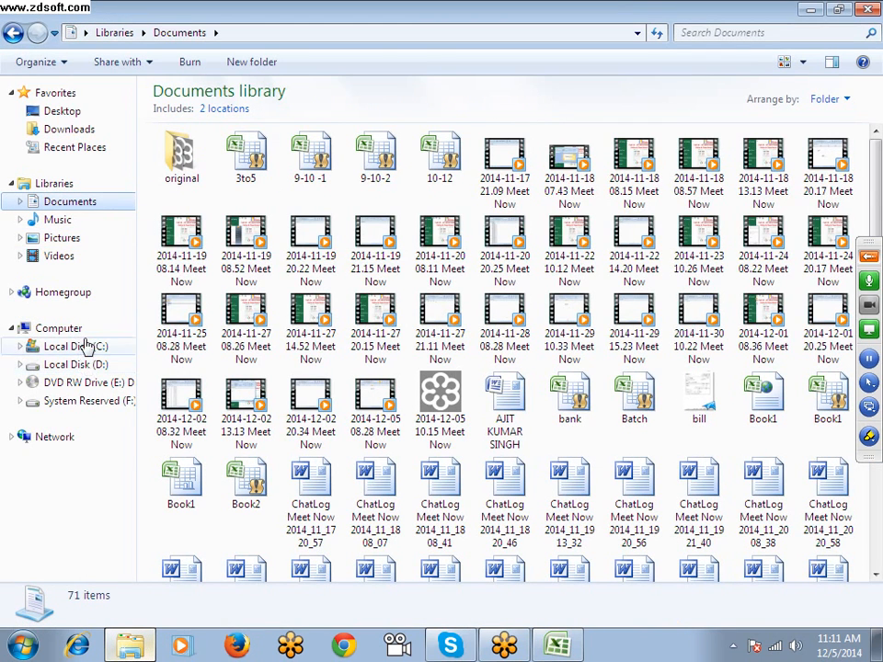
left_click(70, 131)
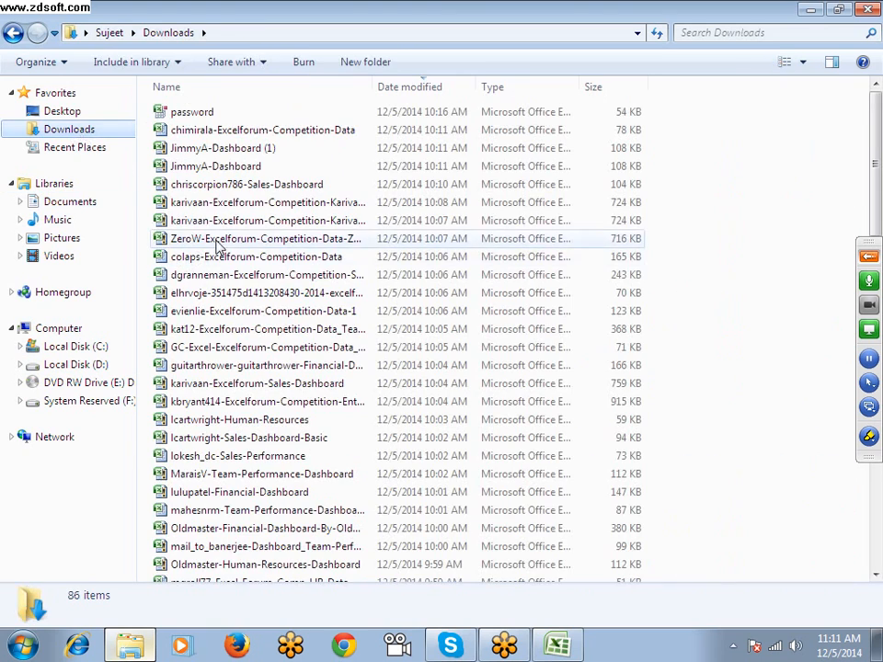
right_click(230, 221)
left_click(293, 576)
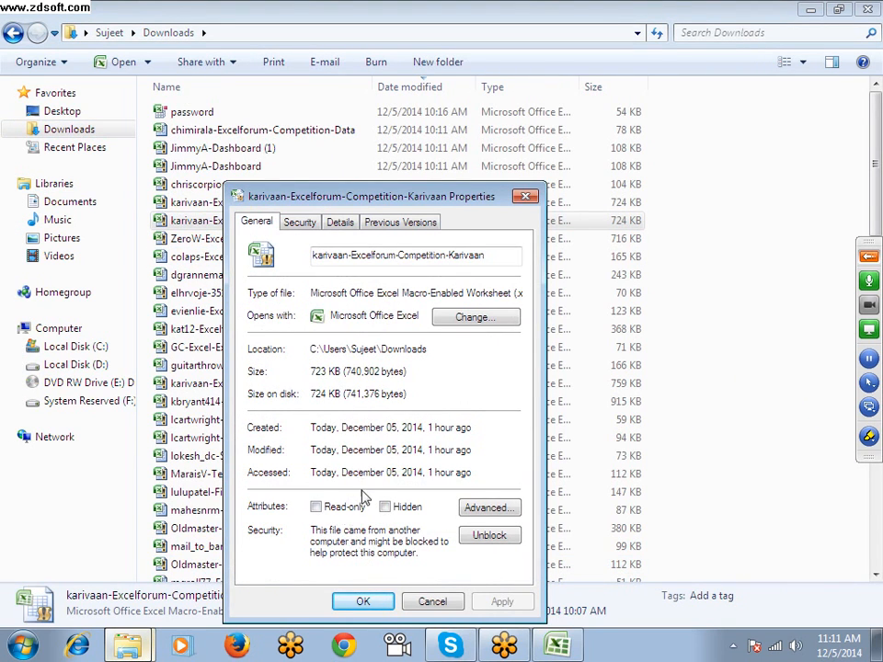
left_click(340, 223)
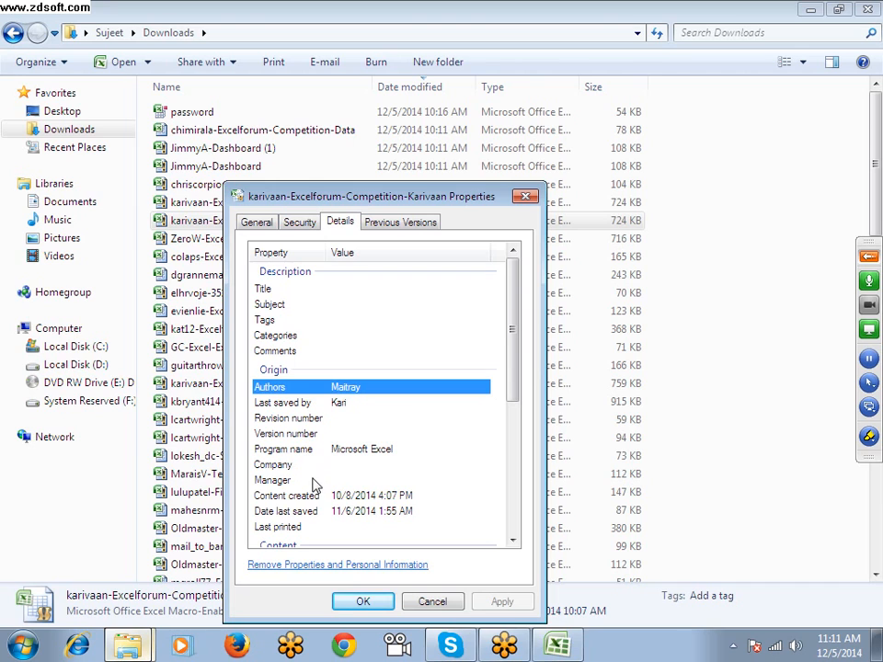
left_click(524, 196)
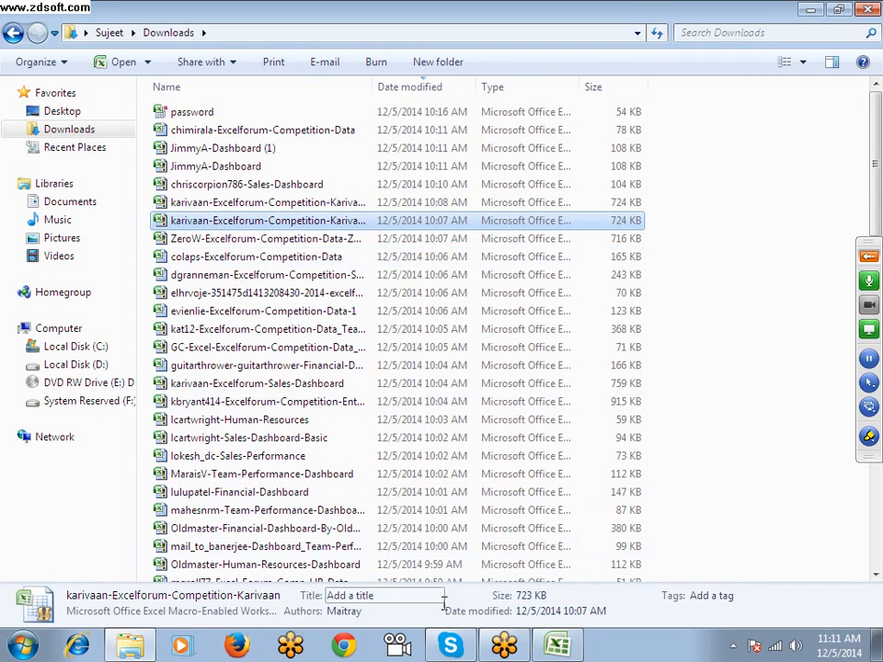
Switch back to Excel and look at the user name field in the Popular Excel Options
left_click(558, 646)
left_click(18, 19)
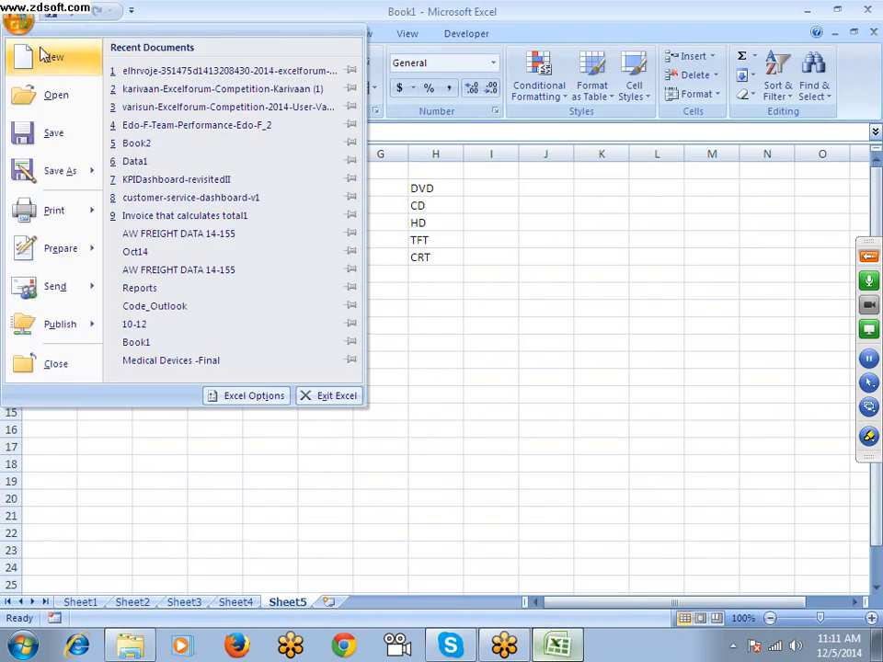
left_click(217, 397)
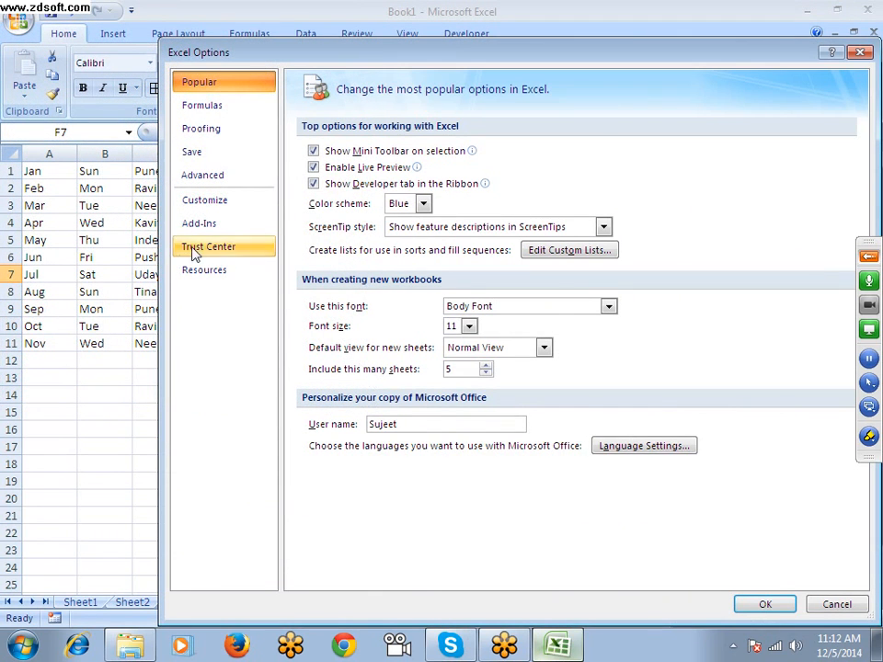
left_click_drag(410, 424, 328, 430)
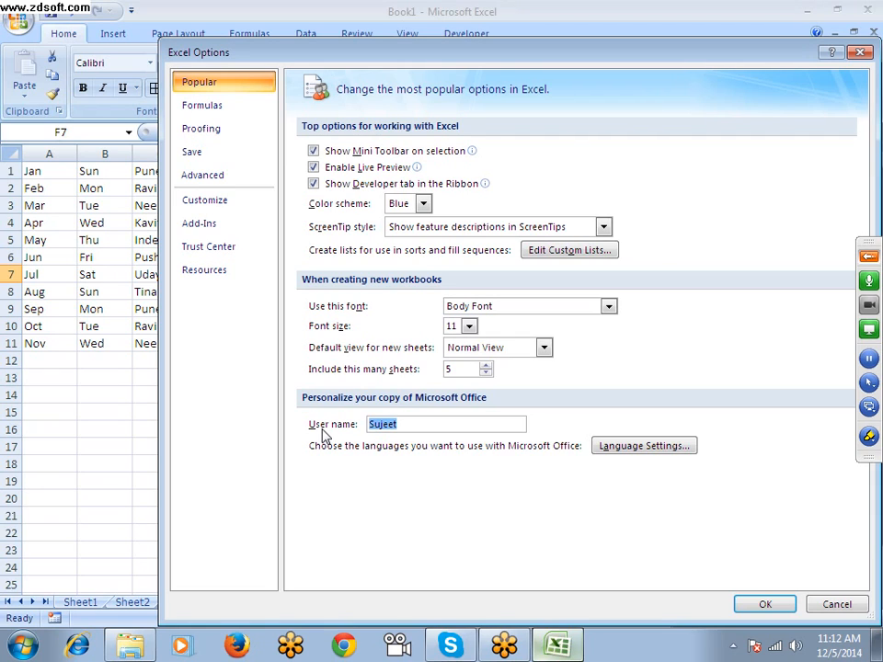
left_click(415, 426)
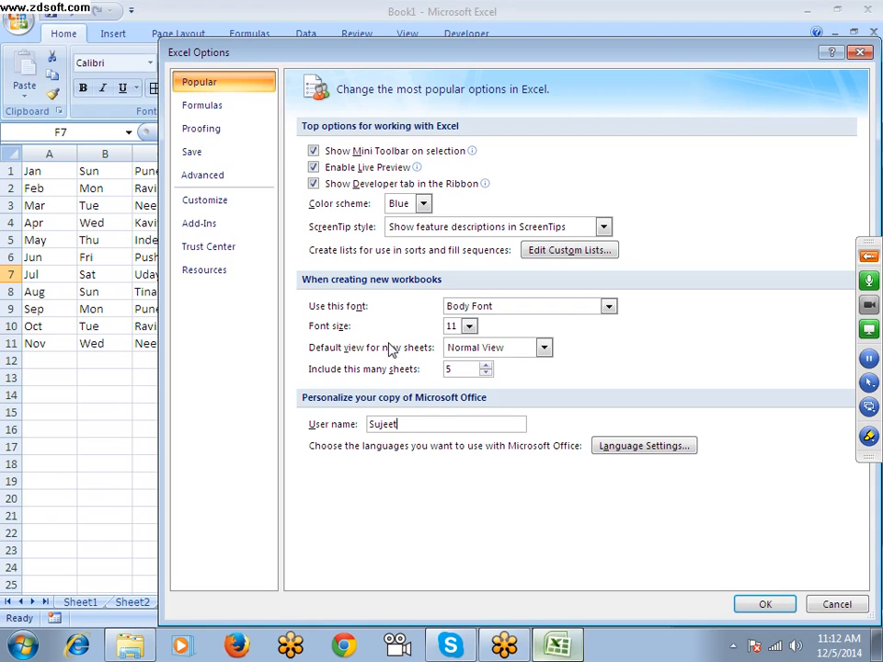
Enable the R1C1 reference style in the Formulas options and apply it to the workbook
left_click(202, 106)
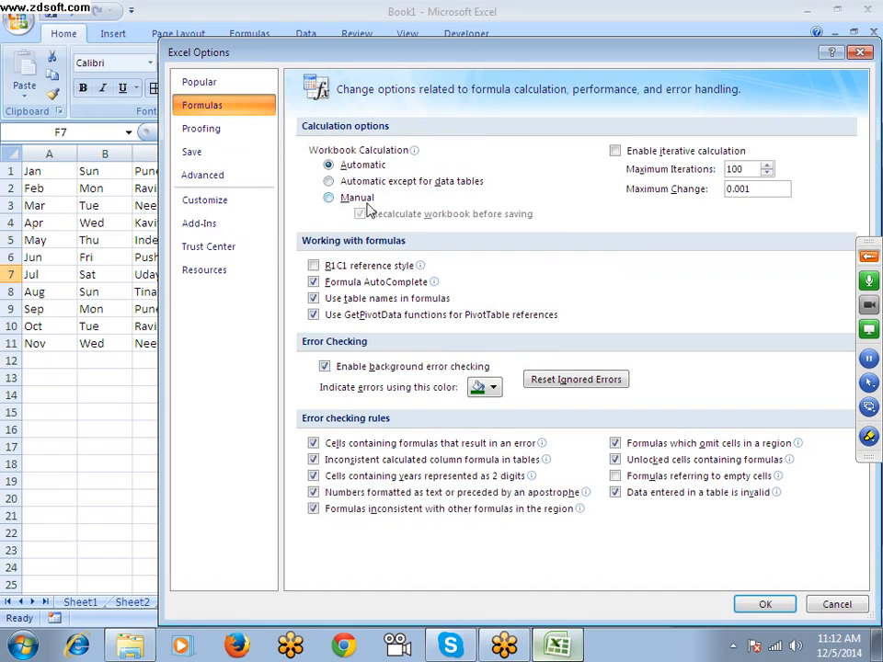
left_click(315, 266)
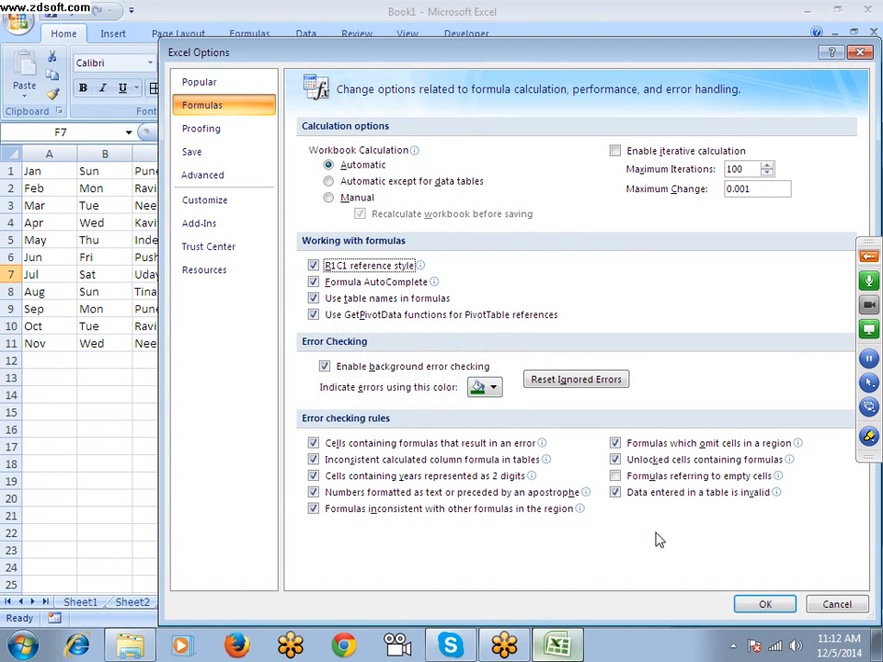
left_click(777, 605)
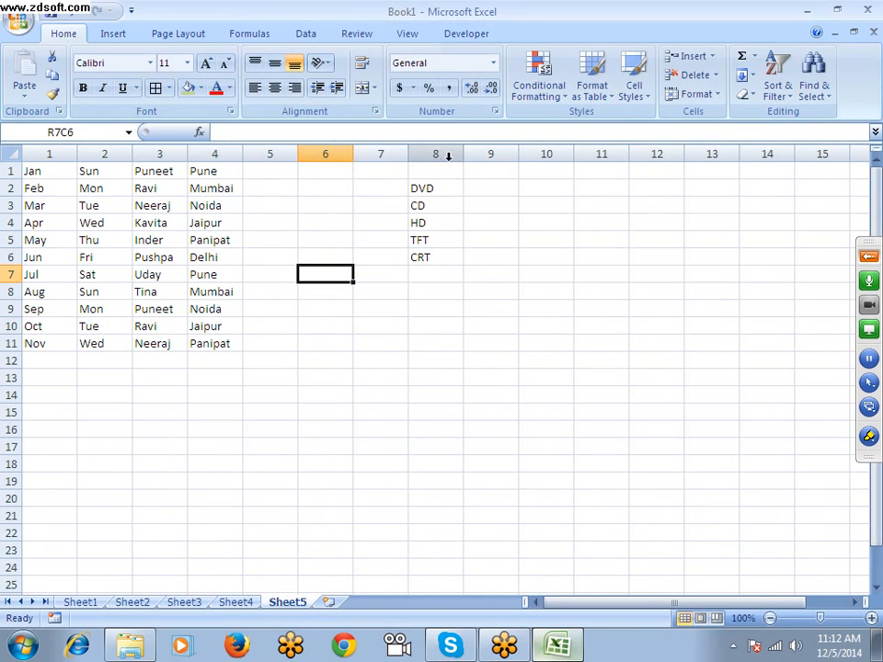
Disable the R1C1 reference style in the Formulas options and apply the change
left_click(16, 23)
left_click(245, 395)
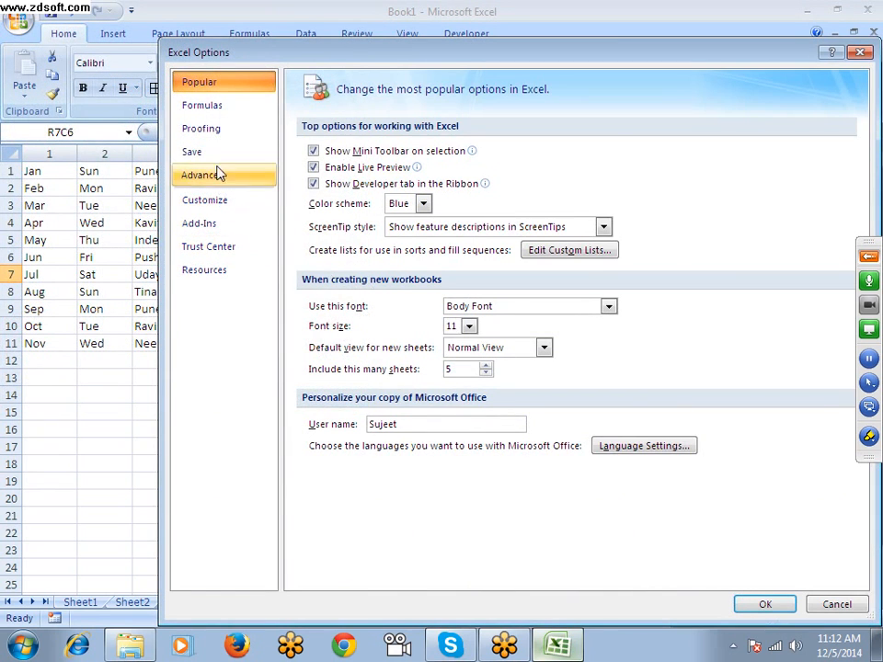
left_click(208, 107)
left_click(313, 264)
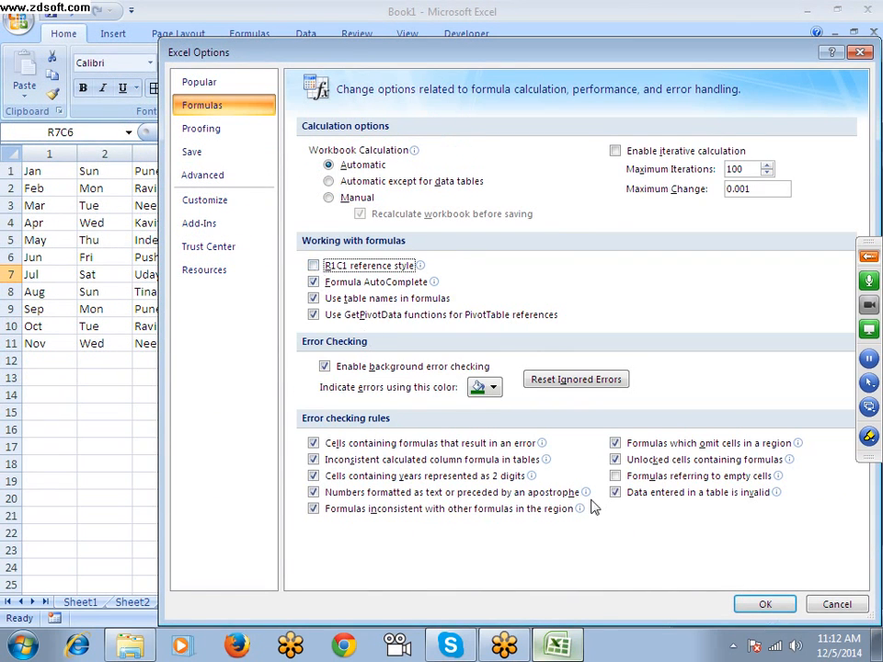
left_click(198, 129)
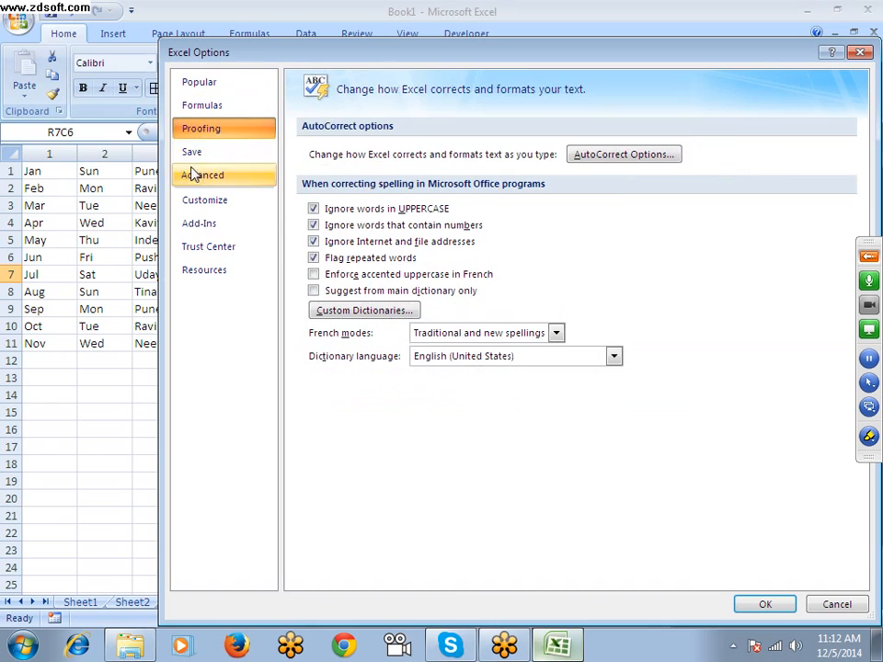
left_click(202, 105)
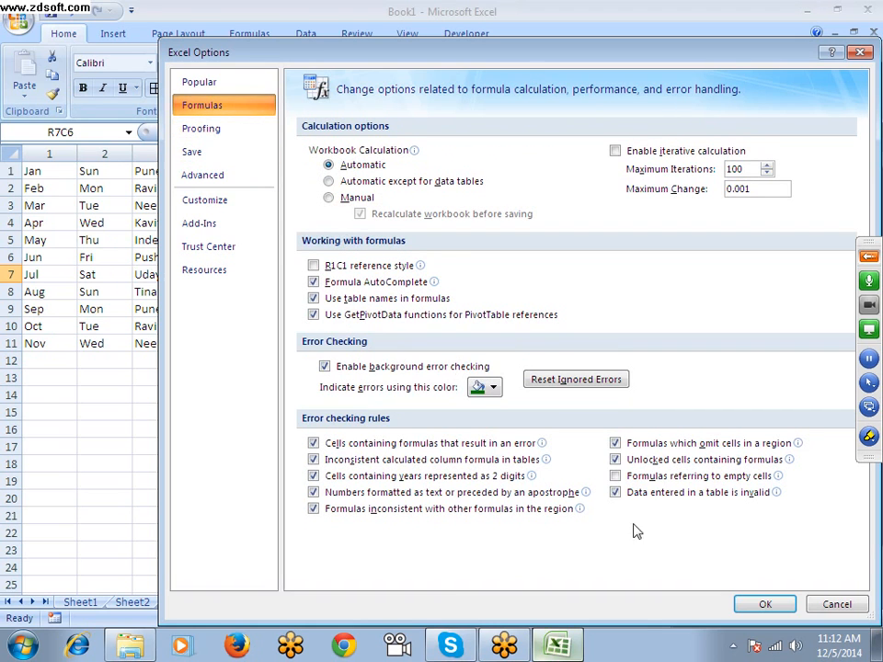
left_click(765, 604)
Add an AutoCorrect entry in the Proofing options that replaces DS with "DAily Sales Report", and apply the options
left_click(18, 19)
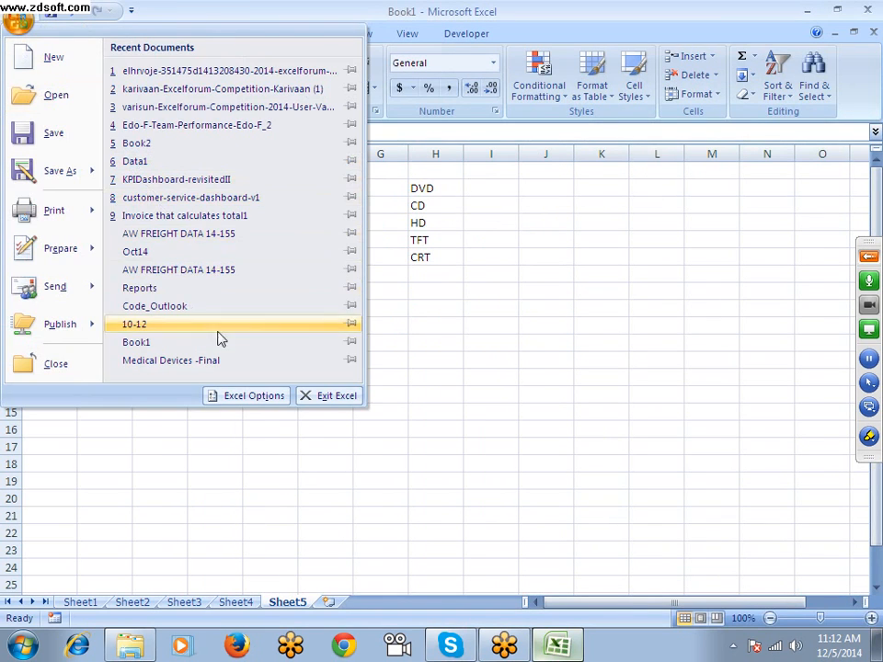
left_click(247, 396)
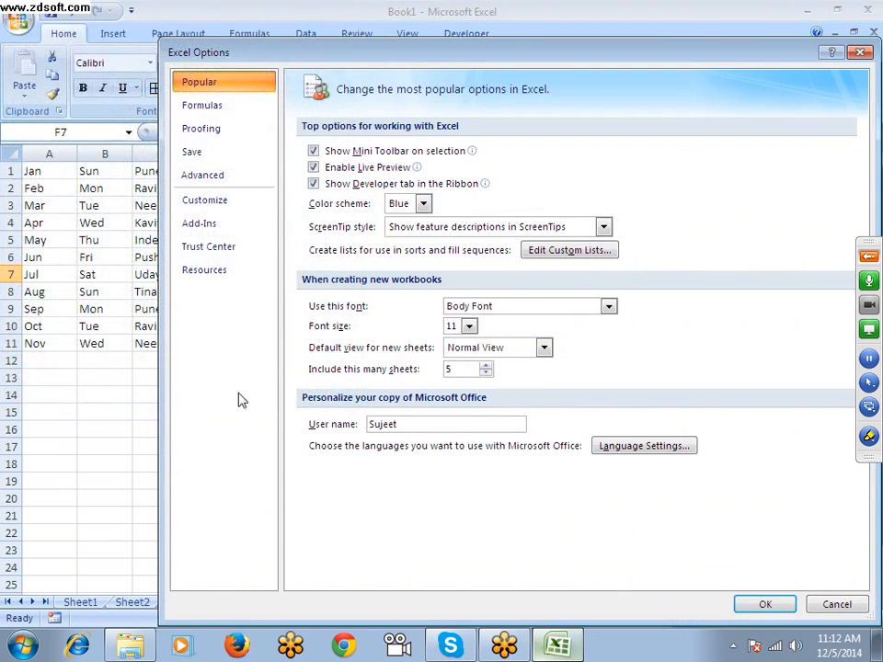
left_click(215, 133)
left_click(631, 156)
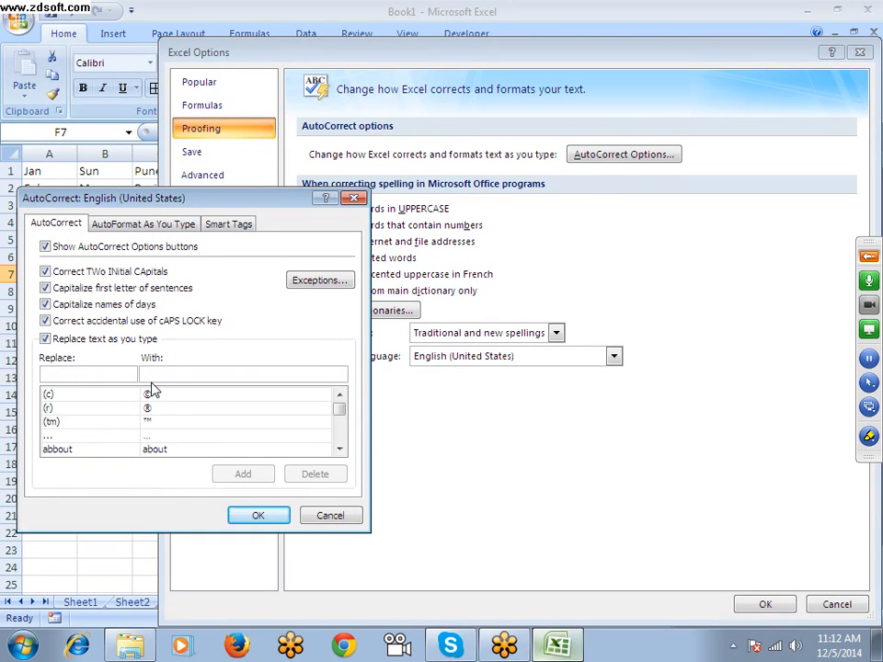
type("ds")
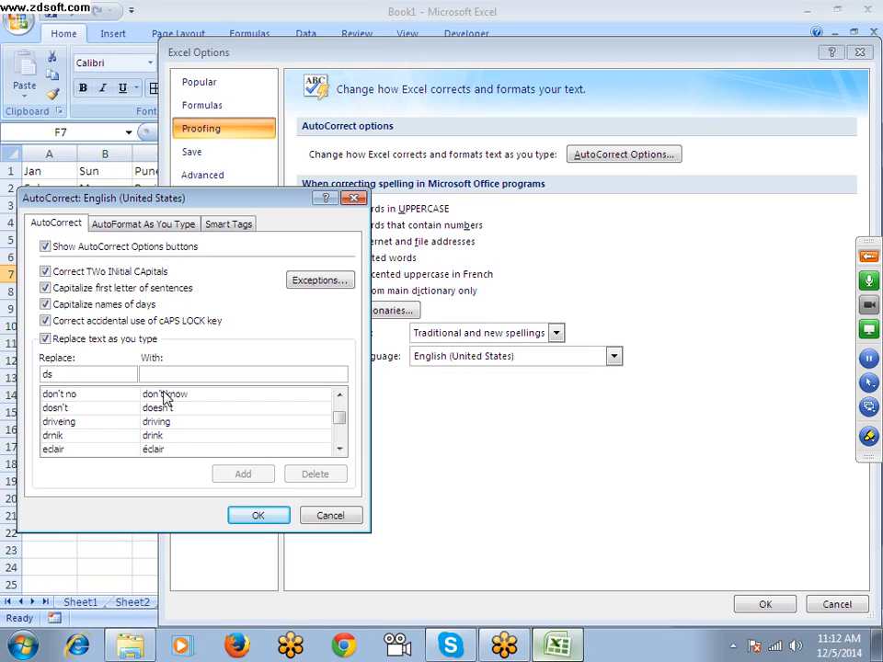
key("BackSpace")
key("BackSpace")
type("DS")
left_click(181, 373)
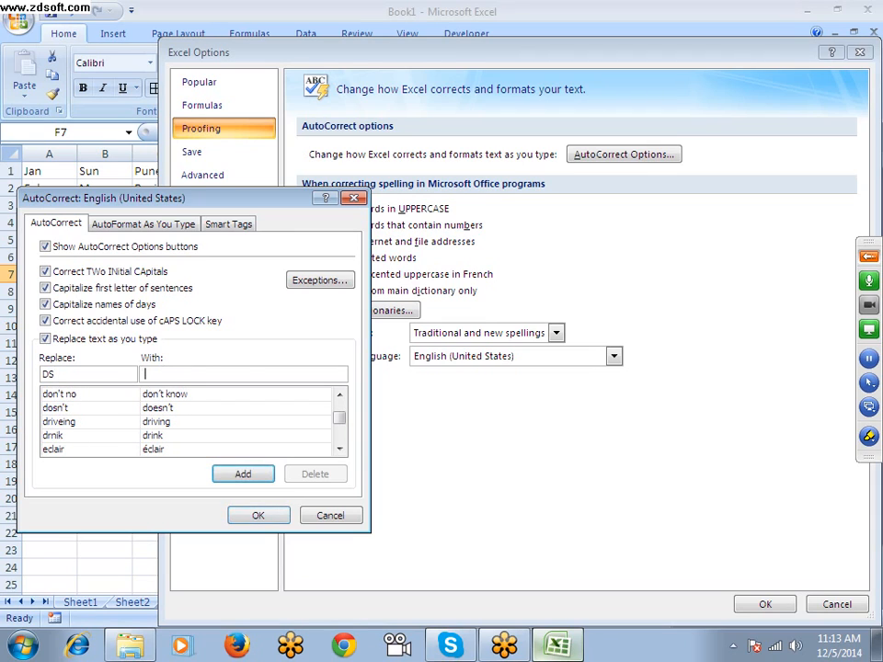
type("DAily Sales ")
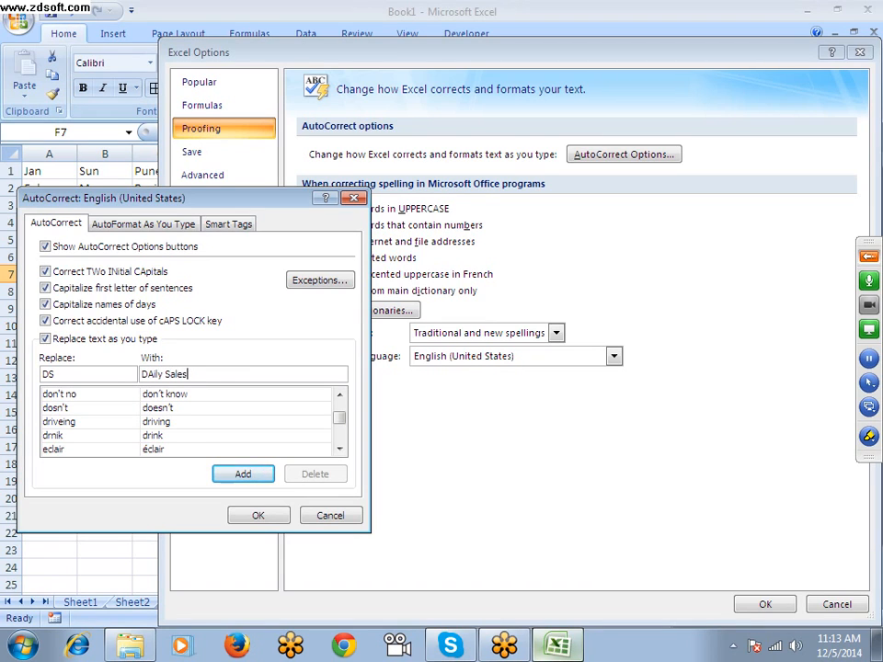
type("Report")
left_click(241, 473)
left_click(267, 515)
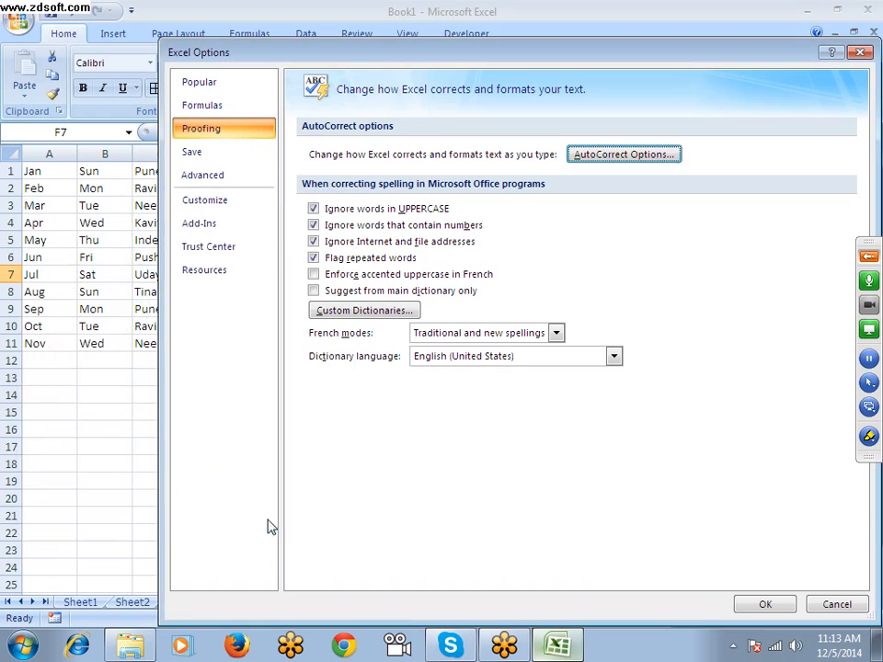
left_click(764, 604)
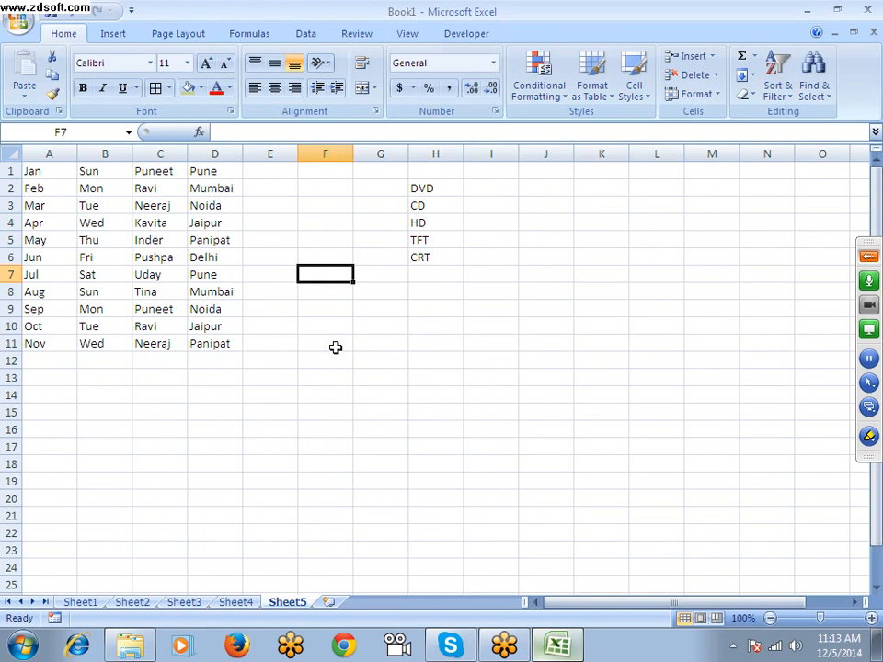
Enter DS in cell F7 so that AutoCorrect expands it to the full report title
type("DS")
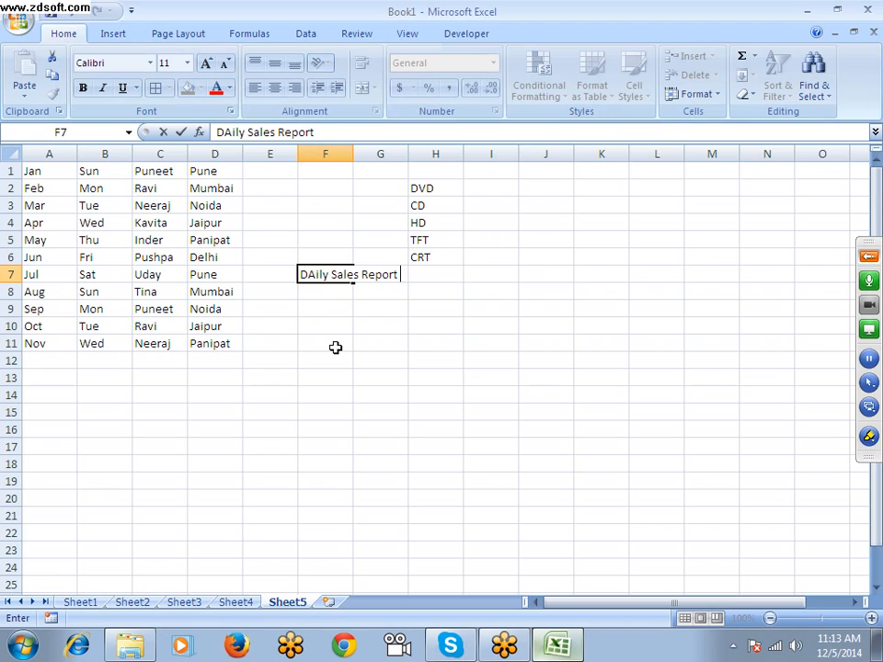
key("Return")
key("Up")
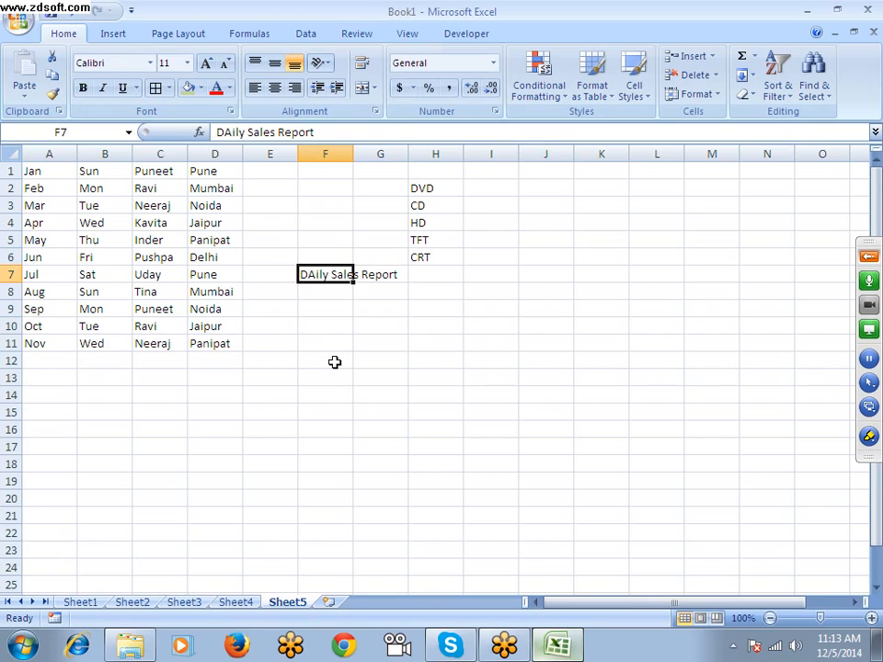
left_click(335, 360)
left_click(161, 407)
type("w")
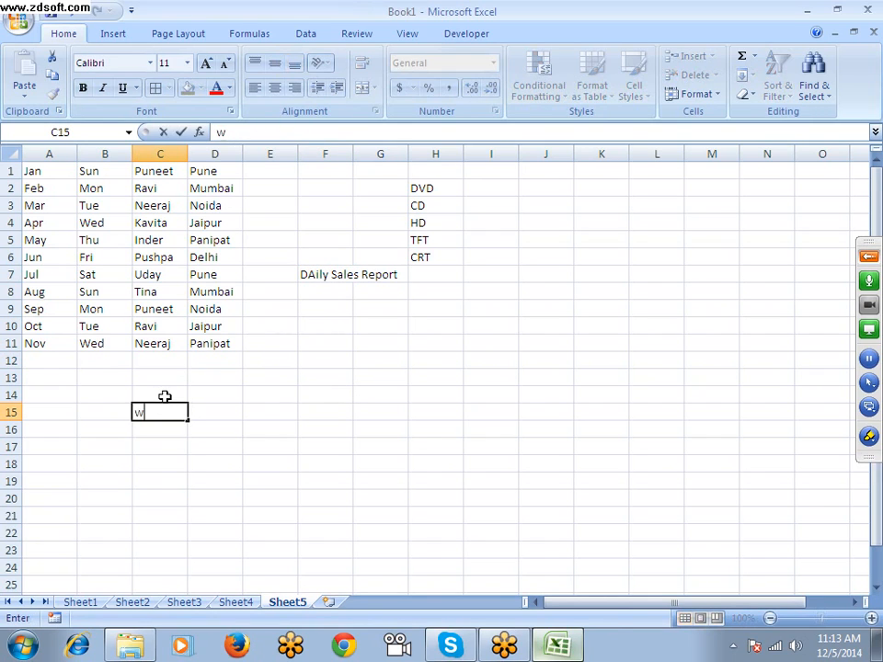
type("ww.goolge")
key("BackSpace")
key("BackSpace")
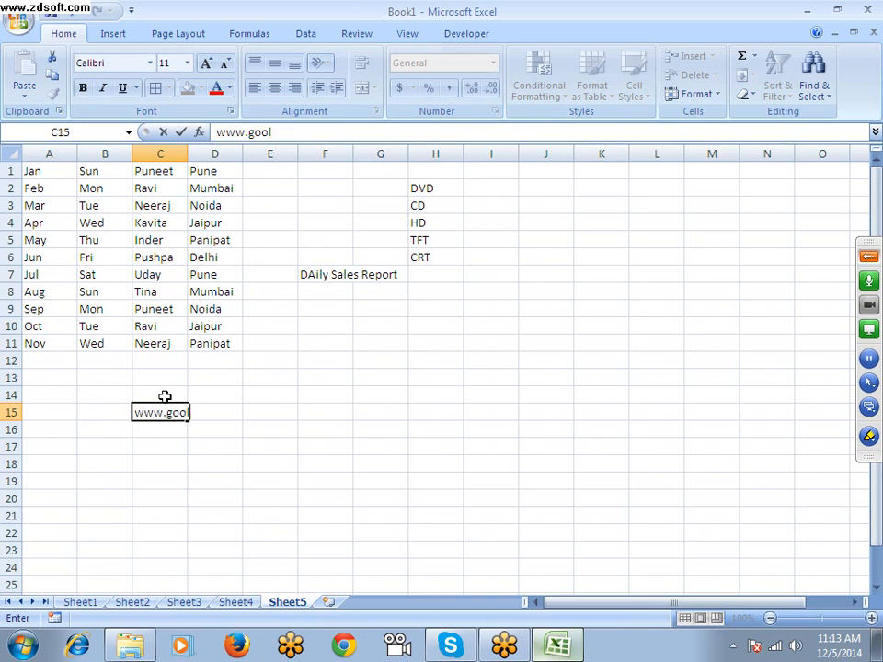
key("BackSpace")
type("gle.com")
key("Return")
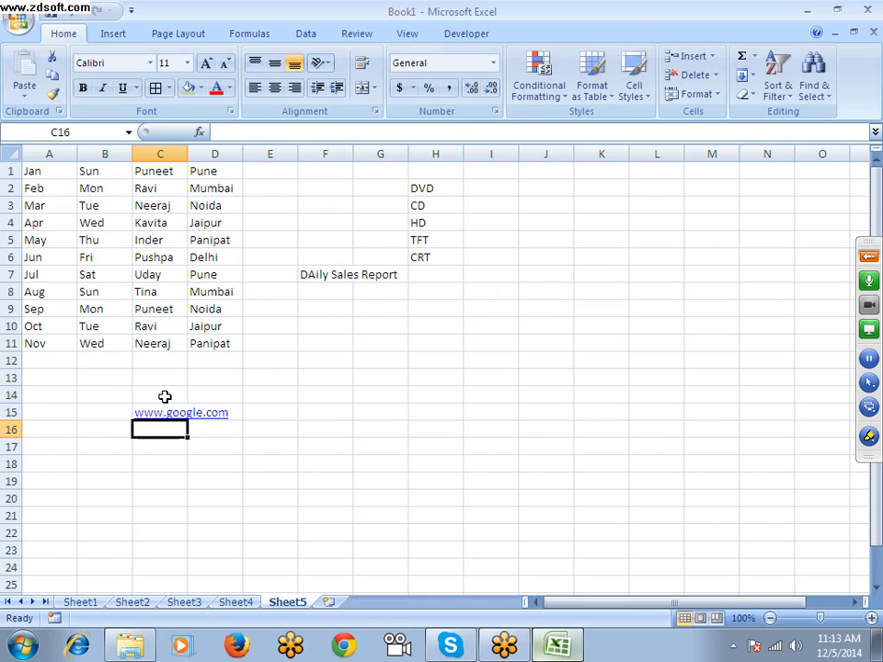
Fill the web address in C15 down through cell C21
left_click(222, 449)
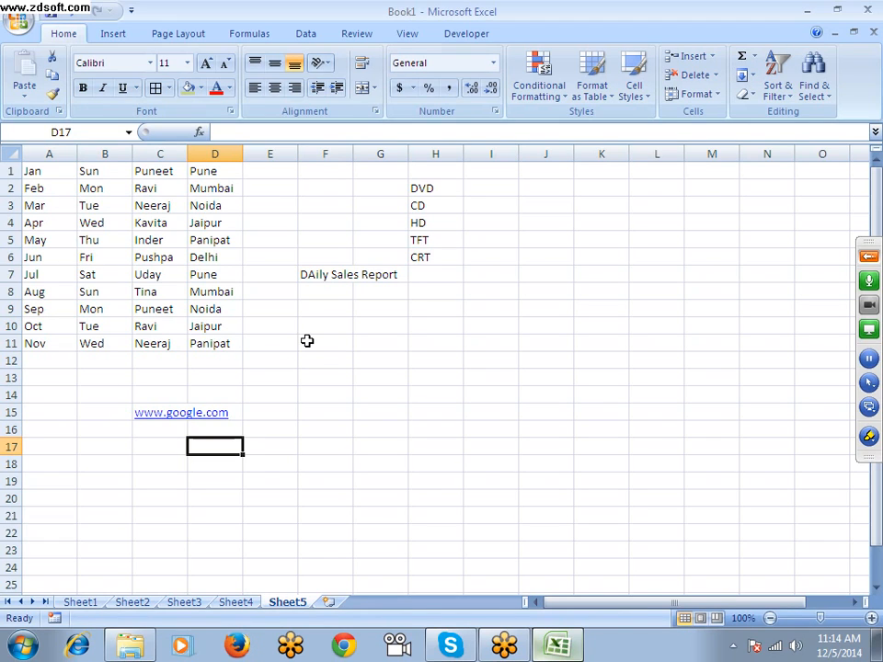
key("Left")
key("Up")
key("Up")
key("shift+Down")
key("shift+Down")
key("shift+Down")
key("shift+Down")
key("shift+Down")
key("shift+Down")
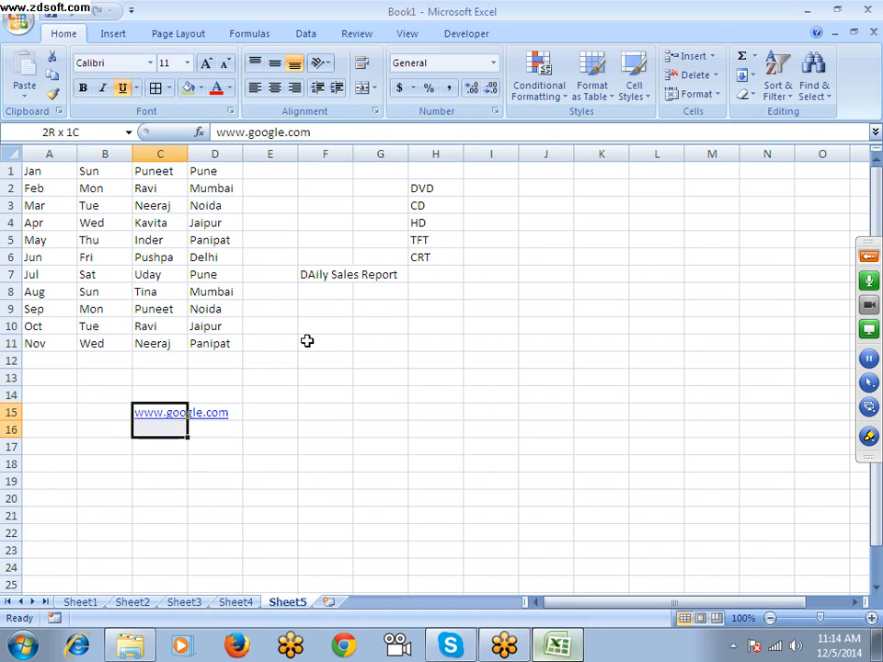
key("ctrl+d")
key("Down")
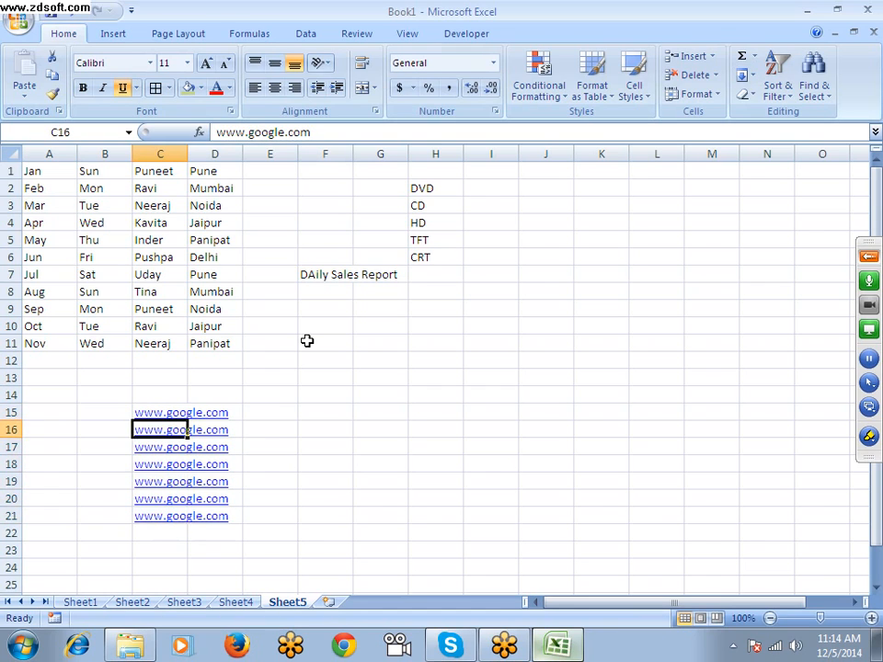
left_click(367, 460)
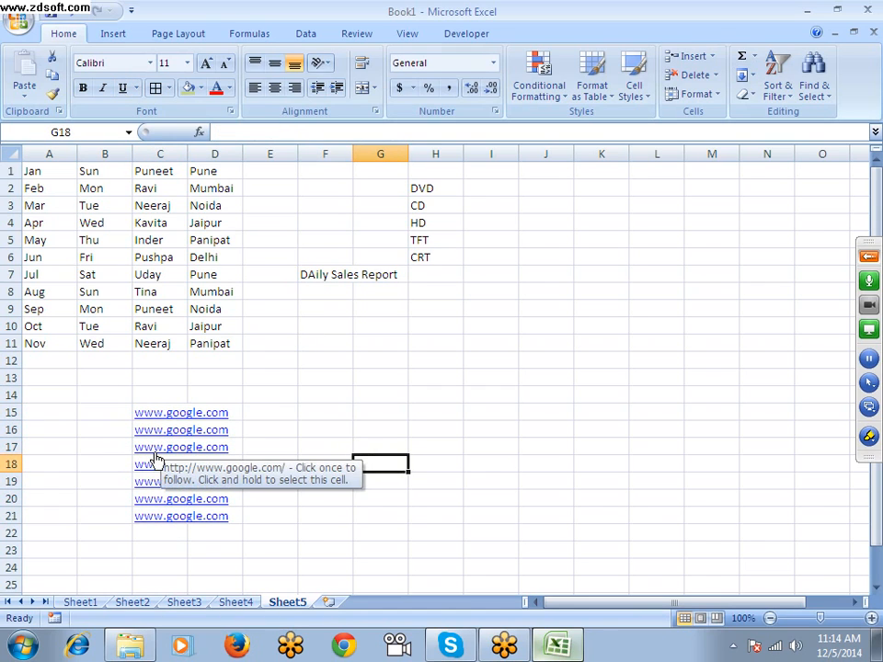
Clear the contents of range B13:E23, which holds the web addresses
left_click_drag(92, 378, 274, 550)
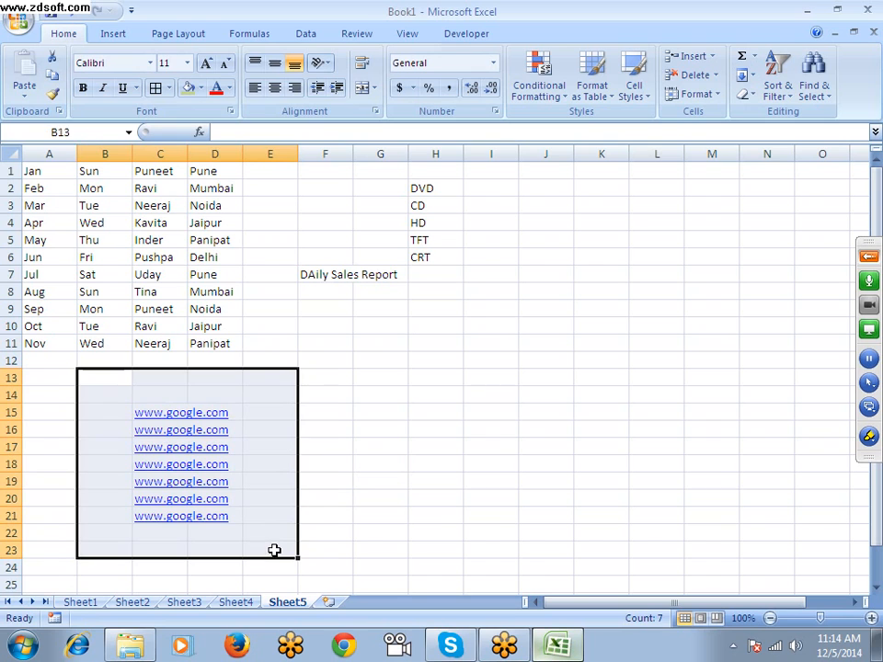
key("Delete")
left_click(221, 450)
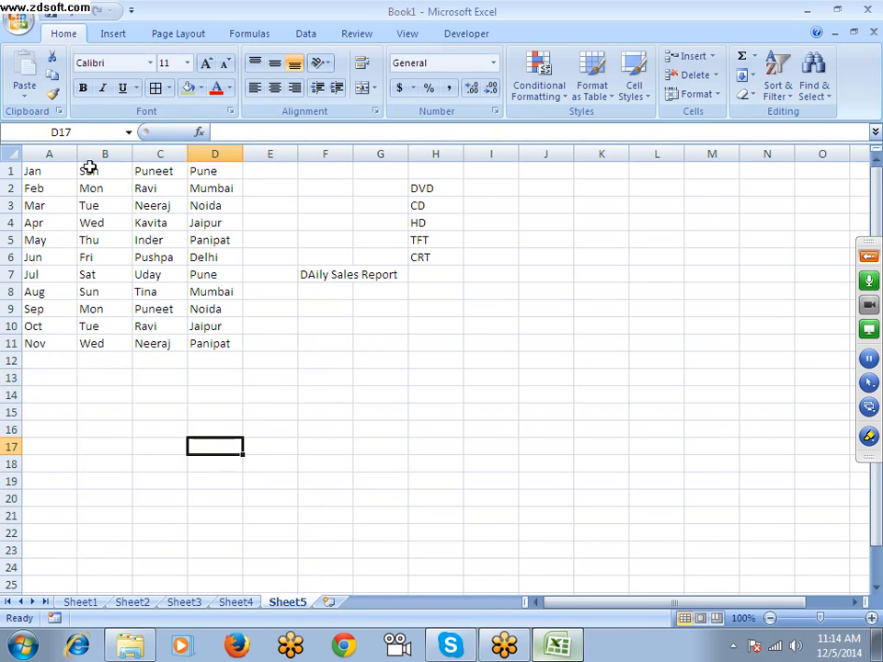
Disable automatic replacement of Internet and network paths with hyperlinks in the AutoCorrect settings for formatting as you type, and apply the options
left_click(19, 20)
left_click(257, 398)
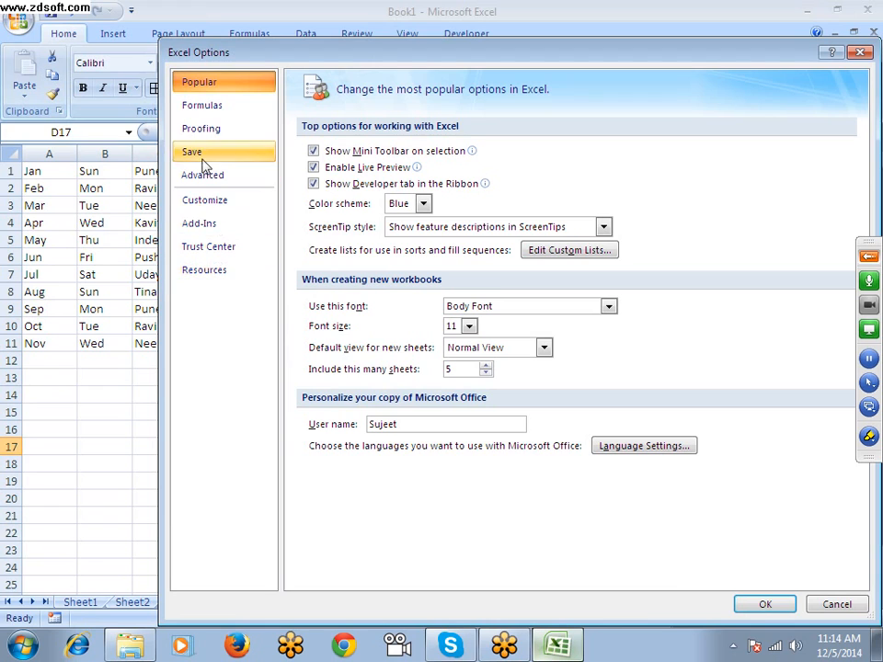
left_click(198, 129)
left_click(598, 156)
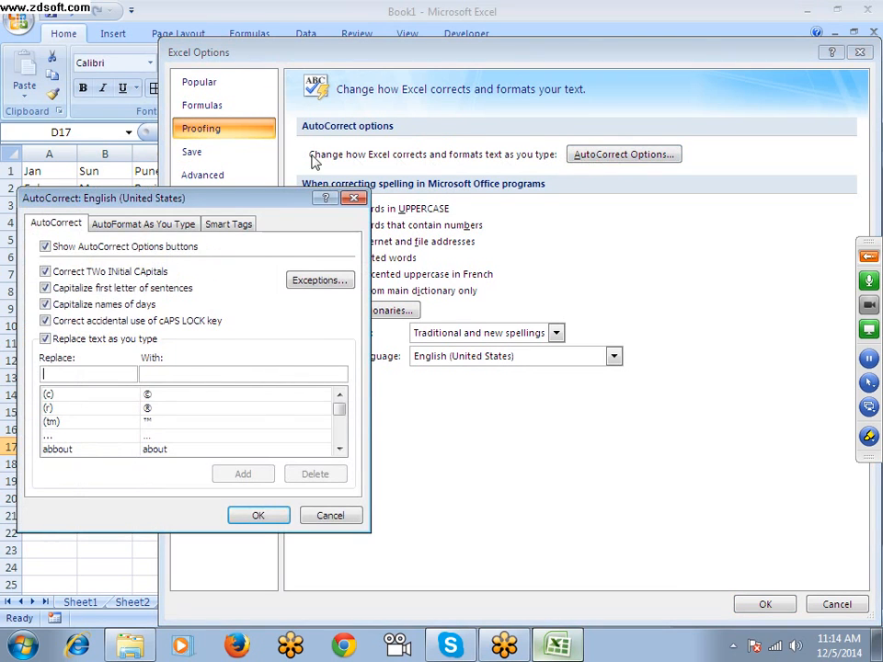
left_click(147, 224)
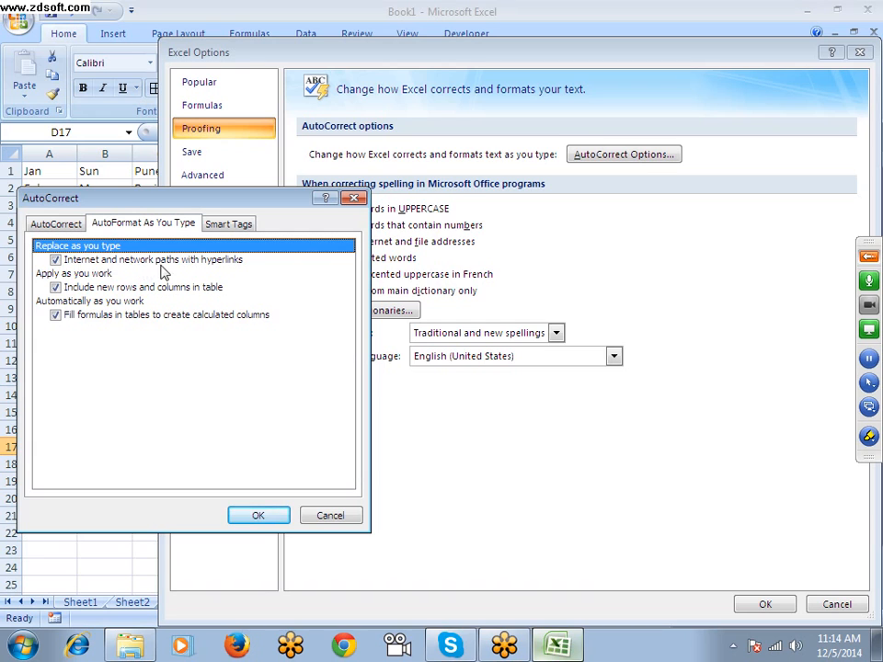
left_click(55, 259)
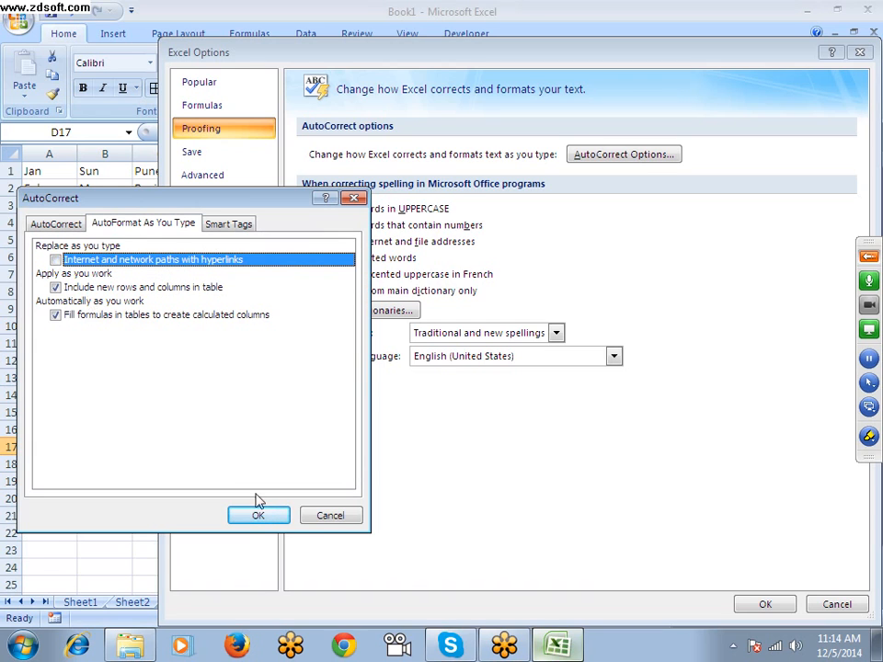
left_click(259, 516)
left_click(765, 604)
left_click(334, 349)
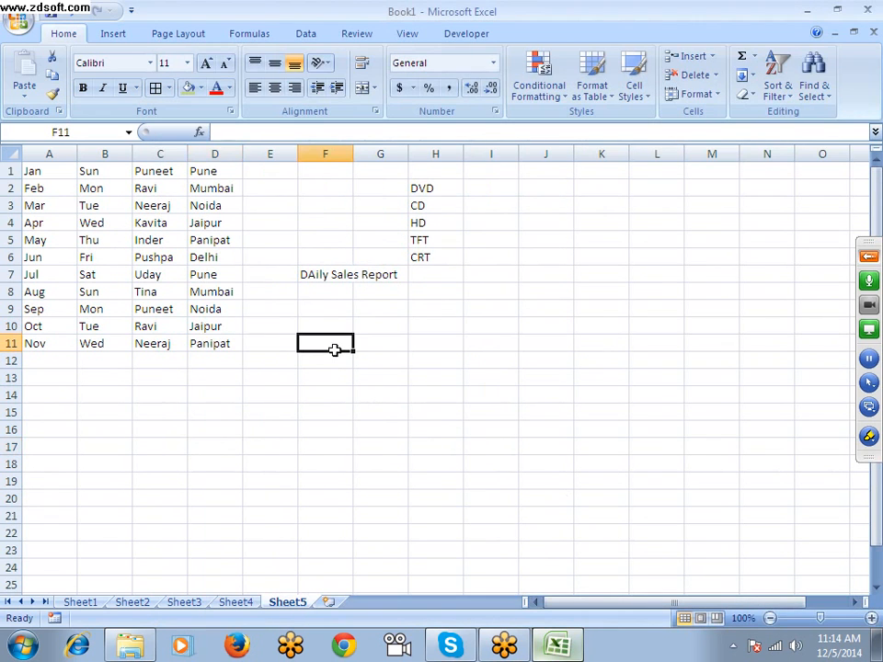
type("w")
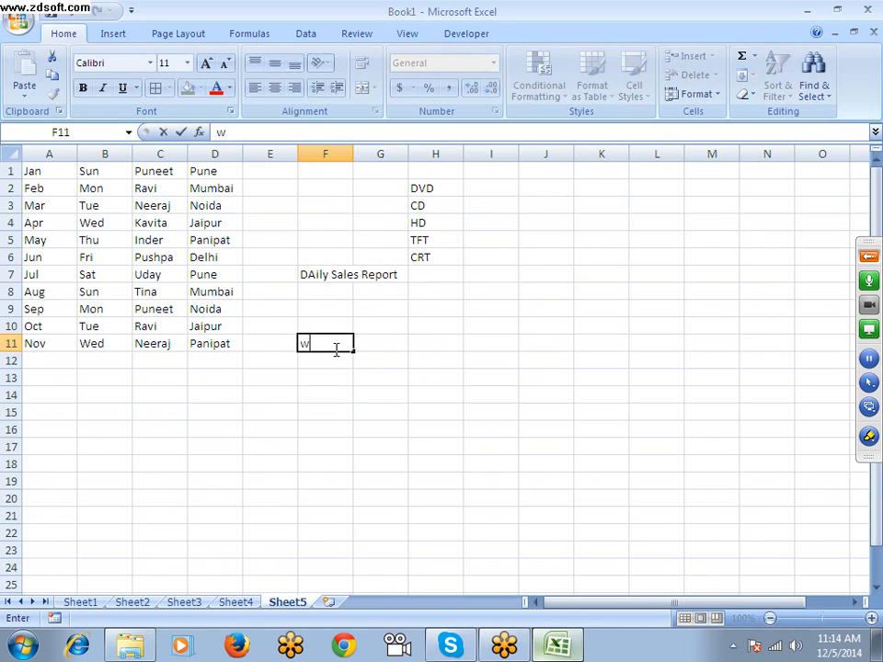
type("ww.iptindia.com")
key("Return")
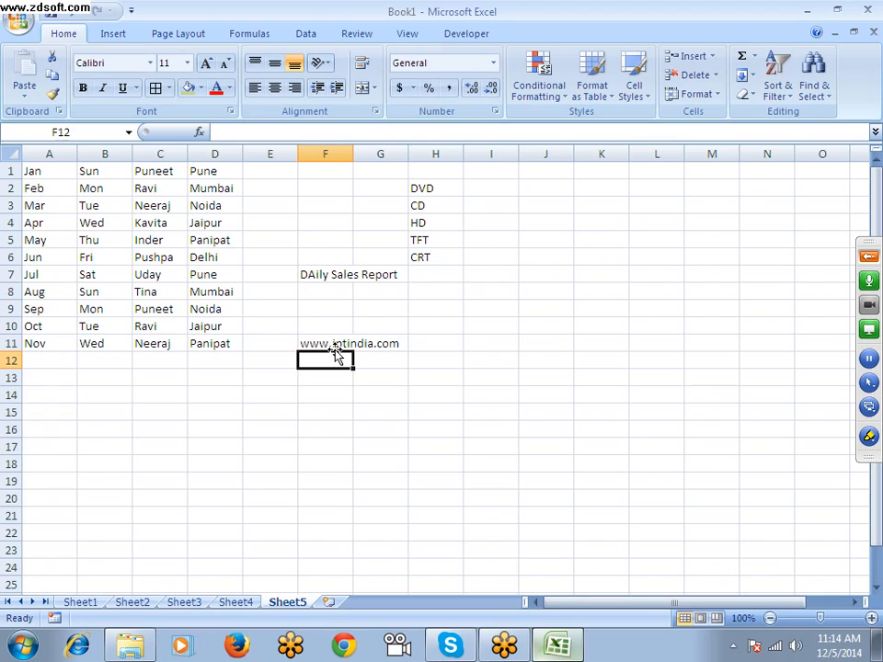
Enter the misspelled word Boook in cell D20 and its uppercase version BOOOK in cell E20
left_click(215, 412)
scroll(240, 435, "down", 1)
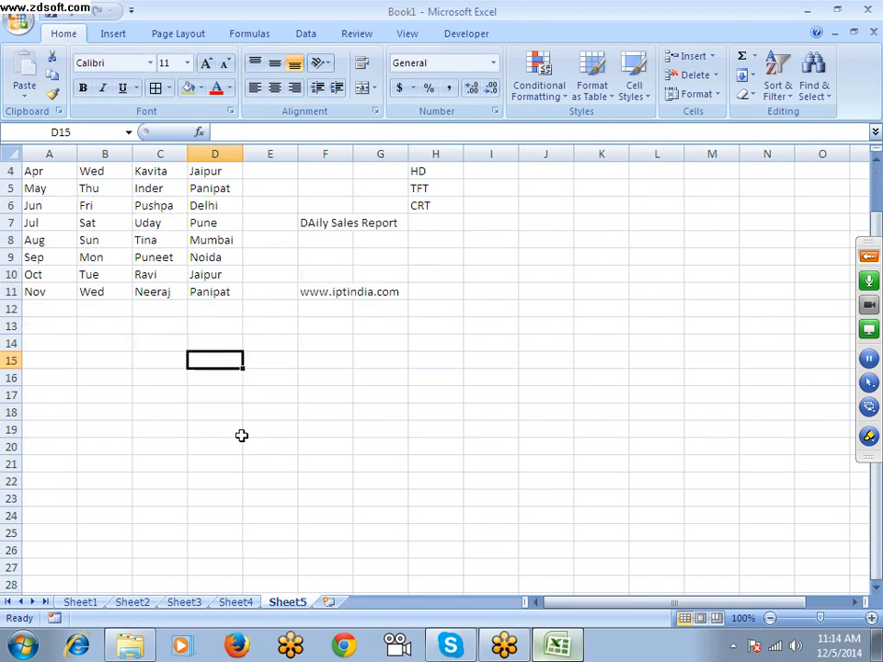
scroll(241, 435, "down", 2)
left_click(192, 339)
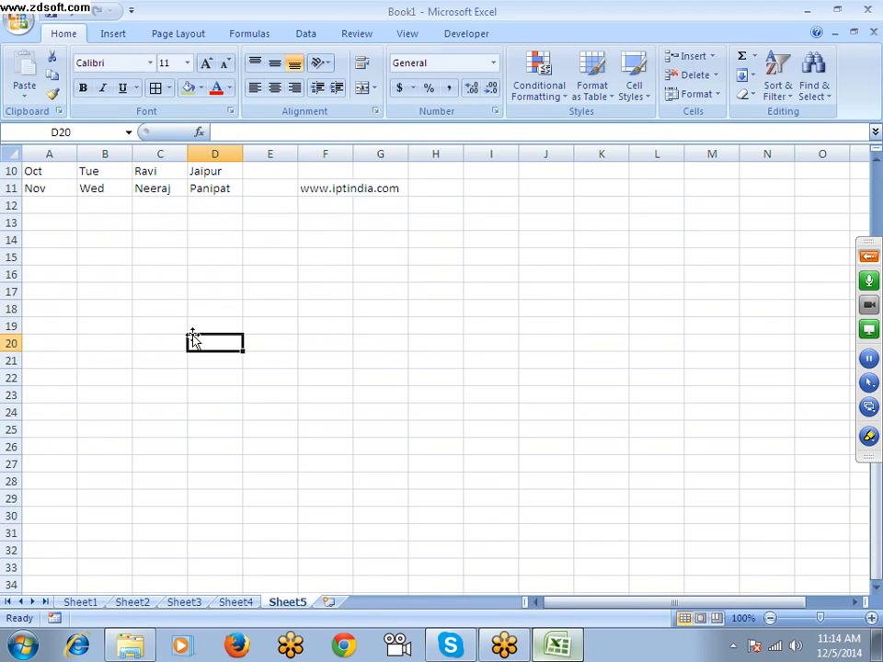
type("Boo")
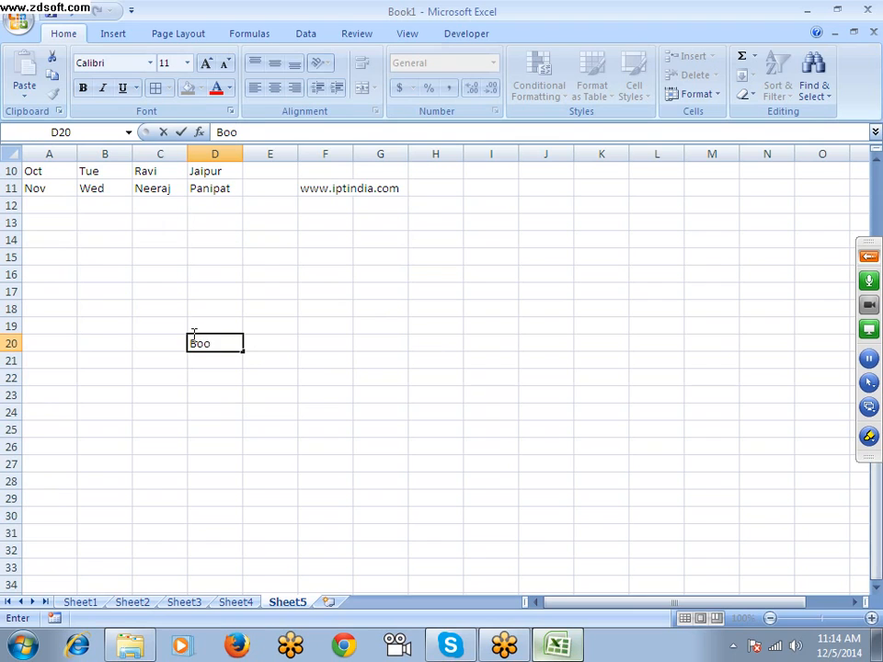
type("ok")
key("Tab")
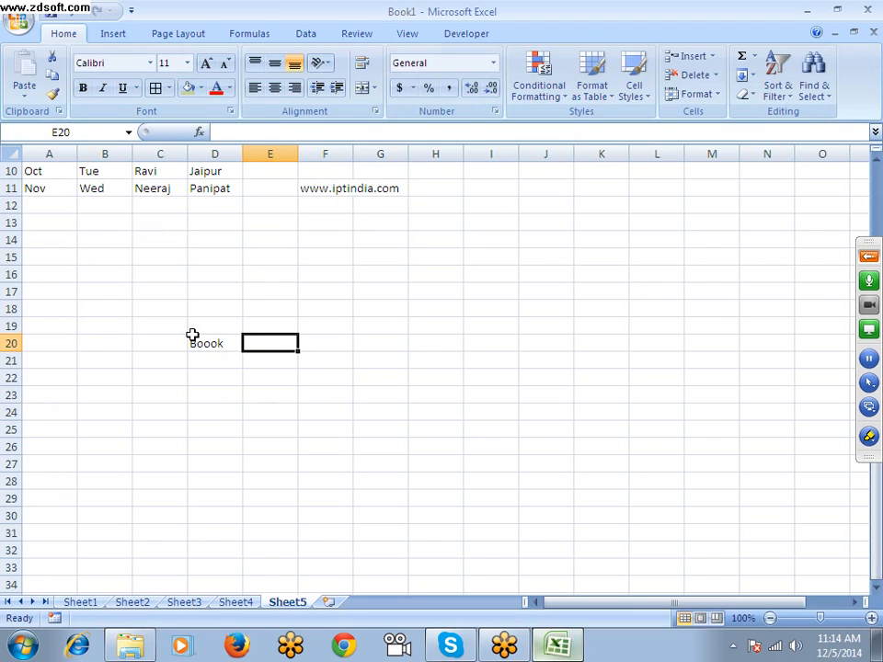
type("BOOOK")
key("Return")
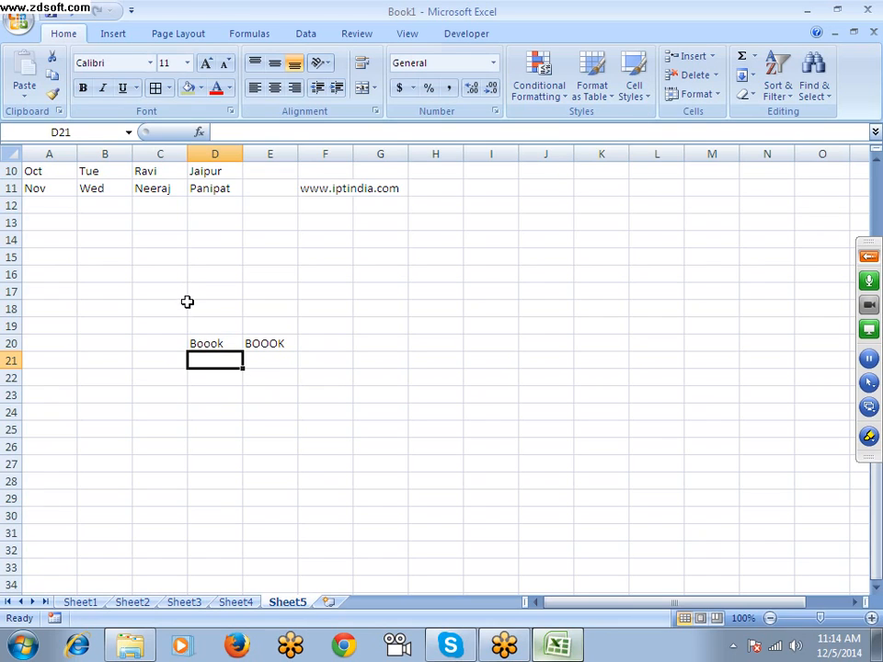
Run a spelling check on cells D20:D21 and close it without applying the suggested correction
left_click(284, 413)
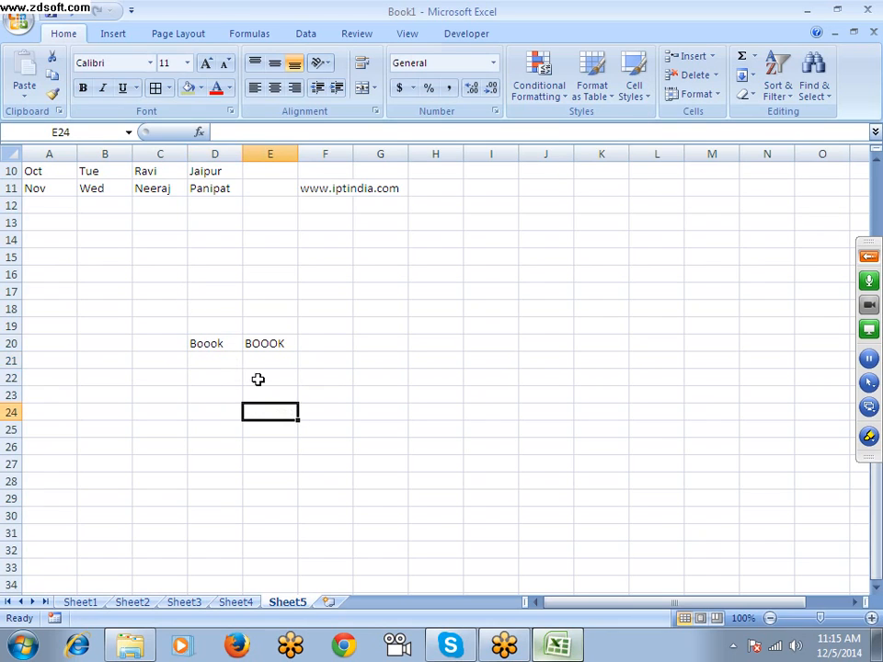
left_click(352, 34)
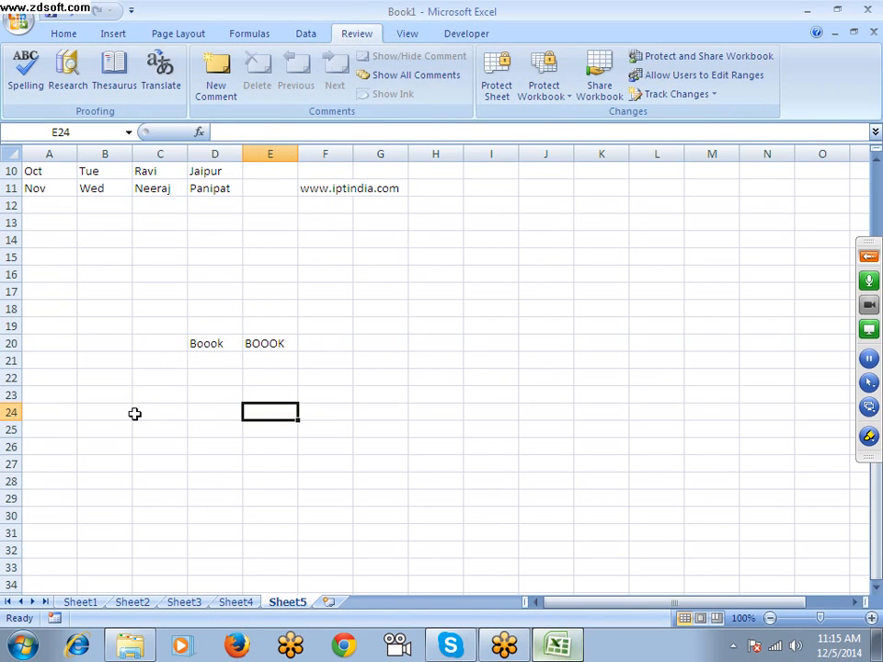
left_click_drag(207, 347, 204, 363)
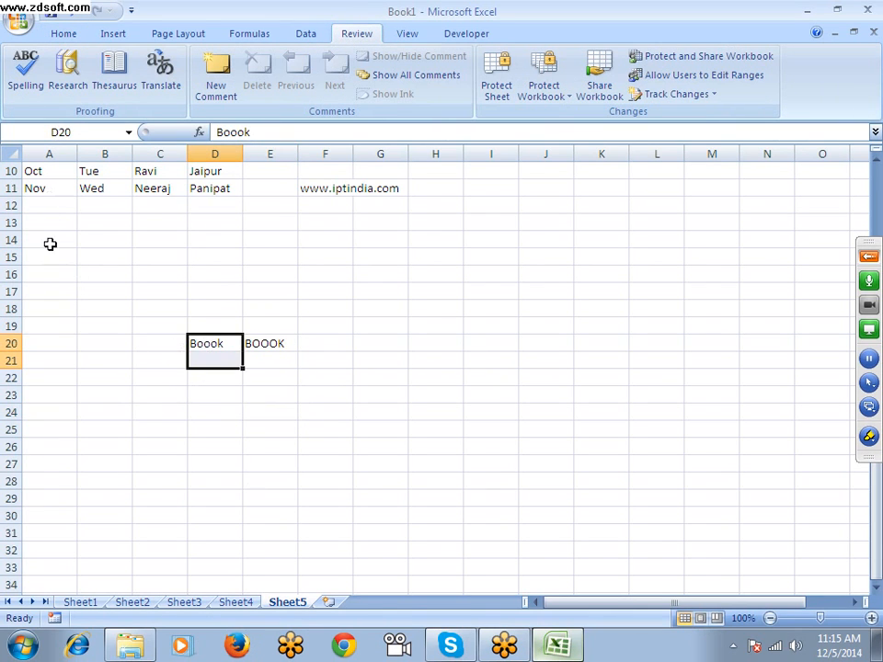
left_click(26, 81)
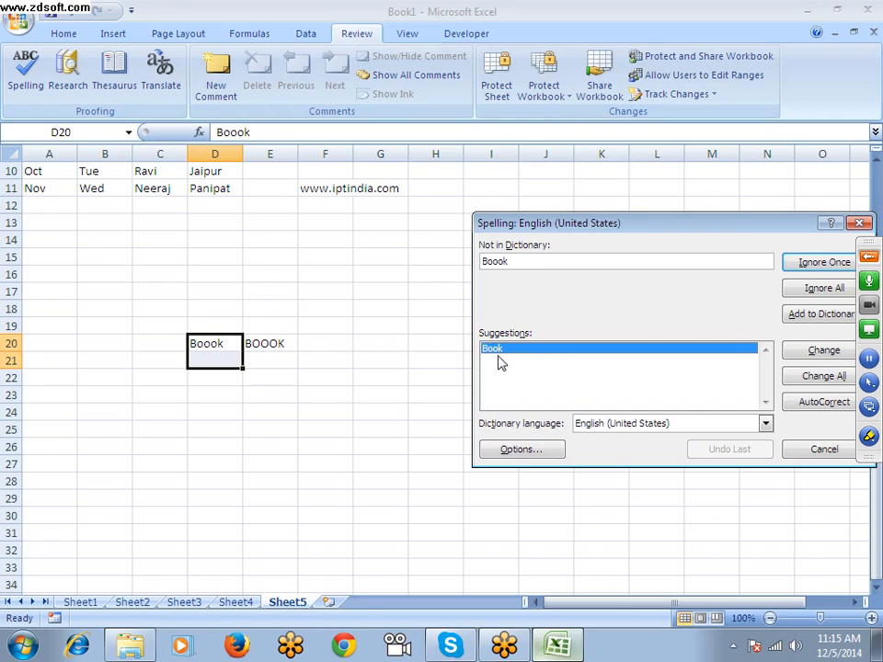
left_click_drag(597, 224, 475, 211)
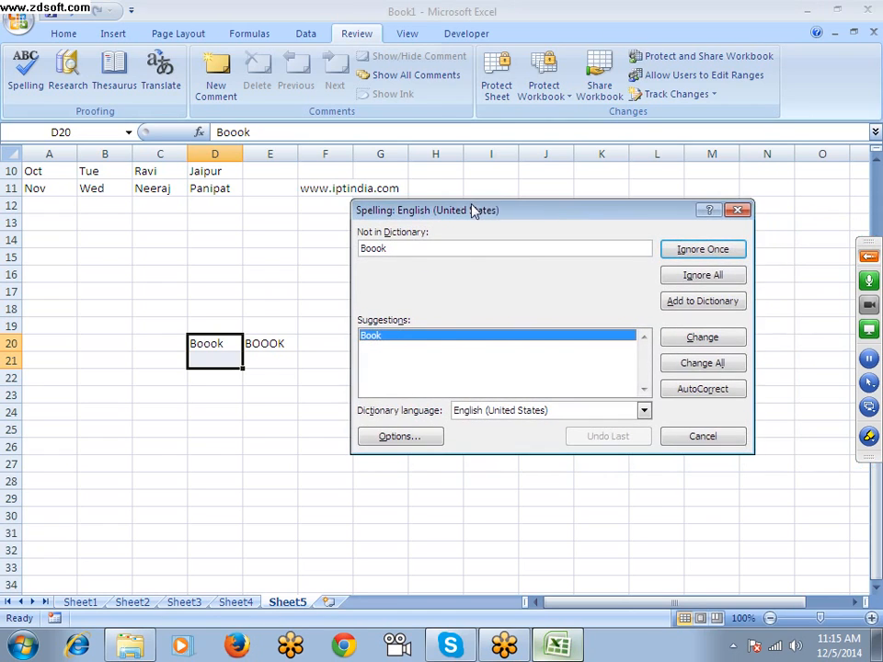
left_click(733, 210)
Run a spelling check on the uppercase word in cells E20:E21
left_click(266, 343)
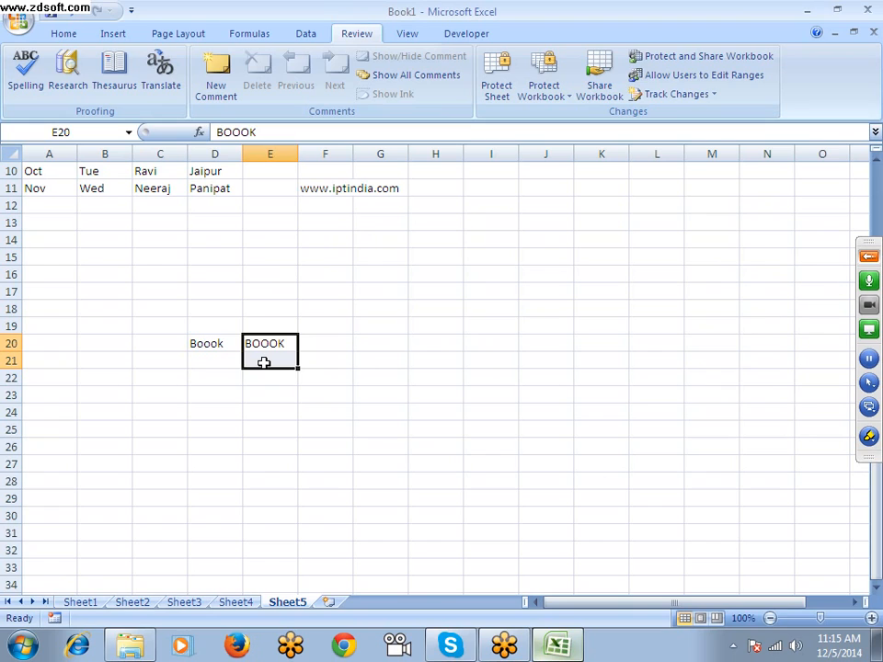
key("F7")
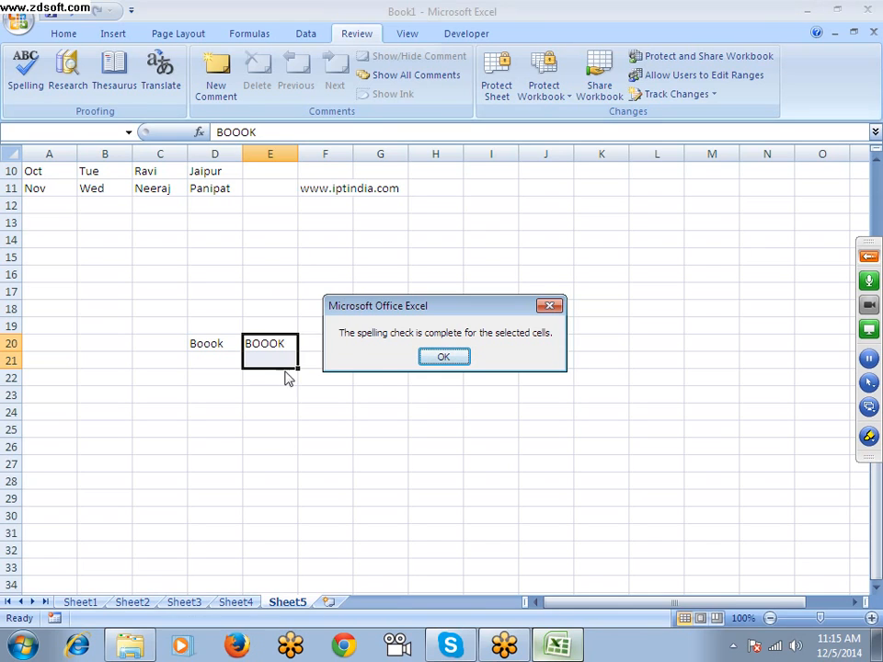
left_click(444, 357)
Review the Proofing rules for correcting spelling and the Save settings in Excel Options, and close the options without changes
left_click(15, 24)
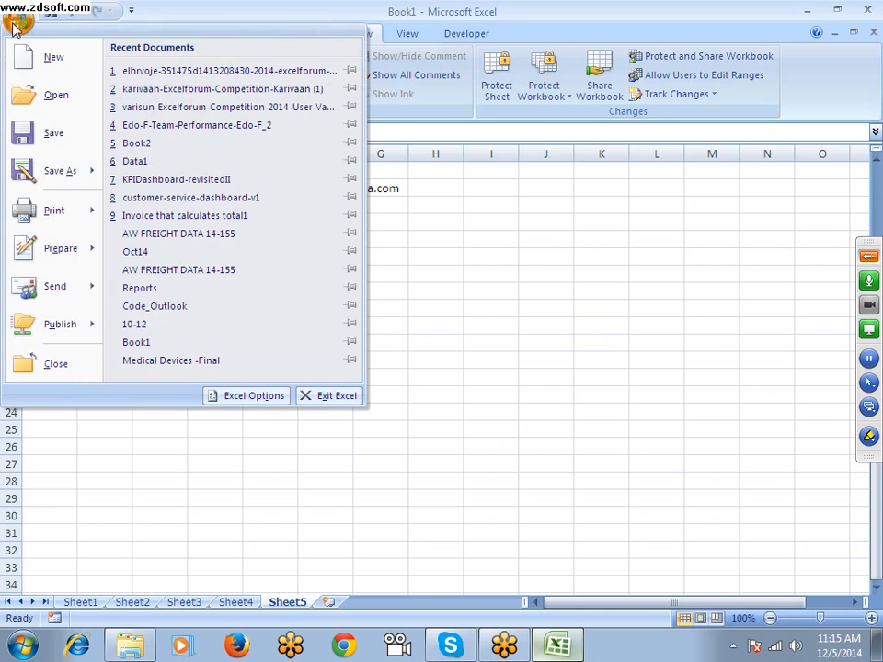
left_click(225, 393)
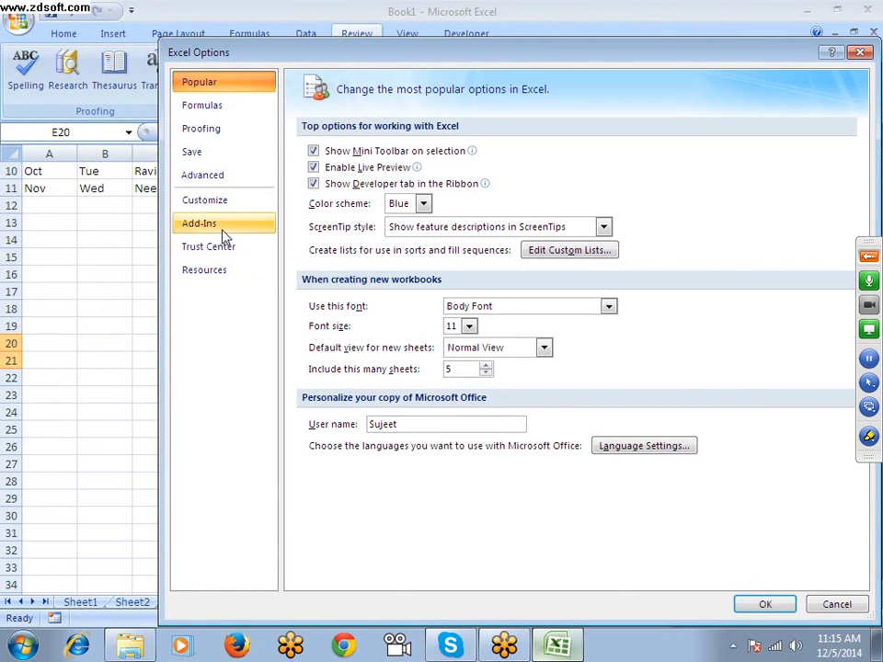
left_click(212, 130)
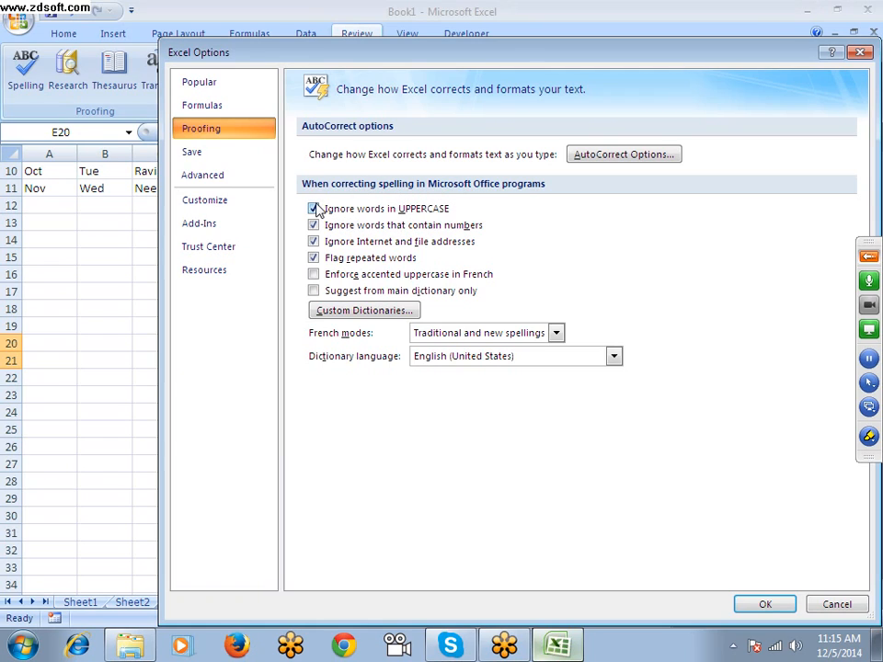
left_click(195, 155)
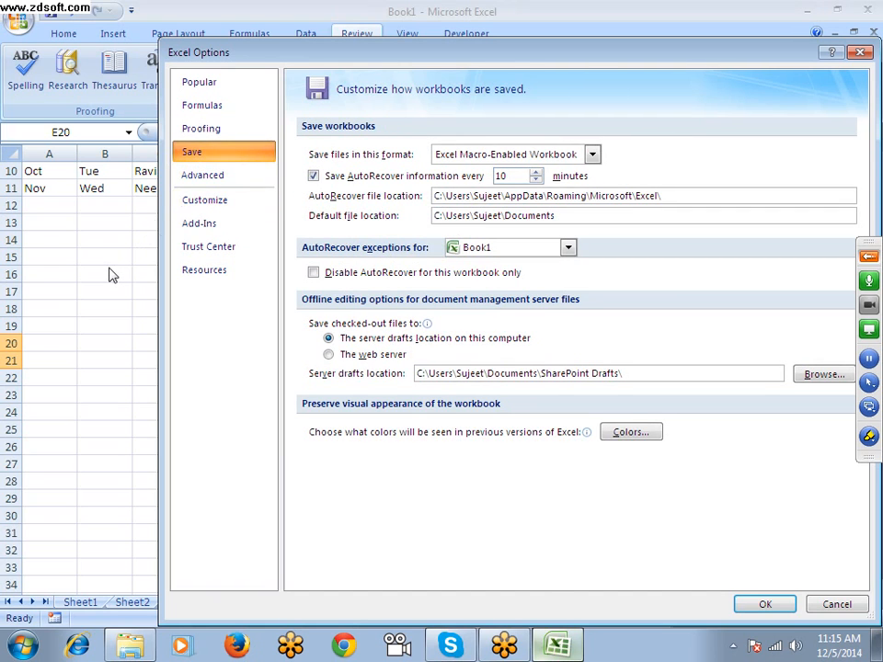
key("Escape")
Examine the file types available when saving Book1 under another name, trying Excel Workbook and Excel Macro-Enabled Workbook, and cancel the save
key("F12")
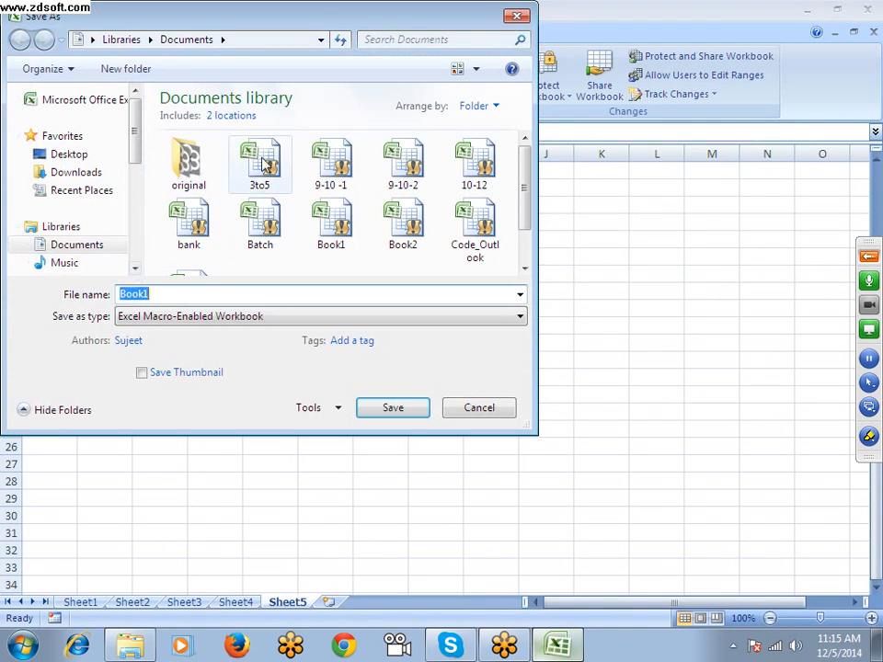
left_click_drag(272, 19, 365, 31)
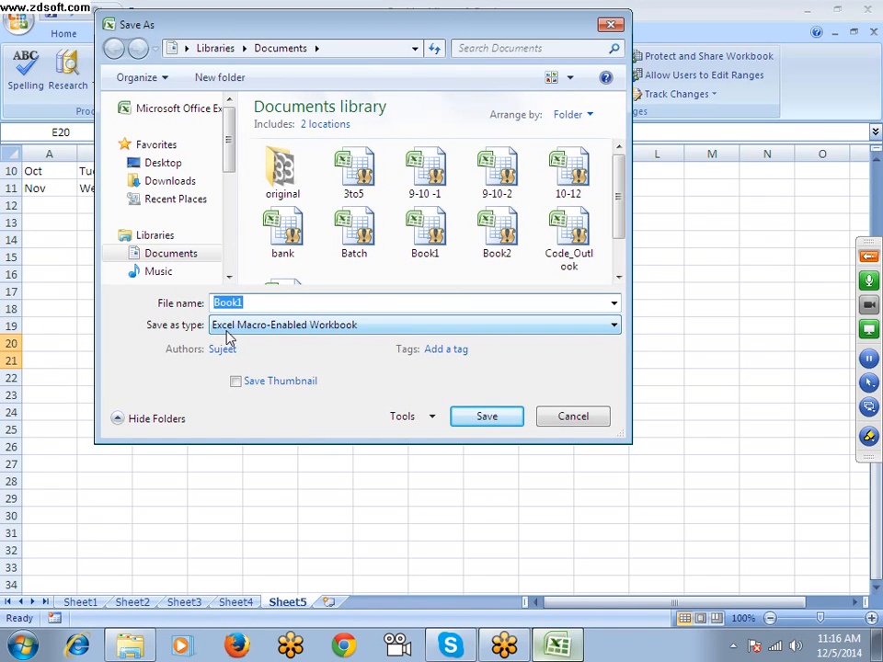
left_click(336, 332)
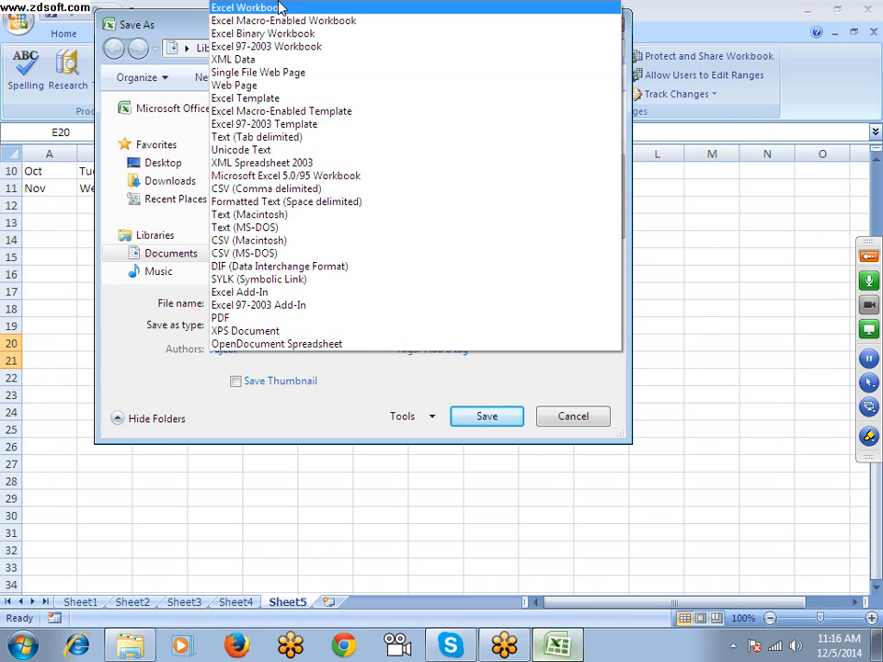
left_click(266, 8)
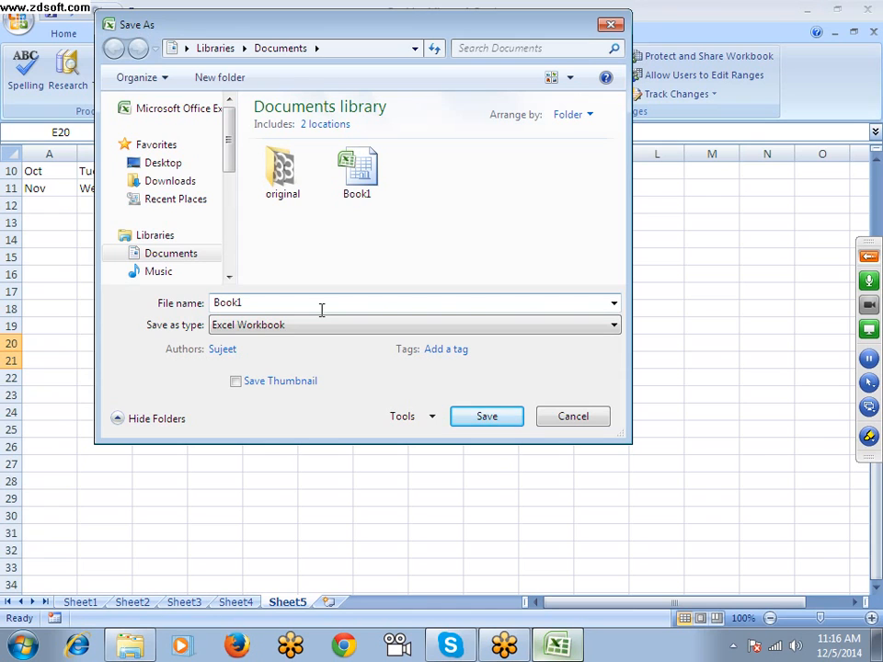
left_click(326, 329)
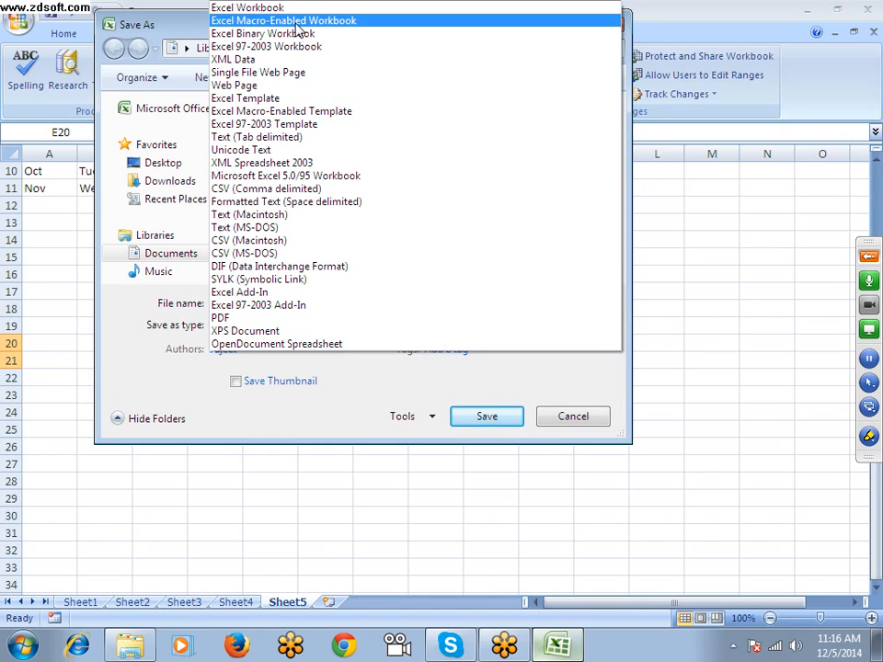
left_click(229, 394)
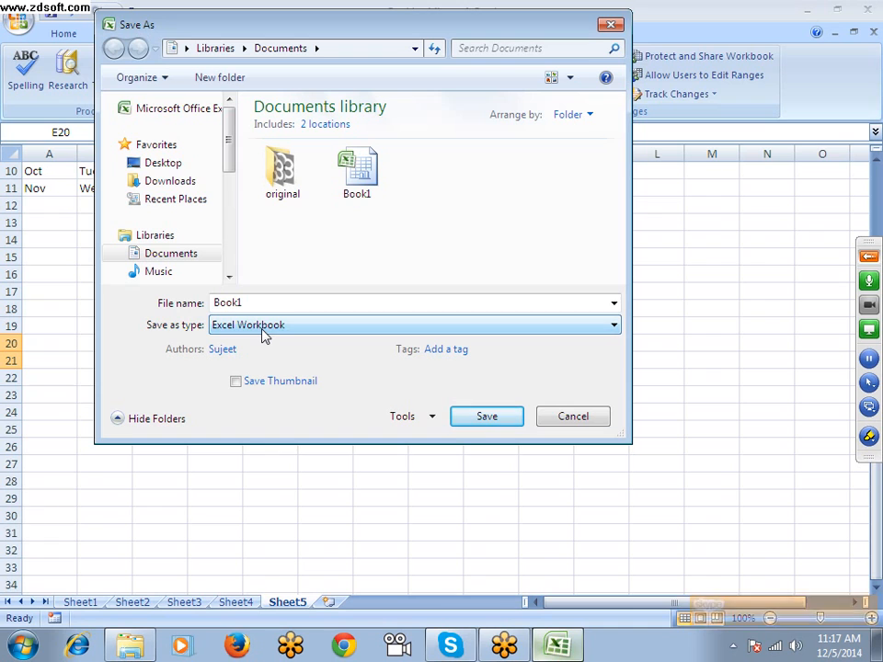
left_click(262, 327)
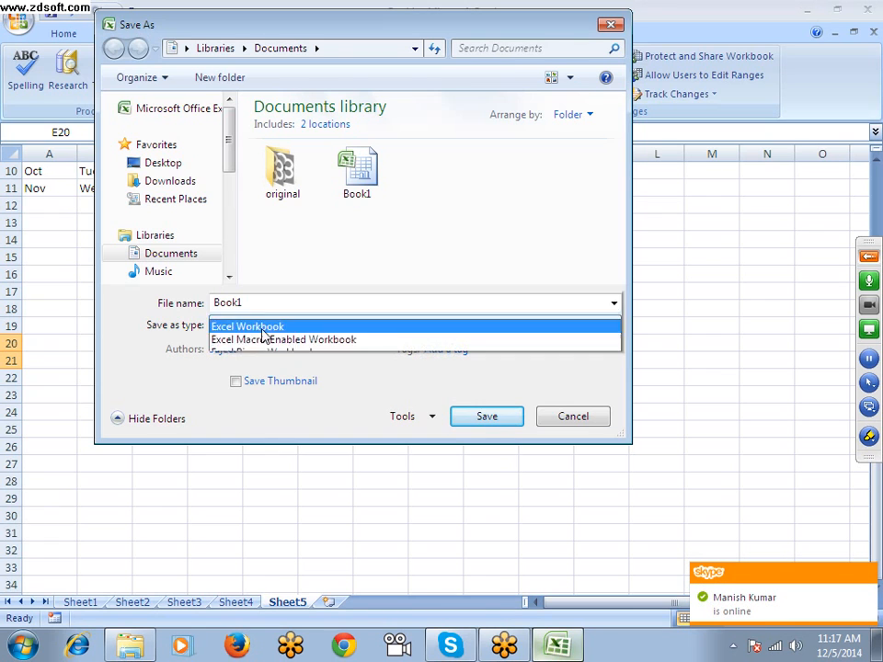
left_click(267, 20)
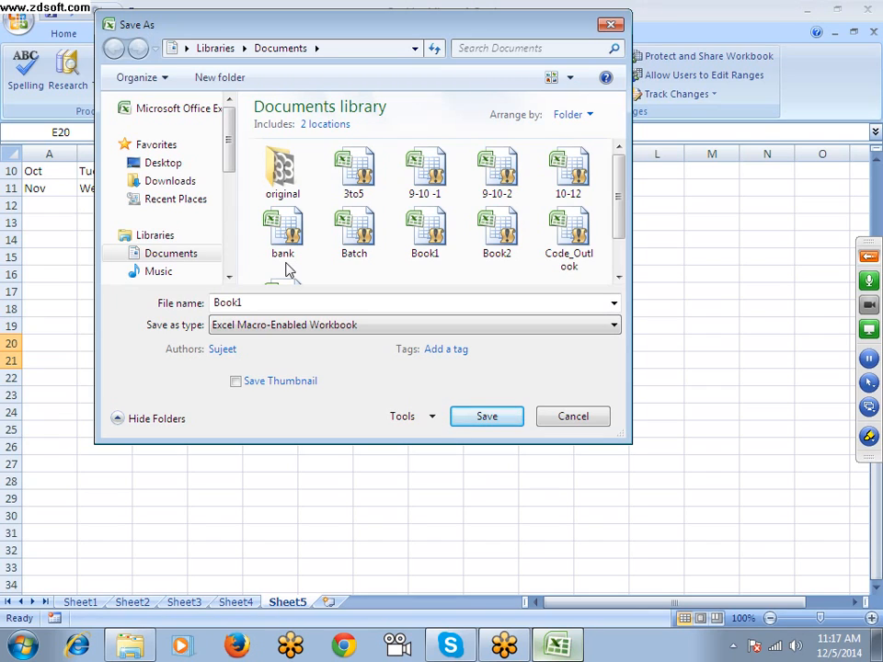
left_click(321, 324)
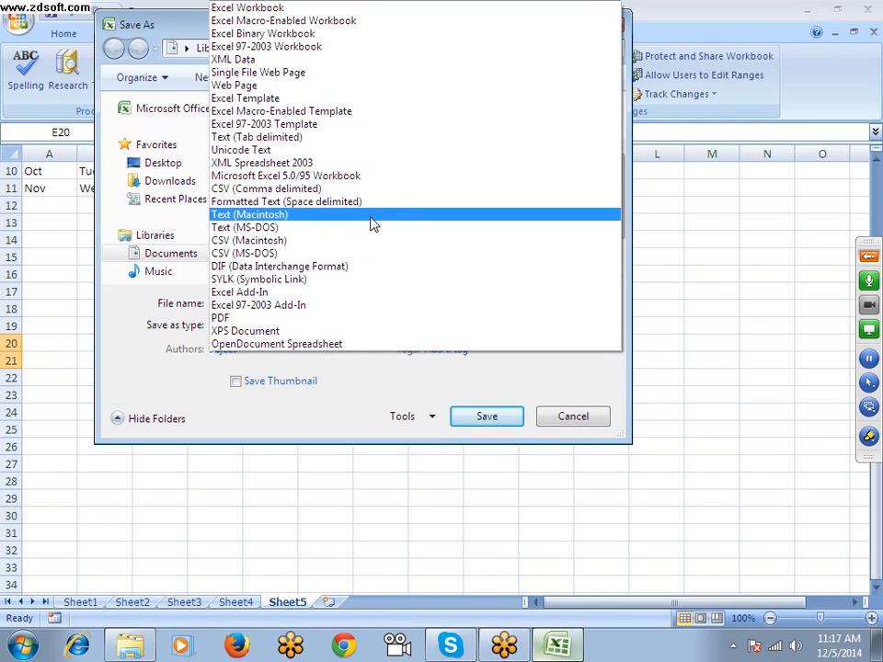
left_click(348, 20)
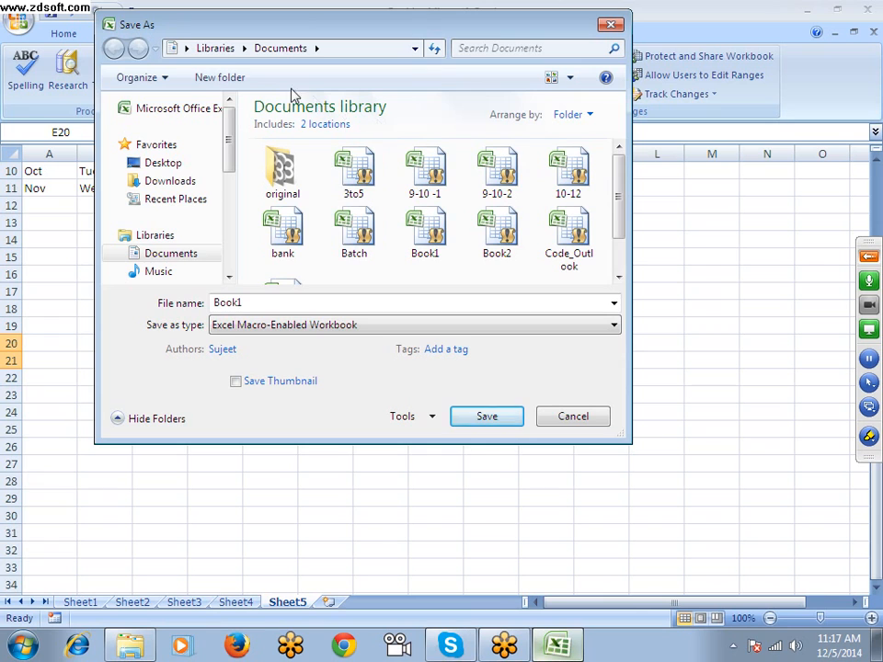
key("Escape")
Examine the formats offered as the default for saving files in the Save settings of Excel Options
left_click(16, 30)
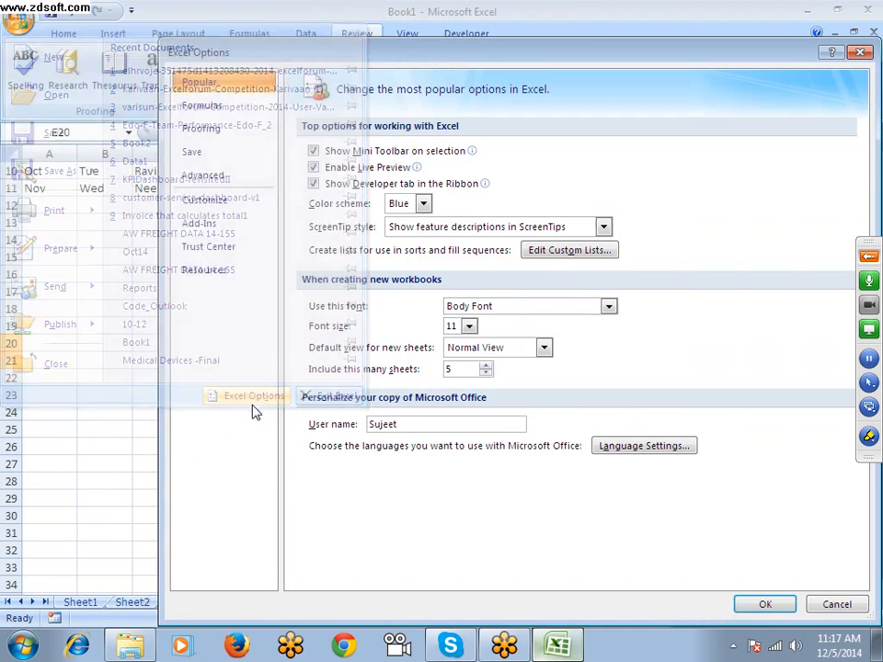
left_click(248, 397)
left_click(245, 181)
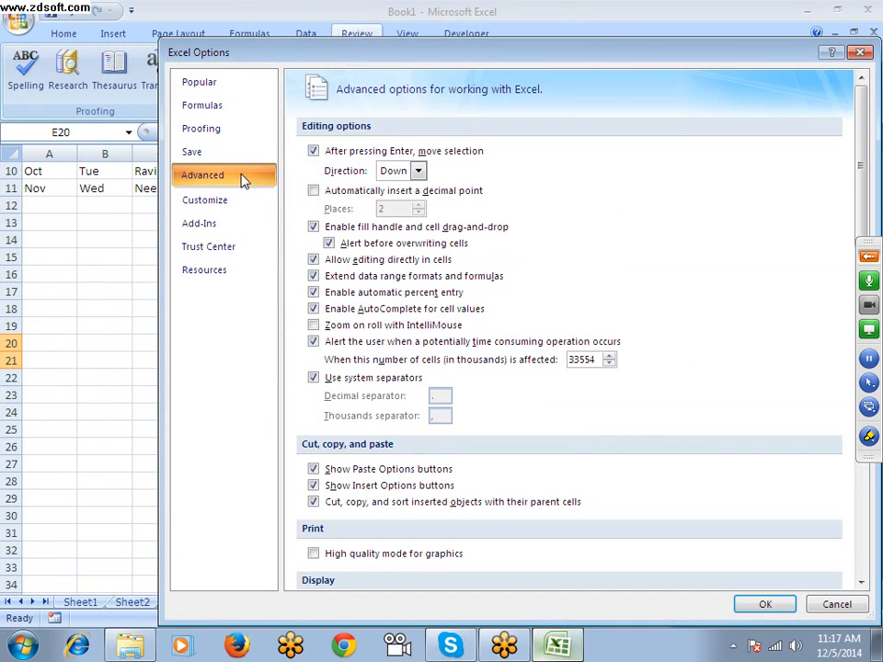
left_click(232, 156)
left_click(518, 157)
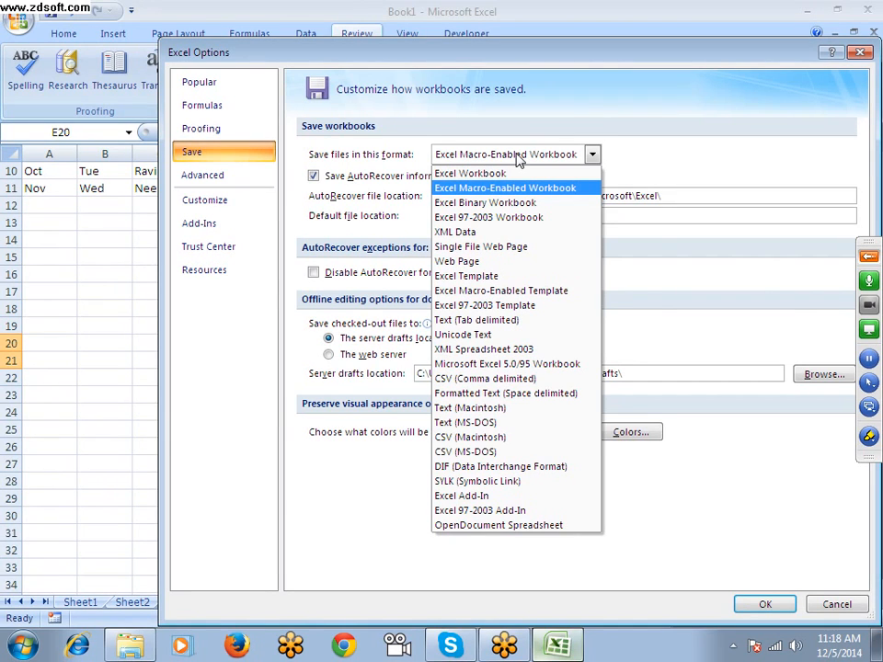
left_click(691, 151)
Review the default file location, the AutoRecover exceptions for Book1 and the server drafts location in the Save settings
left_click_drag(593, 215, 415, 218)
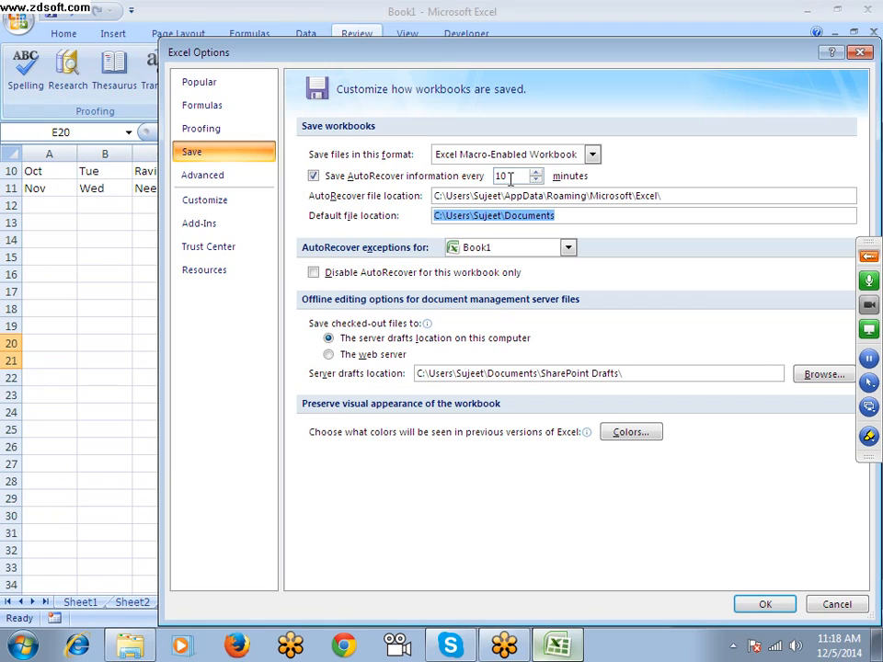
left_click(509, 250)
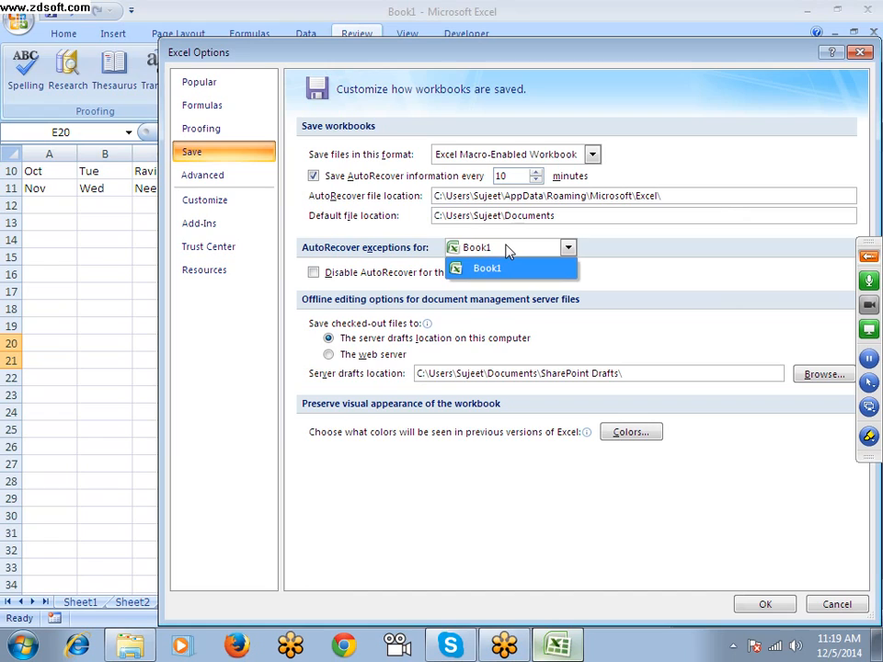
left_click(490, 267)
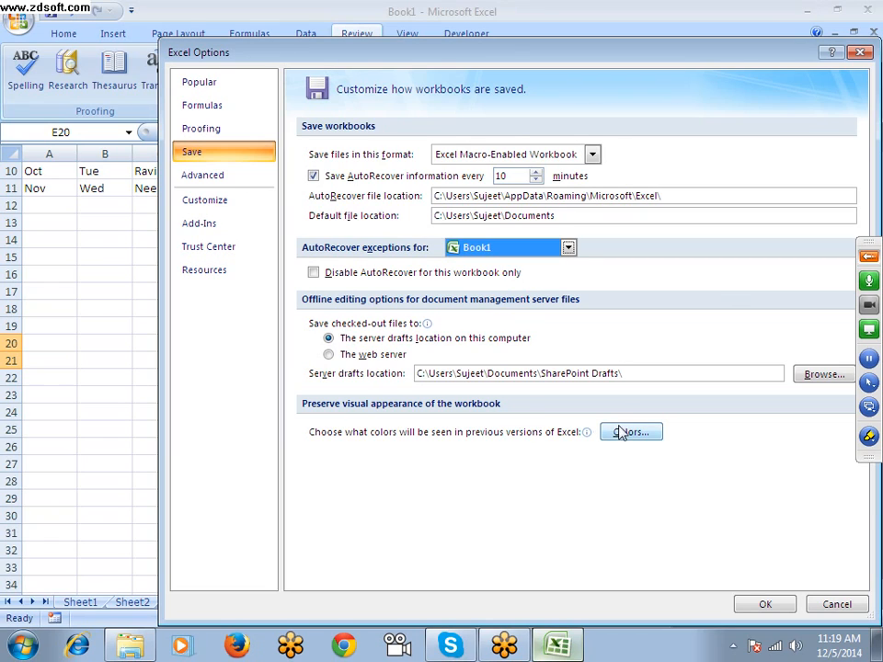
left_click_drag(639, 372, 404, 373)
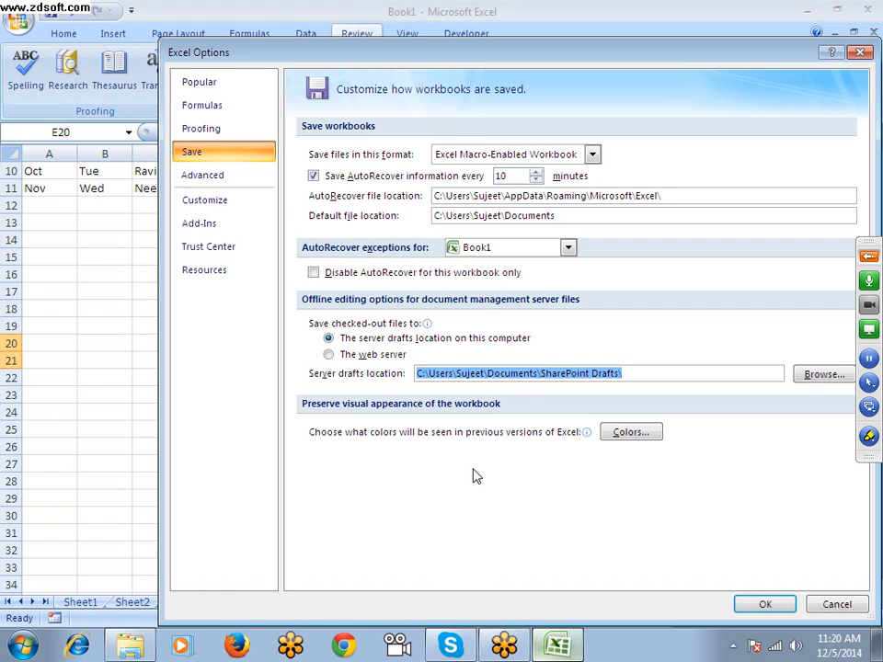
Examine the Advanced editing options, including the directions for moving the selection after Enter, and close Excel Options
left_click(248, 185)
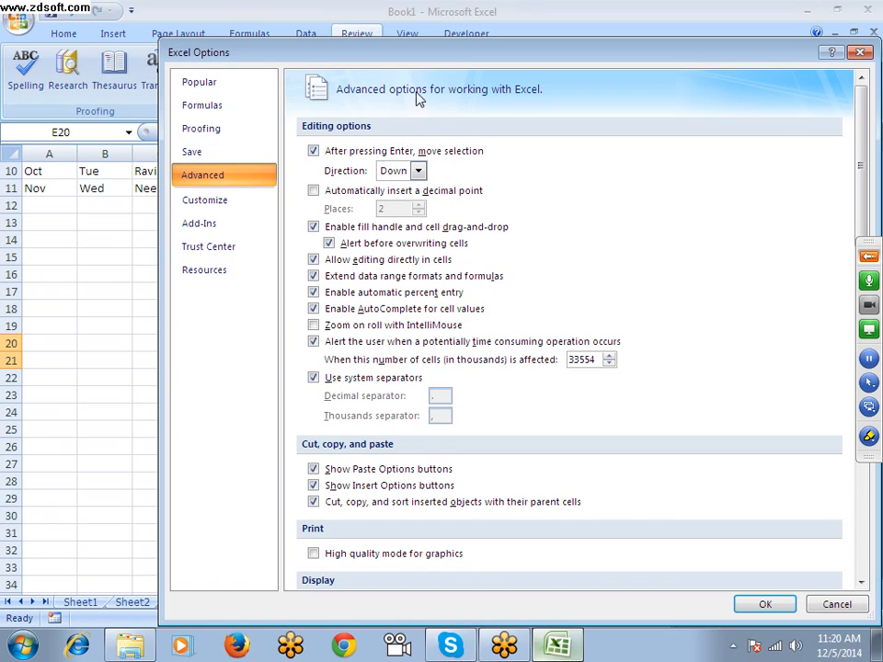
left_click_drag(403, 57, 549, 25)
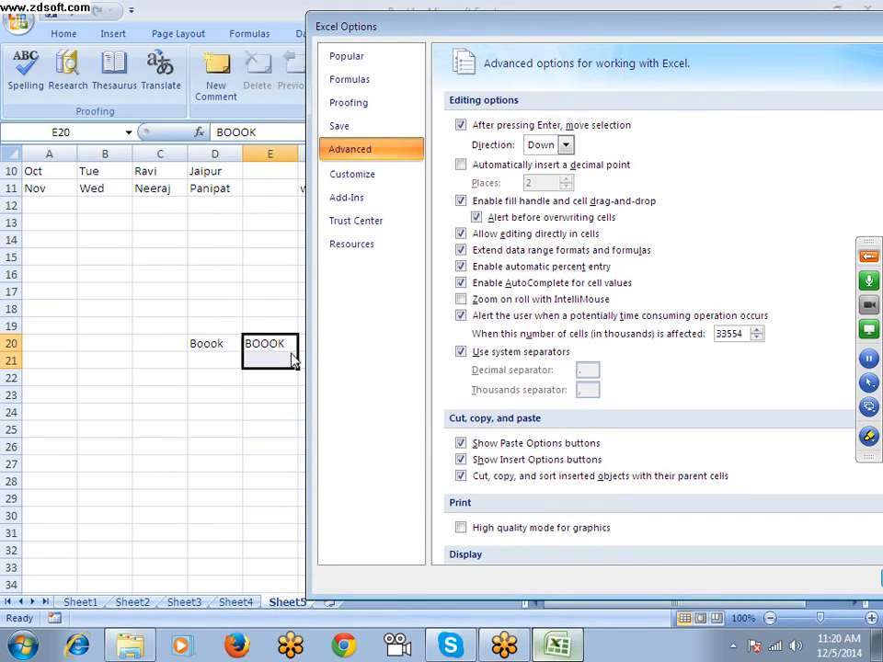
left_click(552, 145)
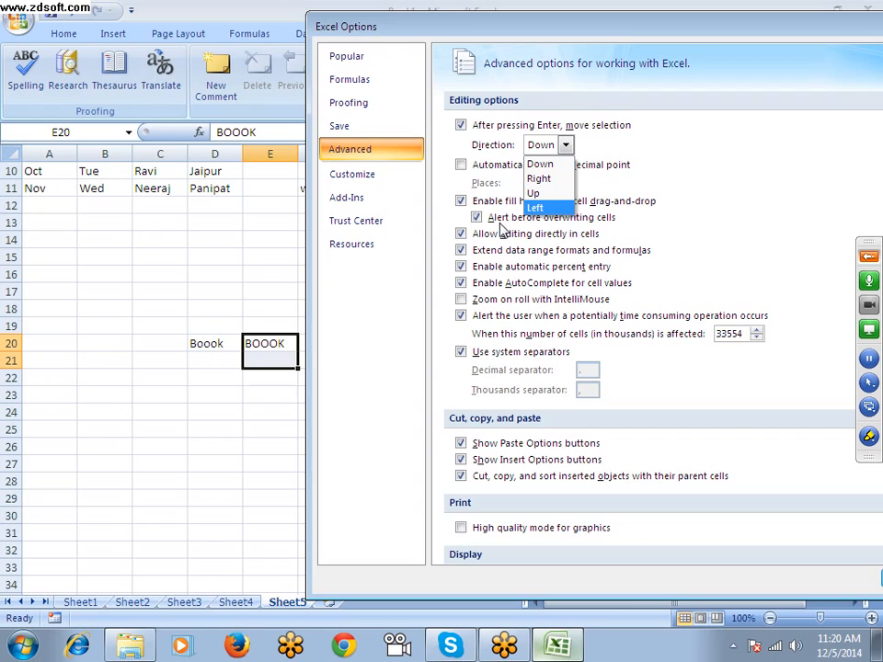
left_click(681, 186)
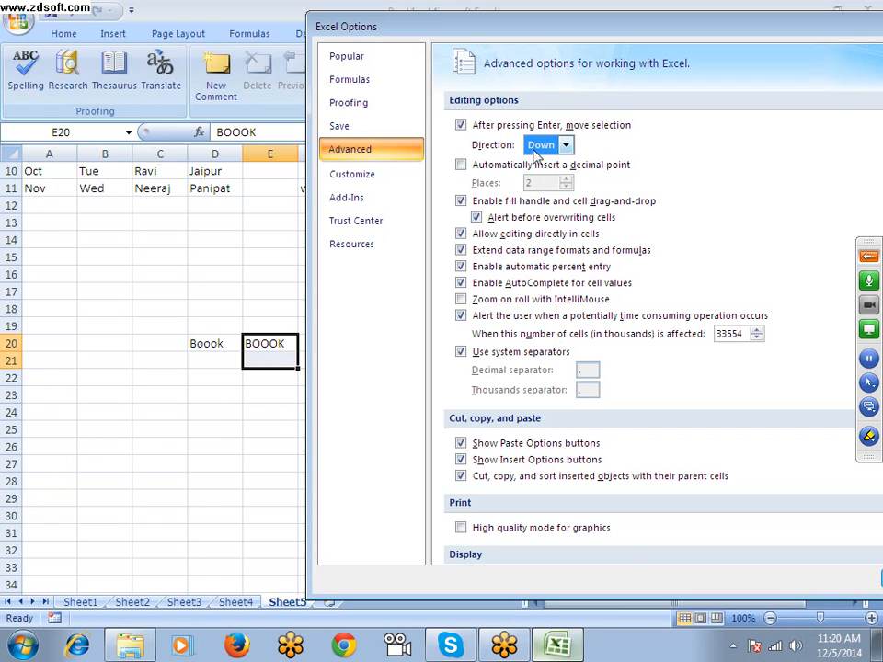
left_click_drag(522, 27, 292, 27)
left_click(772, 20)
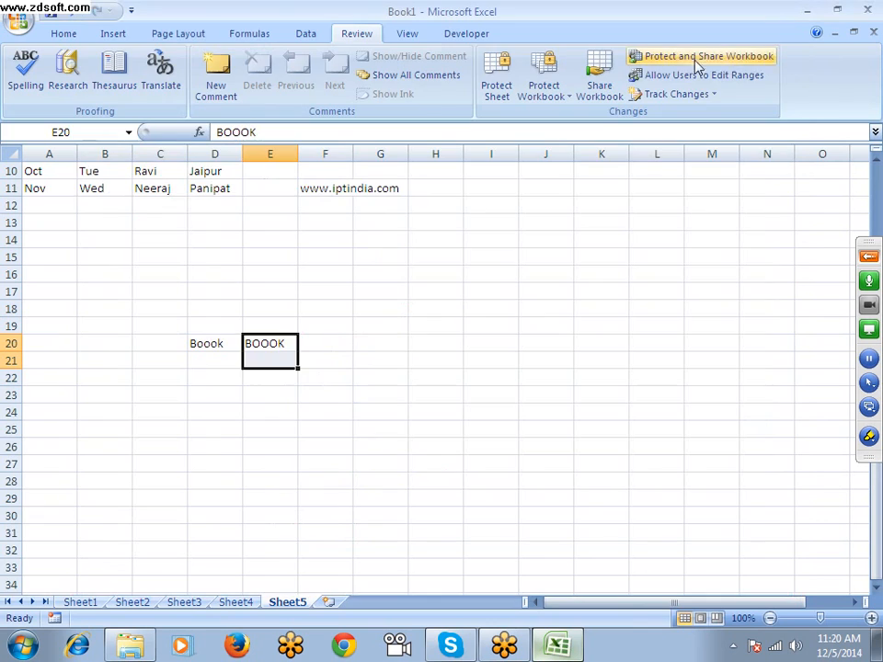
Add a new worksheet, enter 50 in cell B4 and reselect that cell
left_click(326, 602)
left_click(104, 227)
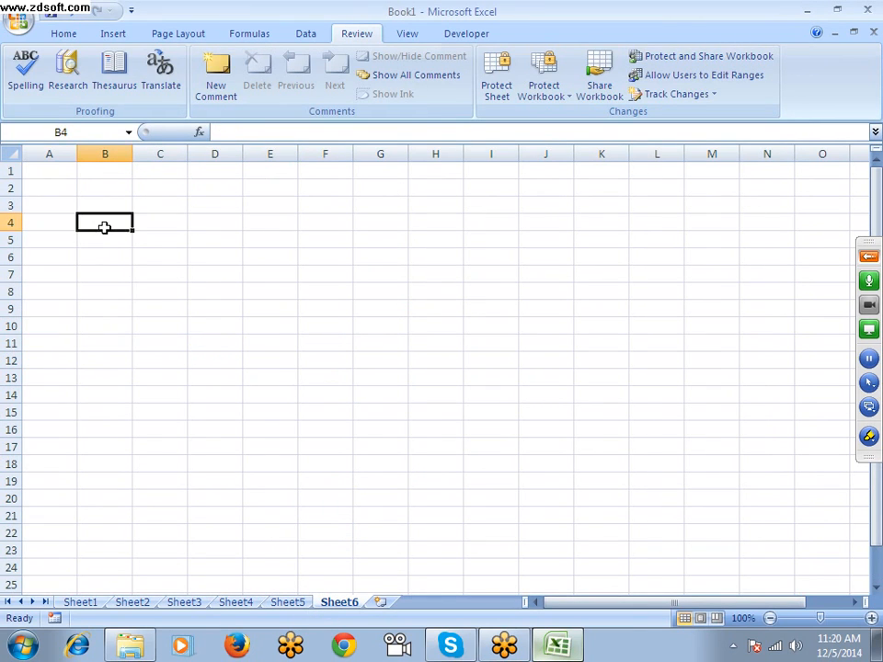
type("50")
key("Return")
left_click(104, 227)
left_click(59, 36)
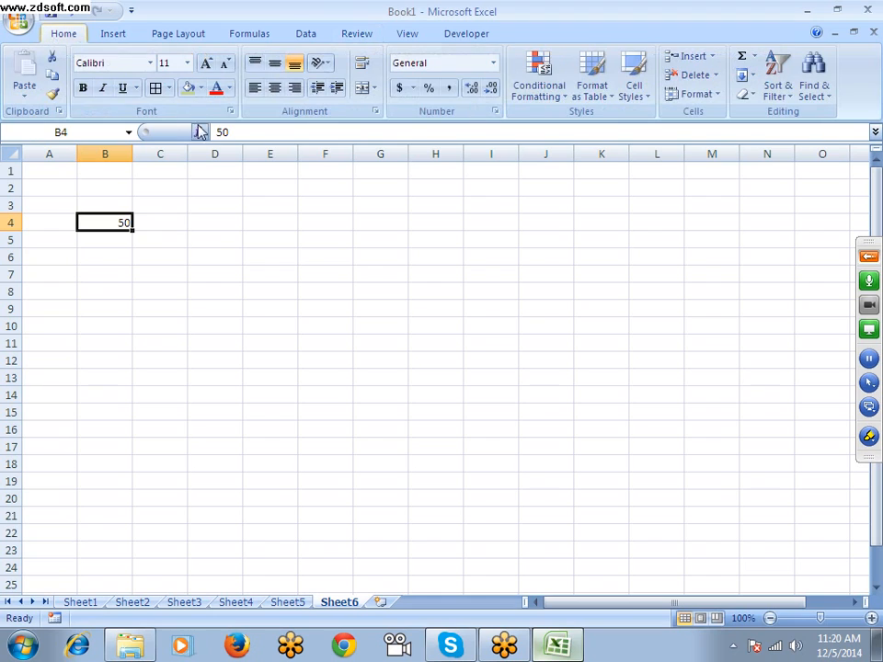
Try the percentage format on cell B4 and undo it together with the entry of 50
left_click(429, 88)
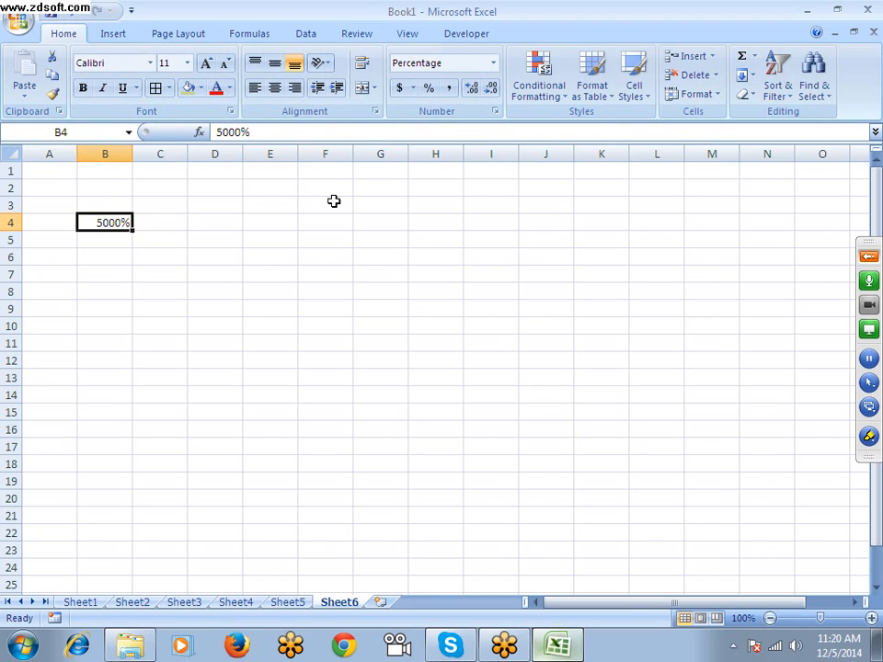
key("ctrl+z")
Enable automatic decimal point insertion with 2 places in the Advanced options of Excel Options
left_click(19, 18)
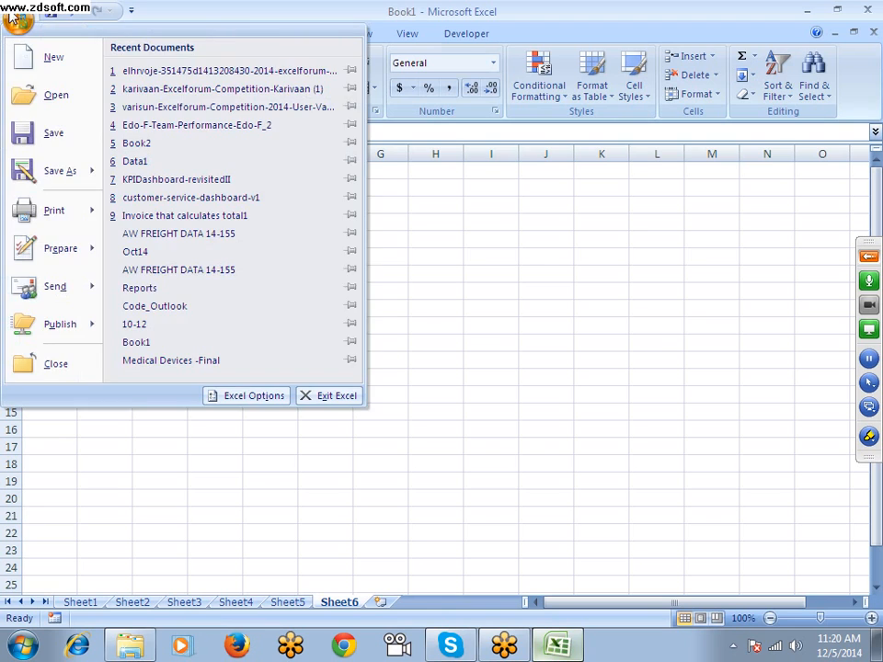
left_click(251, 395)
left_click(120, 154)
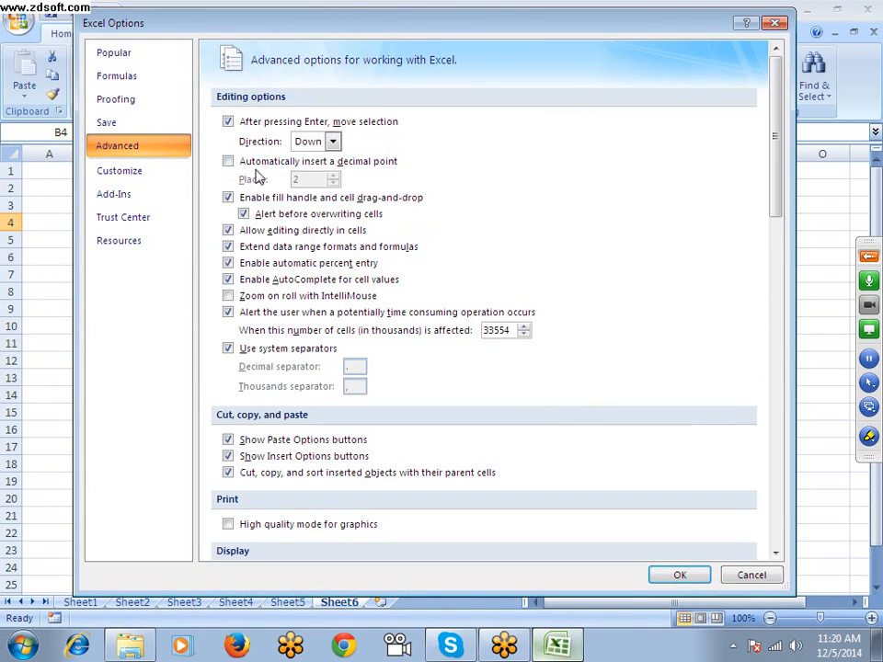
left_click(227, 163)
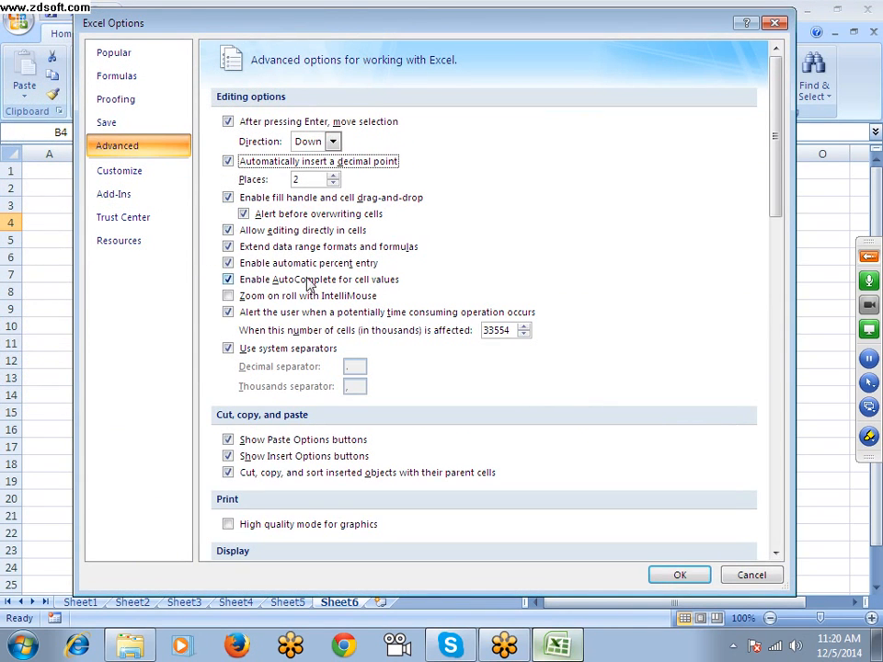
left_click(680, 575)
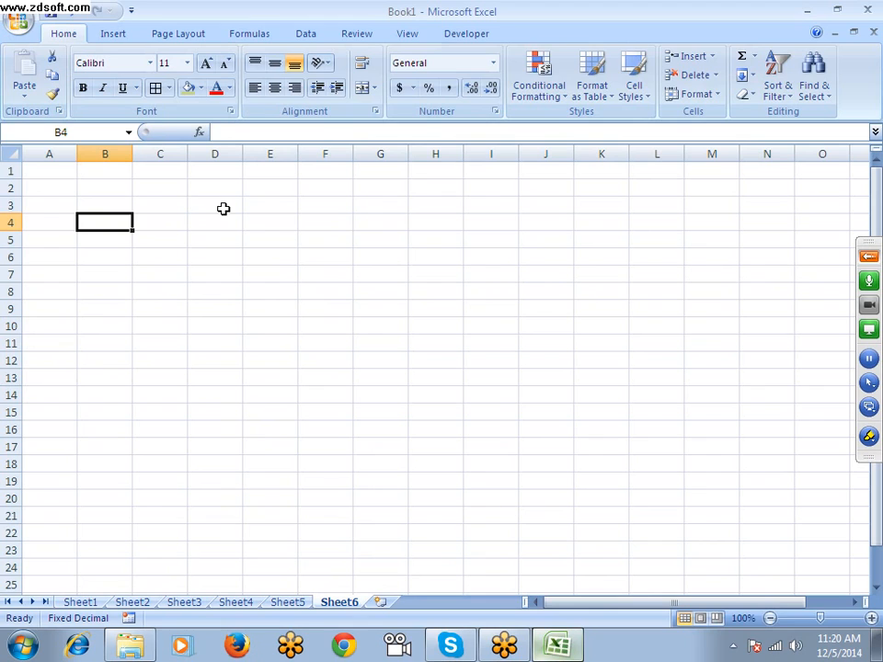
Enter 50 in cell B4 and apply the percentage format to it
type("50")
key("Return")
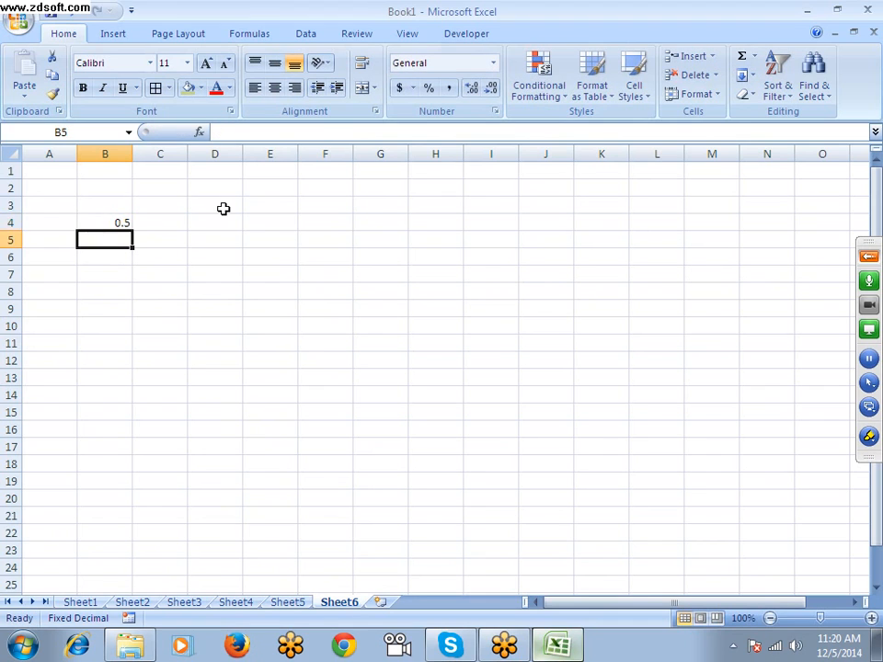
key("Up")
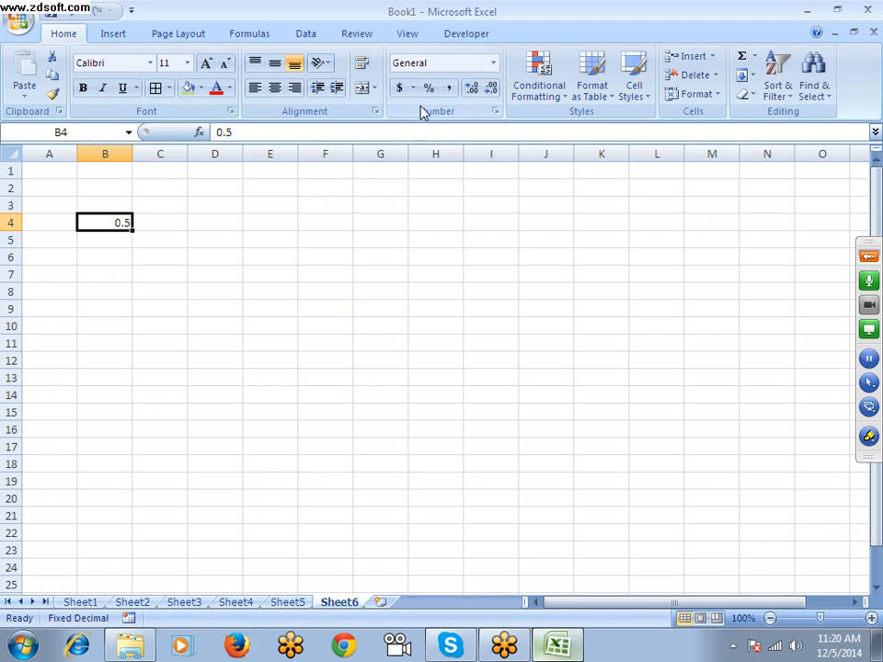
key("ctrl+shift+5")
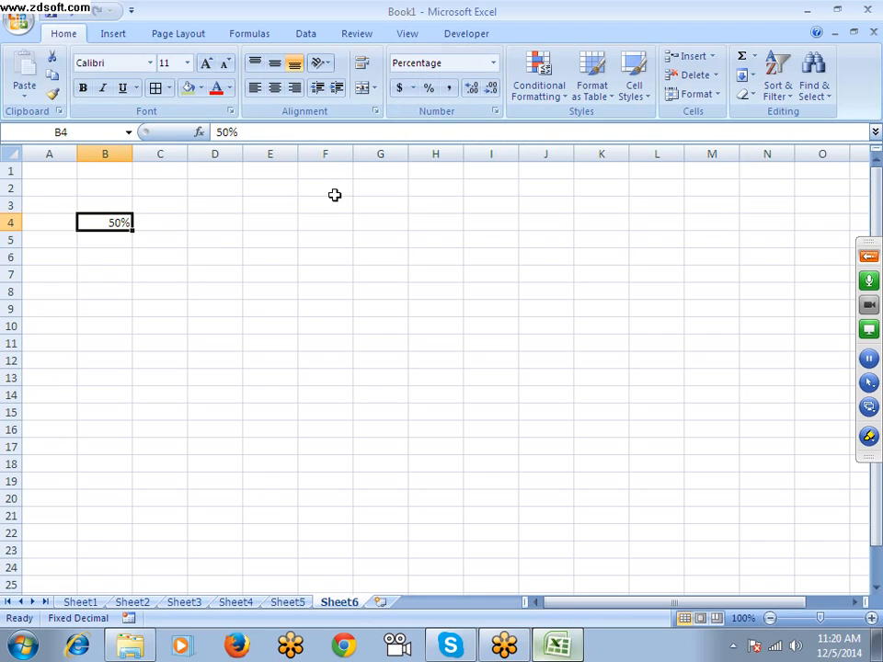
left_click(325, 221)
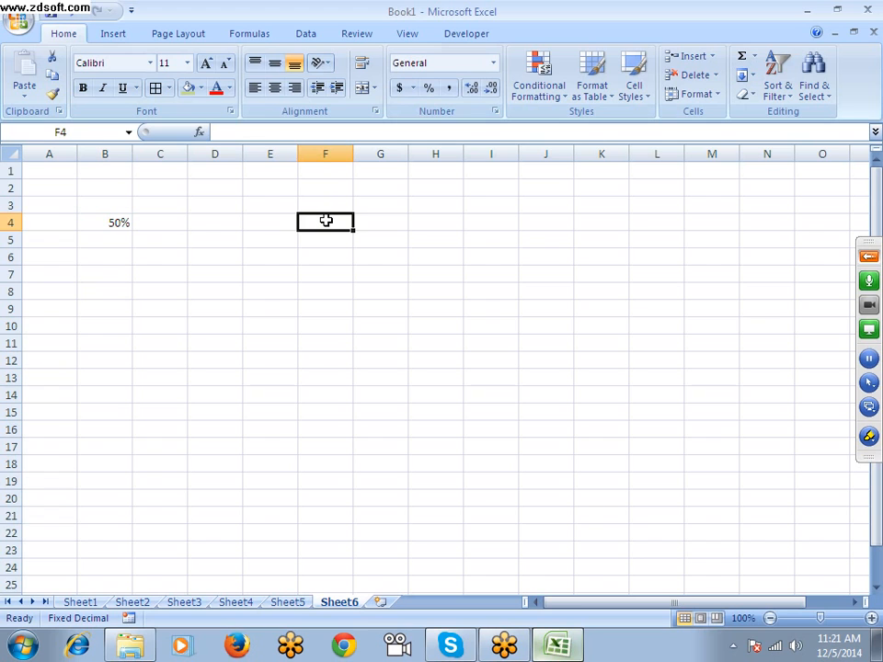
Turn off automatic decimal point insertion in the Advanced options of Excel Options
left_click(16, 19)
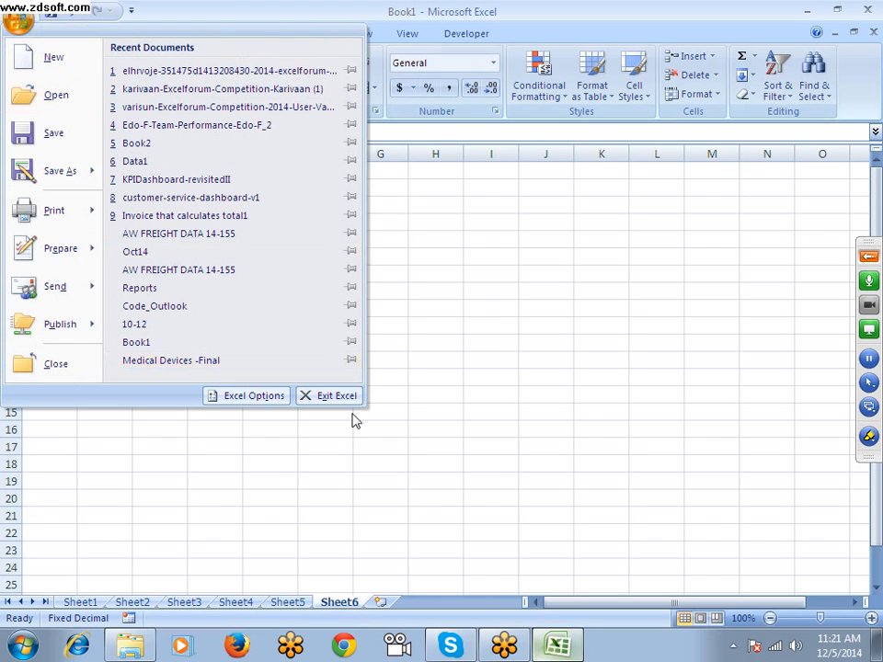
left_click(252, 395)
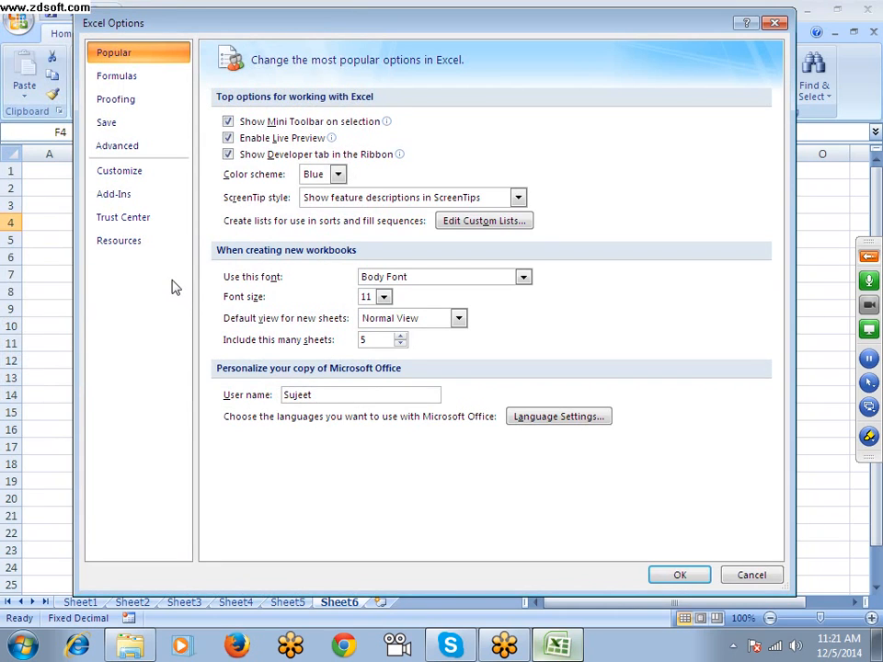
left_click(150, 149)
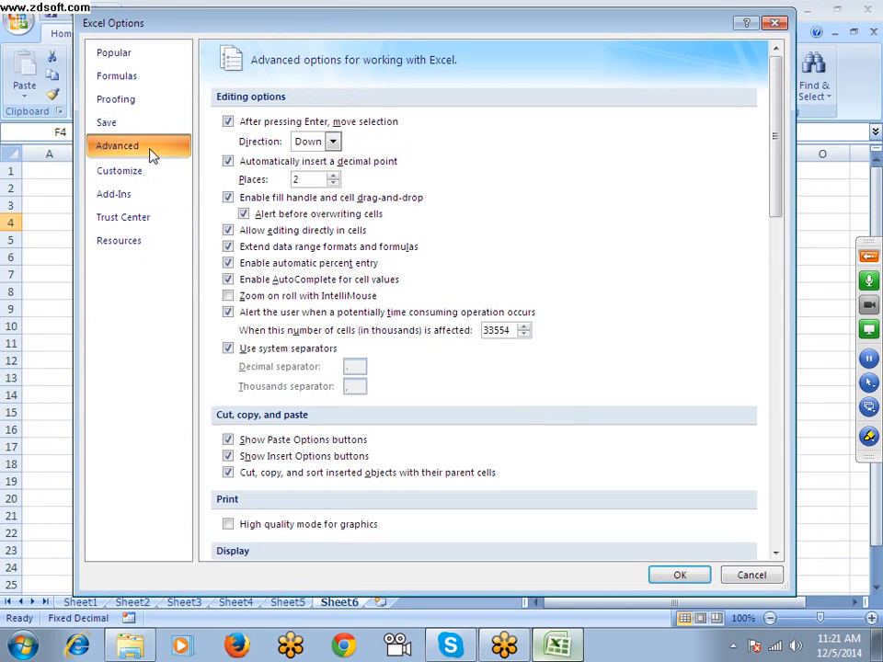
left_click(227, 162)
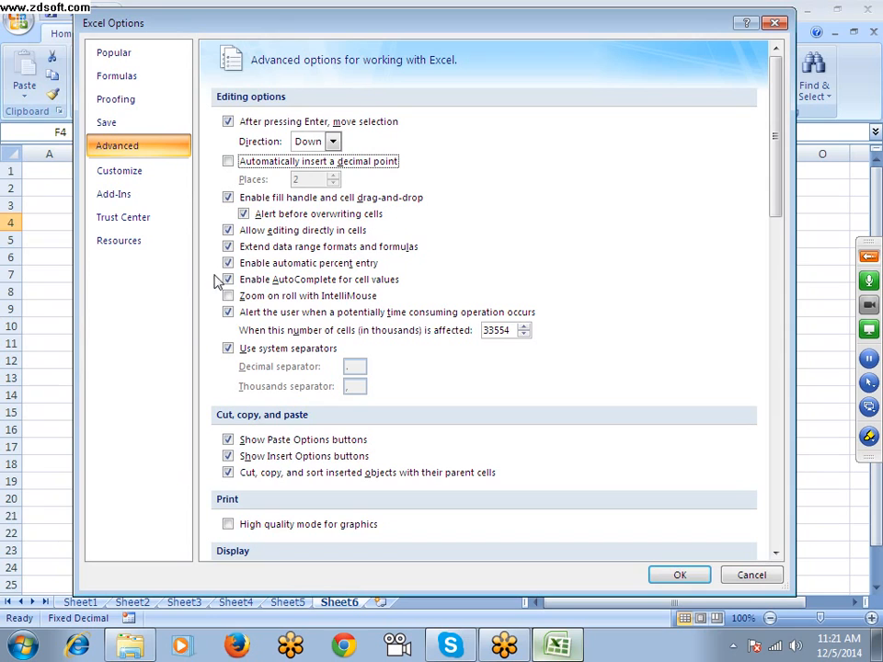
left_click(680, 575)
Fill the empty cell D3 down to D8 with the fill handle, and select cell F5
key("Left")
key("Left")
key("Up")
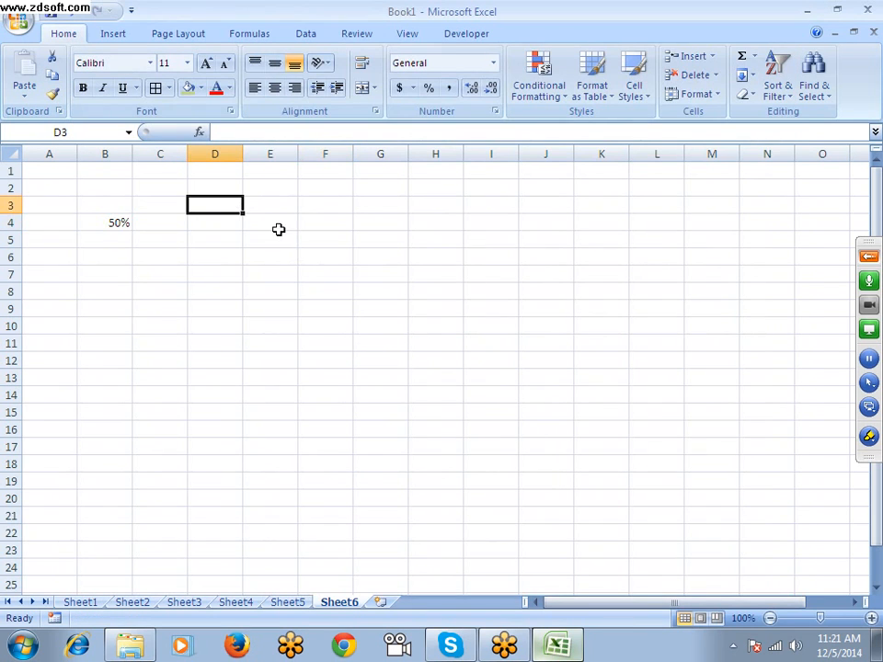
left_click_drag(246, 216, 258, 290)
left_click(340, 239)
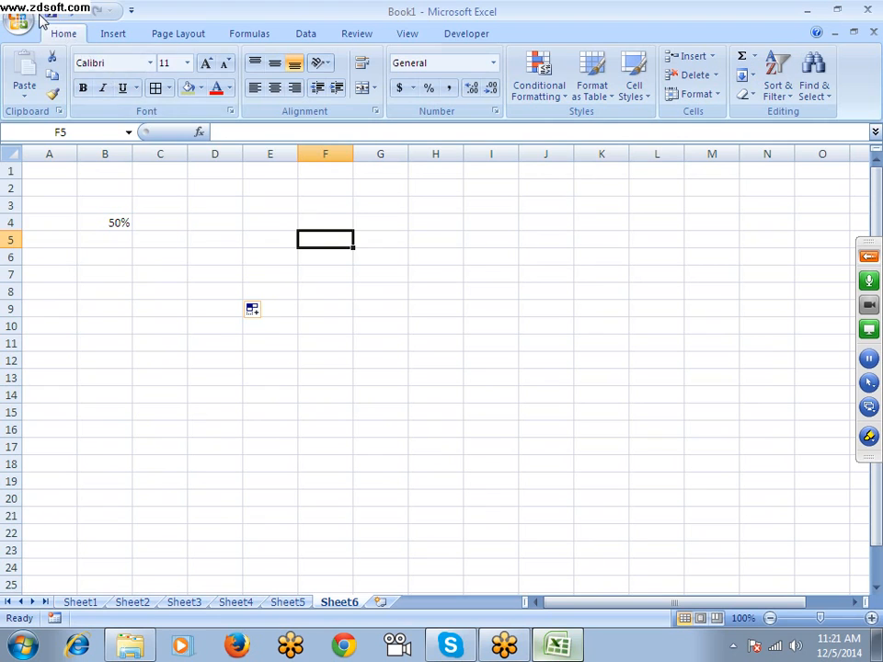
Review the fill handle, cut and paste, print and display settings in the Advanced options, and close Excel Options without saving
left_click(19, 20)
left_click(262, 396)
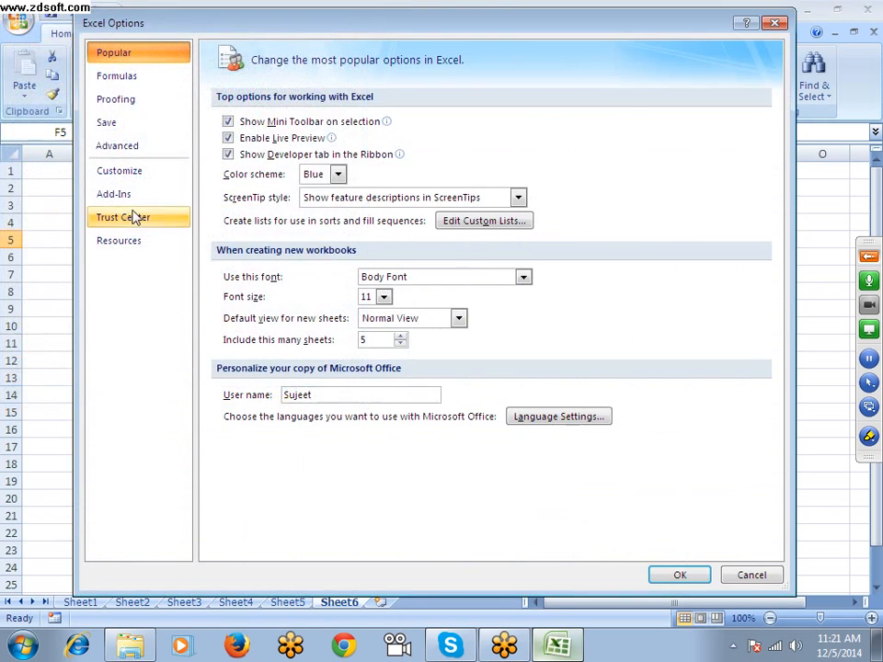
left_click(120, 147)
left_click(228, 195)
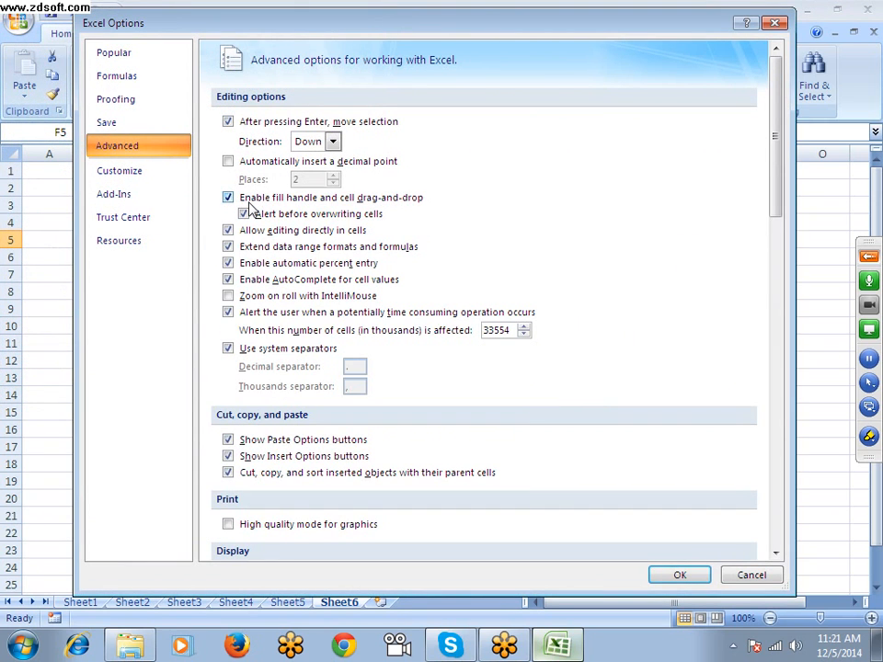
scroll(438, 427, "down", 5)
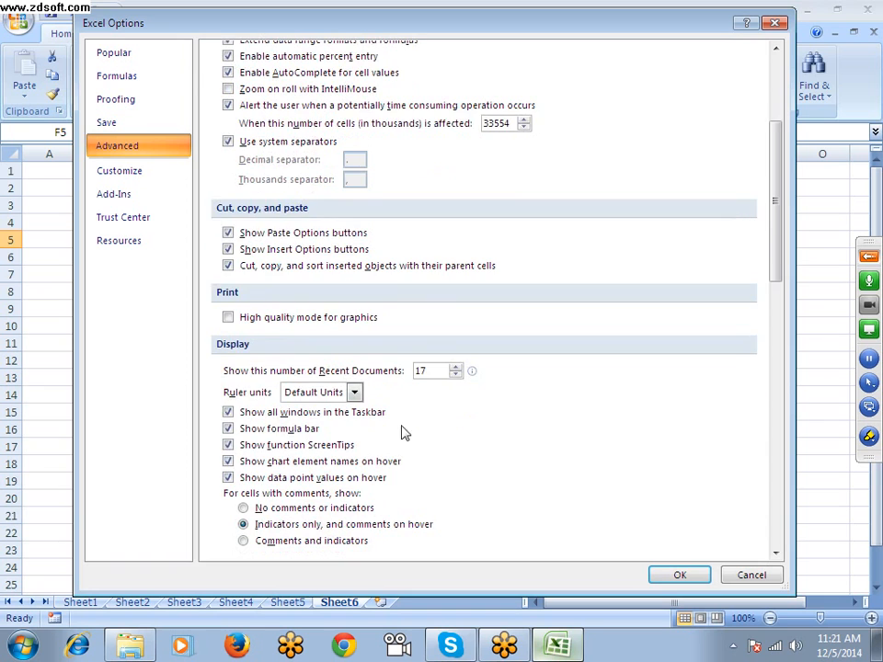
left_click_drag(276, 21, 315, 28)
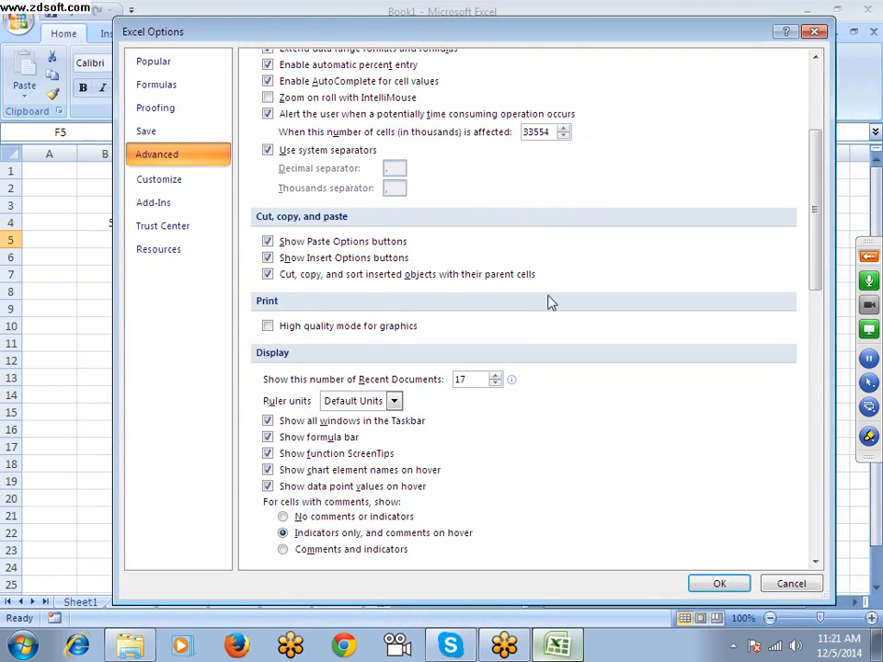
left_click(780, 585)
Select cell H21 and create three new blank workbooks
left_click(430, 513)
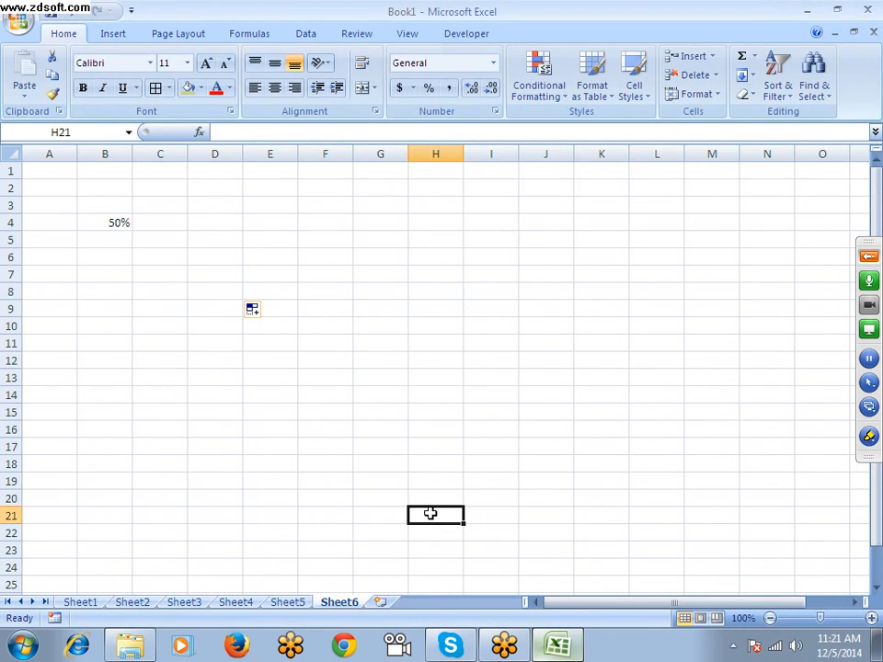
key("ctrl+n")
key("ctrl+n")
key("ctrl+n")
Examine how the open workbooks are listed on the taskbar and in the Windows task switcher
mouse_move(564, 651)
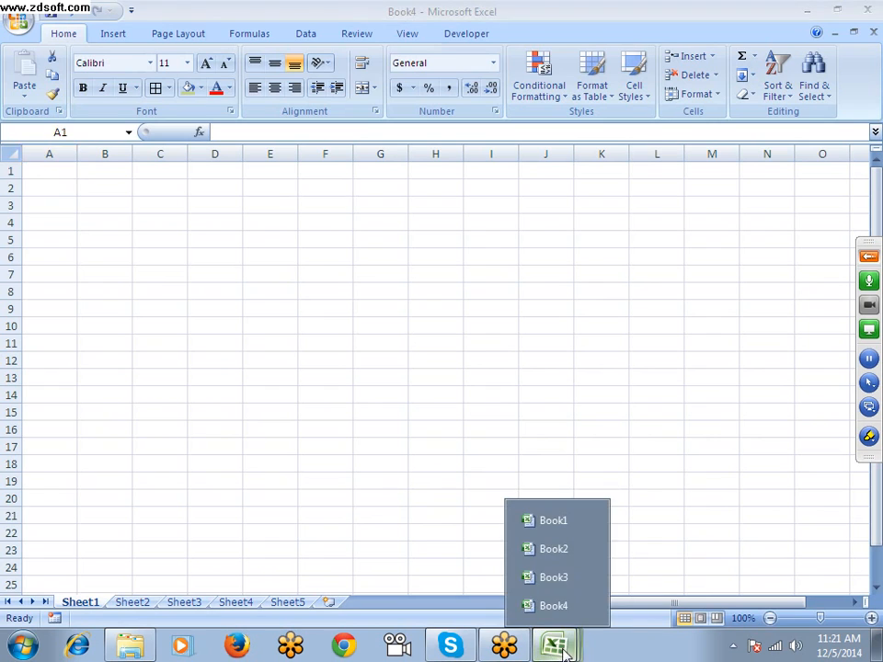
left_click(437, 389)
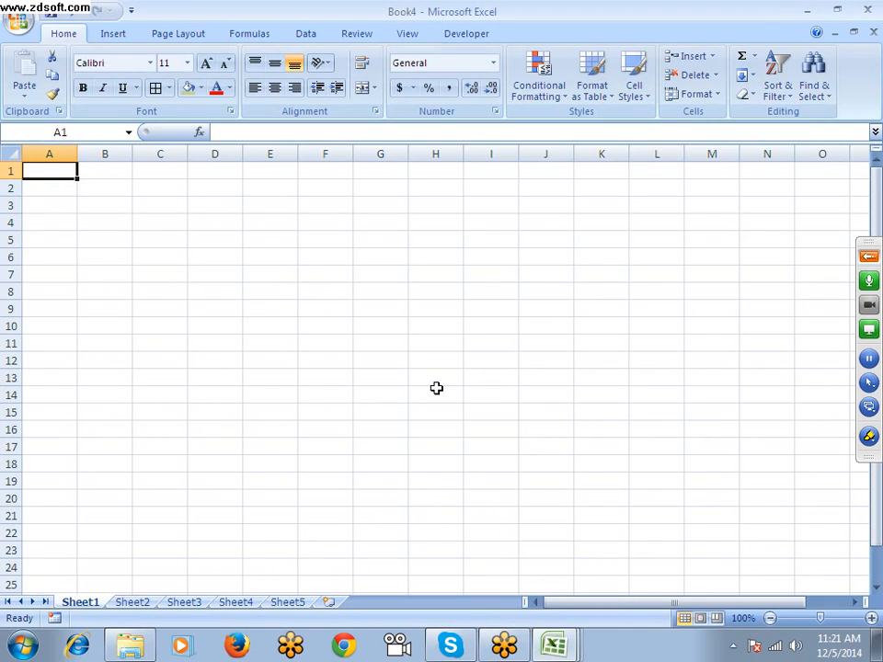
key("alt+Tab")
key("alt+Tab")
key("alt+Tab")
key("alt+Tab")
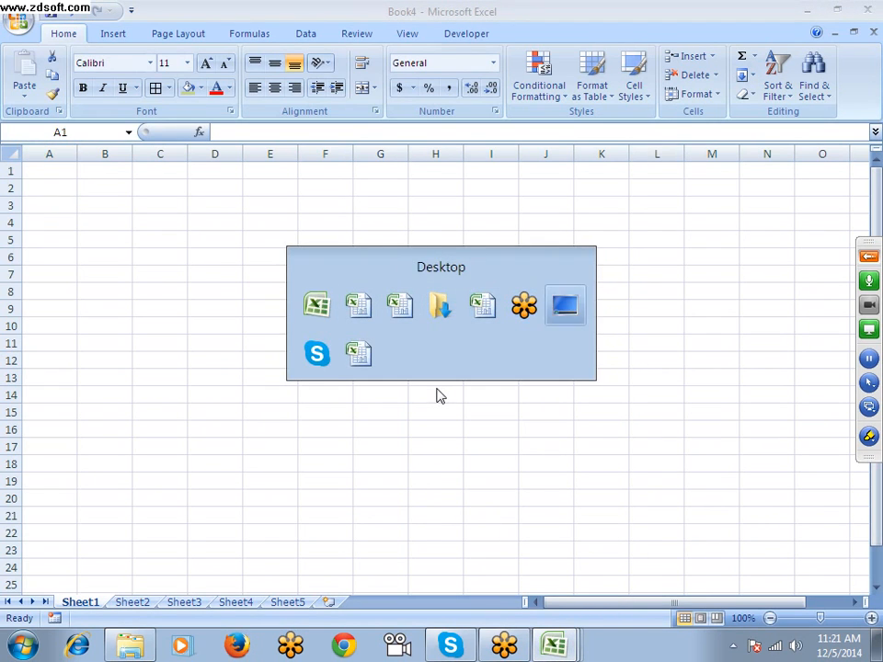
key("alt+Tab")
key("alt+Tab")
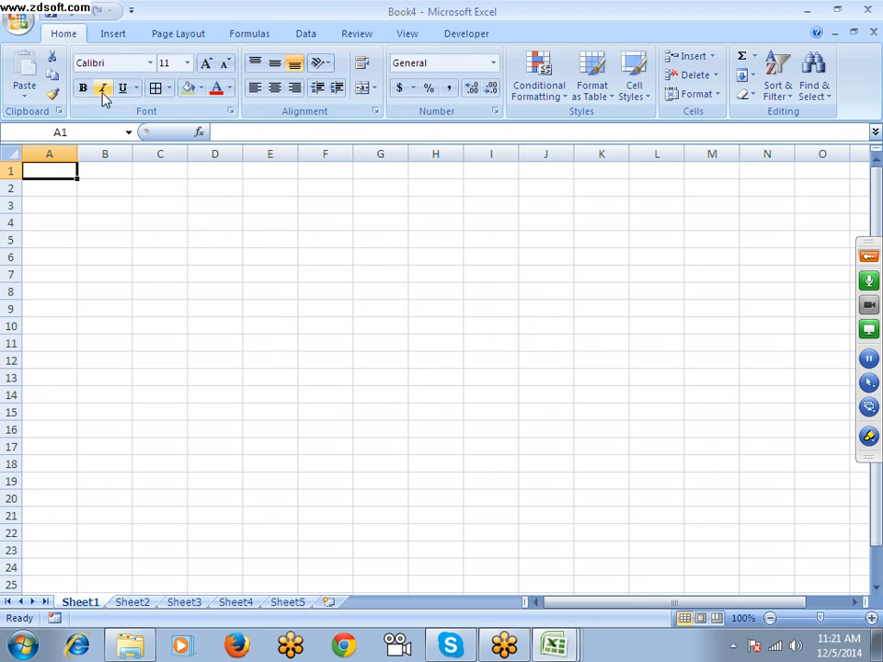
Turn off the display option to show all windows in the Taskbar in the Advanced options of Excel Options
left_click(18, 19)
left_click(240, 394)
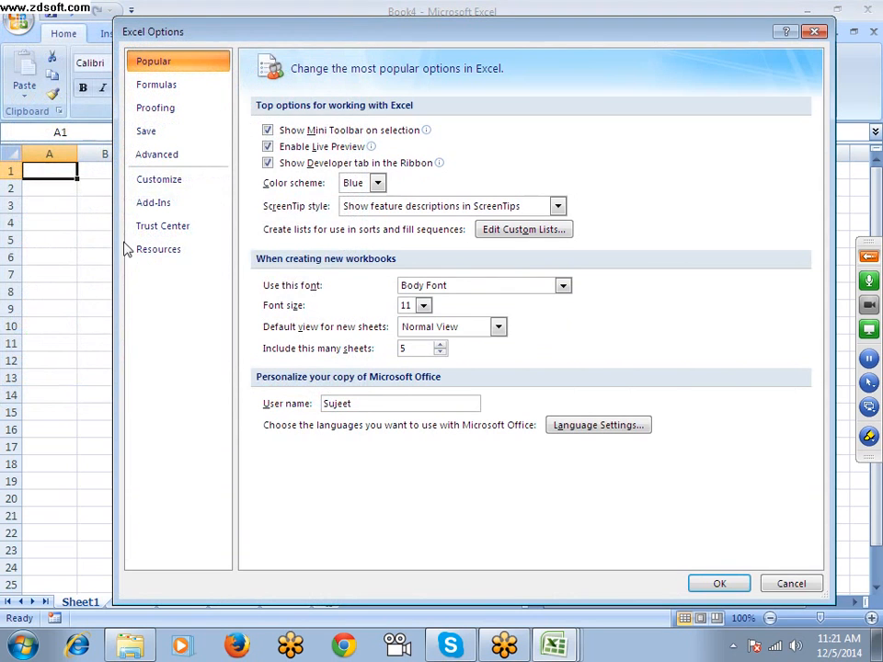
left_click(158, 154)
scroll(248, 373, "down", 3)
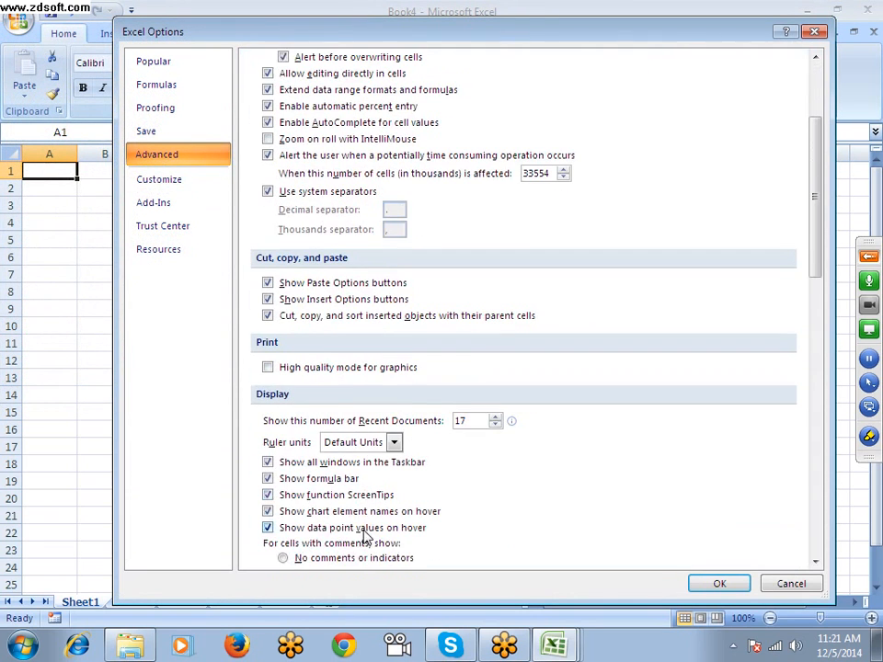
left_click(272, 463)
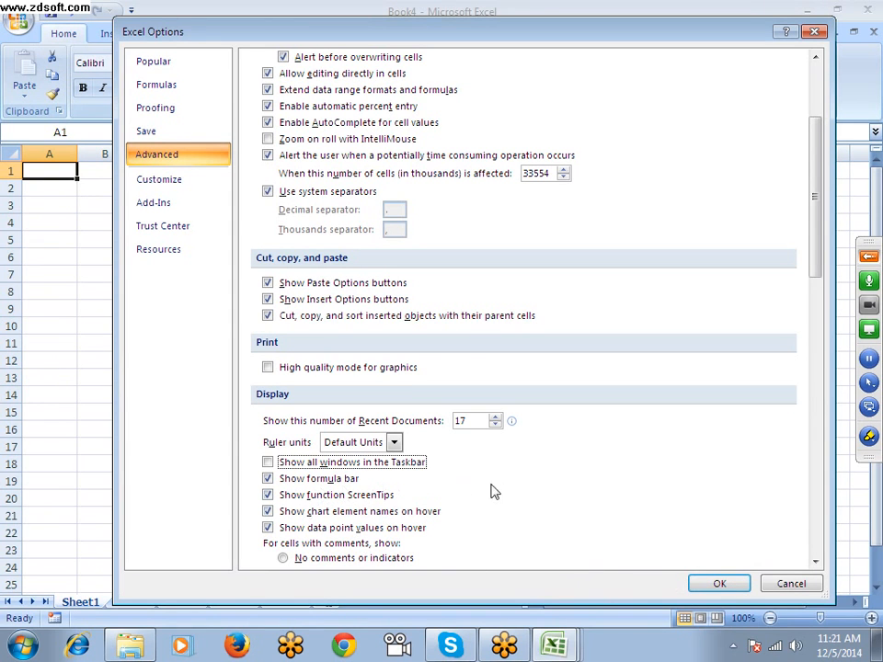
left_click(719, 583)
Check the Excel entry on the taskbar and in the task switcher with the separate taskbar windows turned off
mouse_move(527, 653)
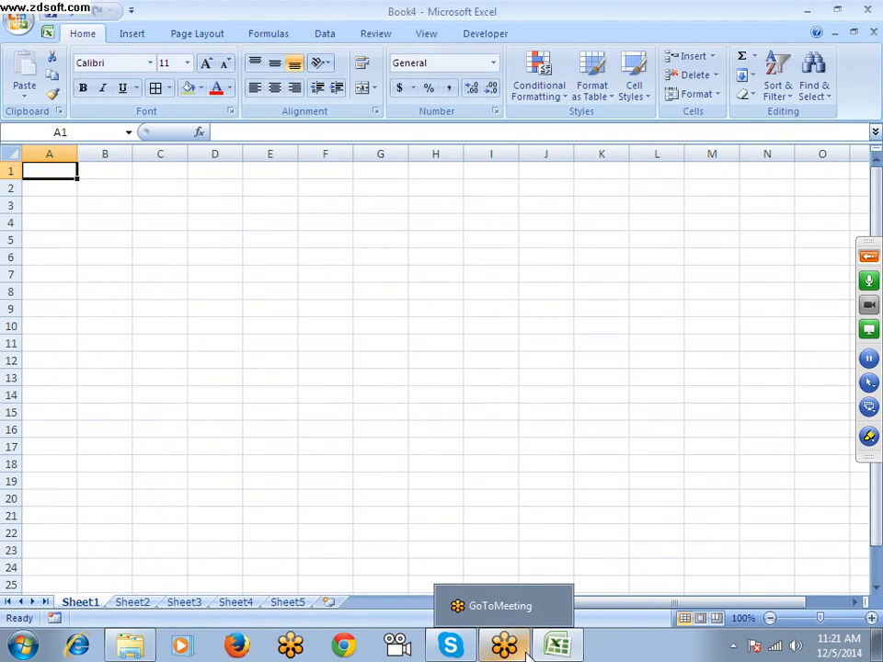
left_click(557, 650)
left_click(558, 651)
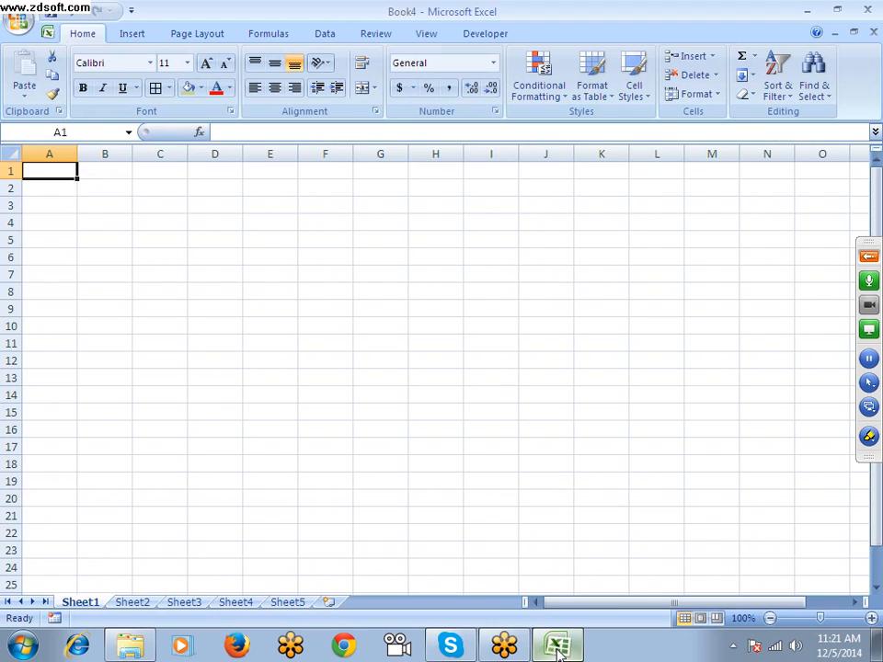
key("alt+Tab")
key("alt+Tab")
key("alt+Tab")
key("alt+Tab")
key("alt+Tab")
Switch between the open workbooks with Switch Windows, going through Book3, Book2 and Book1 and returning to Book3
left_click(424, 35)
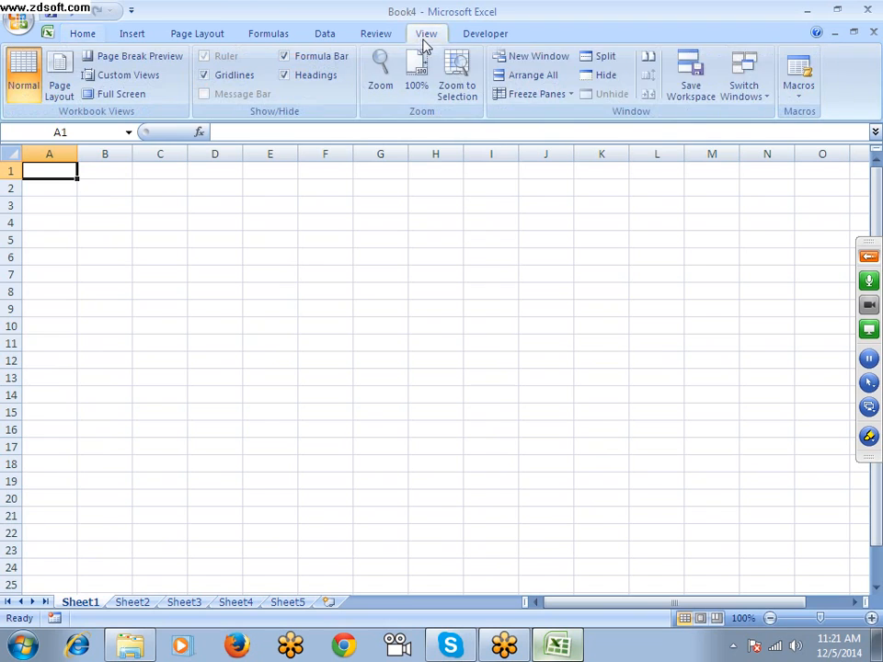
left_click(736, 85)
left_click(760, 134)
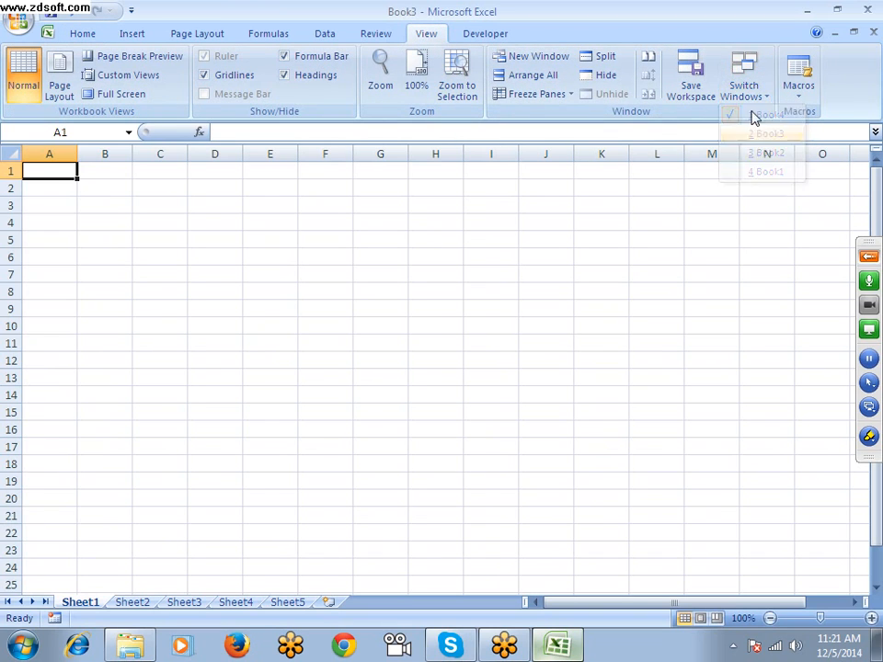
left_click(746, 90)
left_click(758, 152)
left_click(748, 92)
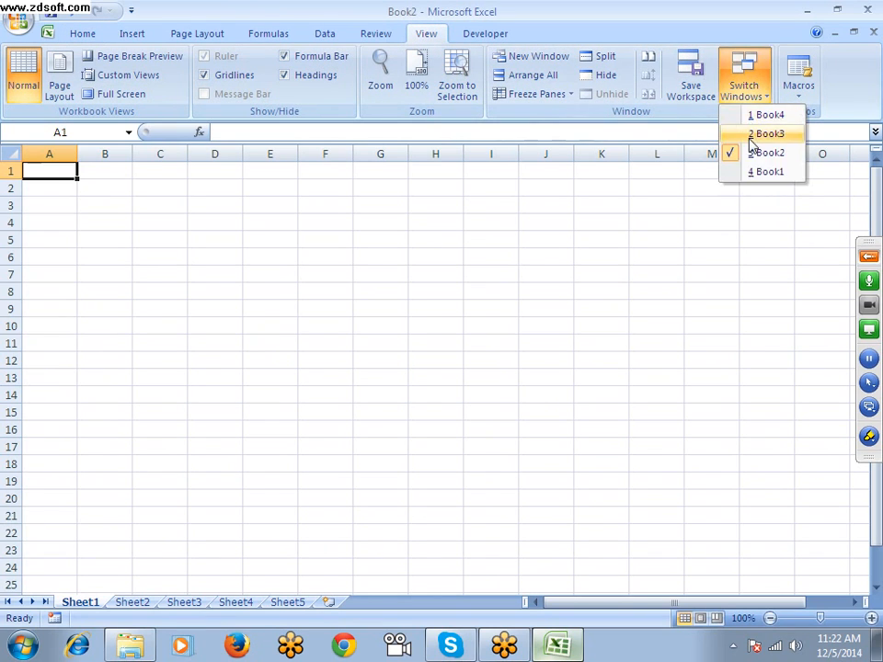
left_click(750, 173)
left_click(745, 92)
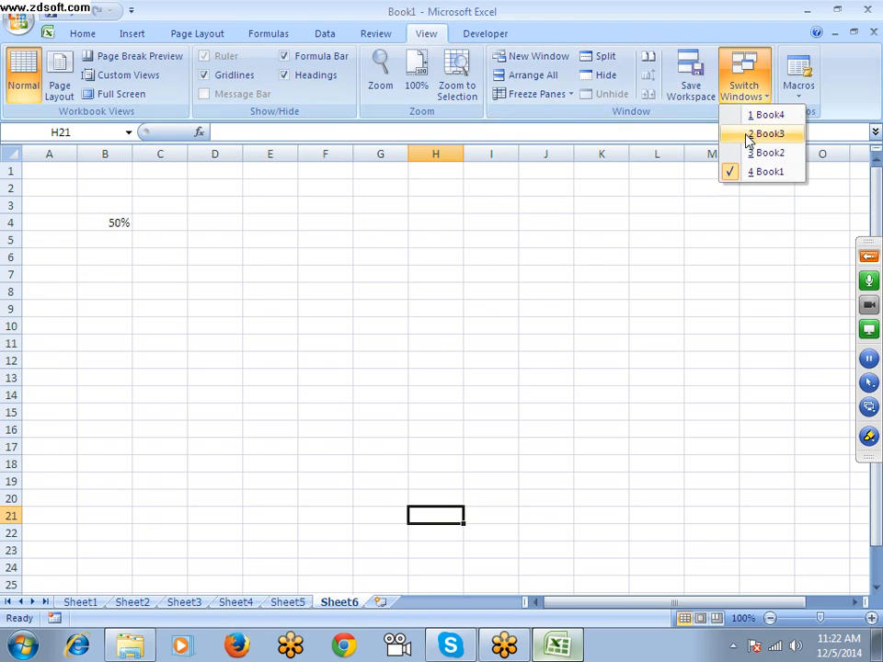
left_click(745, 133)
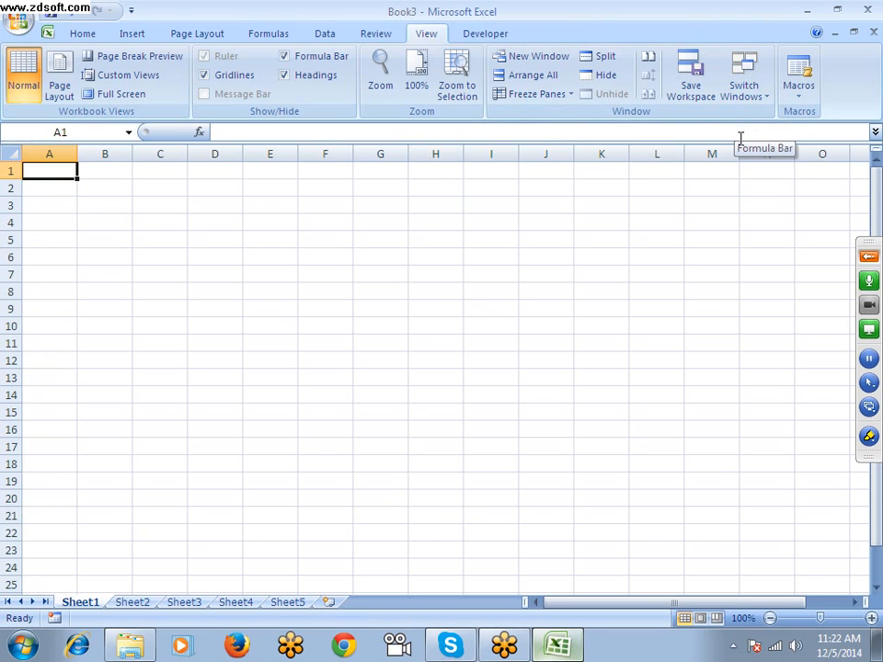
Examine the display options for the workbook Book3 and worksheet Sheet1 in the Advanced options of Excel Options
left_click(19, 18)
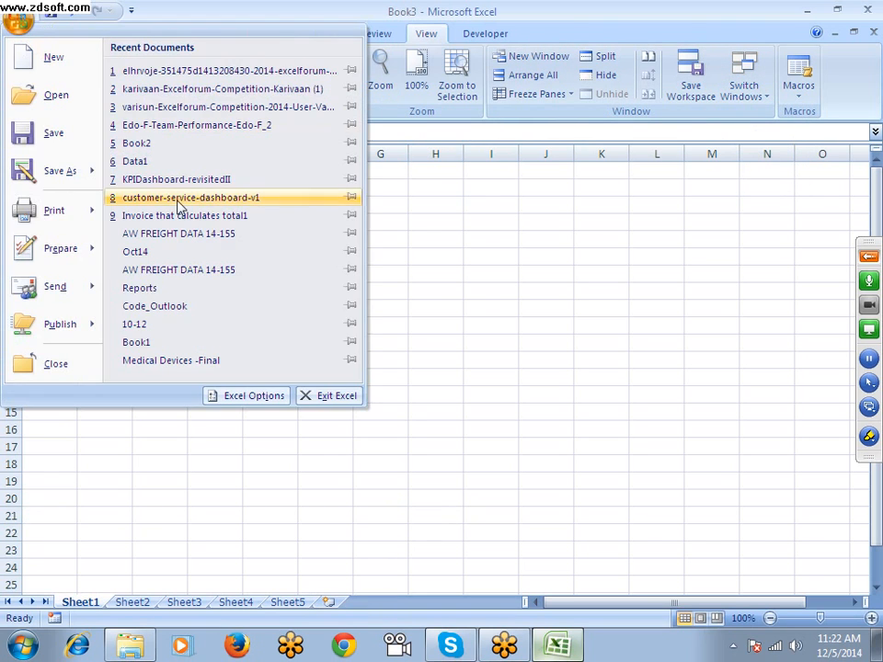
left_click(263, 401)
left_click(157, 154)
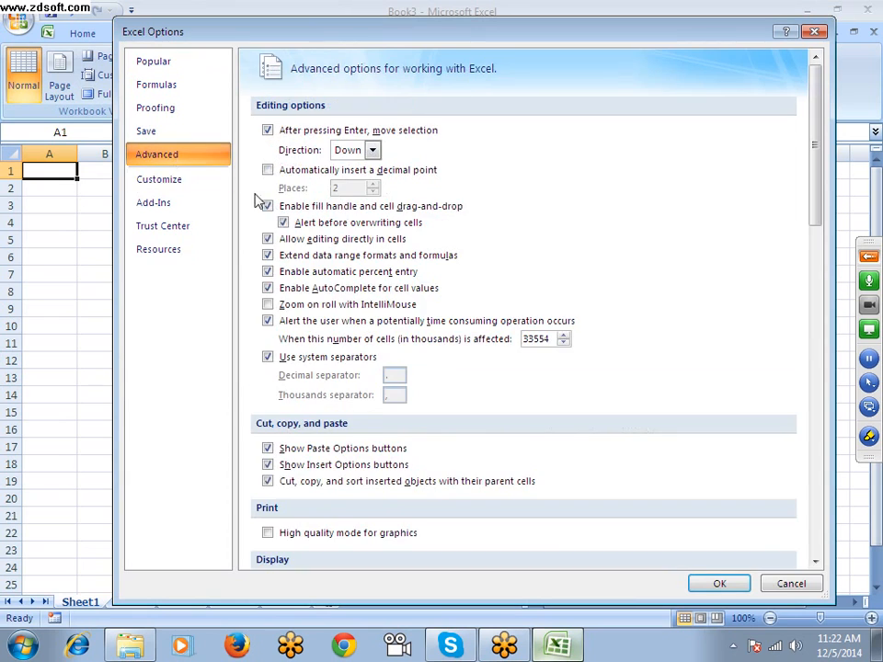
scroll(335, 378, "down", 10)
scroll(343, 422, "down", 3)
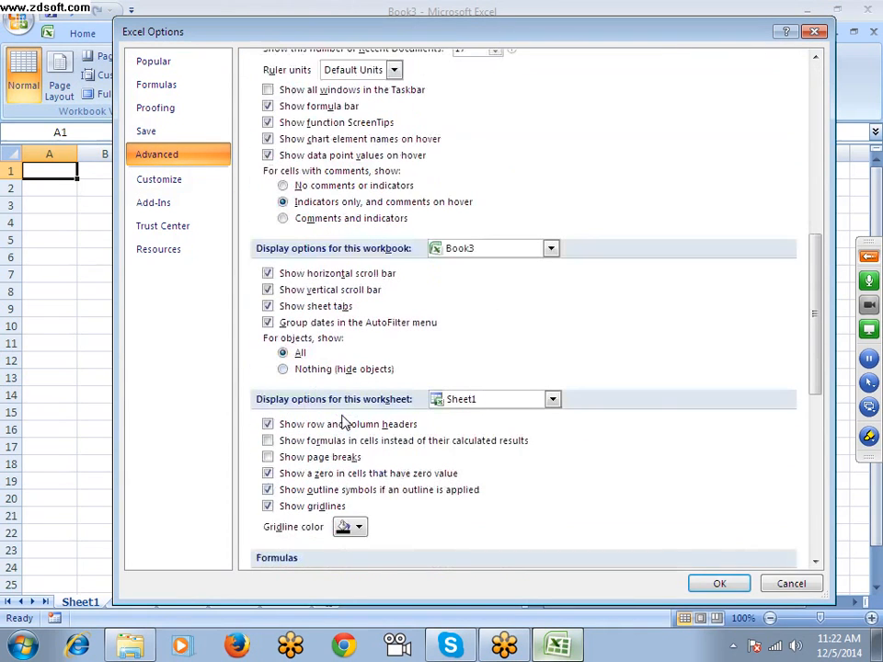
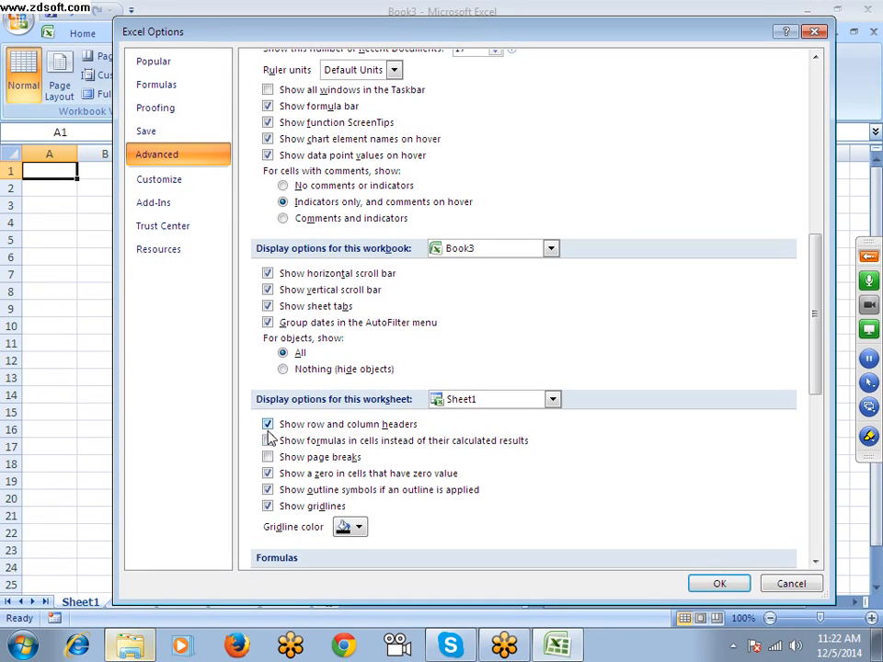
Set the gridline color of Sheet1 in Book3 to red and apply the options
left_click(357, 528)
left_click(400, 482)
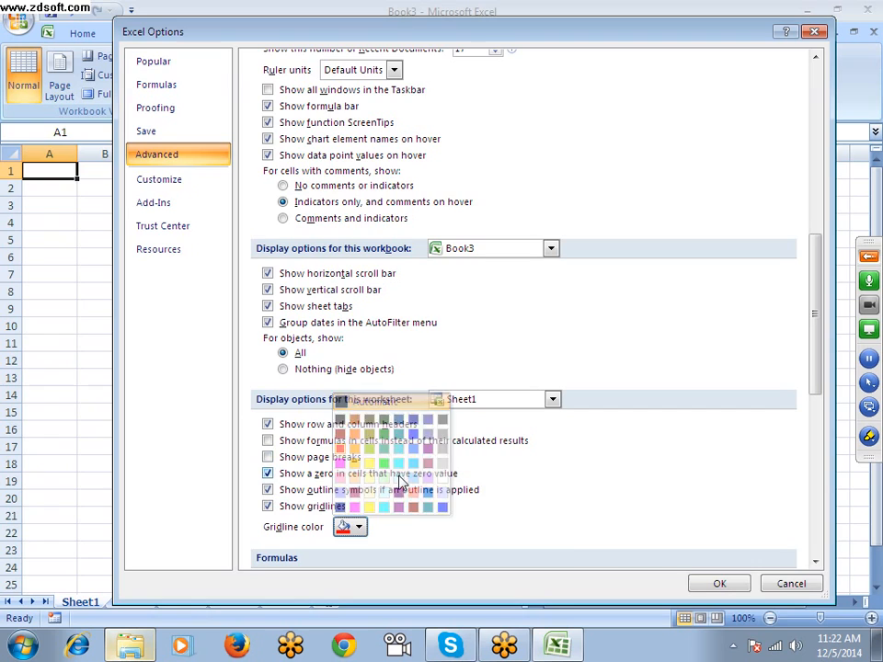
left_click(719, 583)
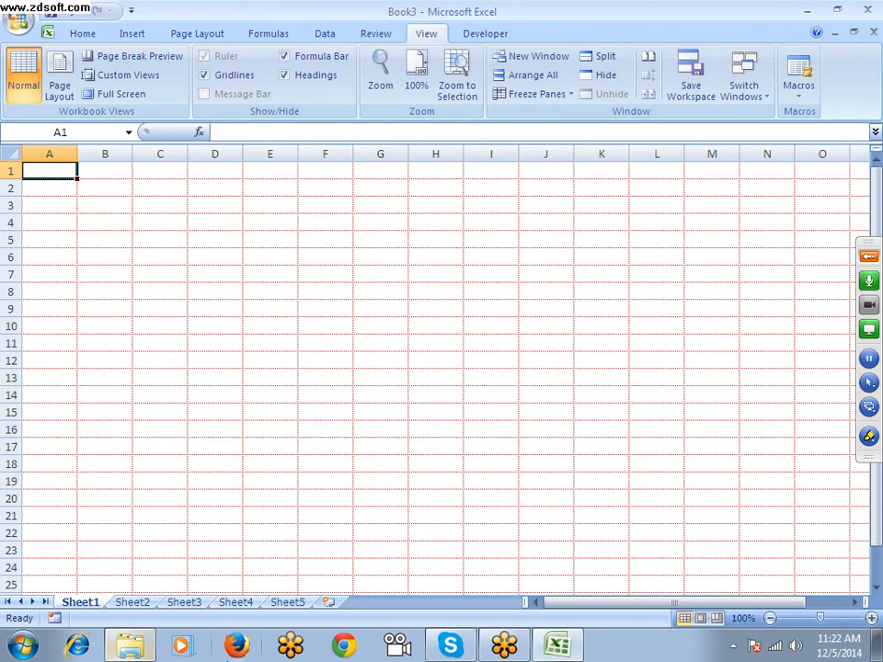
Check the gridlines on Sheet2 to compare them with the recolored ones on Sheet1
left_click(139, 604)
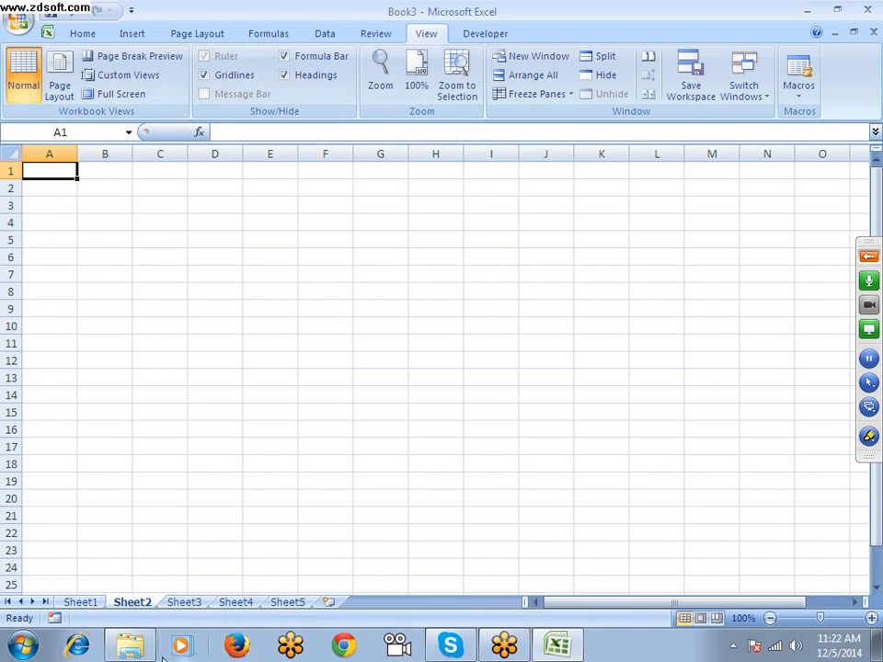
left_click(147, 358)
left_click(61, 171)
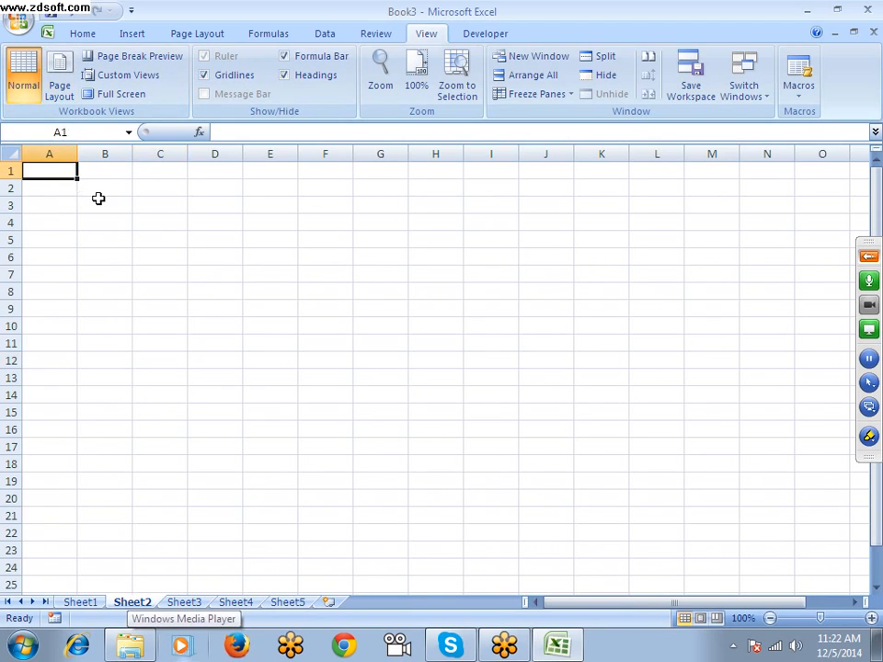
double_click(153, 200)
left_click(91, 201)
left_click(52, 217)
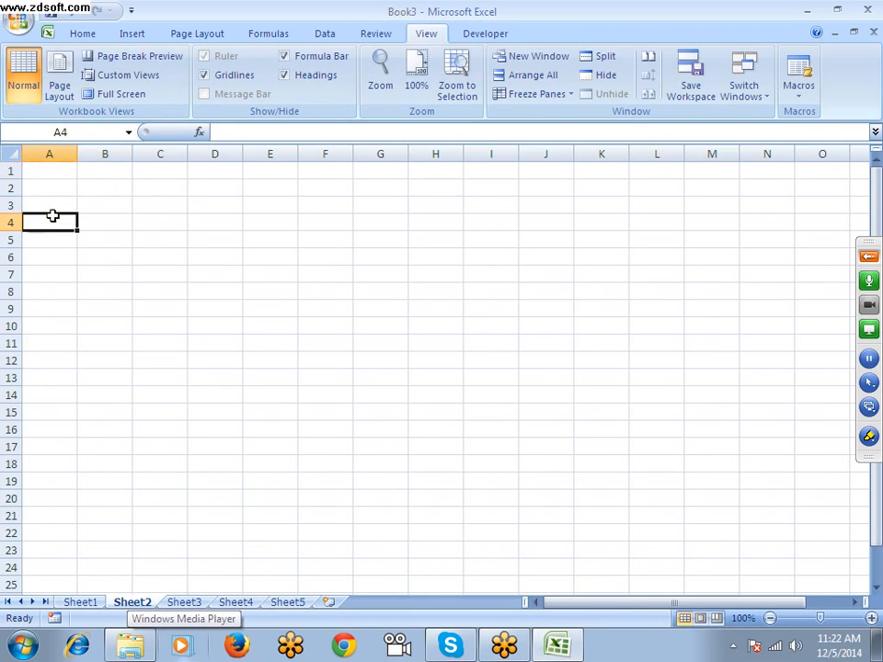
Open the Quick Access Toolbar customization in Excel Options and list All Commands
left_click(18, 18)
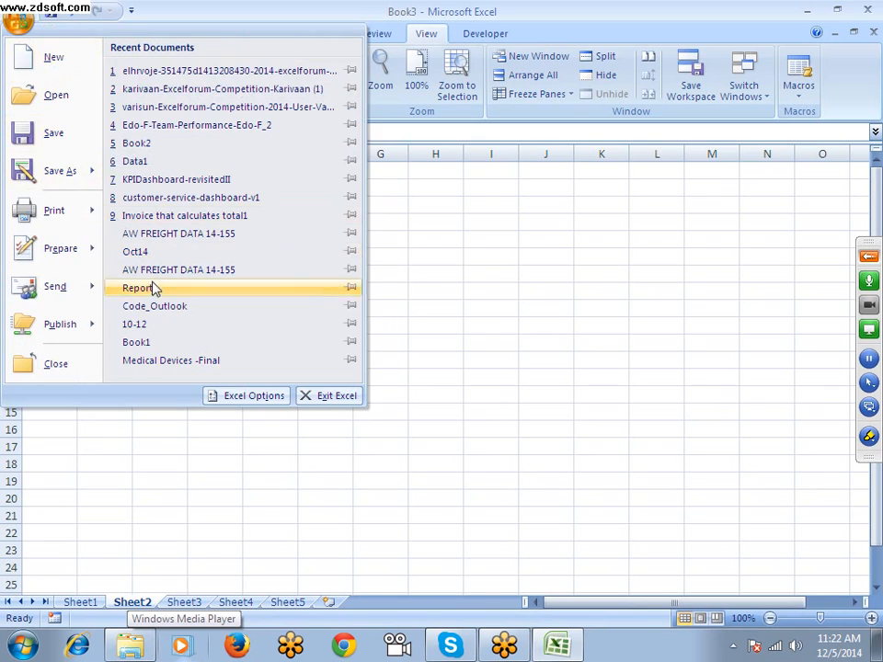
left_click(253, 396)
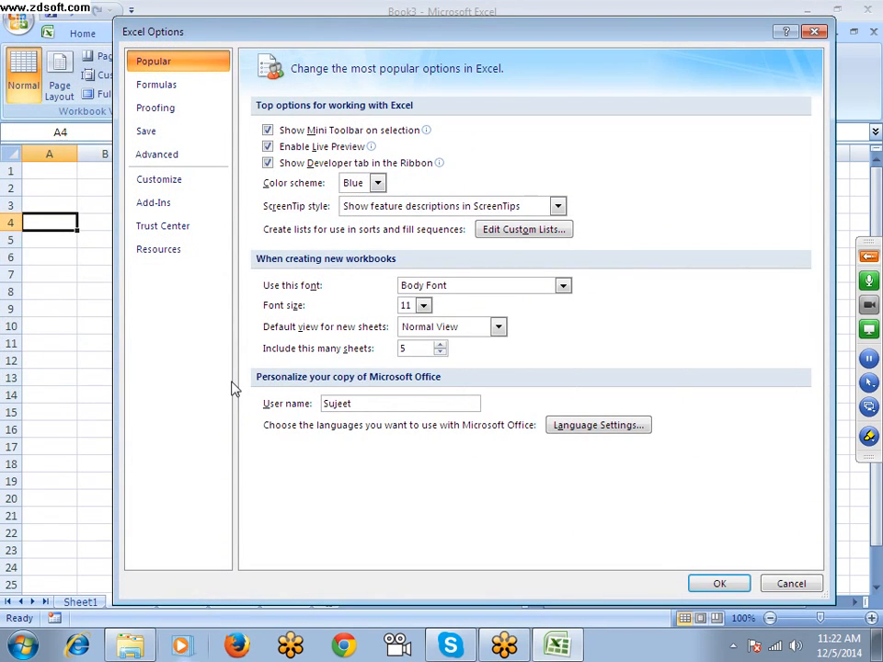
left_click(169, 191)
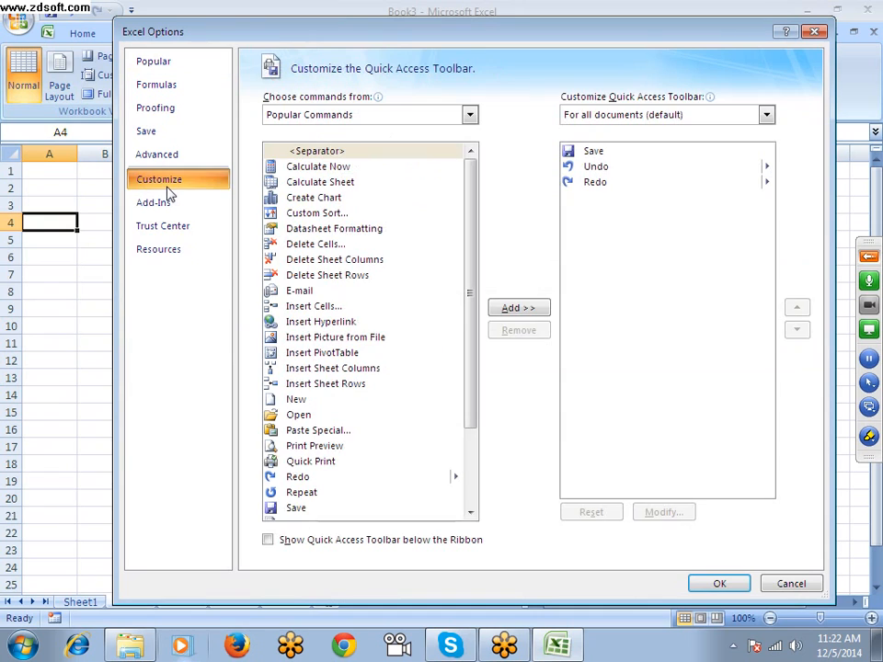
left_click(285, 116)
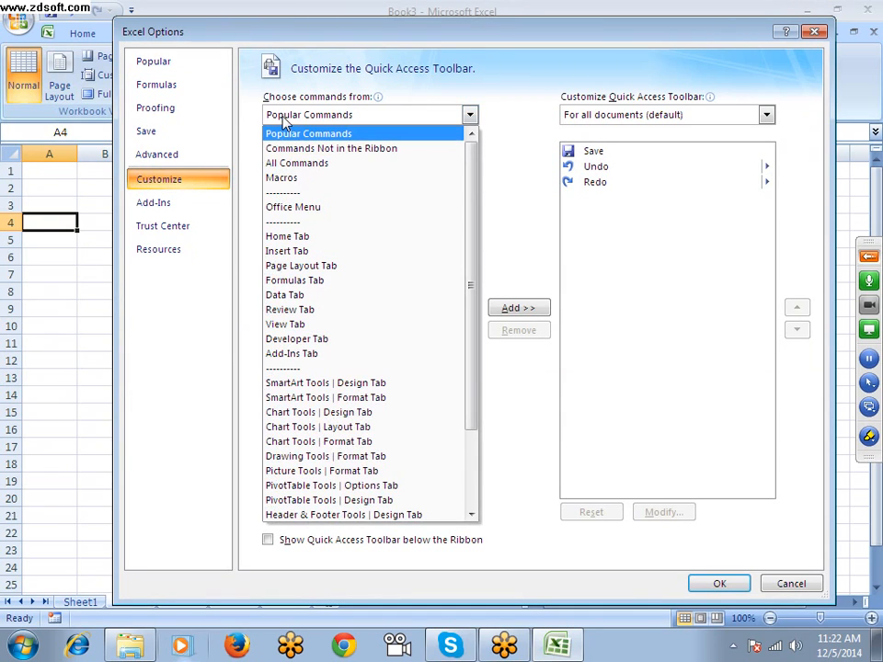
left_click(296, 163)
Browse the list of all commands available for the Quick Access Toolbar, including those starting with P, A and B
left_click(302, 261)
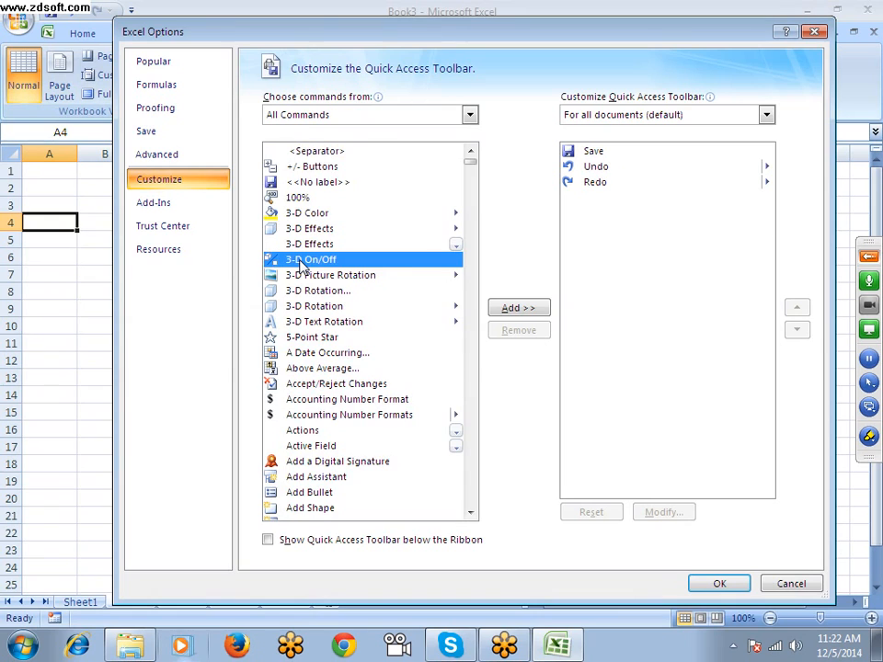
key("p")
key("Down")
key("Down")
key("Down")
key("Down")
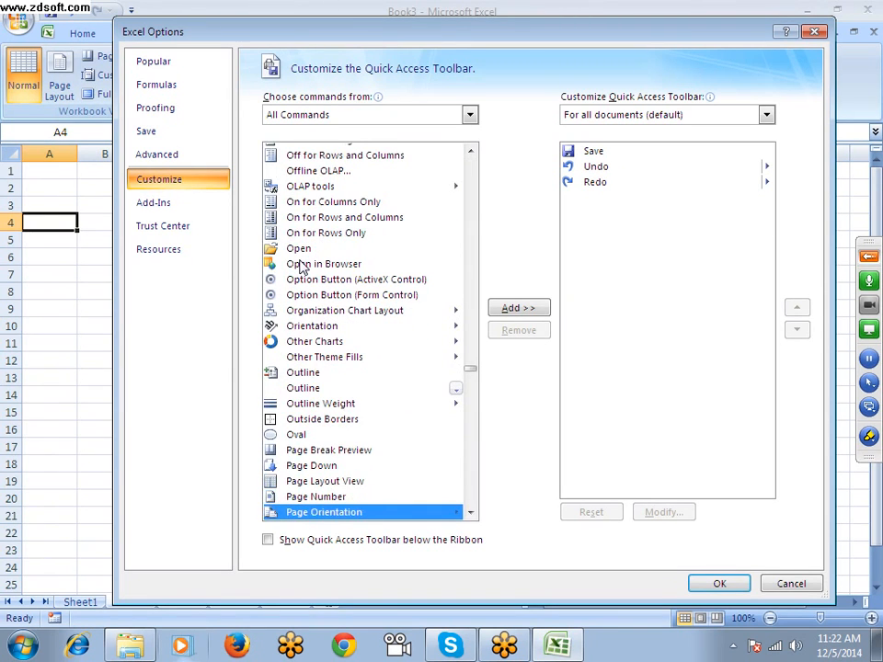
key("Down")
key("Down")
key("Down")
key("Down")
key("Home")
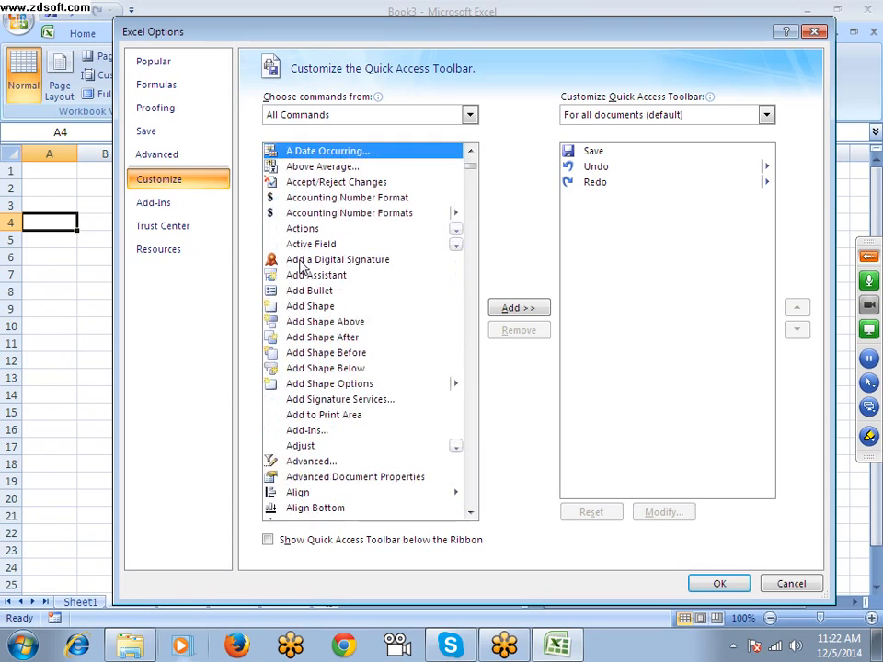
key("Down")
scroll(311, 303, "down", 4)
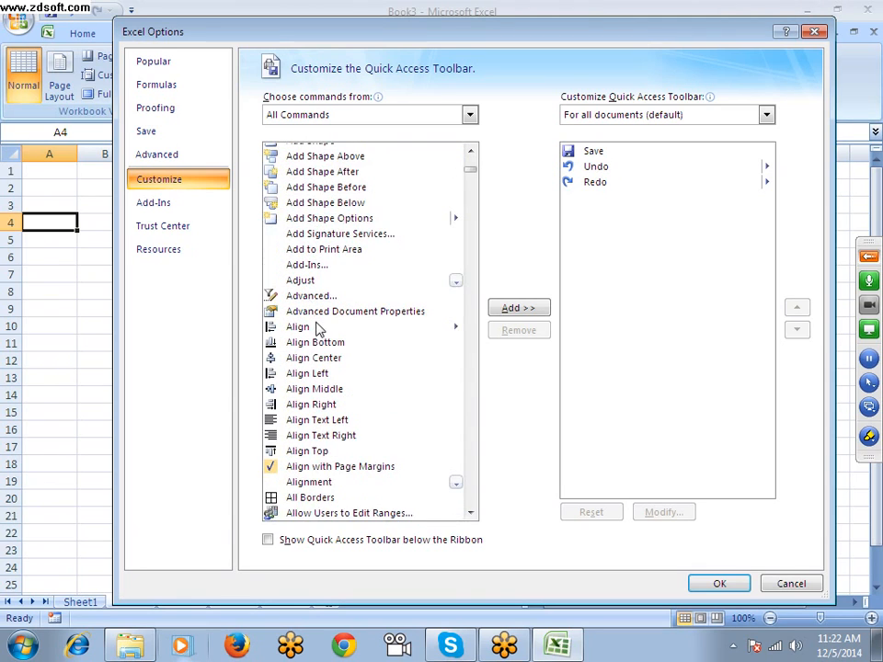
scroll(331, 374, "down", 6)
scroll(331, 375, "up", 2)
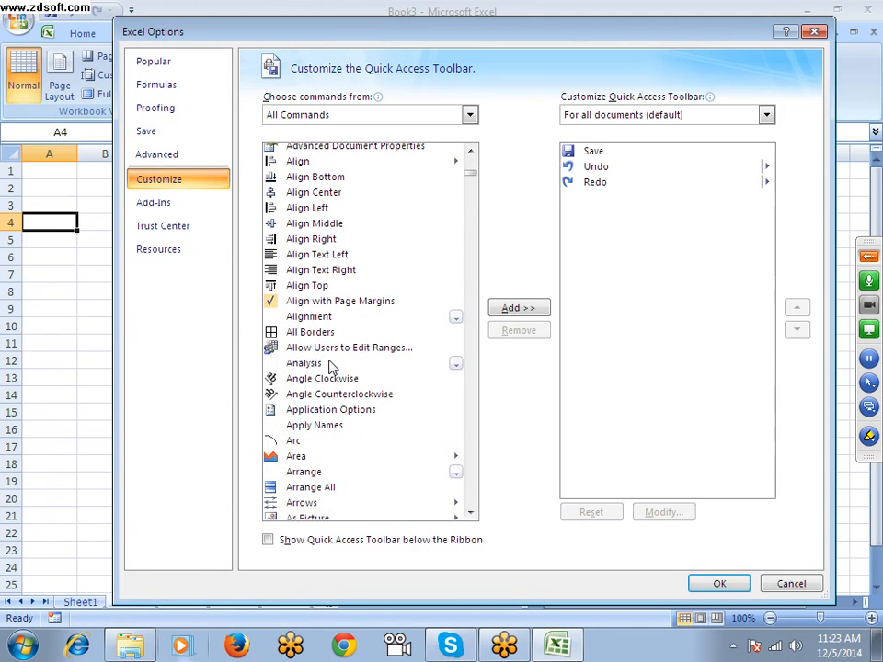
scroll(329, 367, "down", 8)
scroll(331, 359, "down", 2)
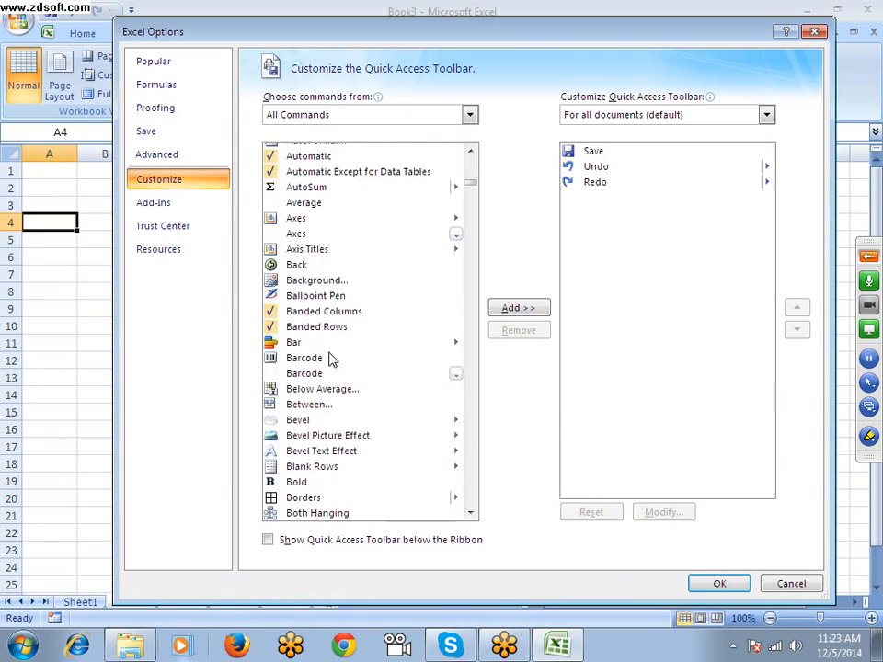
Add the All Borders command to the Quick Access Toolbar for all documents and apply the options
scroll(331, 359, "up", 8)
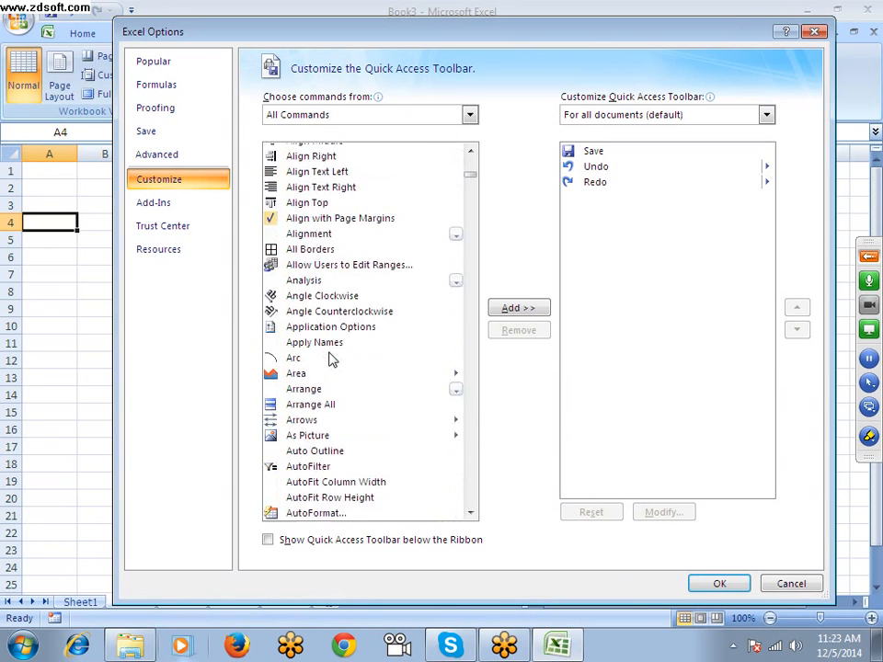
scroll(331, 359, "up", 1)
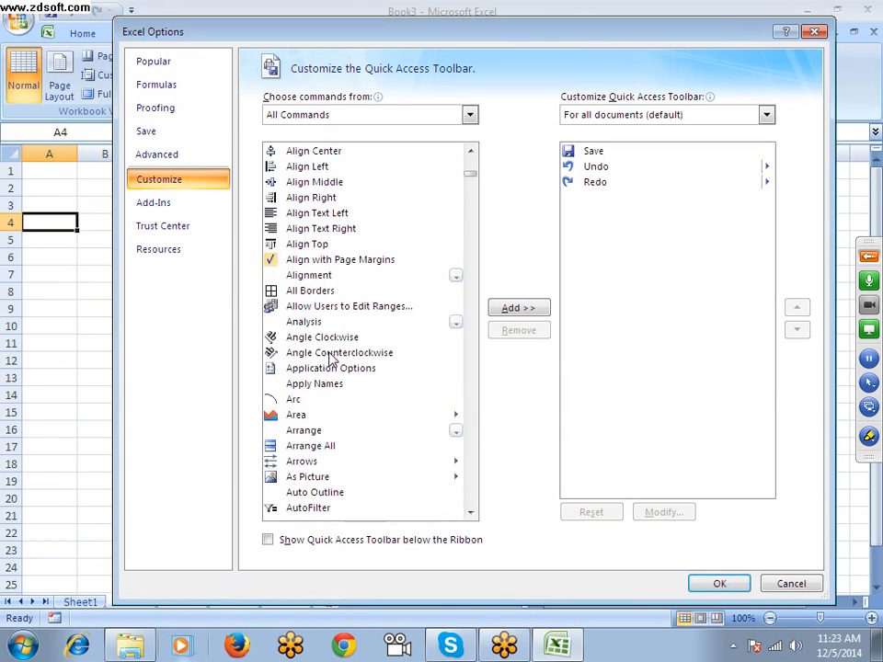
scroll(331, 358, "up", 1)
left_click(304, 336)
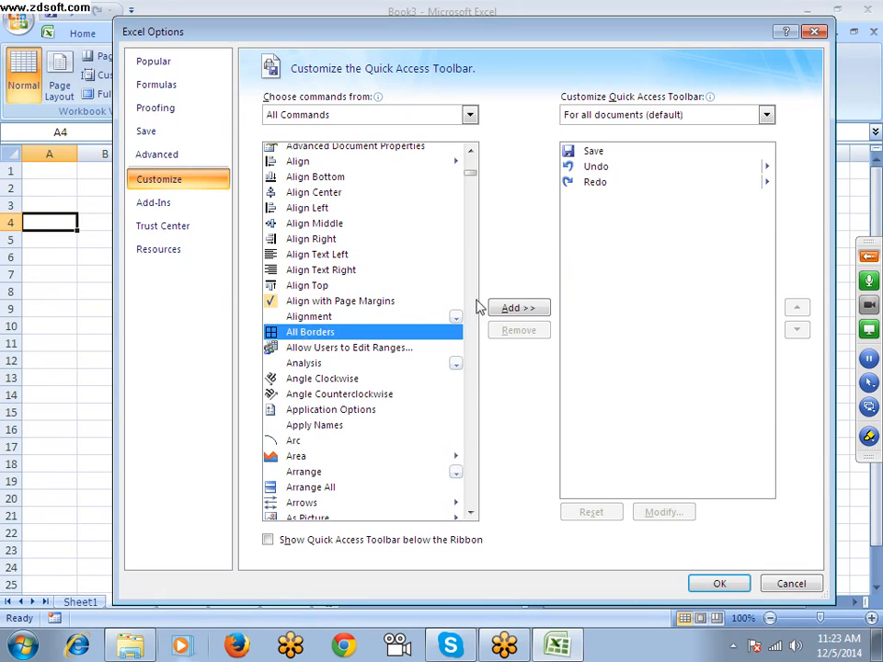
left_click(520, 309)
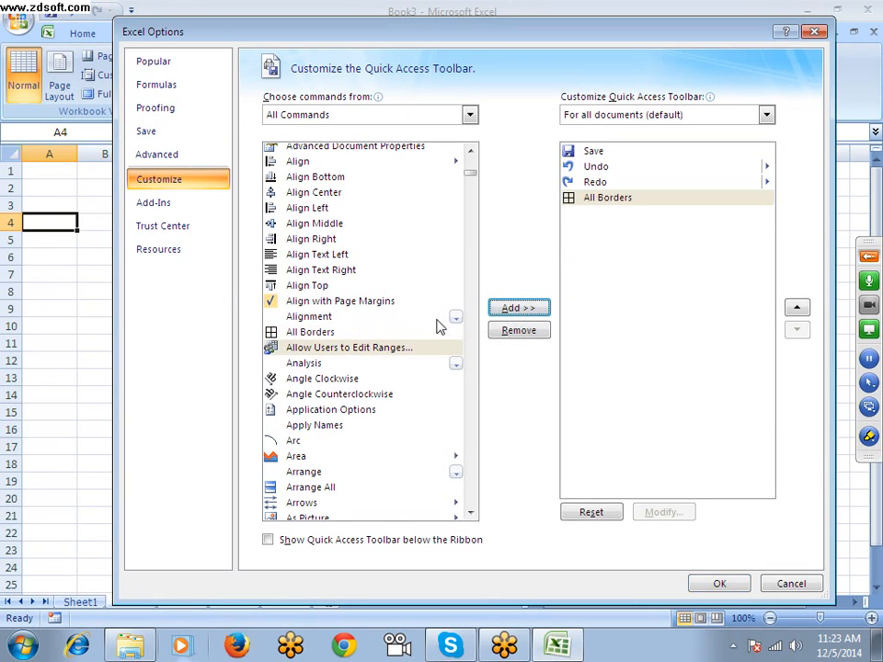
left_click(718, 583)
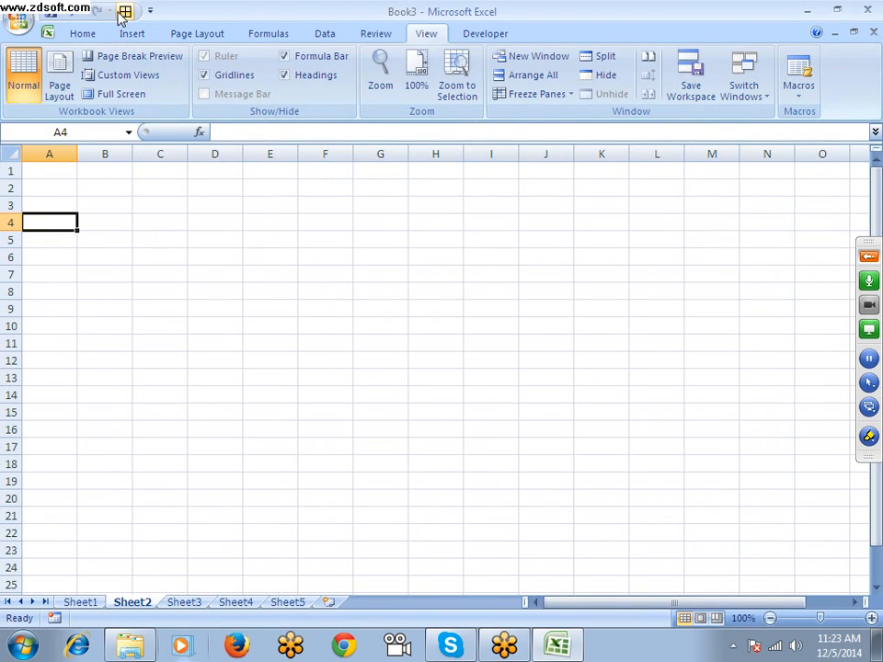
Apply All Borders to the range B4:I18 on Sheet2 using the new Quick Access Toolbar command
left_click_drag(85, 221, 511, 465)
left_click(83, 34)
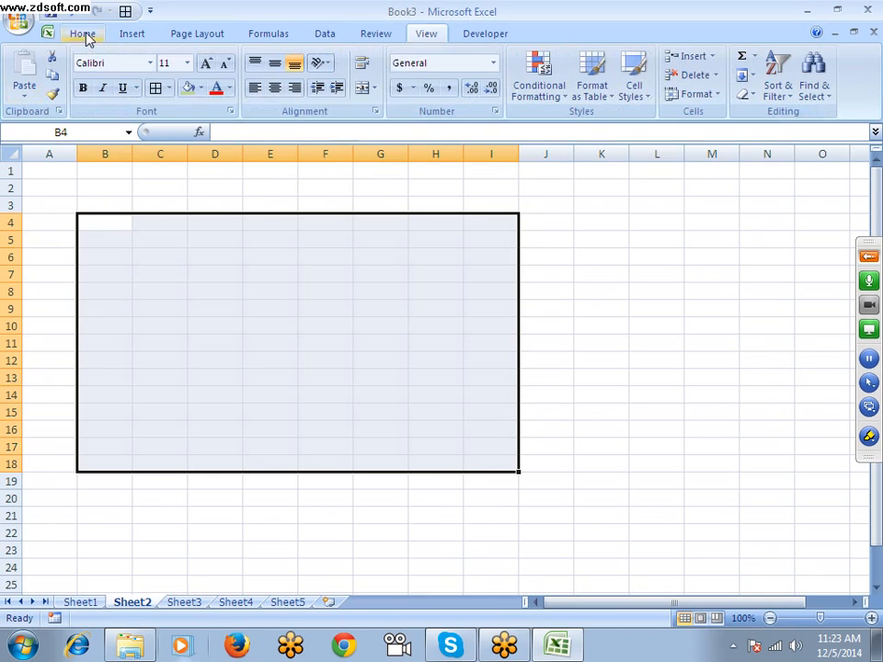
left_click(169, 87)
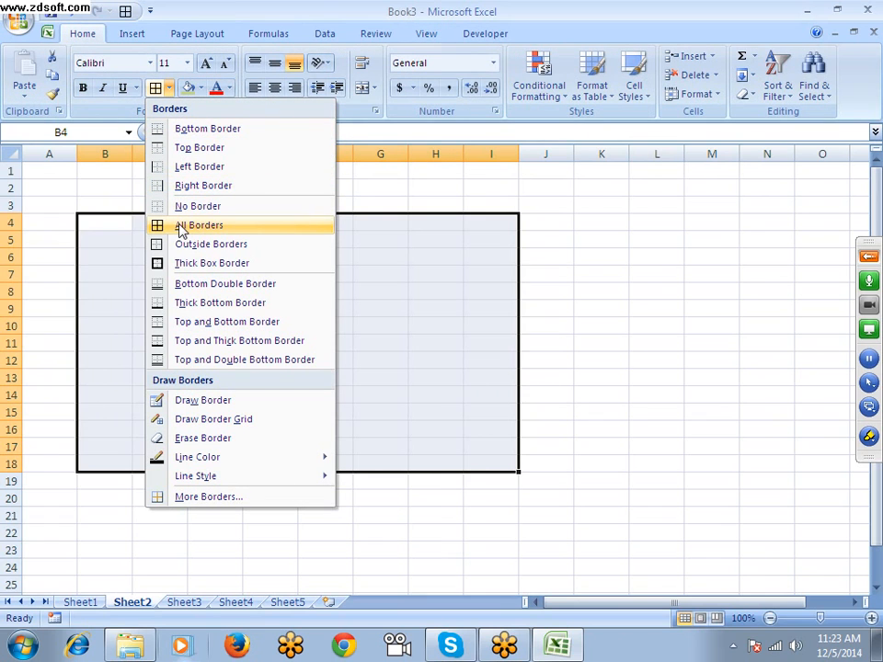
left_click(125, 11)
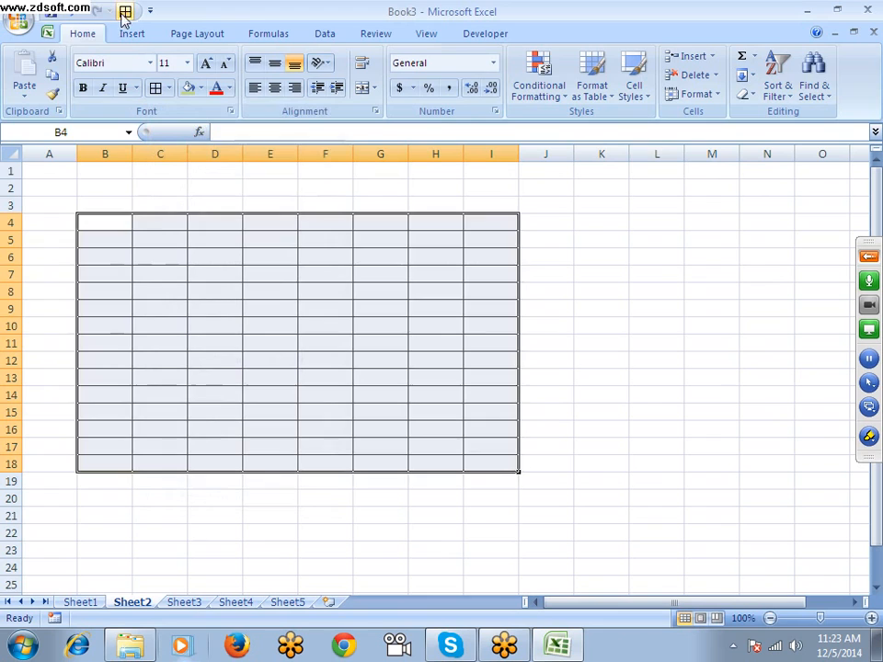
left_click(49, 33)
left_click(231, 247)
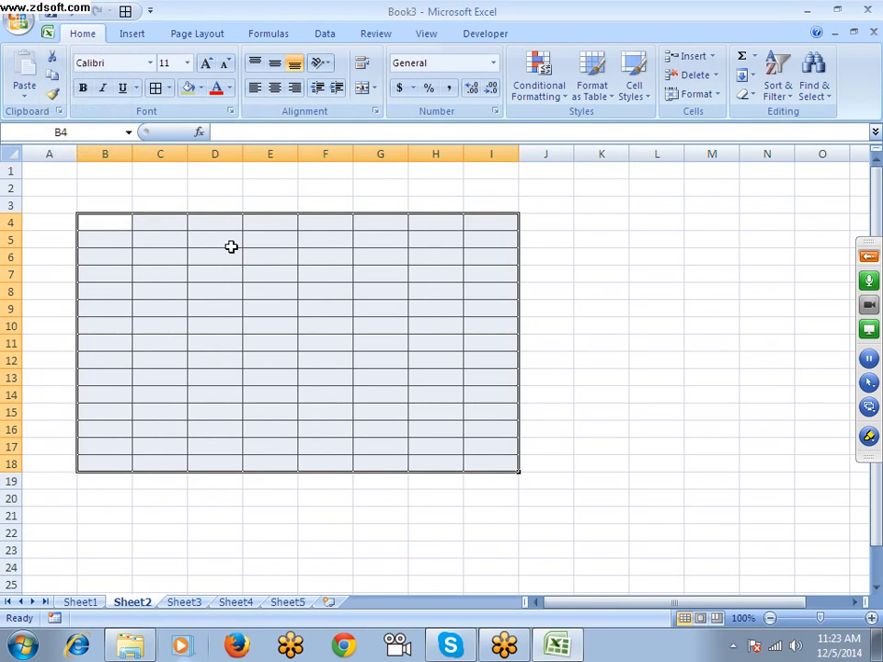
Apply All Borders to the range B23:I31 on Sheet2 from the Quick Access Toolbar
scroll(231, 246, "down", 5)
left_click_drag(121, 294, 468, 422)
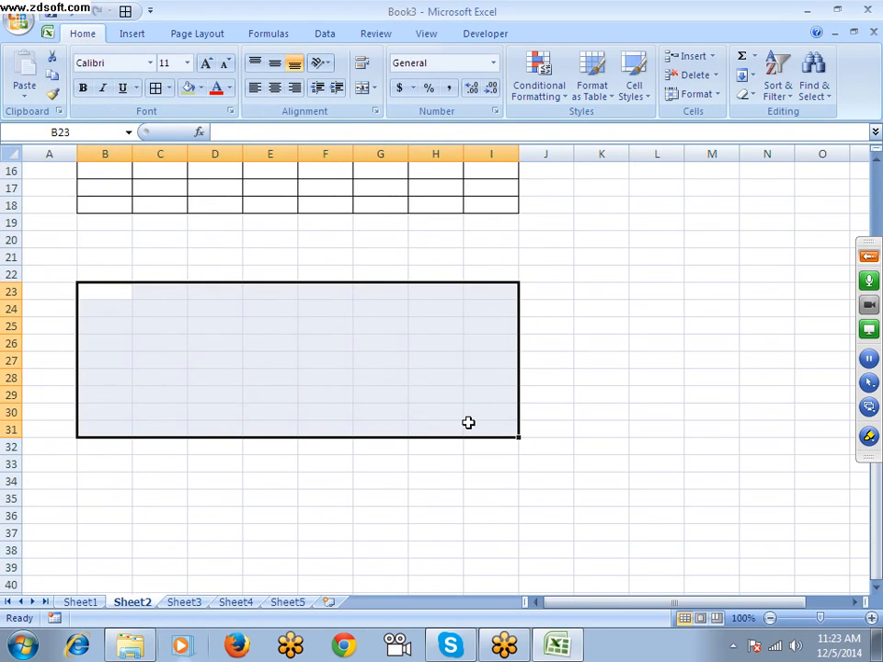
key("alt")
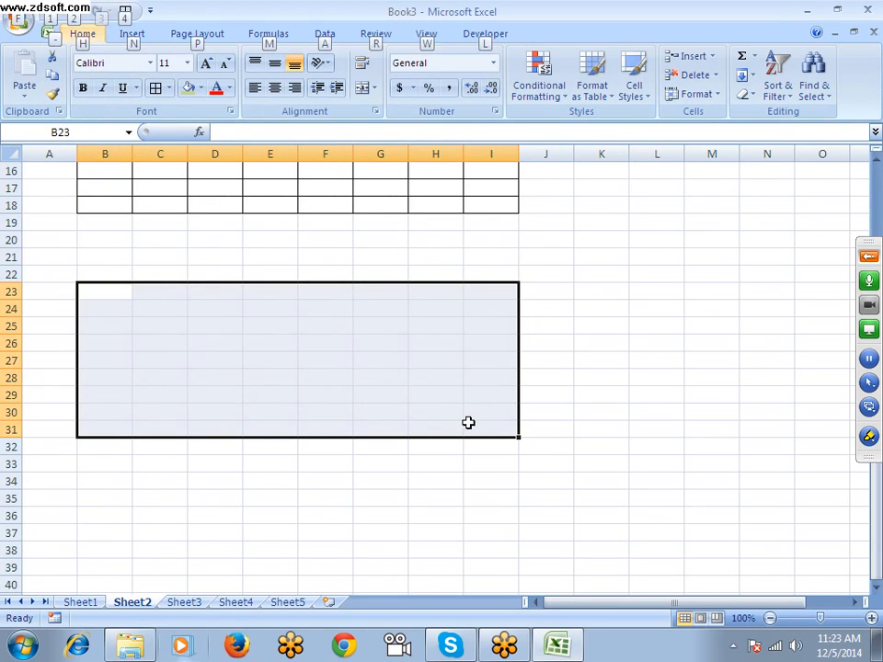
left_click(125, 16)
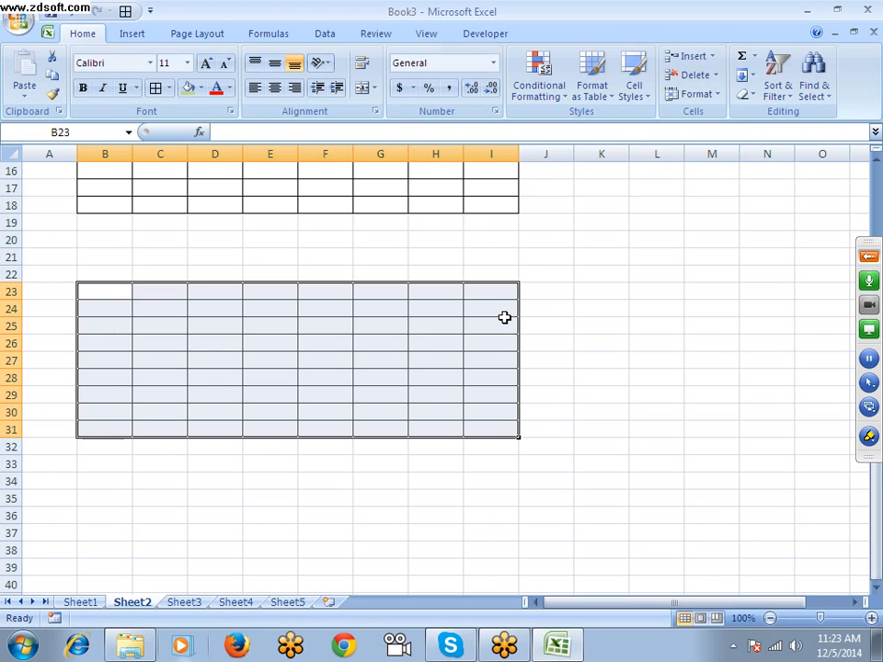
Add the Camera command from Commands Not in the Ribbon to the Quick Access Toolbar and apply the options
left_click(18, 24)
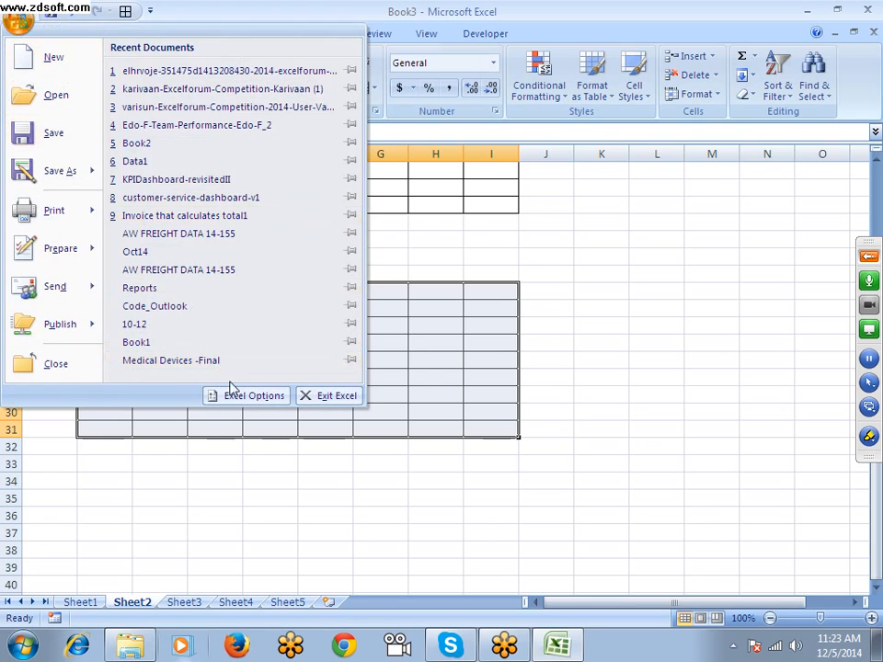
left_click(264, 403)
left_click(167, 180)
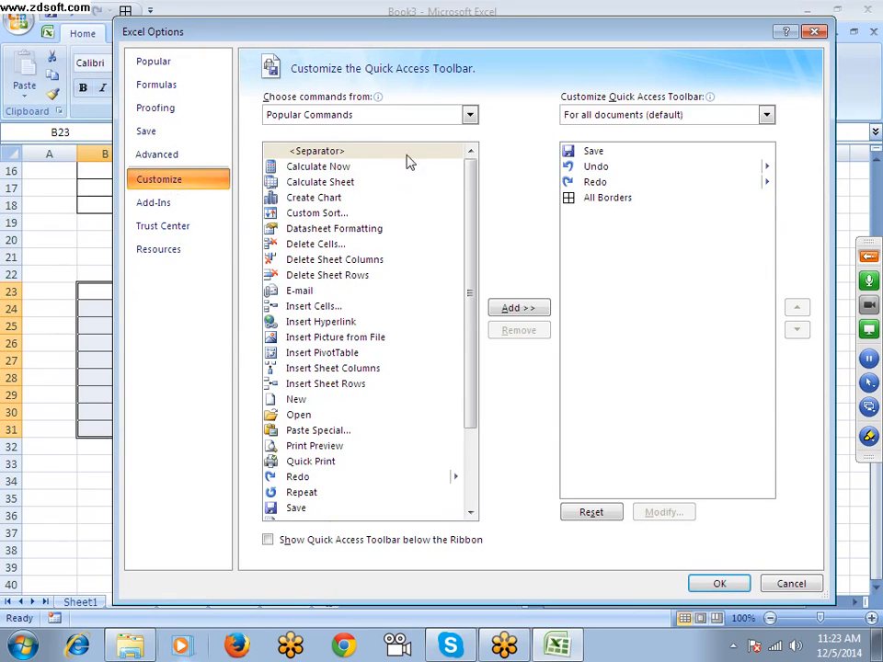
left_click(367, 115)
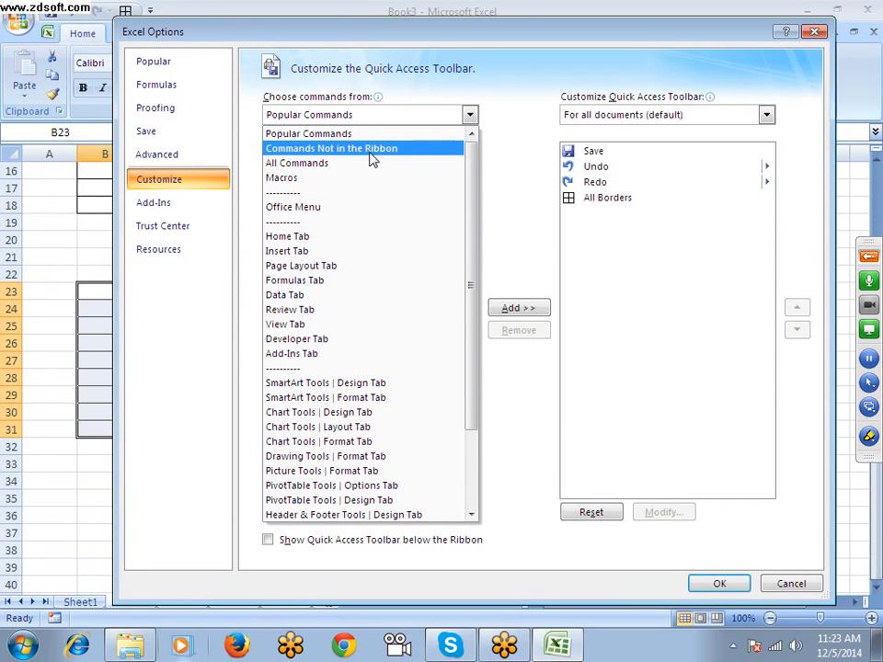
left_click(372, 152)
scroll(381, 348, "down", 4)
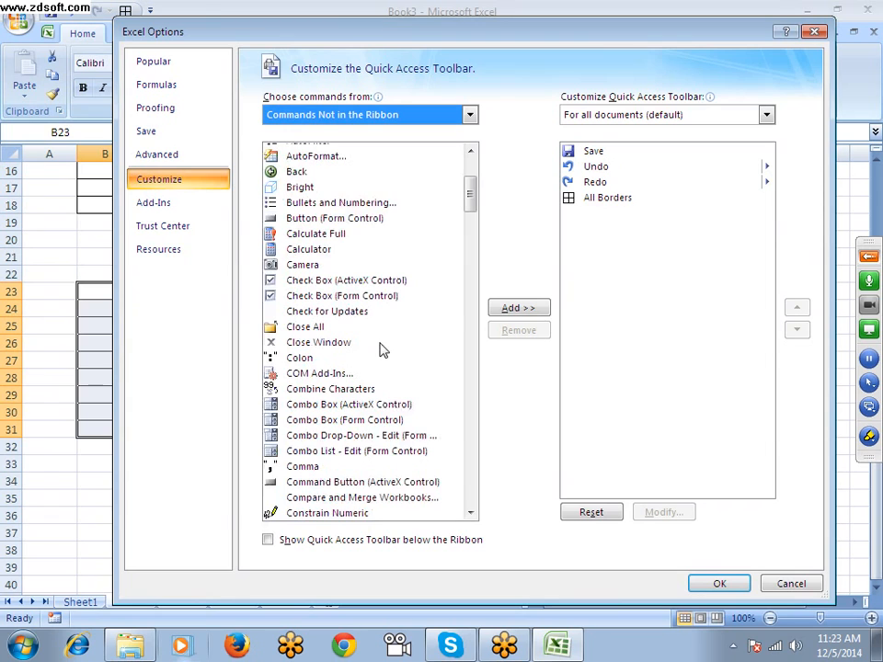
left_click(308, 265)
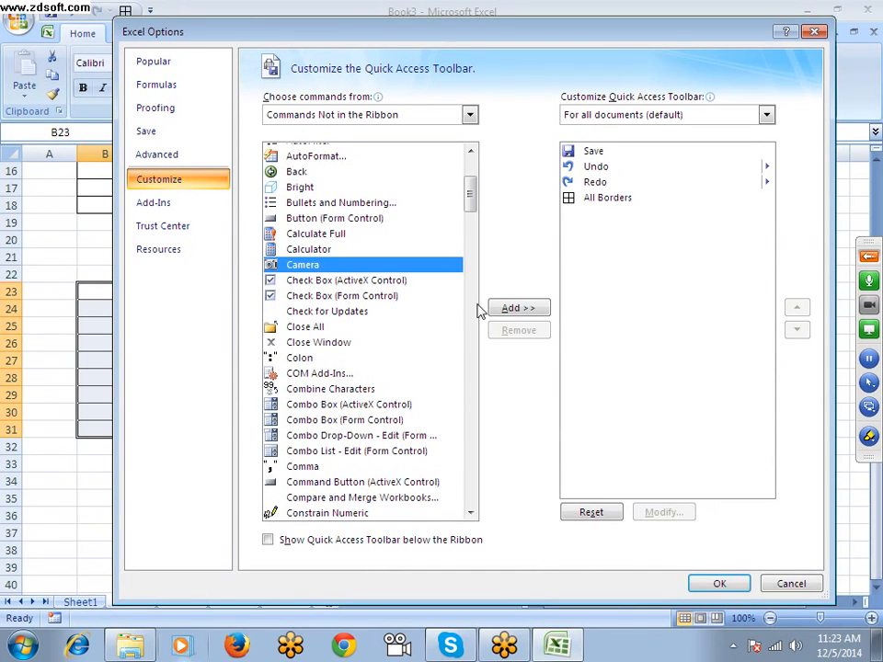
left_click(519, 308)
left_click(719, 584)
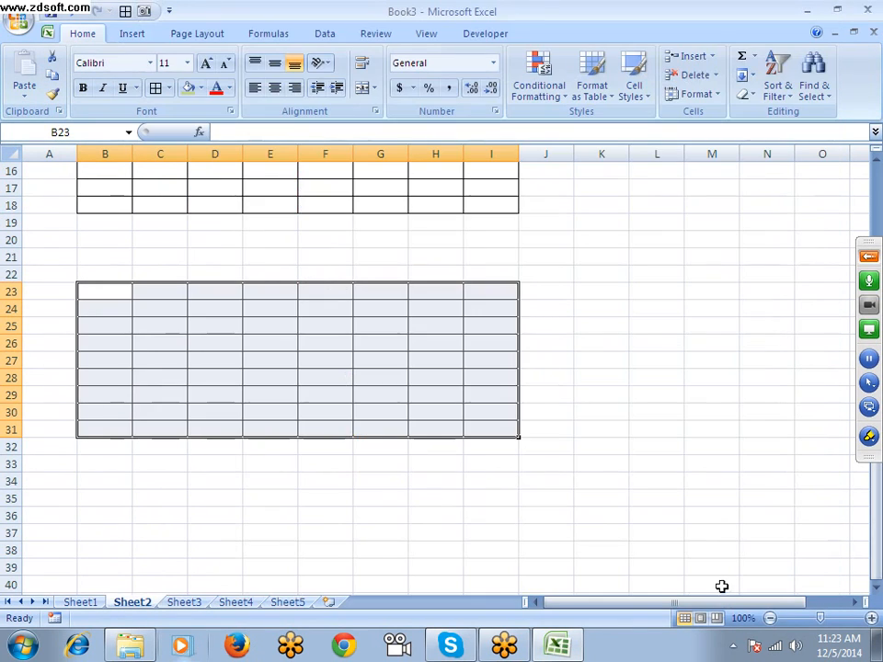
Fill the bordered range B23:I31 on Sheet2 with the light olive green fill color
left_click(570, 478)
scroll(555, 419, "up", 1)
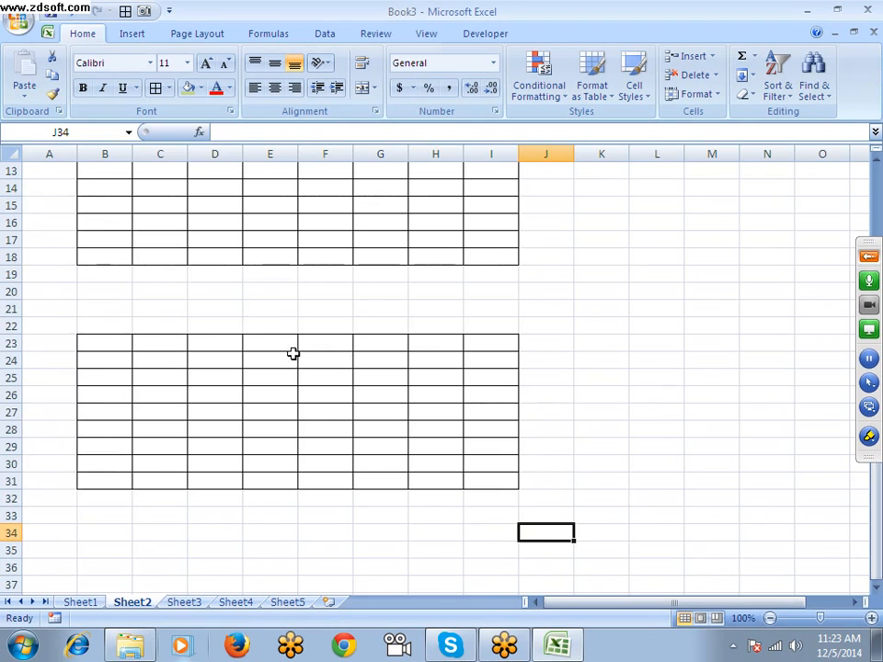
left_click_drag(100, 345, 506, 478)
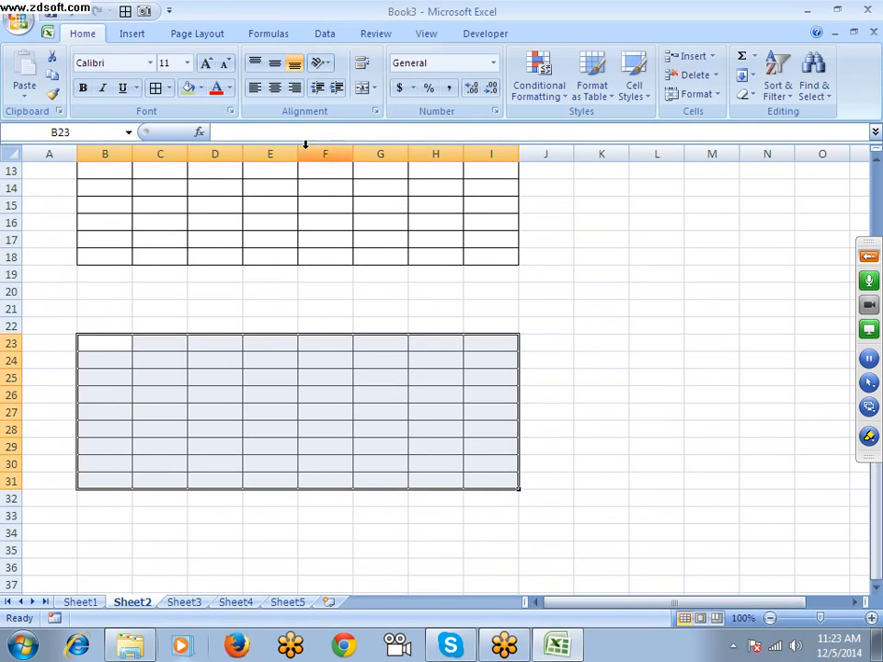
left_click(187, 87)
Take a Camera picture of B23:I31 and place it on Sheet2 starting near cell A21, overlapping the source range
left_click(144, 11)
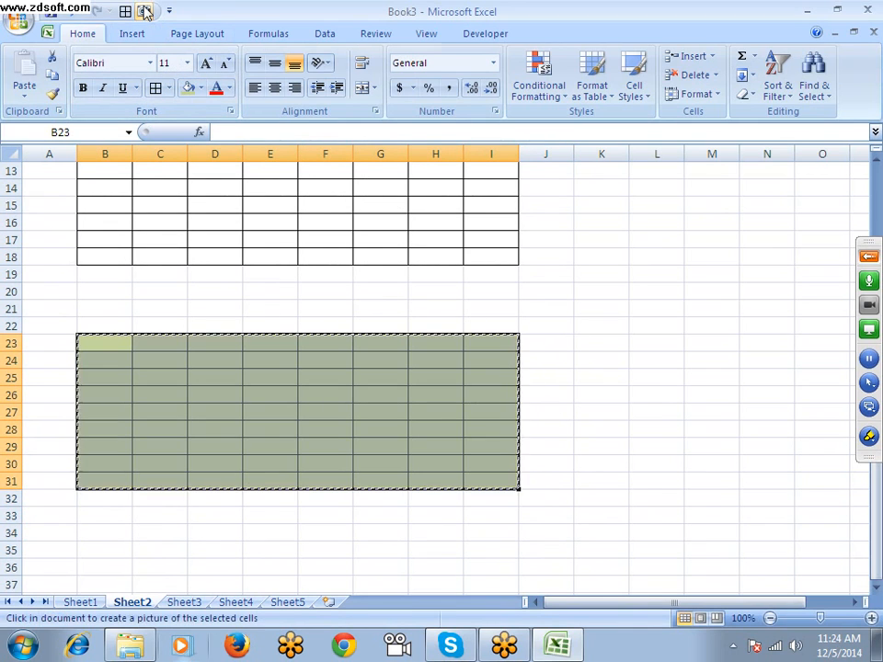
scroll(375, 433, "down", 4)
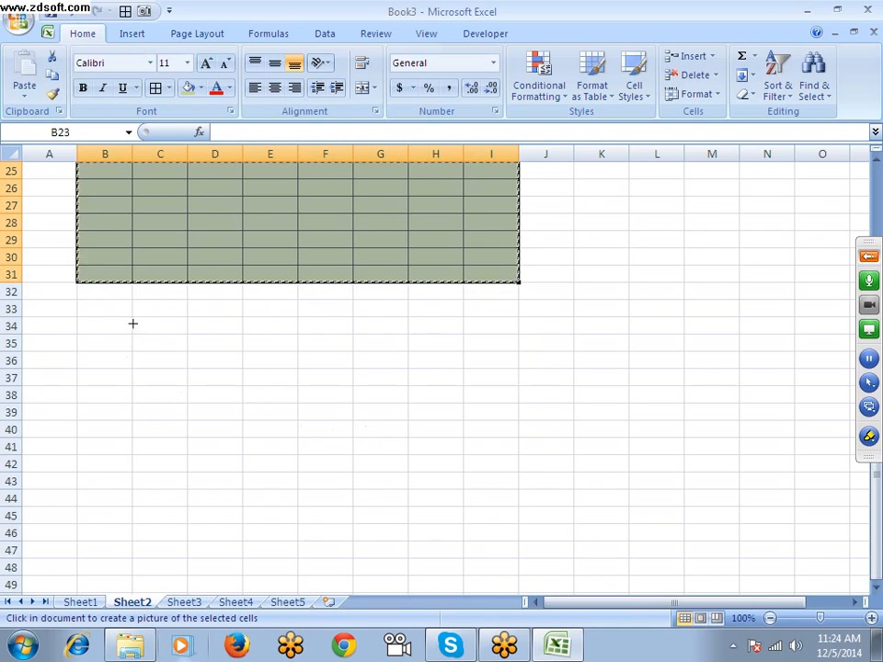
scroll(138, 349, "up", 3)
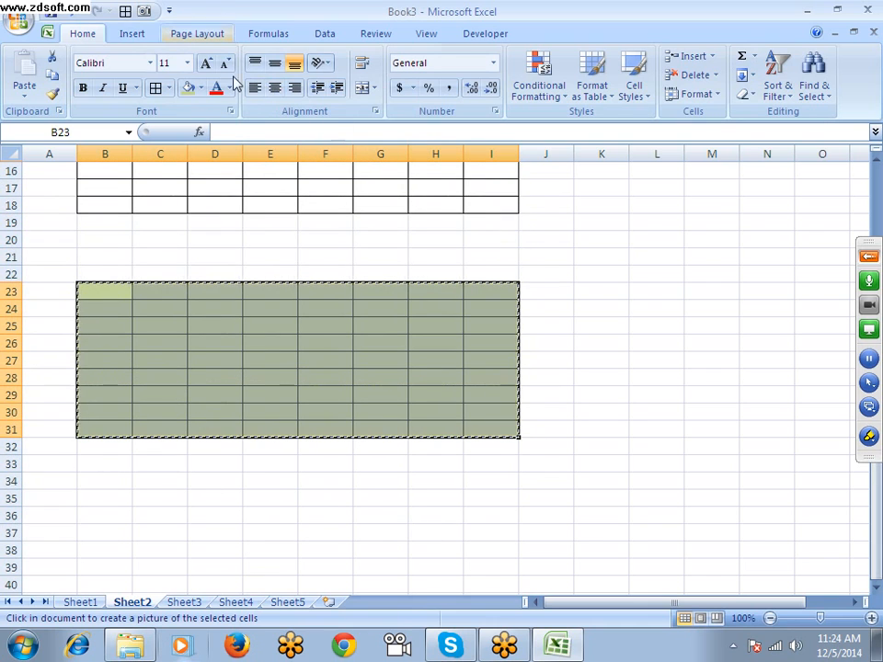
left_click_drag(61, 255, 310, 505)
left_click_drag(311, 440, 542, 400)
left_click(625, 410)
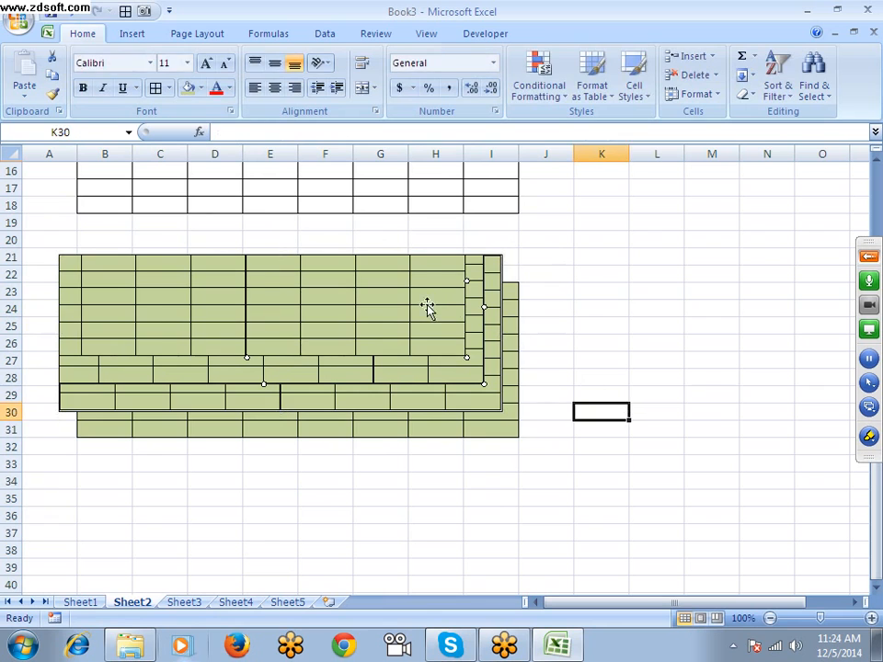
Move the linked Camera picture clear of the source table to about E35:M43, and delete it
left_click_drag(426, 305, 713, 290)
left_click_drag(605, 326, 660, 374)
scroll(607, 374, "down", 3)
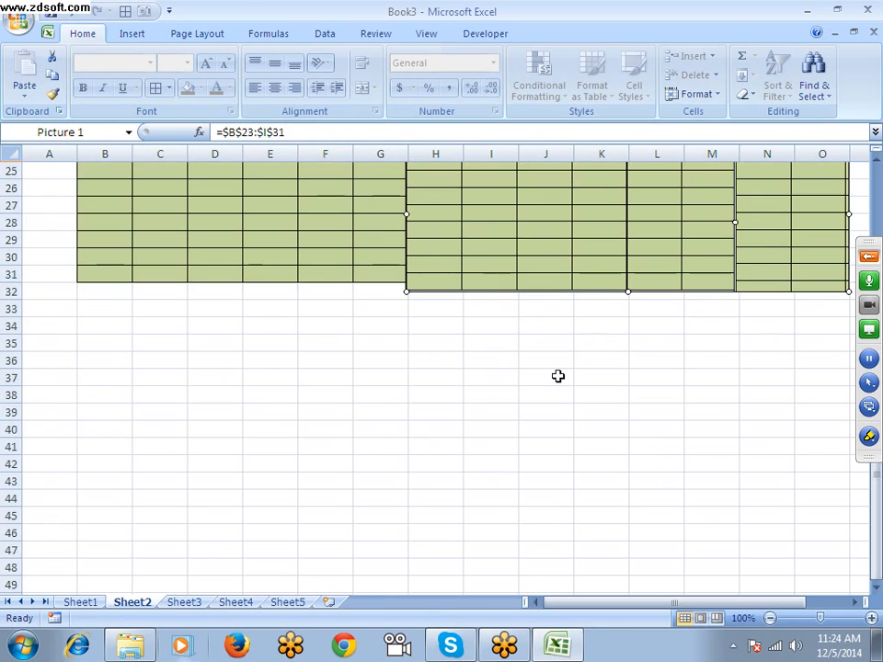
left_click_drag(609, 601, 662, 605)
left_click_drag(511, 300, 571, 496)
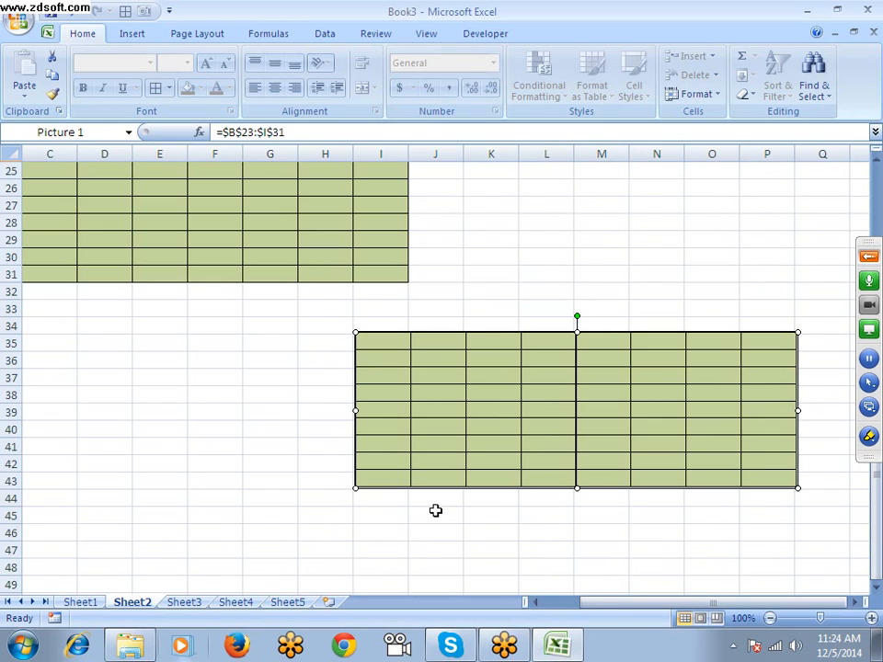
left_click_drag(536, 422, 347, 429)
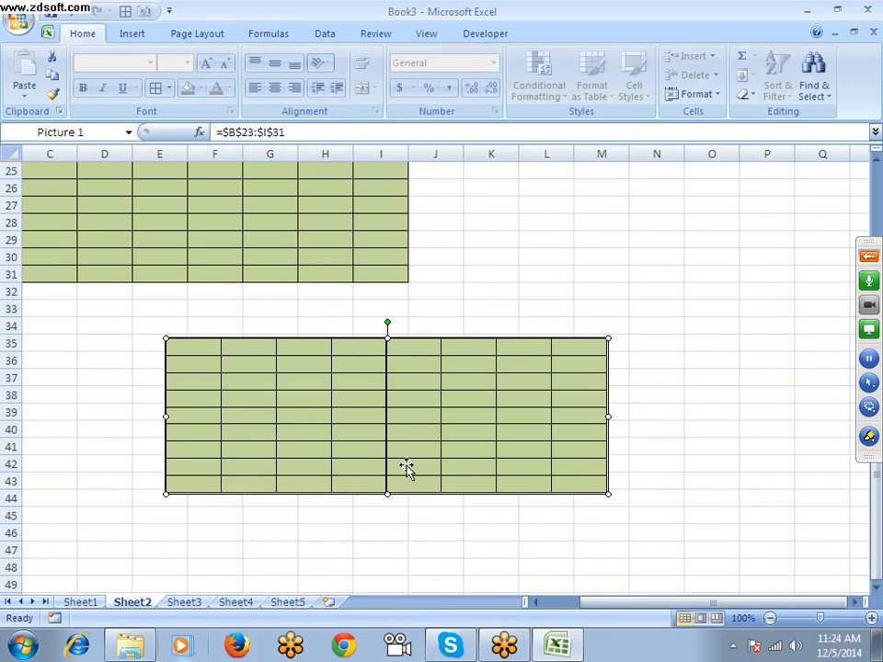
key("Delete")
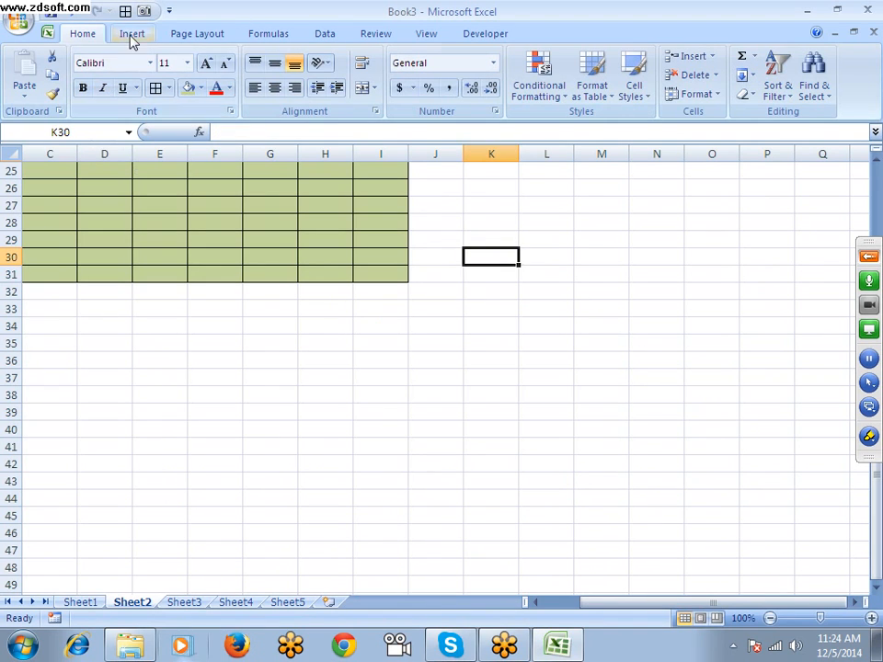
left_click(144, 11)
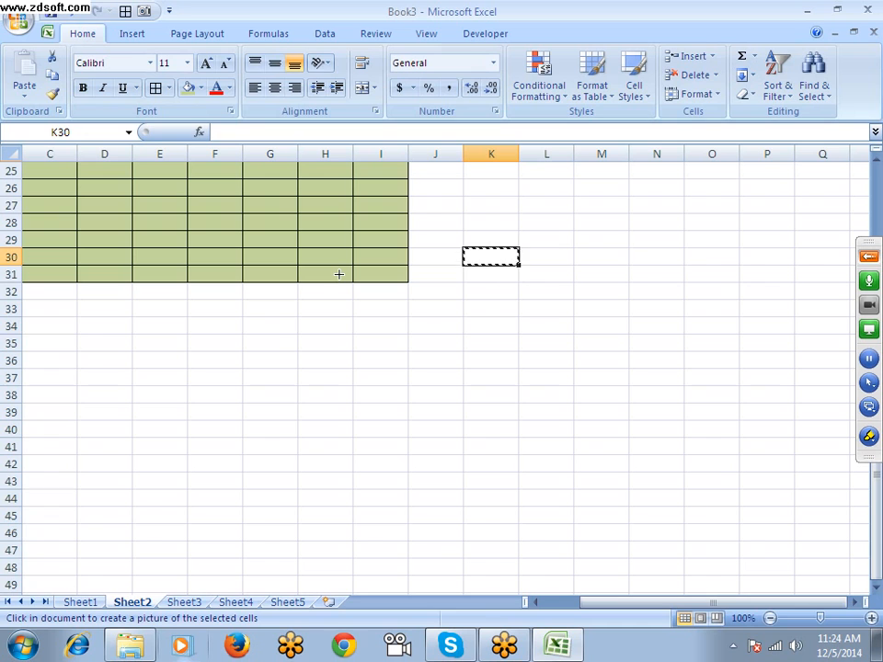
scroll(338, 274, "up", 8)
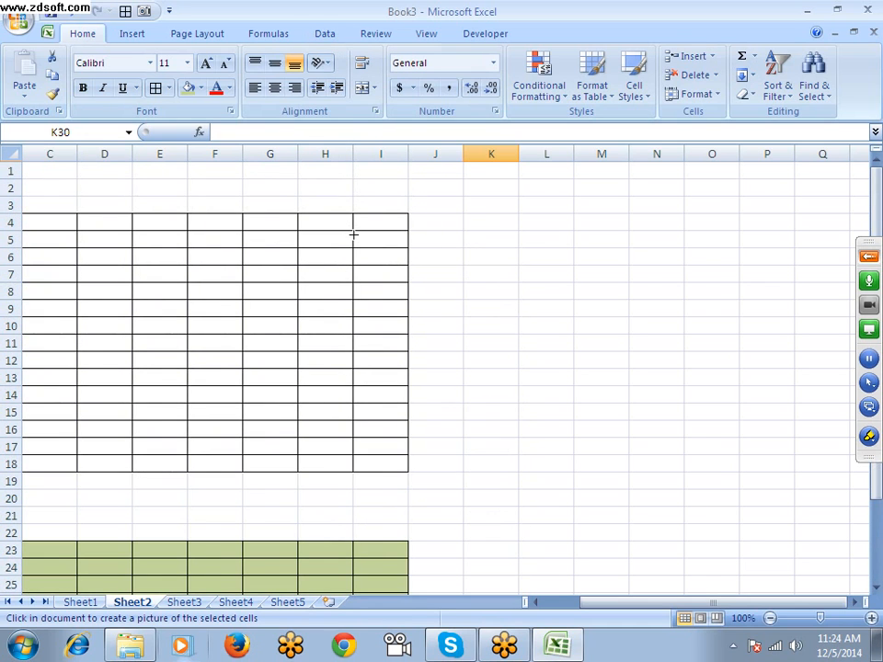
scroll(353, 235, "down", 8)
scroll(353, 234, "up", 7)
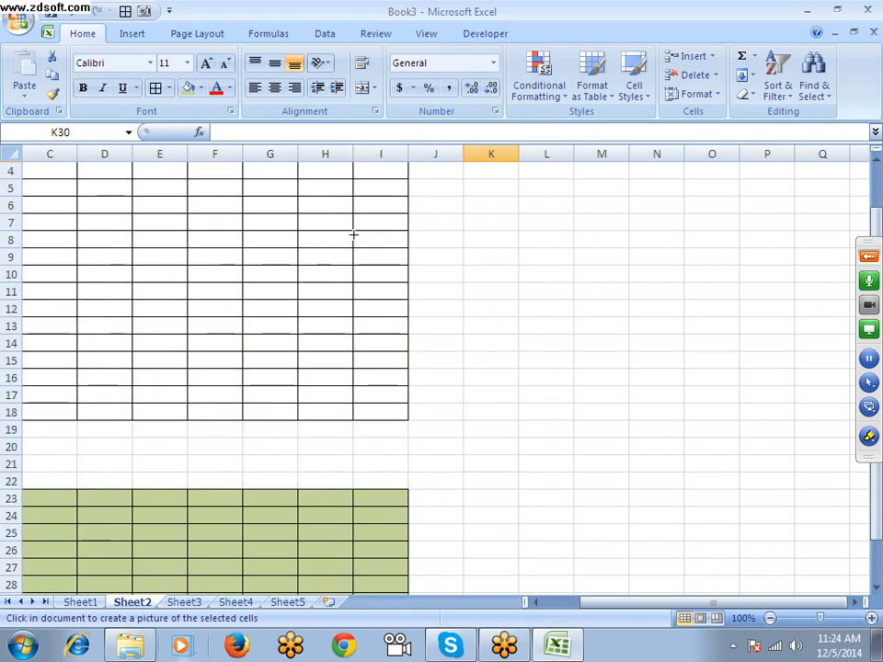
scroll(354, 237, "down", 5)
scroll(354, 236, "up", 6)
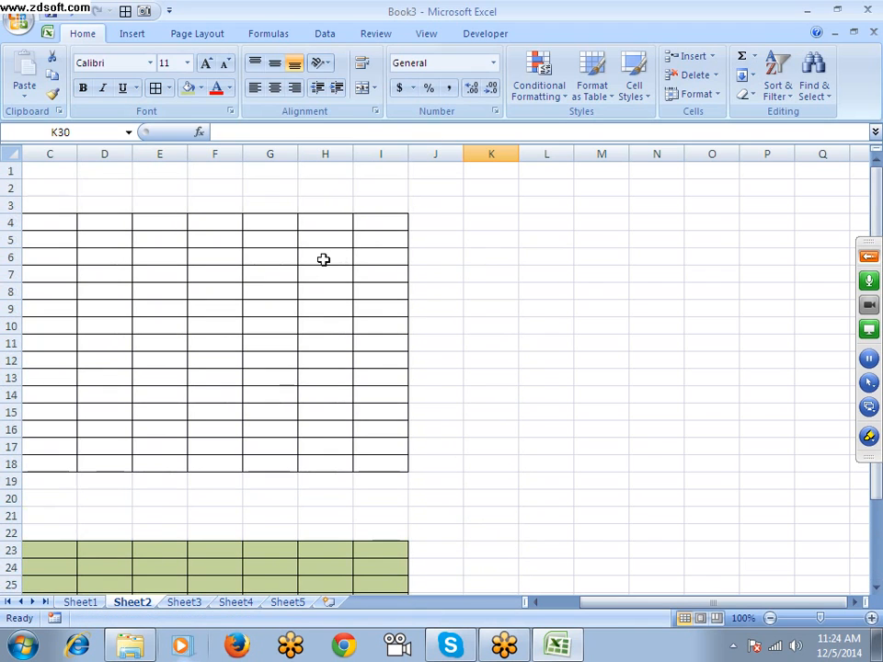
left_click(322, 256)
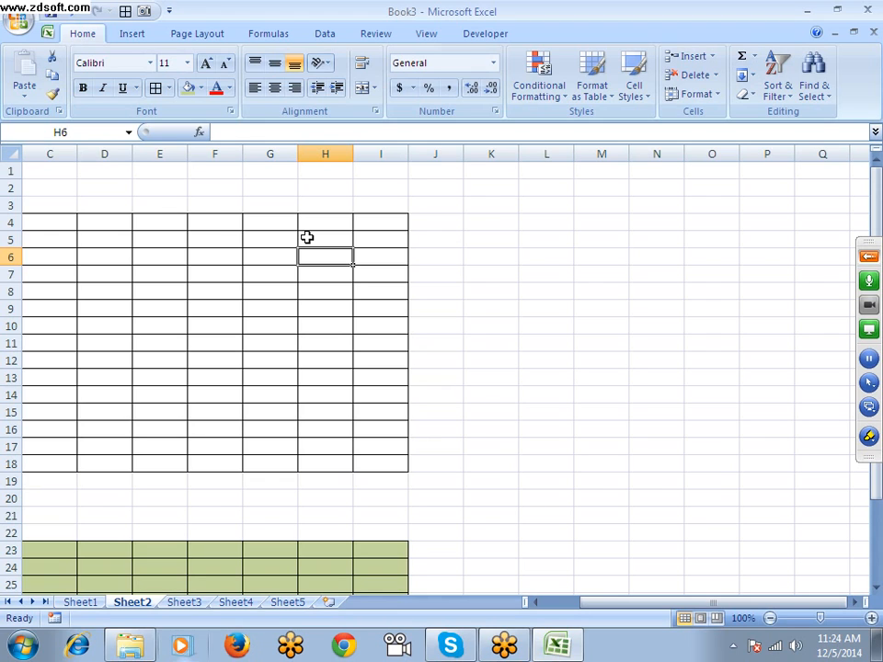
left_click(164, 220)
Examine the Advanced page of Excel Options, from the display settings for the workbook and worksheet through formulas, calculation, General and Lotus compatibility
left_click(18, 21)
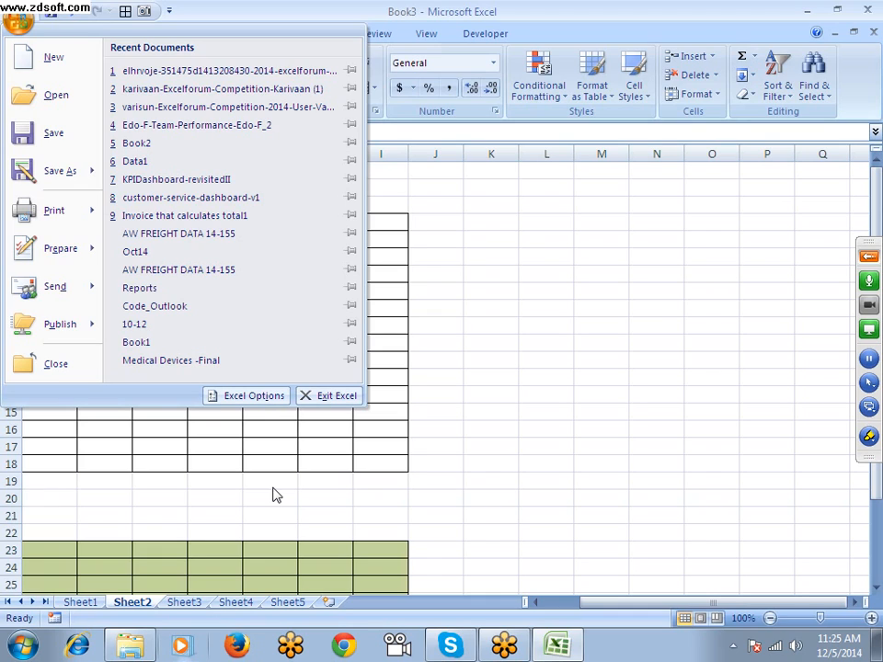
left_click(241, 397)
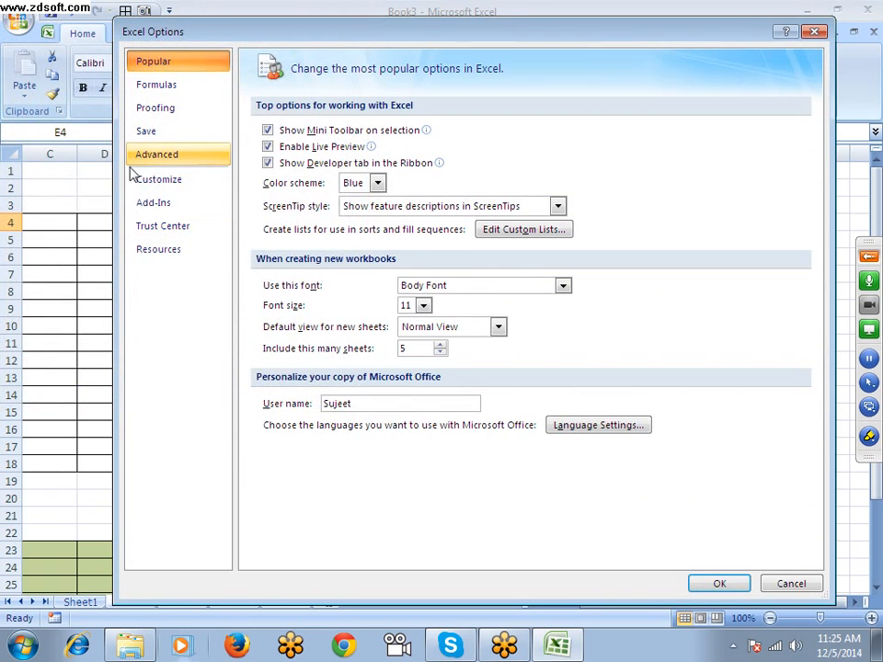
left_click(157, 158)
scroll(469, 374, "down", 5)
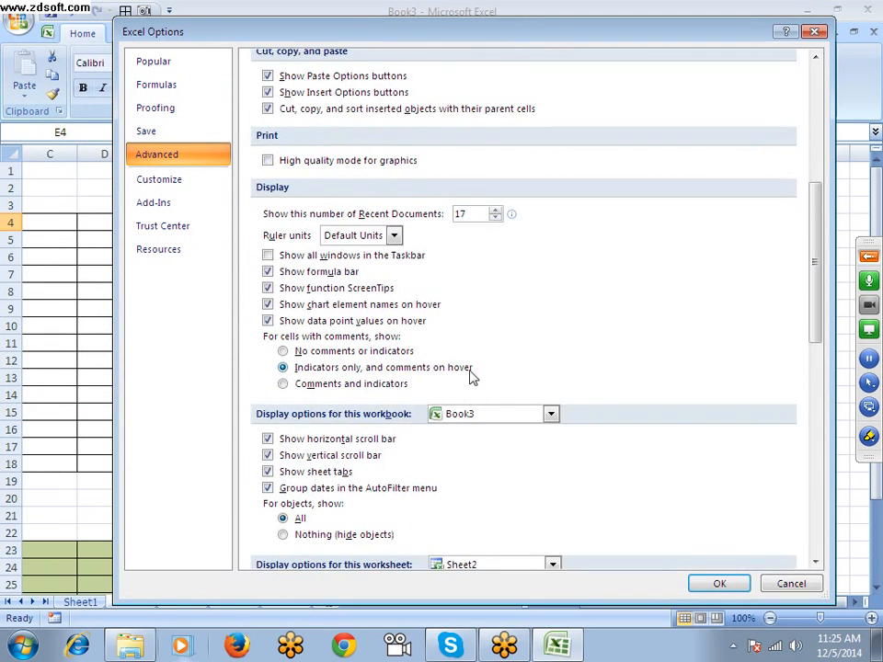
scroll(459, 396, "down", 1)
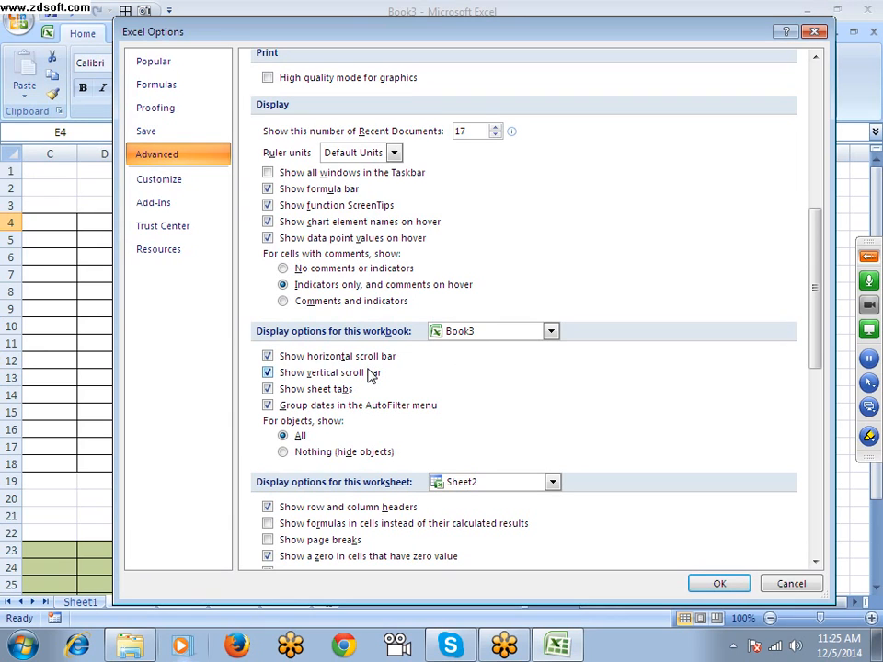
scroll(370, 375, "down", 3)
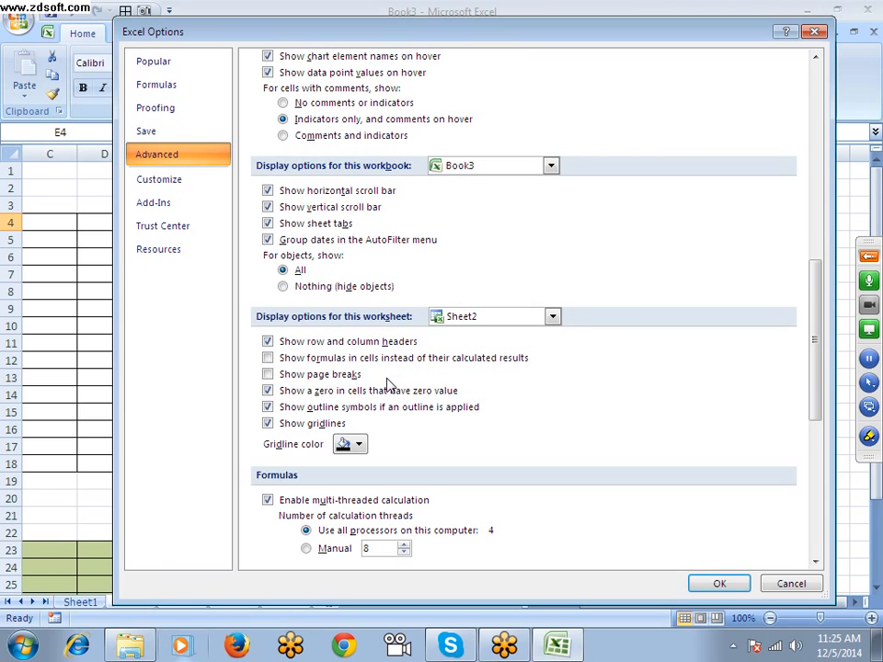
scroll(386, 384, "down", 8)
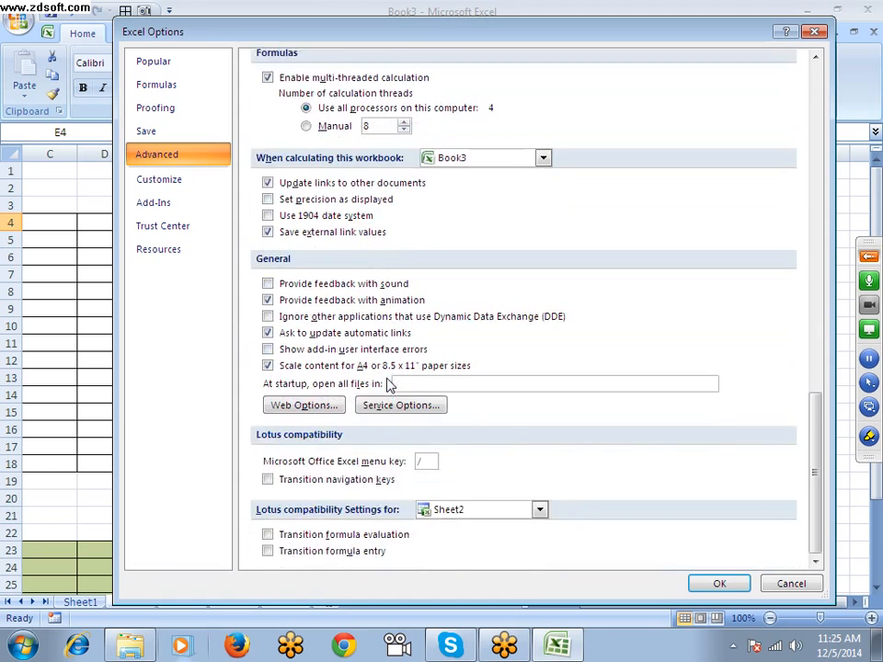
scroll(386, 384, "up", 4)
scroll(386, 385, "up", 3)
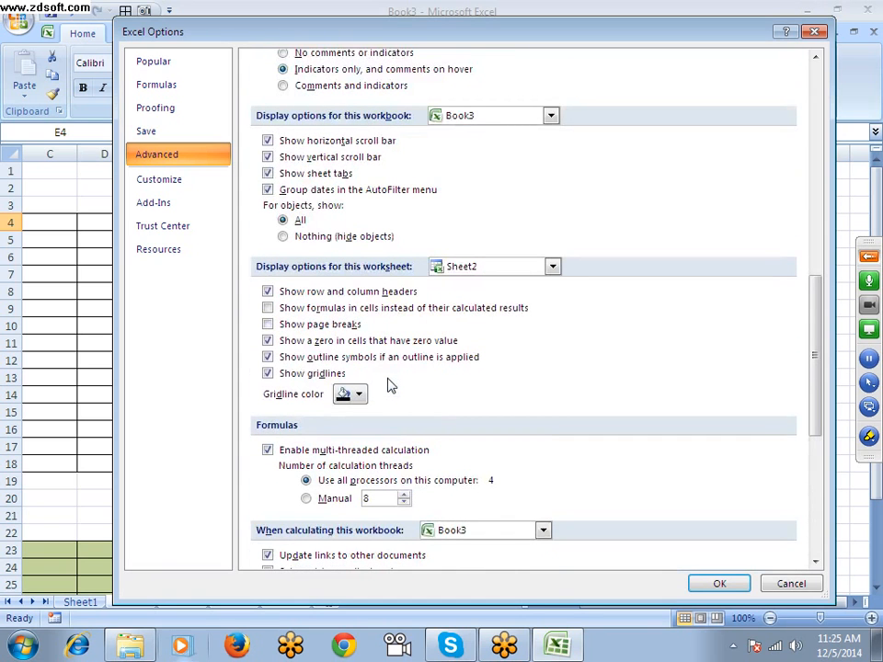
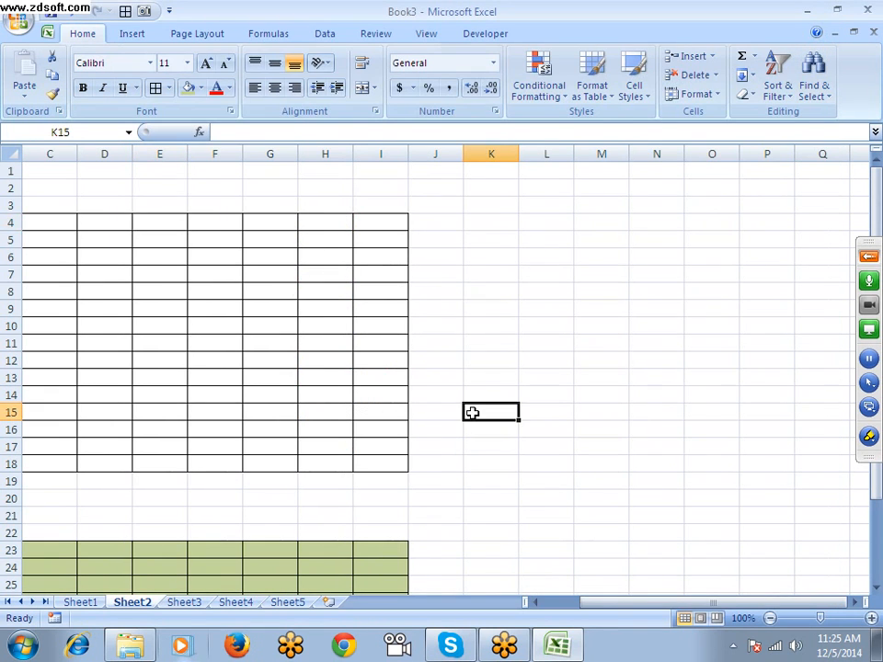
Minimize all open windows to show the Windows desktop
key("super+d")
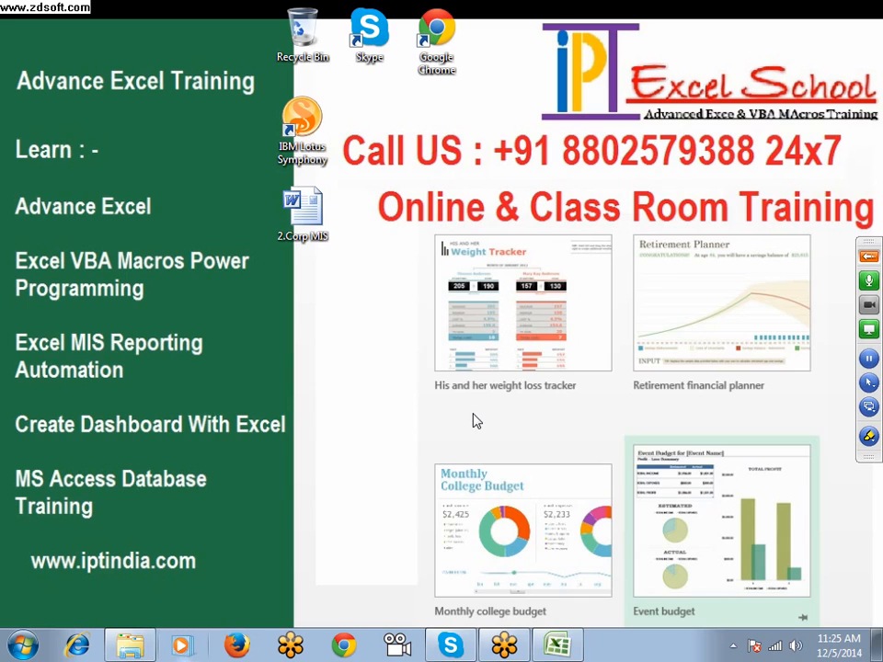